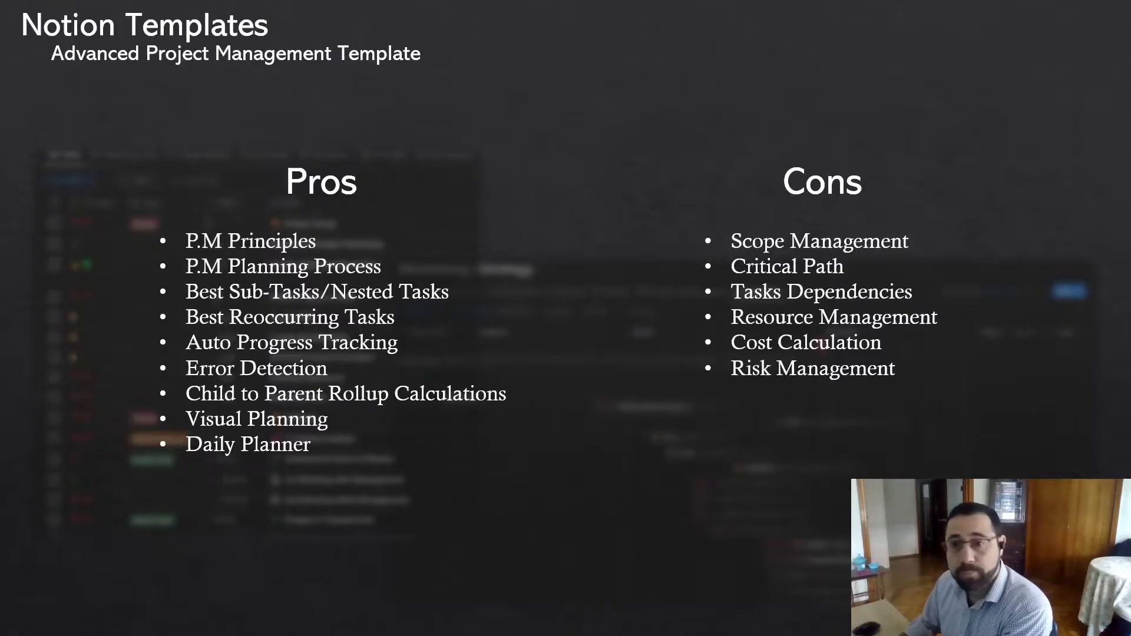
Step: Switch to Notion, hide the filter bar of the WBS view and add a task named Project Initiation
{"action": "key", "text": "alt+Tab"}
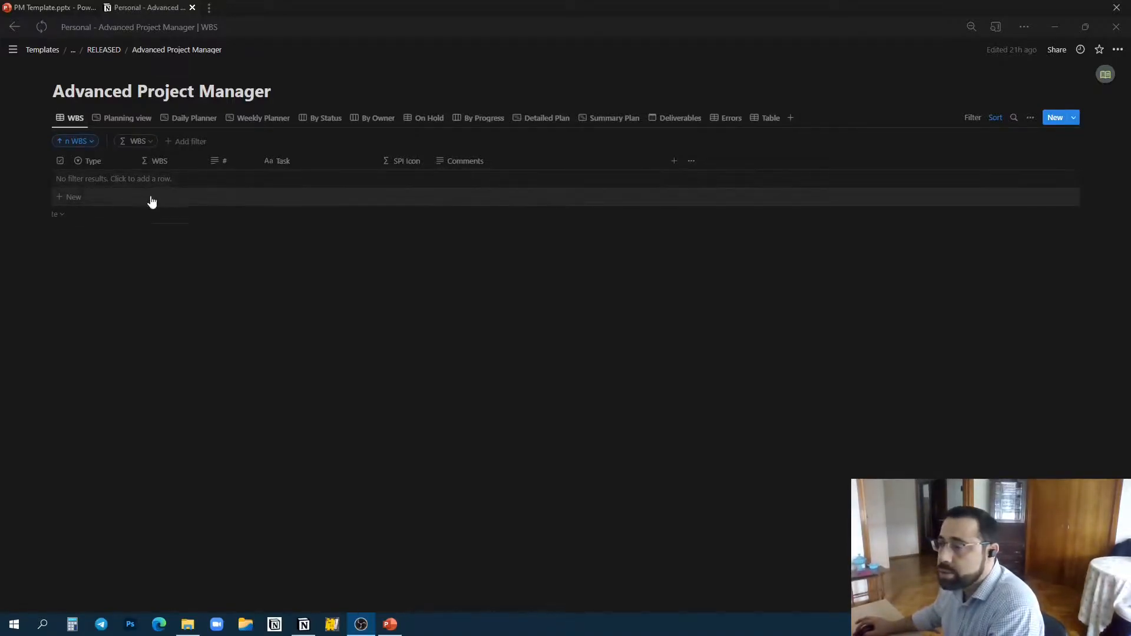
{"action": "left_click", "coordinate": [973, 119]}
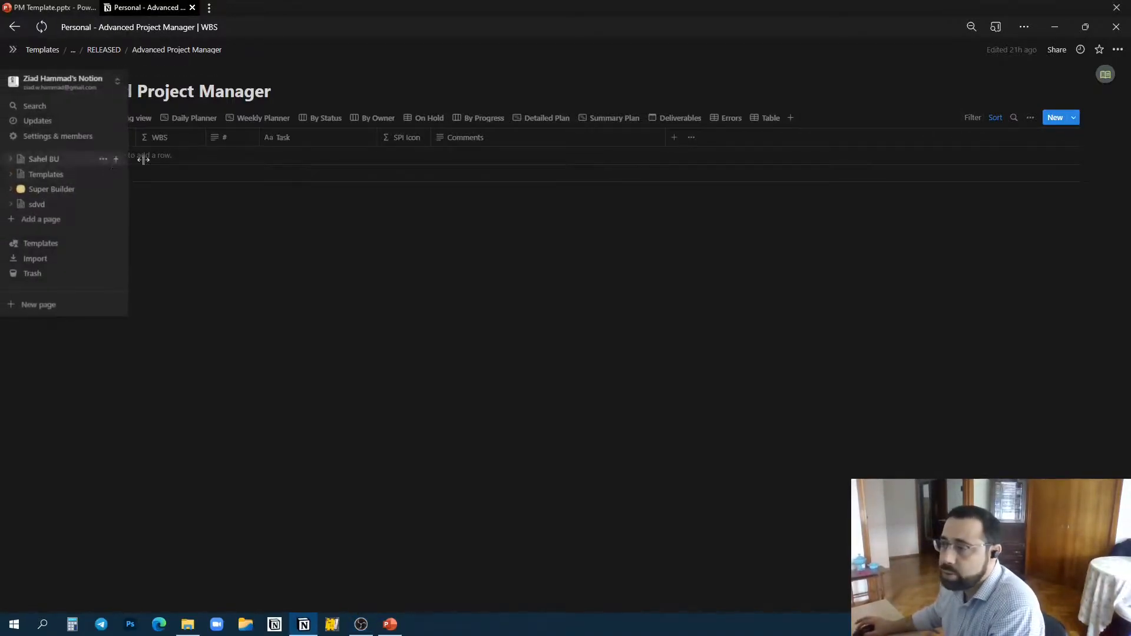
{"action": "left_click", "coordinate": [298, 160]}
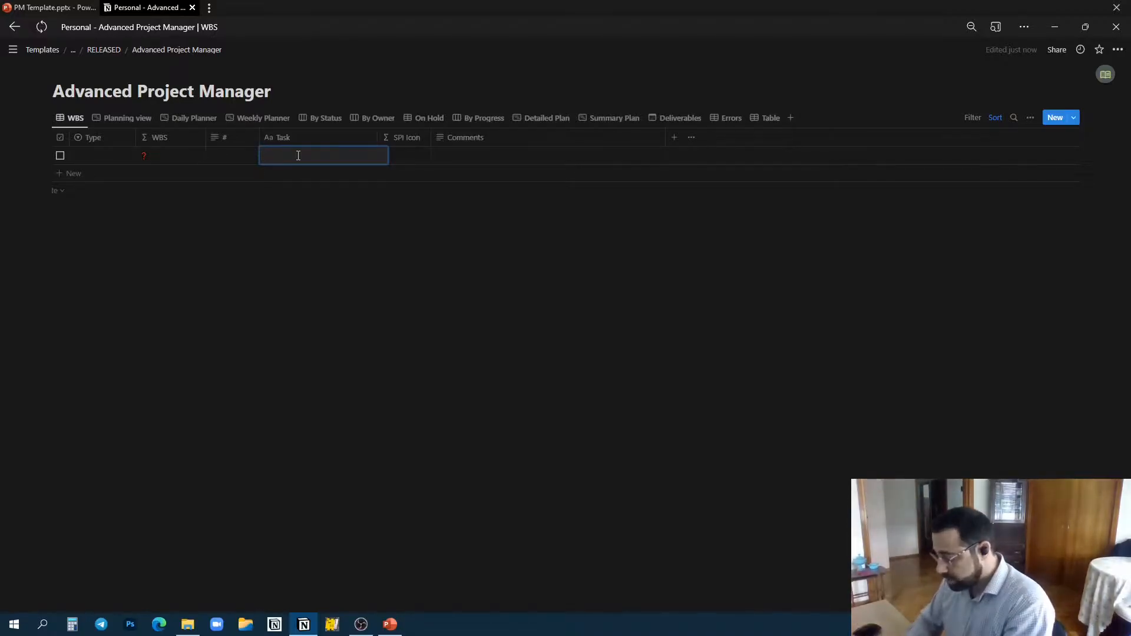
{"action": "type", "text": "Projec"}
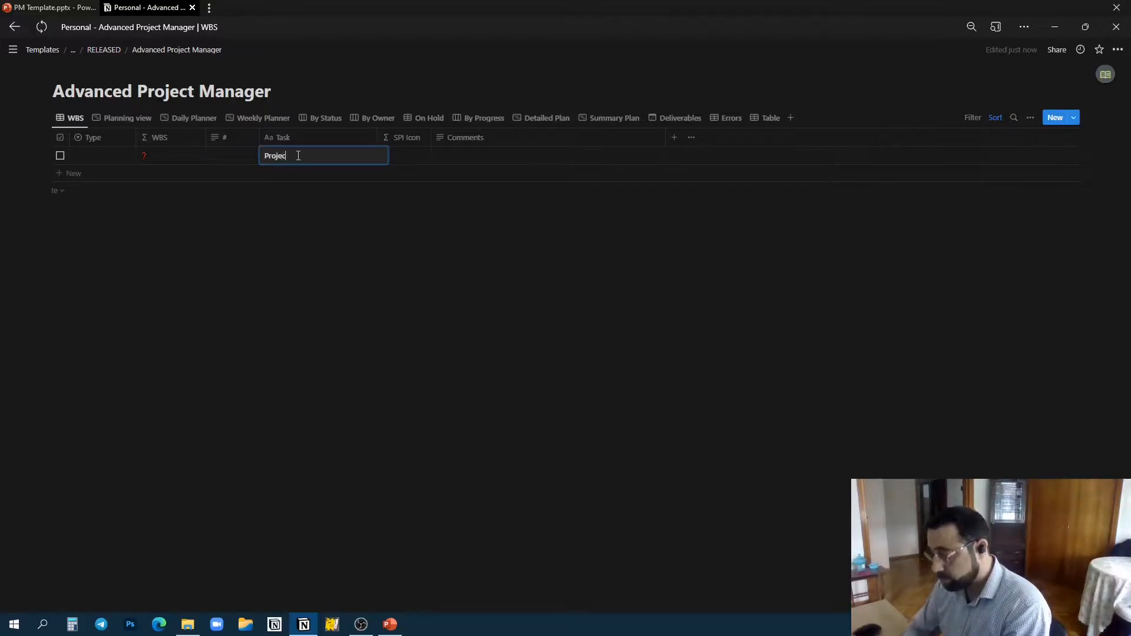
{"action": "type", "text": "t Initi"}
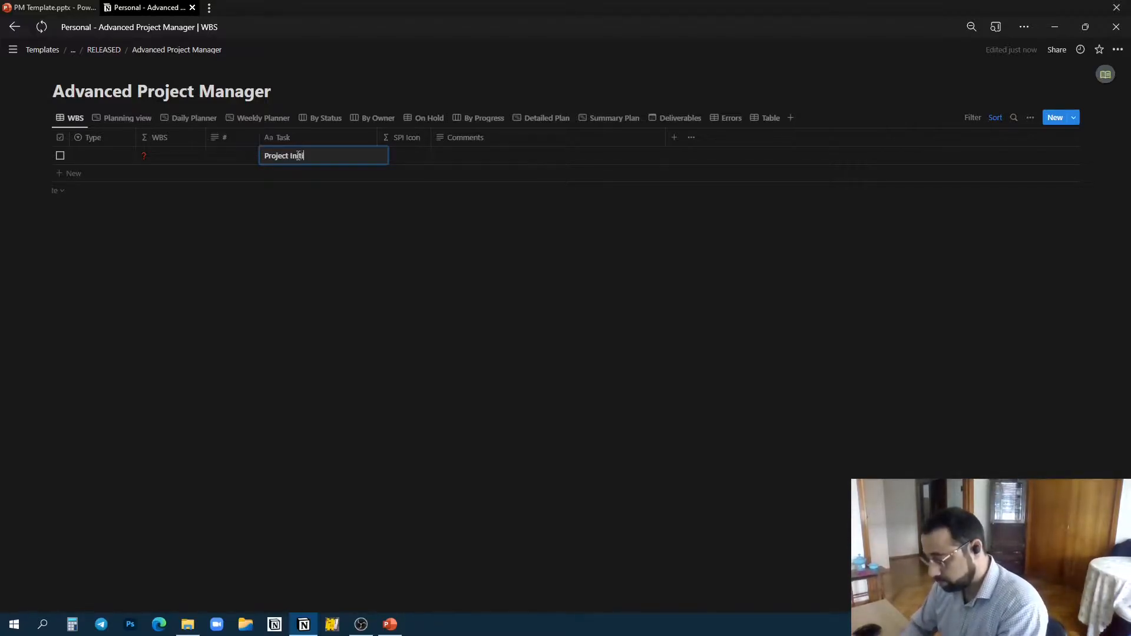
{"action": "type", "text": "ation"}
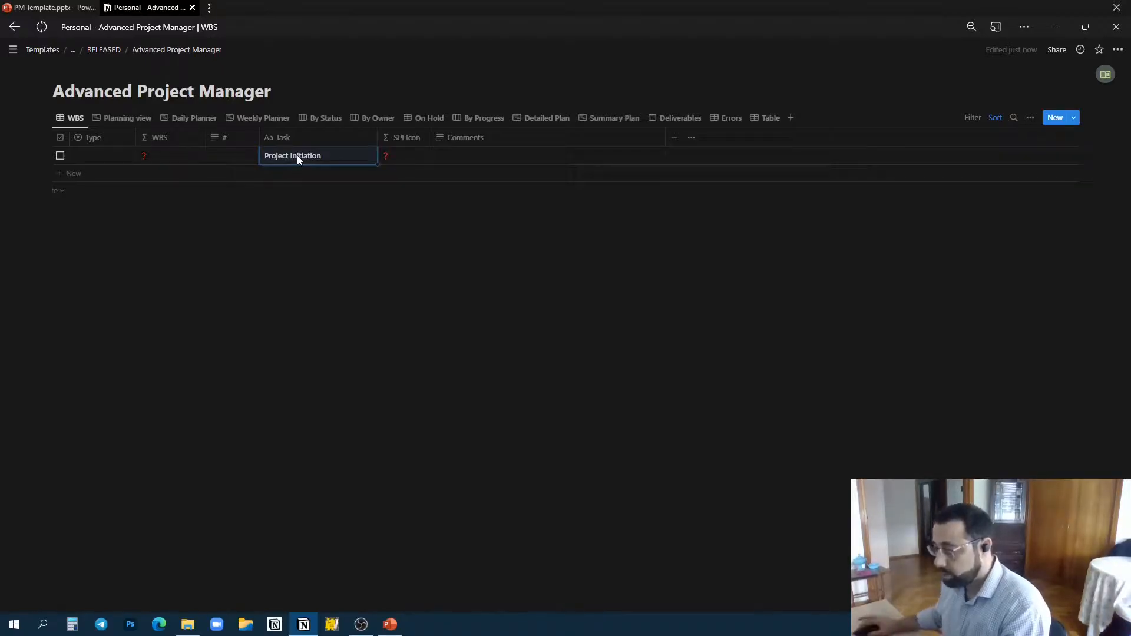
Step: Add a second task named Design Phase below Project Initiation in the WBS table
{"action": "left_click", "coordinate": [297, 175]}
{"action": "type", "text": "De"}
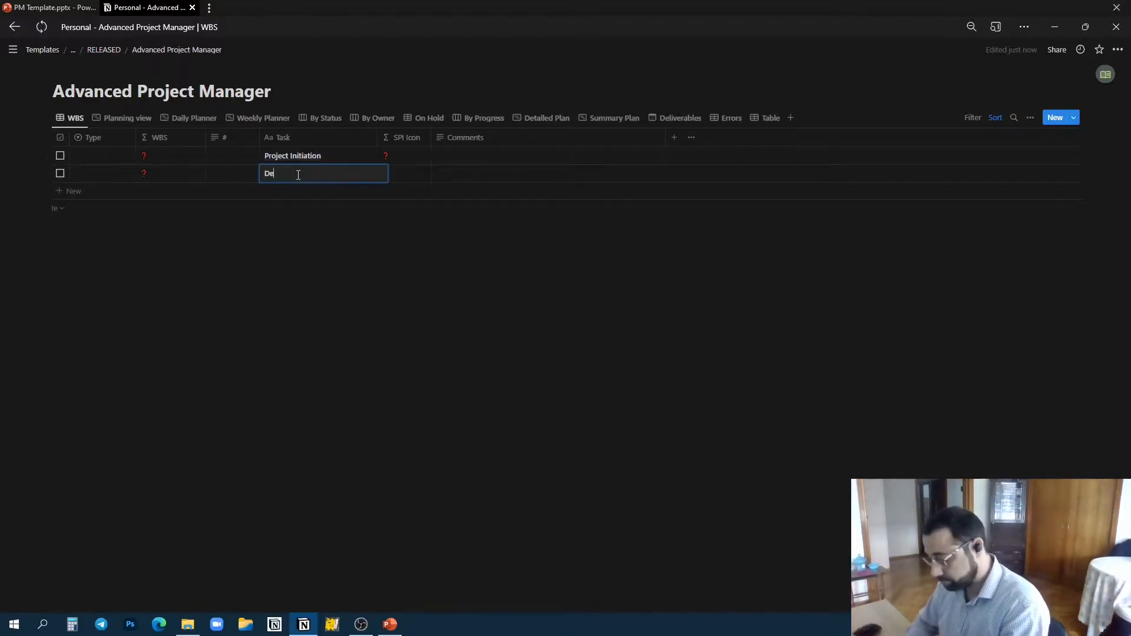
{"action": "type", "text": "sign "}
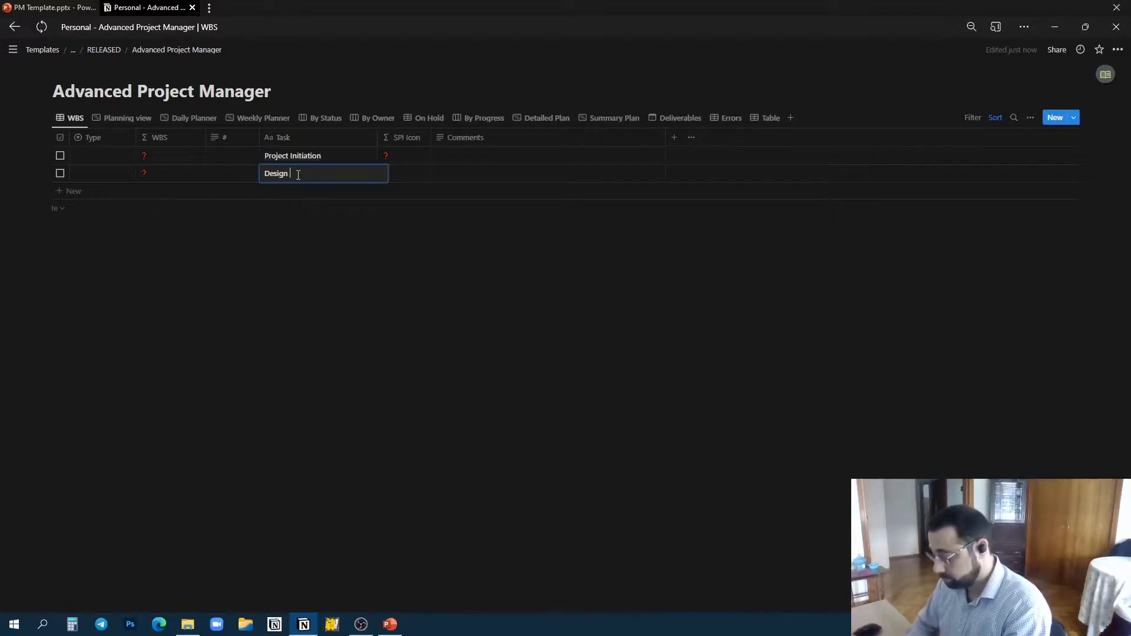
{"action": "type", "text": "Phase"}
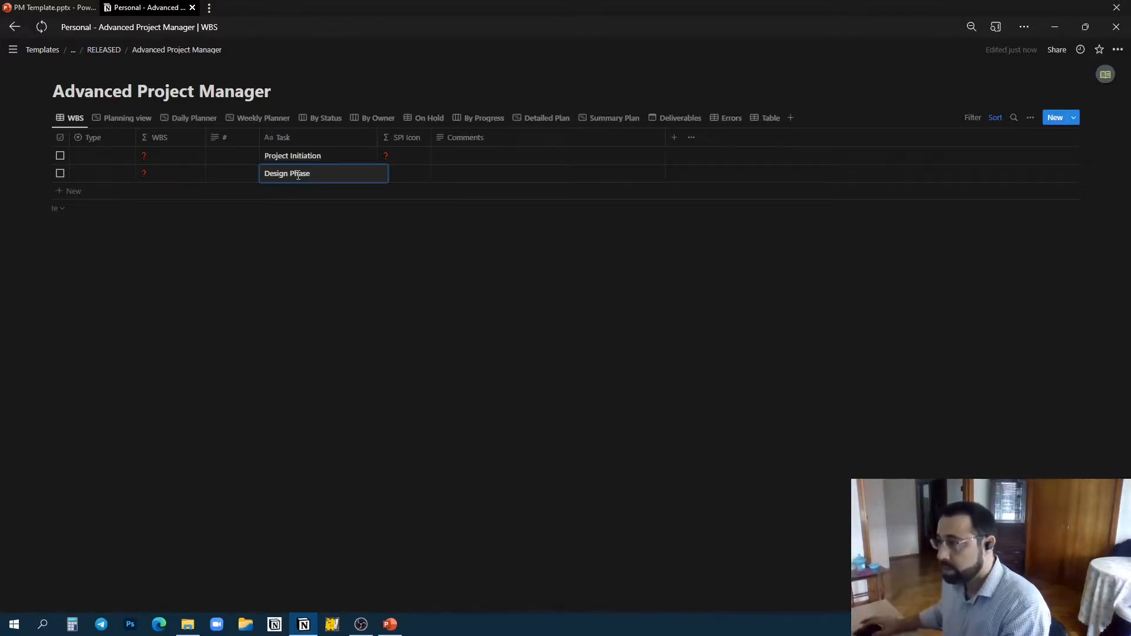
Step: Add a third task named Closeout Phase below Design Phase in the WBS table
{"action": "left_click", "coordinate": [289, 192]}
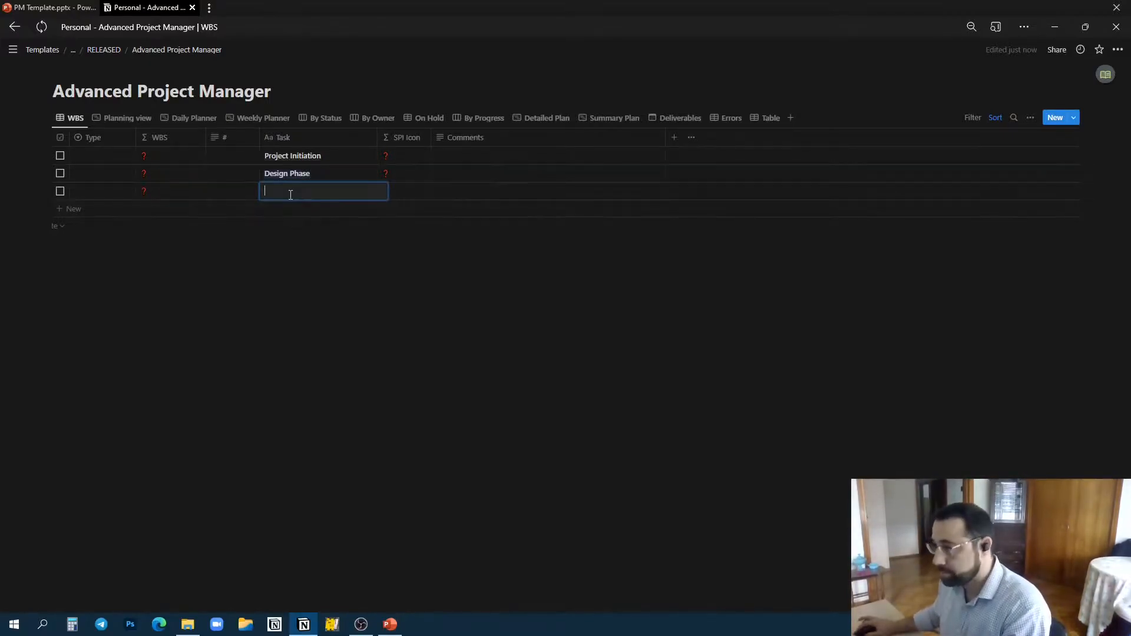
{"action": "type", "text": "Close o"}
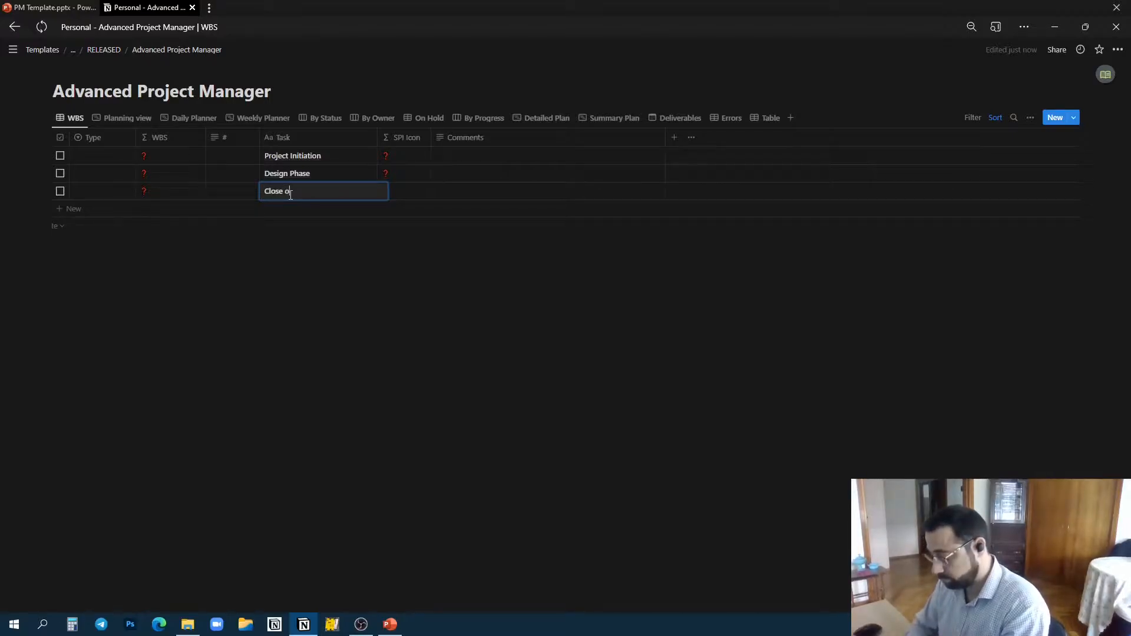
{"action": "type", "text": "u"}
{"action": "key", "text": "BackSpace"}
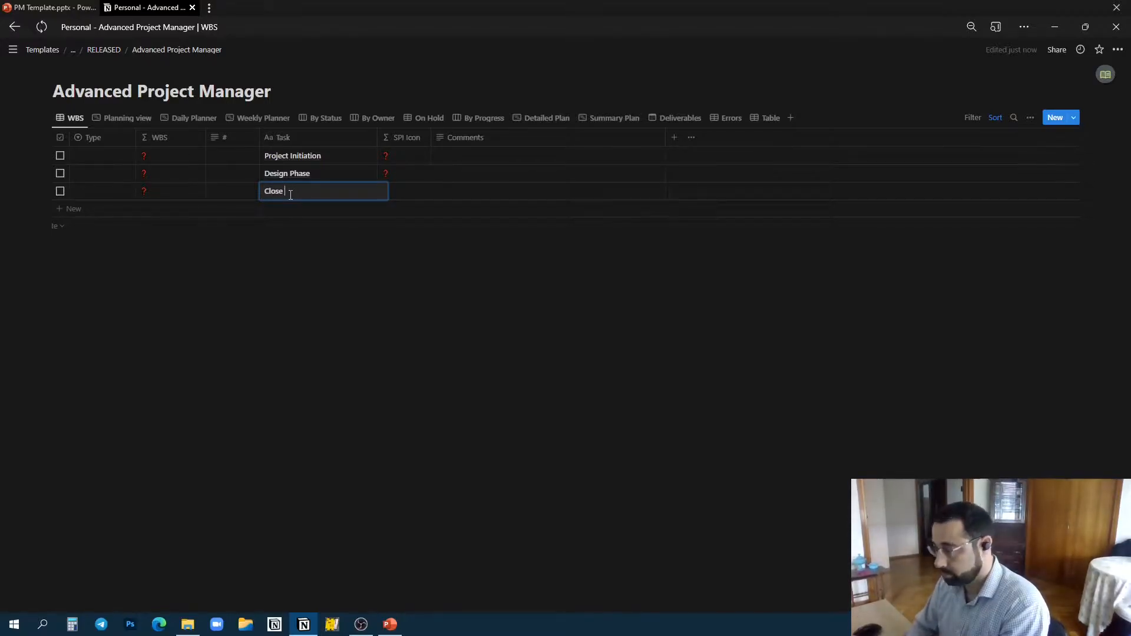
{"action": "type", "text": "out Phase"}
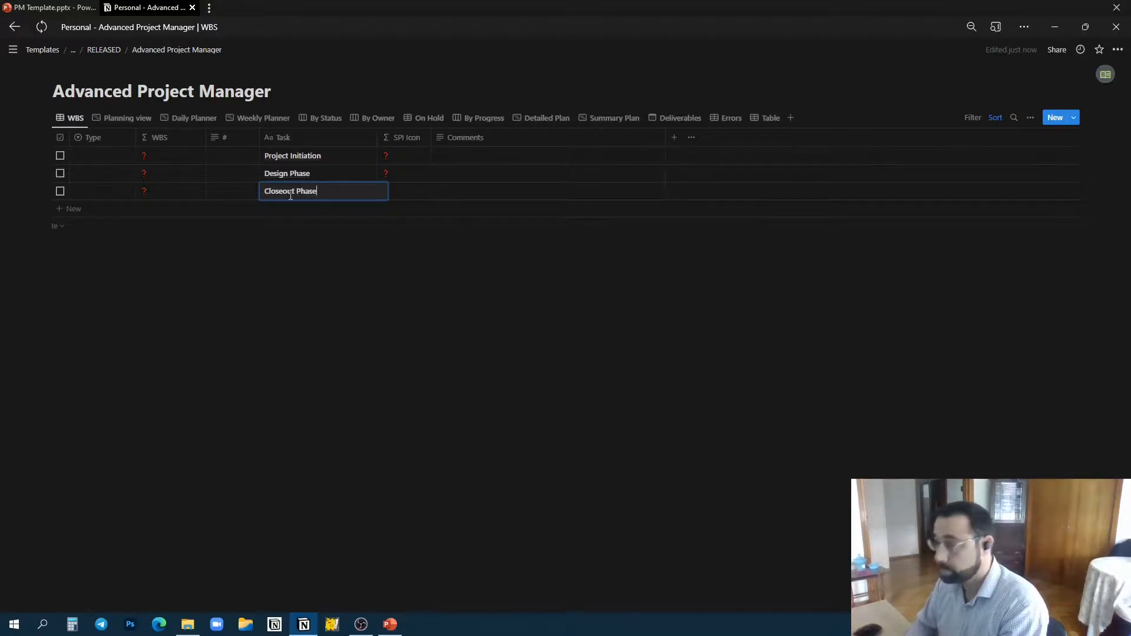
{"action": "key", "text": "Return"}
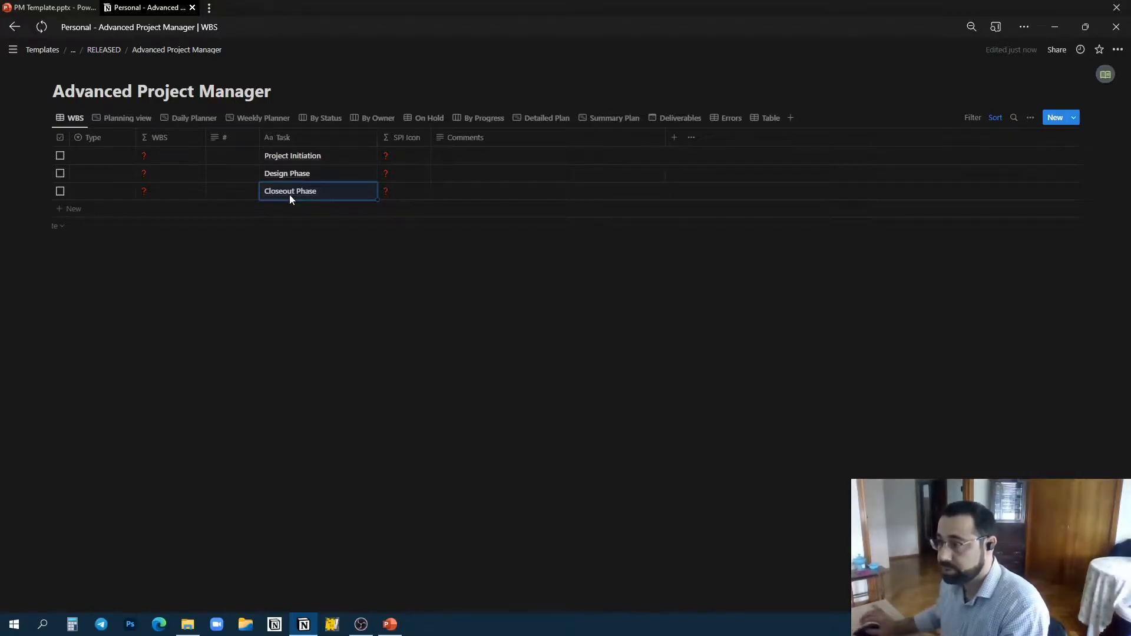
Step: Set the # values of Project Initiation, Design Phase and Closeout Phase to A, B and C
{"action": "left_click", "coordinate": [222, 155]}
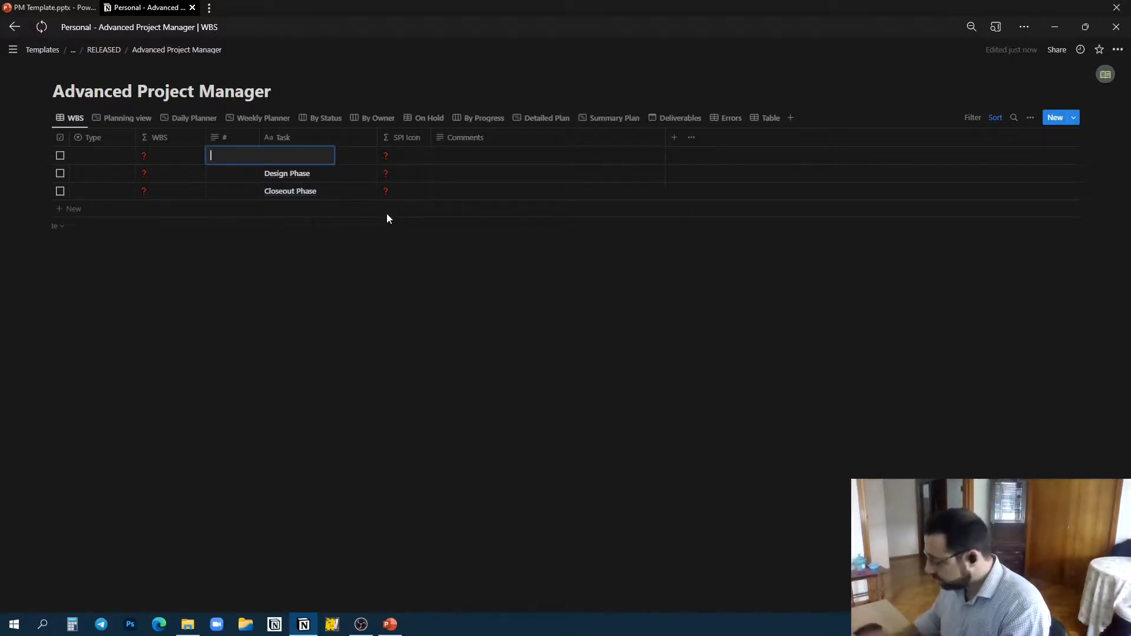
{"action": "type", "text": "A"}
{"action": "key", "text": "Return"}
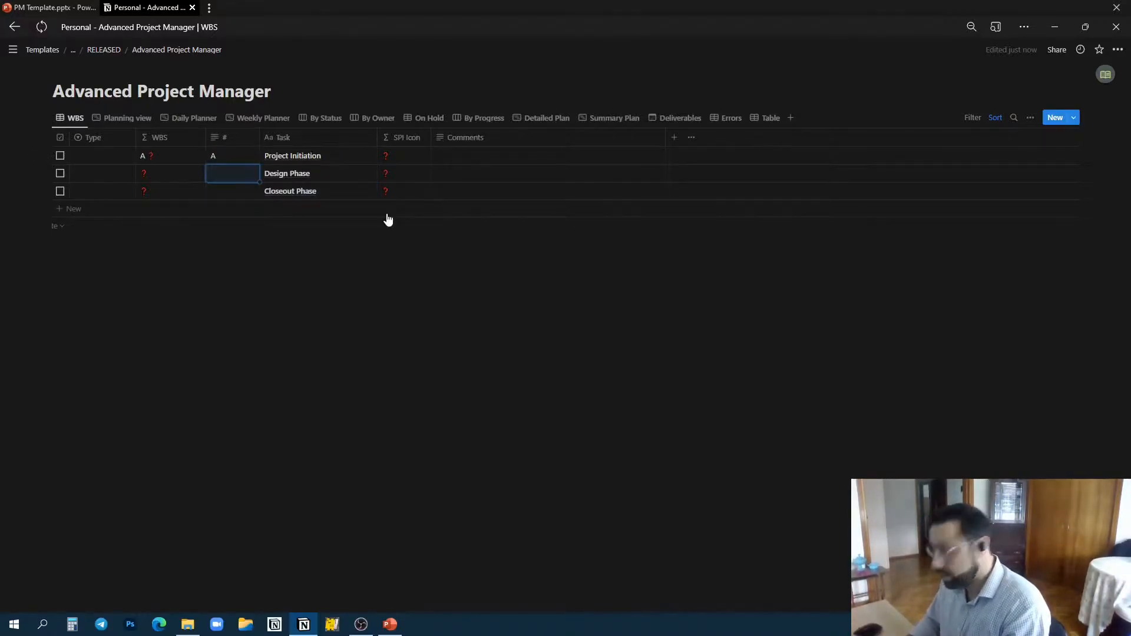
{"action": "type", "text": "B"}
{"action": "key", "text": "Return"}
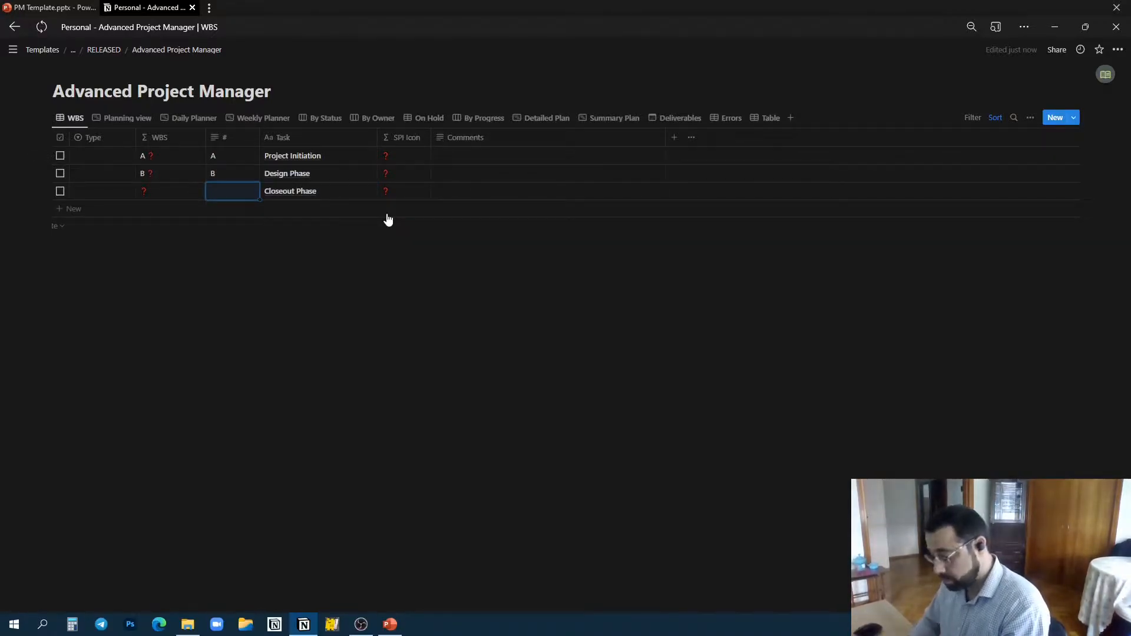
{"action": "type", "text": "C"}
{"action": "key", "text": "Return"}
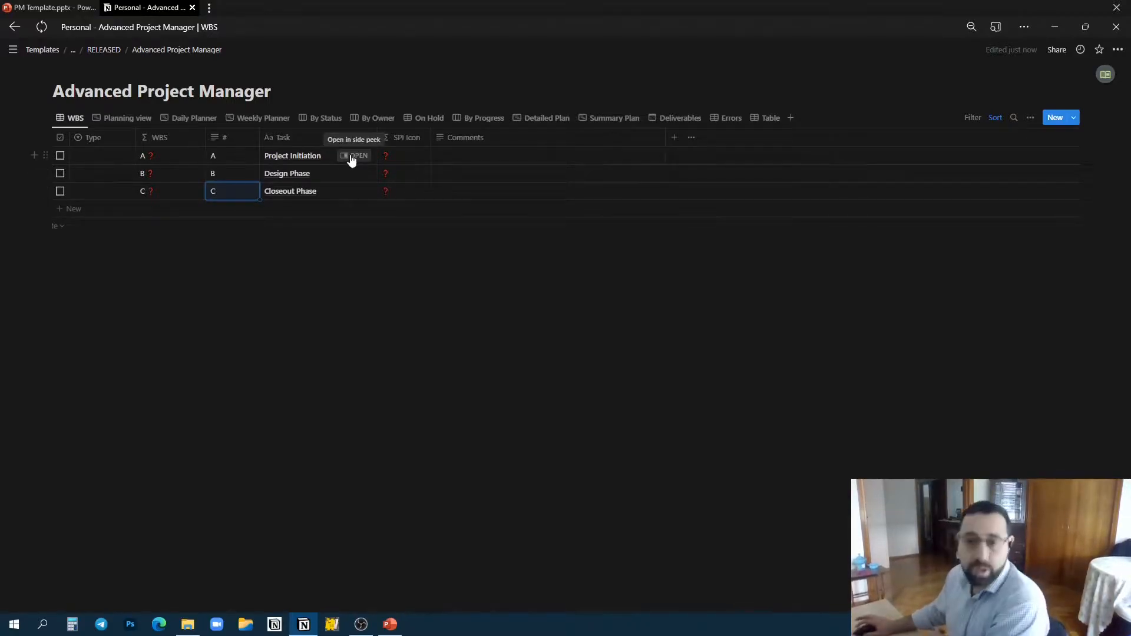
Step: Apply the Phase Template to the Project Initiation page and add a subtask named Project Setup to it
{"action": "left_click", "coordinate": [353, 156]}
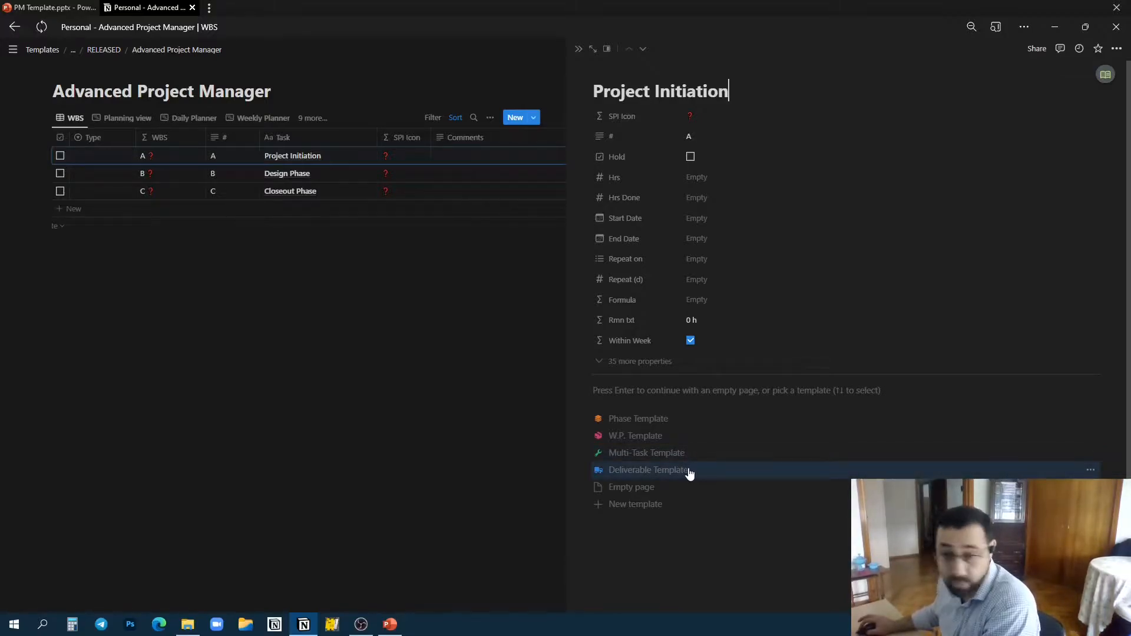
{"action": "left_click", "coordinate": [656, 417]}
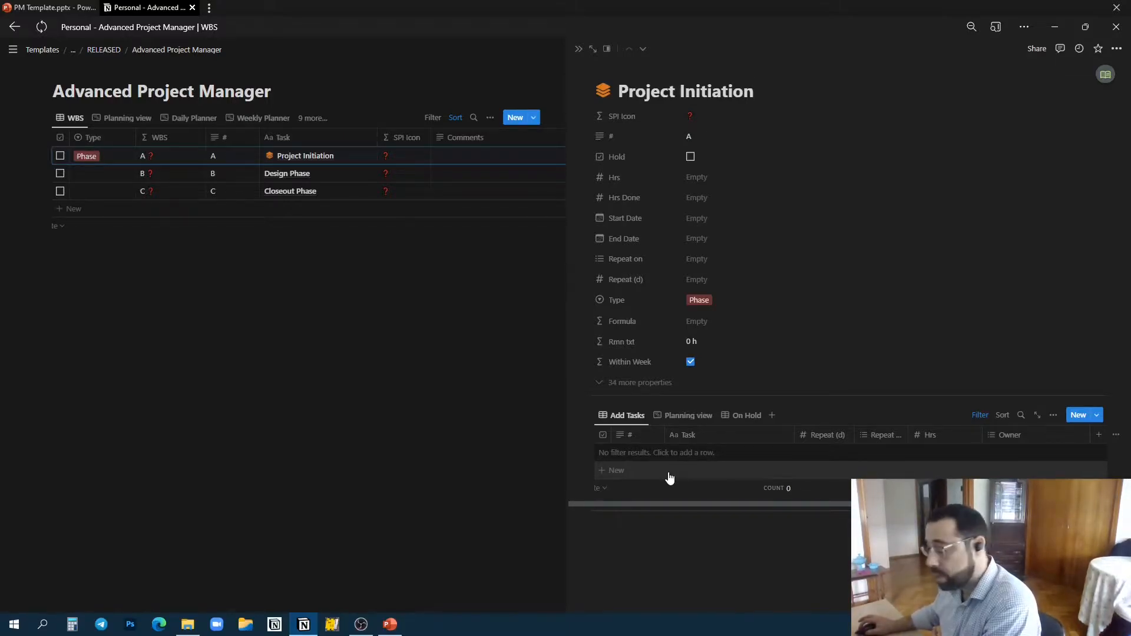
{"action": "left_click", "coordinate": [718, 481]}
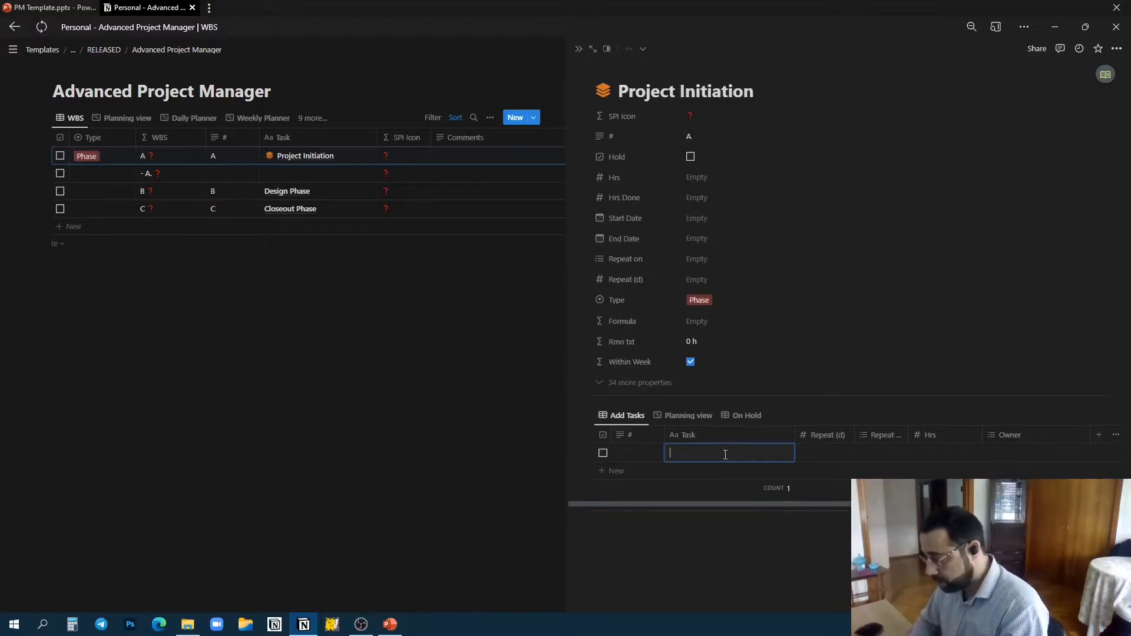
{"action": "type", "text": "Se"}
{"action": "key", "text": "BackSpace"}
{"action": "key", "text": "BackSpace"}
{"action": "type", "text": "Project Setup"}
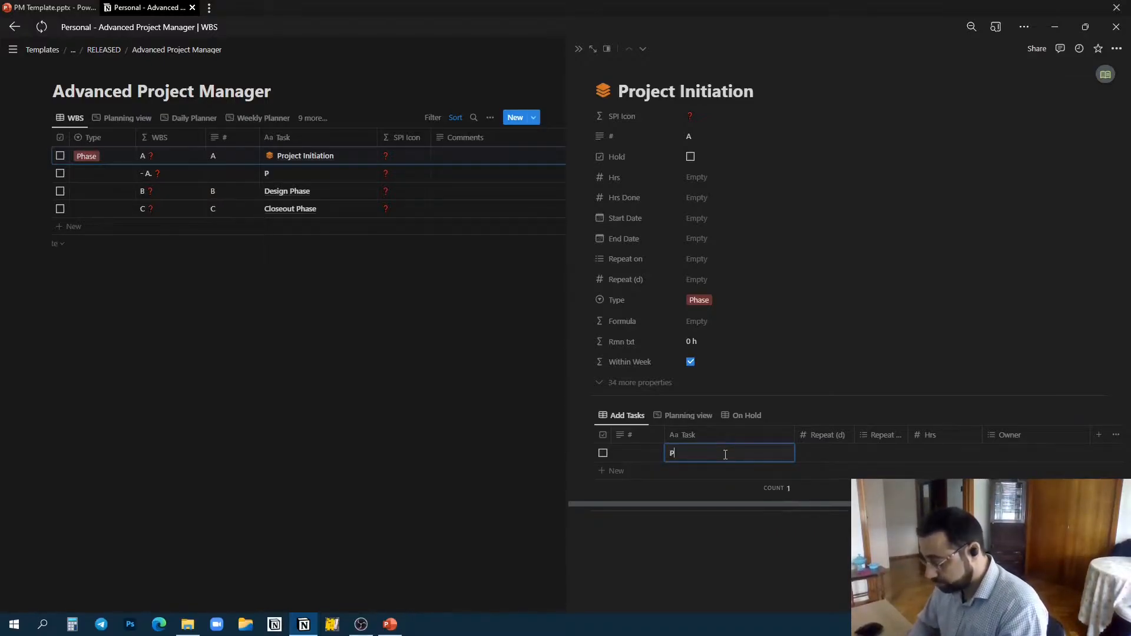
{"action": "key", "text": "Return"}
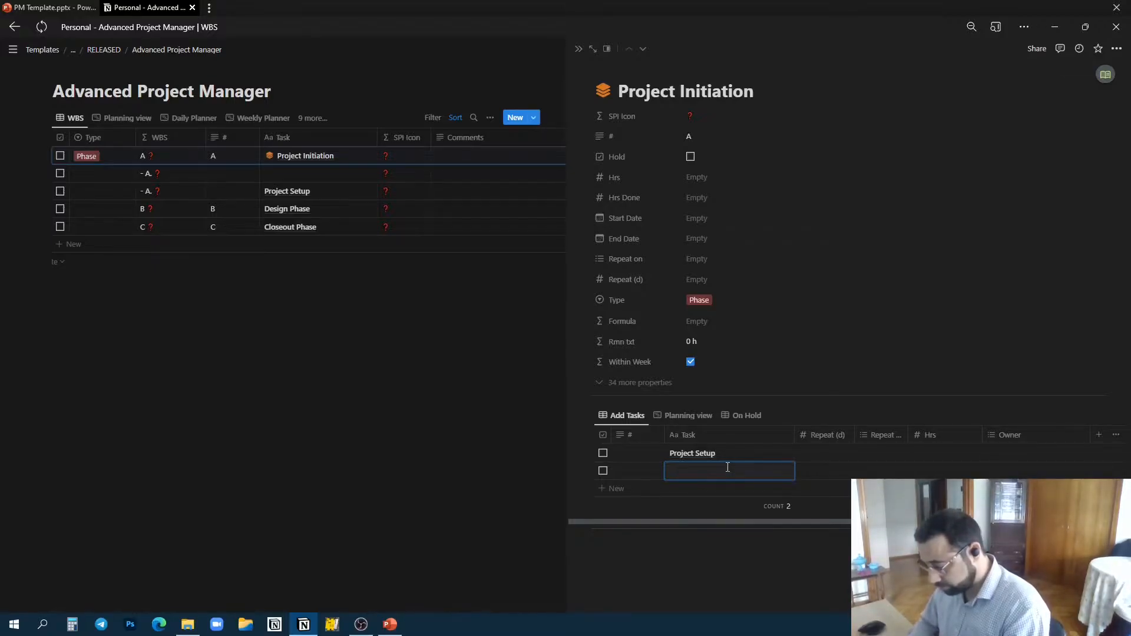
Step: Name the second Project Initiation subtask Contract Signing, and number Project Setup 1 and Contract Signing 2
{"action": "type", "text": "Cont"}
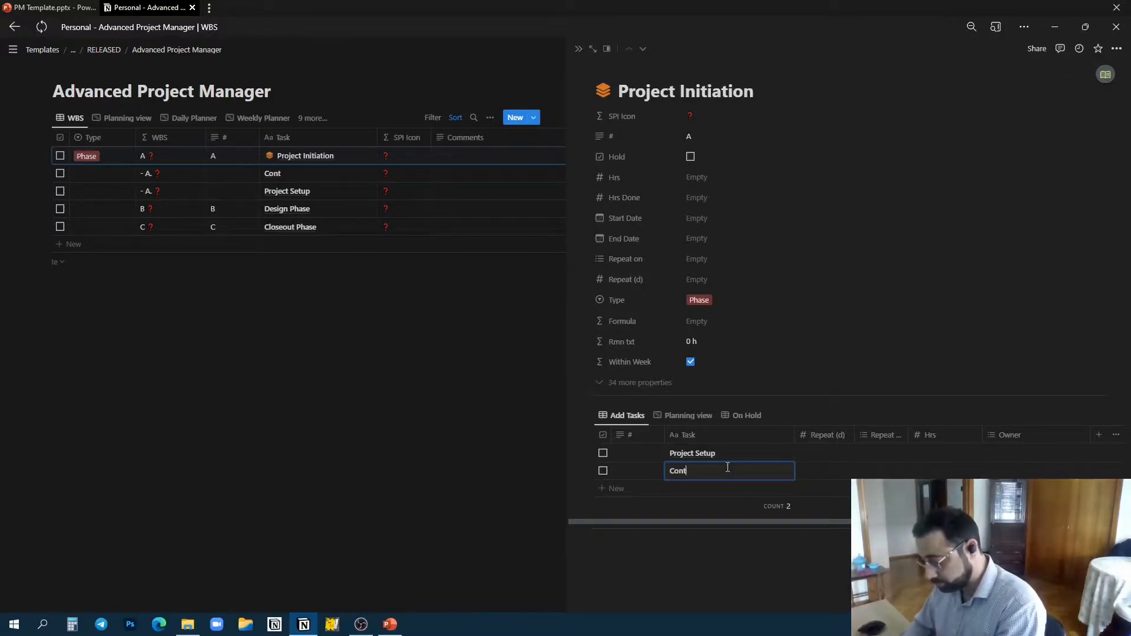
{"action": "type", "text": "ract Signing"}
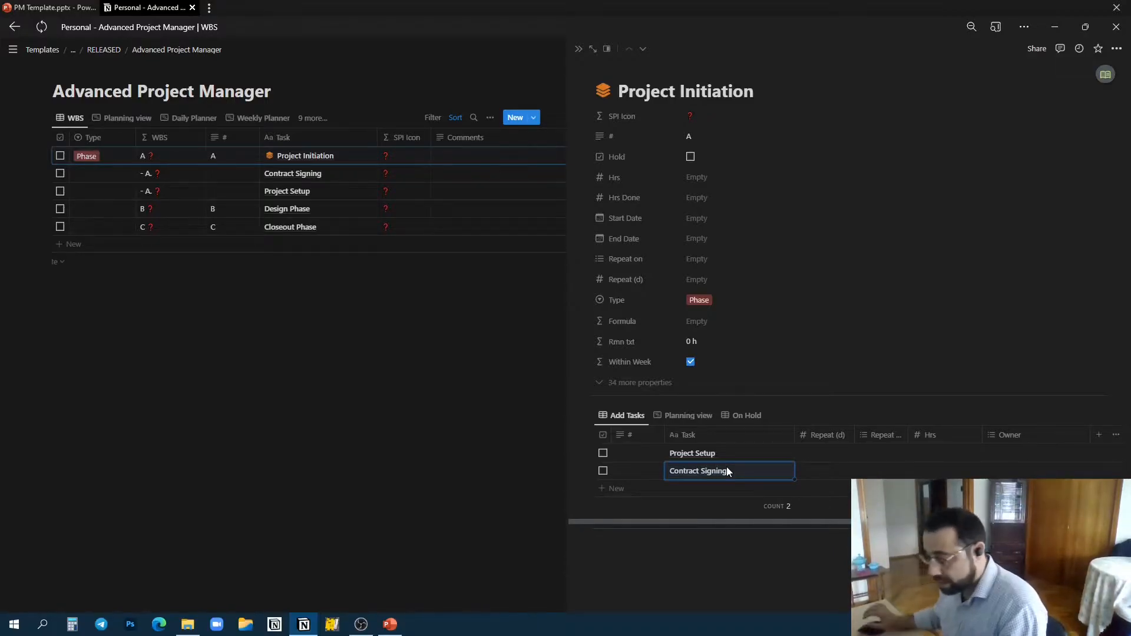
{"action": "left_click", "coordinate": [632, 454]}
{"action": "type", "text": "1"}
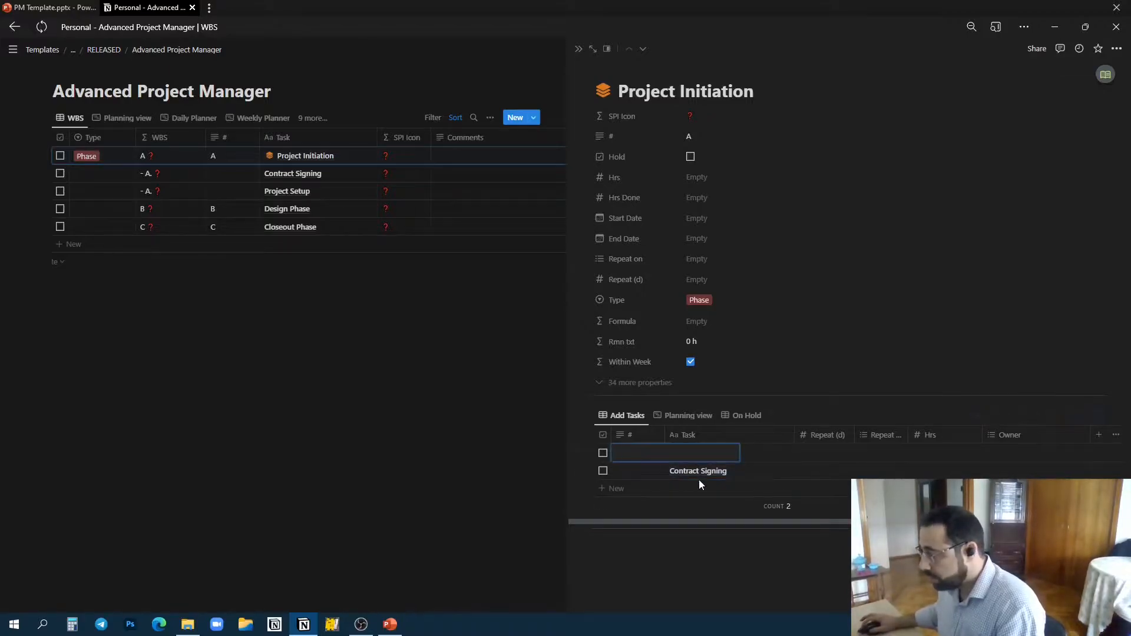
{"action": "key", "text": "Return"}
{"action": "type", "text": "2"}
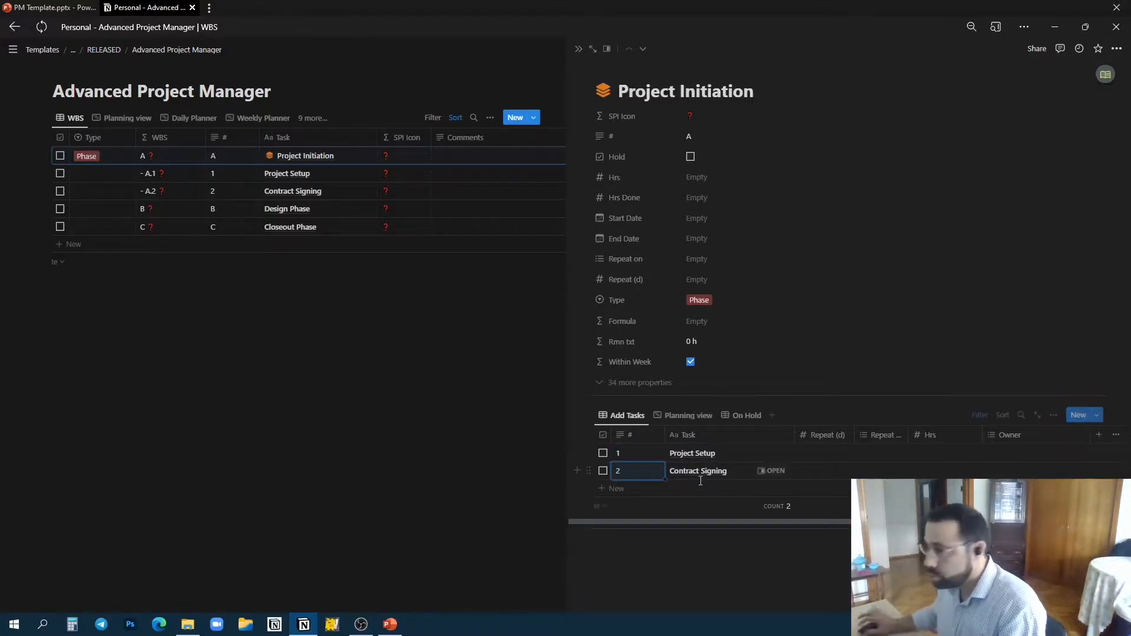
{"action": "key", "text": "Return"}
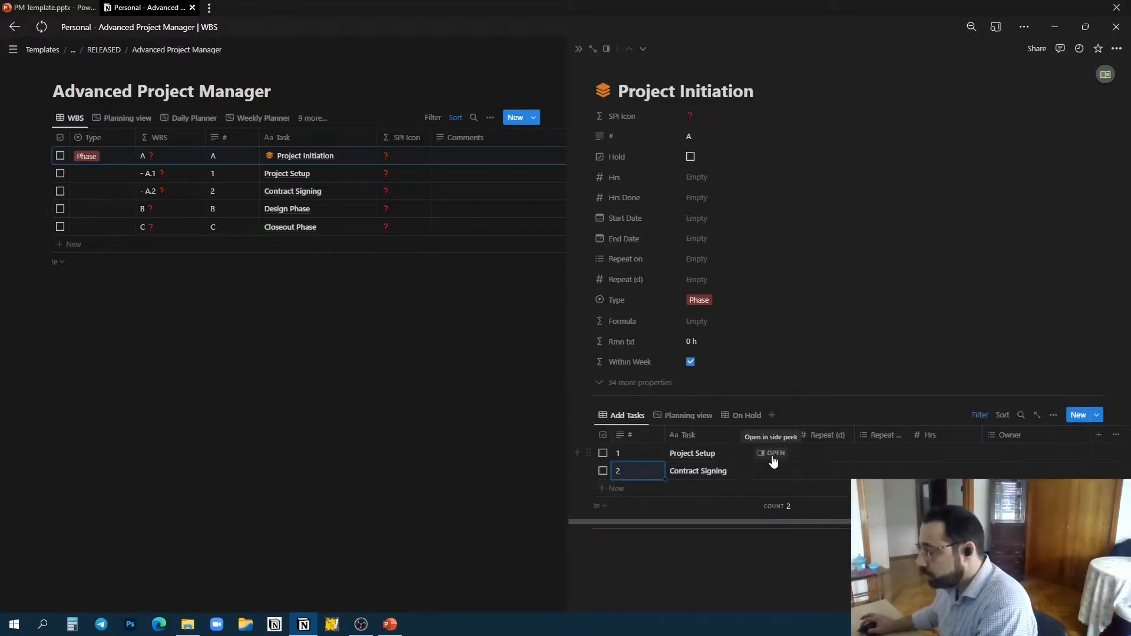
Step: Open the page of the Project Setup subtask
{"action": "left_click", "coordinate": [772, 454]}
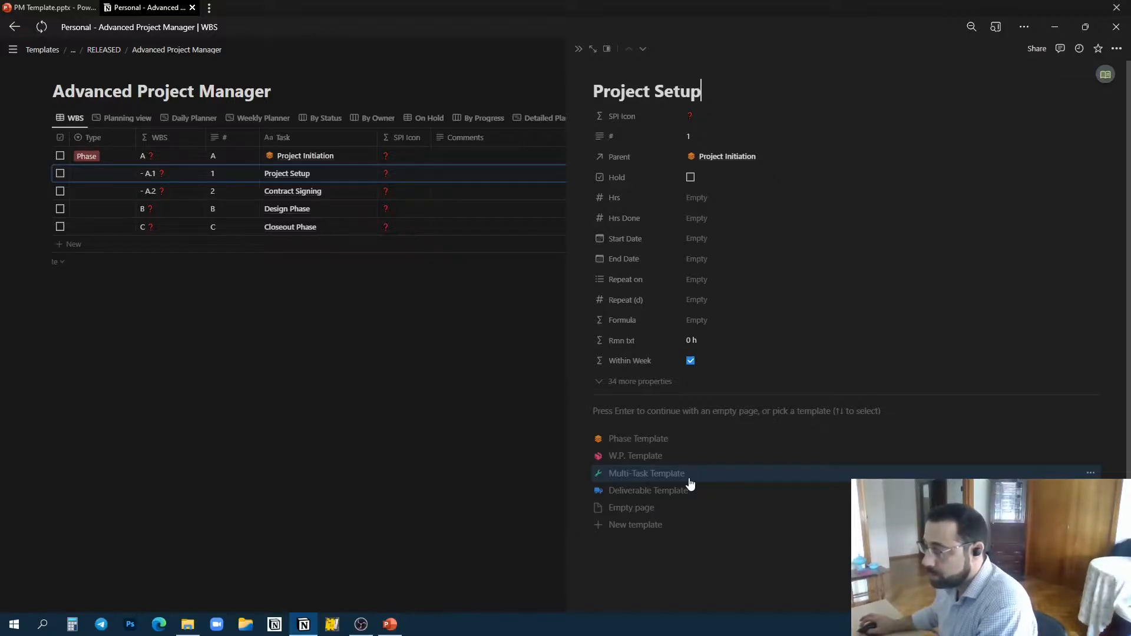
{"action": "left_click", "coordinate": [646, 474]}
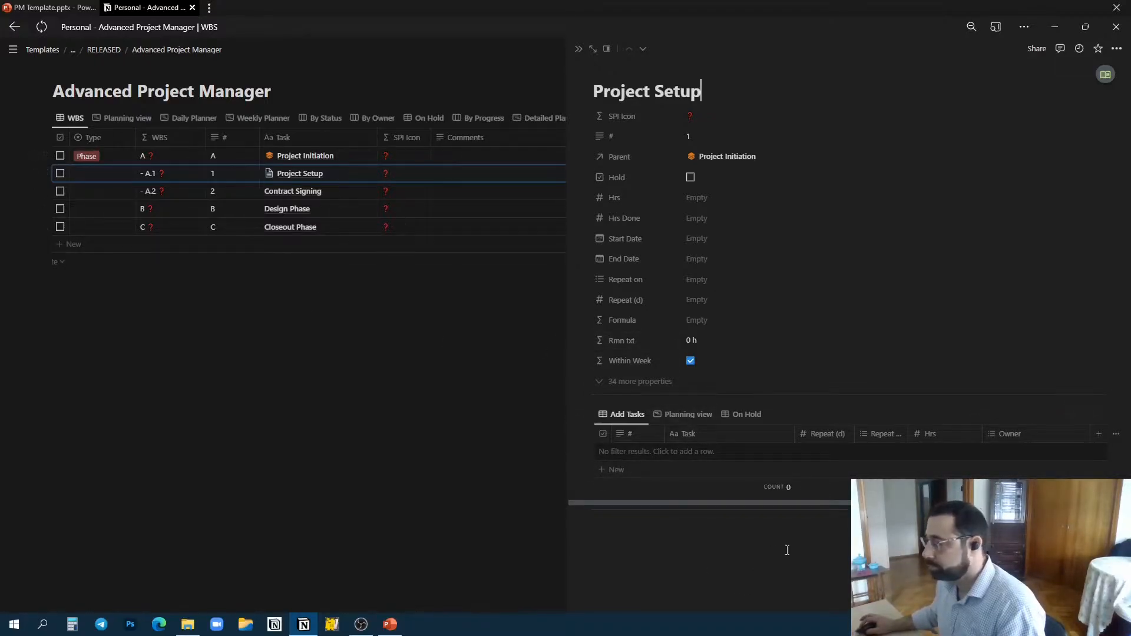
{"action": "left_click_drag", "start_coordinate": [906, 547], "coordinate": [567, 399]}
{"action": "key", "text": "Delete"}
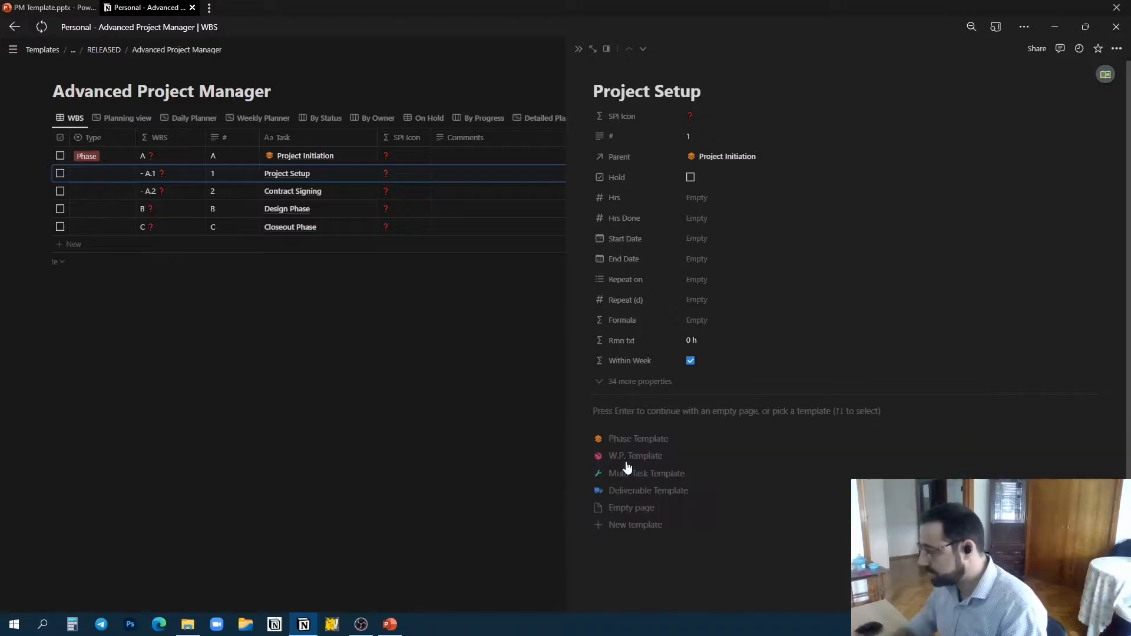
Step: Apply the W.P. Template to the Project Setup page and add two tasks to it, naming the first Collect Requirmnts
{"action": "left_click", "coordinate": [635, 456]}
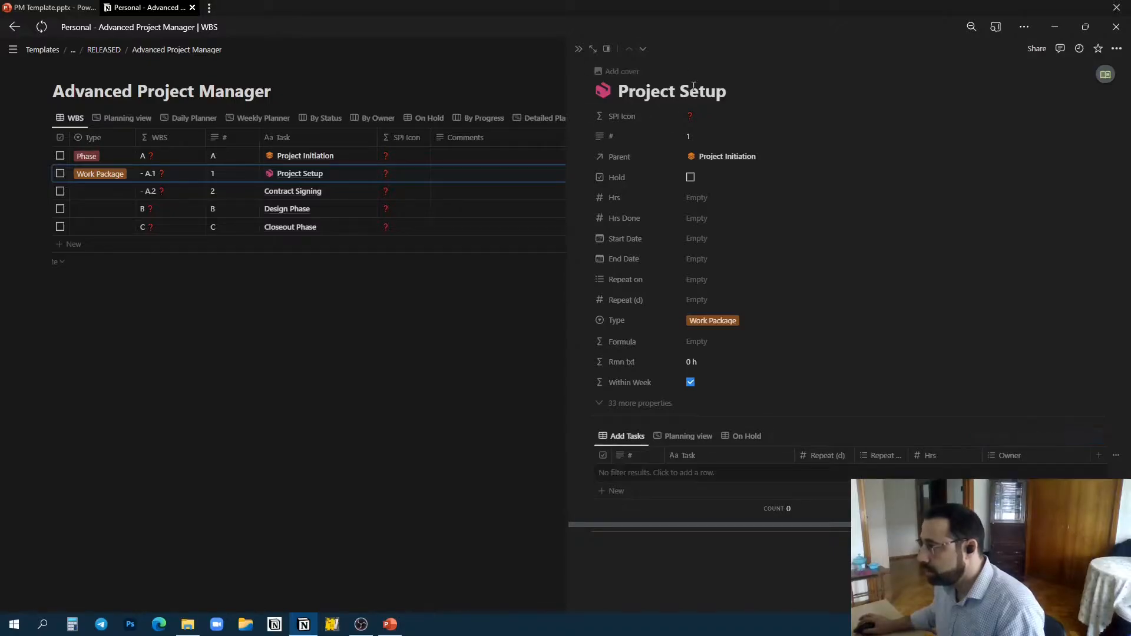
{"action": "left_click", "coordinate": [713, 476]}
{"action": "type", "text": "C"}
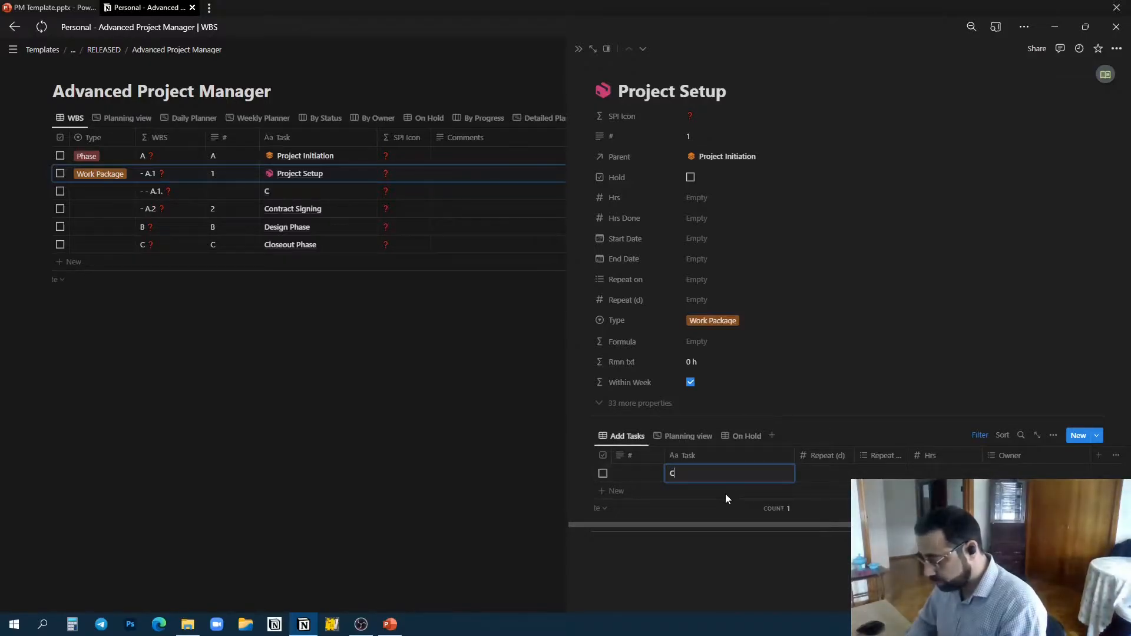
{"action": "type", "text": "ollect"}
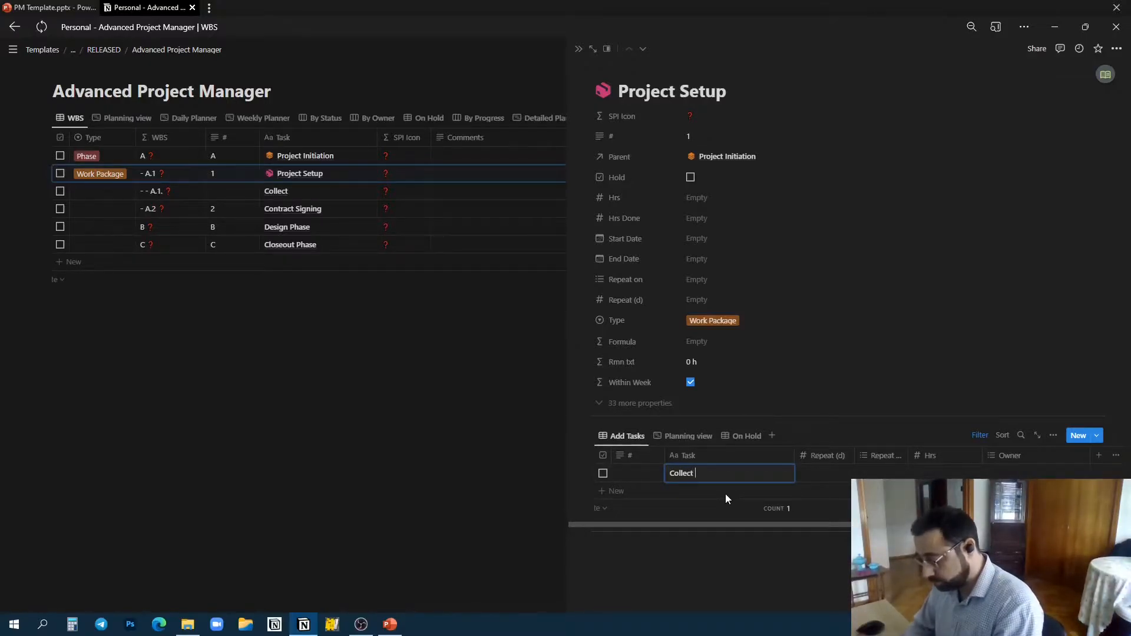
{"action": "type", "text": " Requi"}
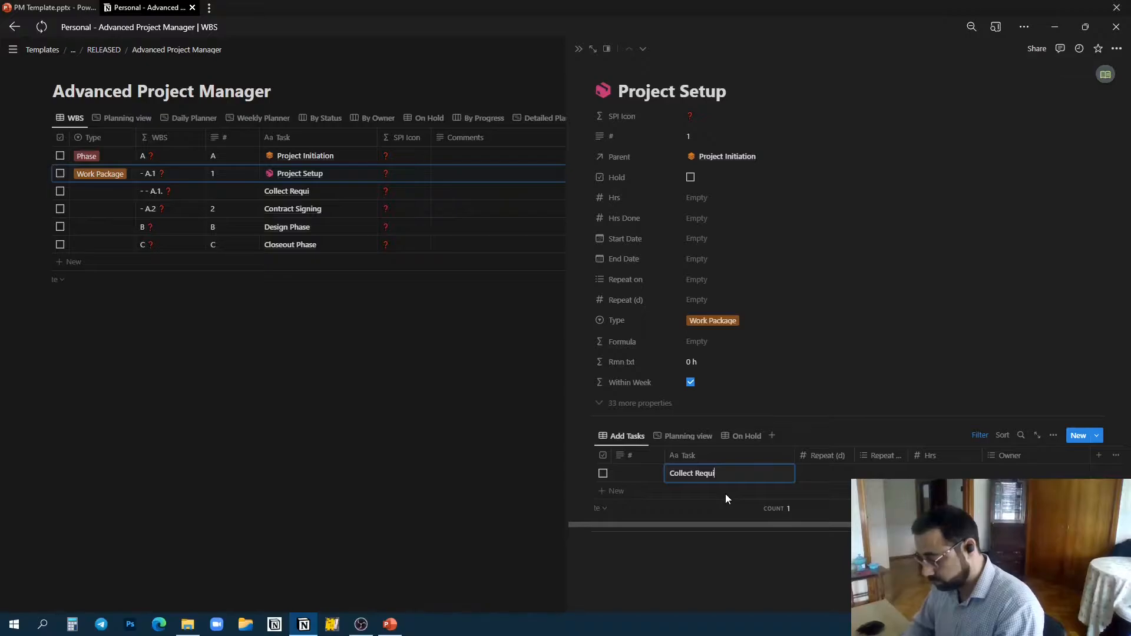
{"action": "type", "text": "rmnts"}
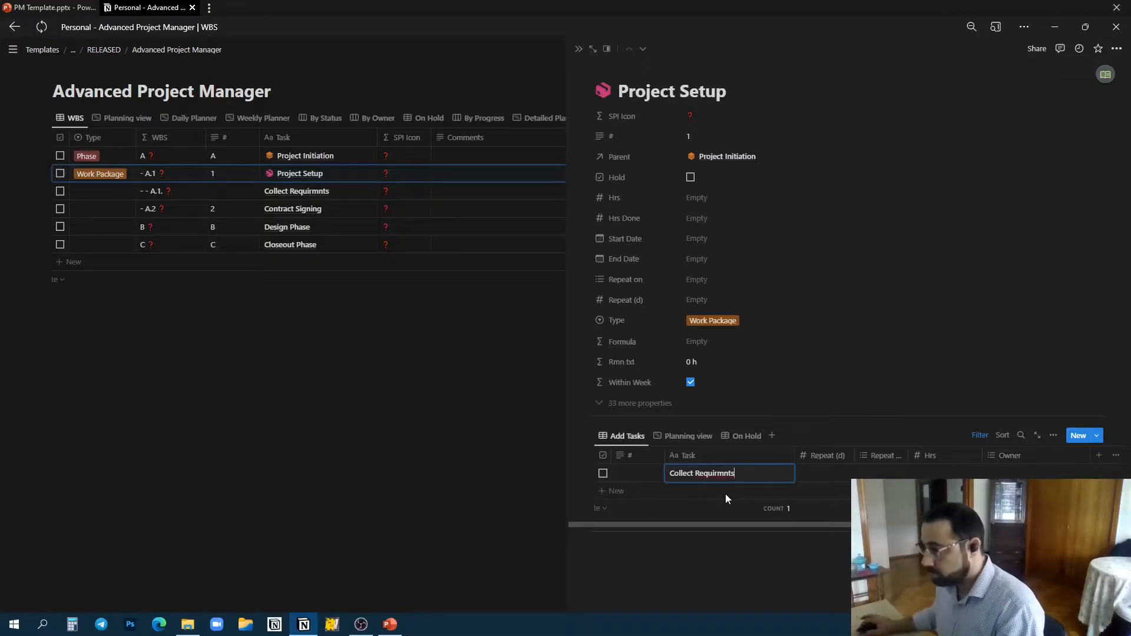
{"action": "left_click", "coordinate": [725, 493]}
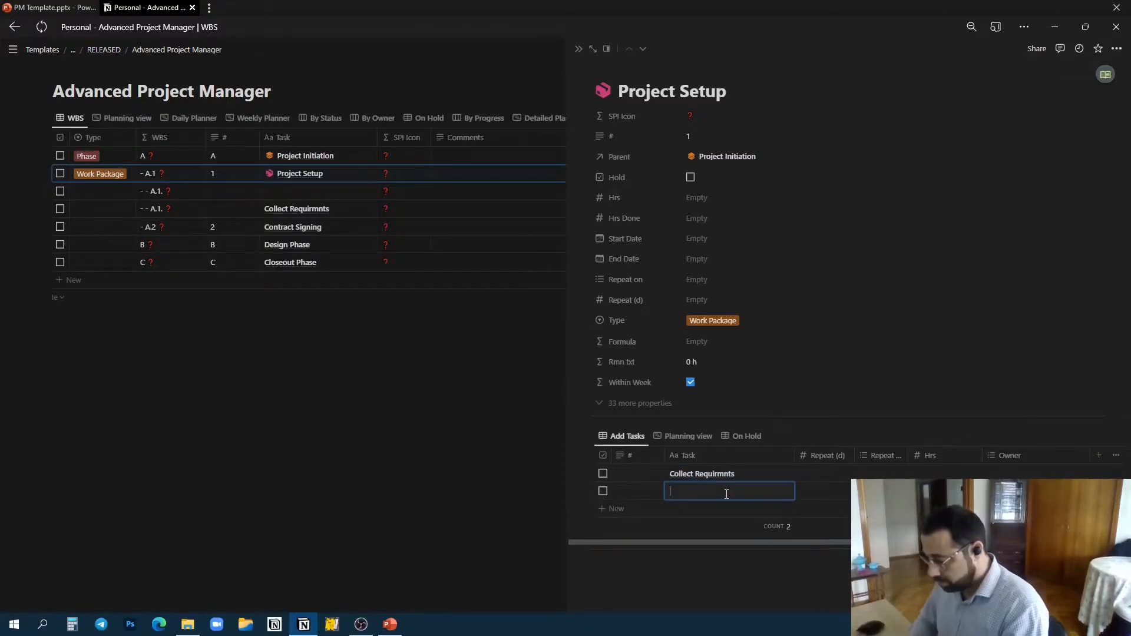
{"action": "type", "text": "Define "}
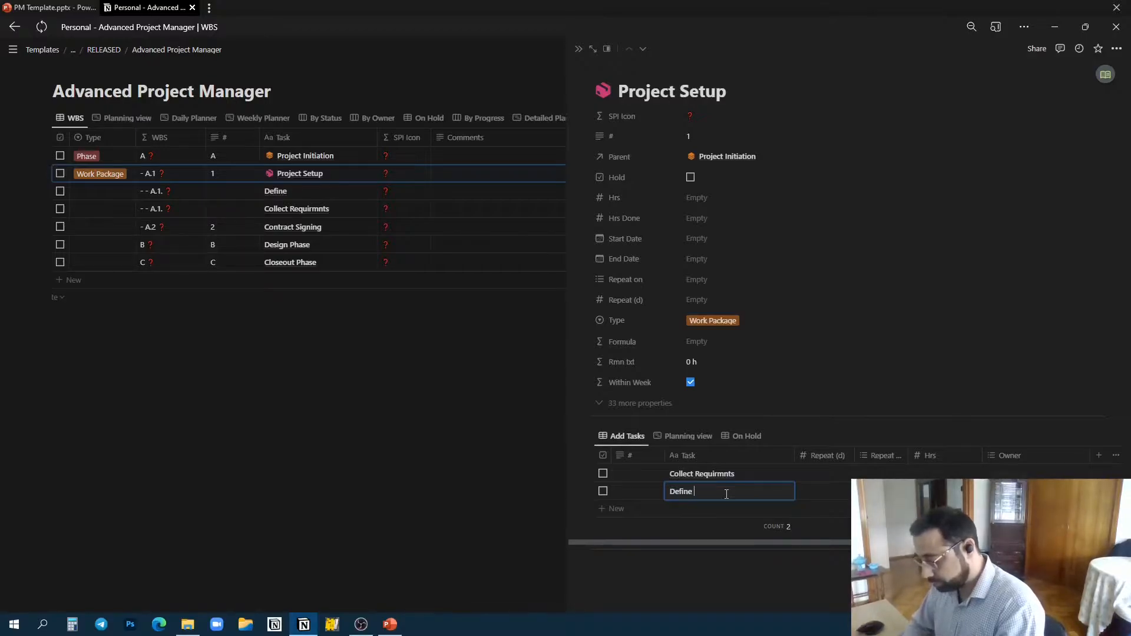
{"action": "type", "text": "the Scope"}
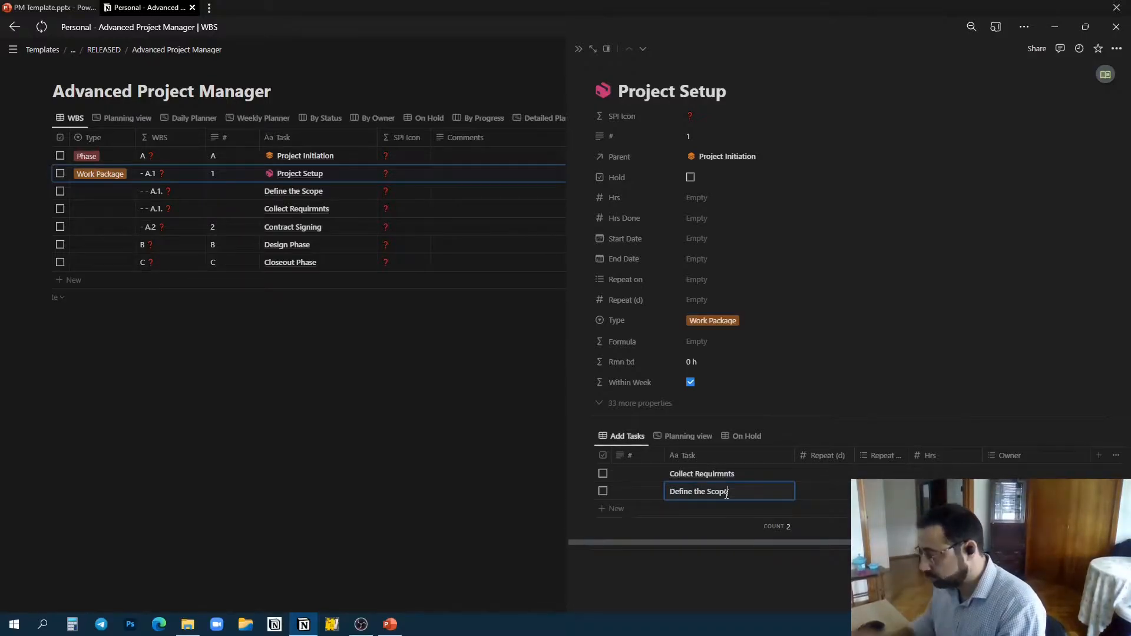
{"action": "key", "text": "Escape"}
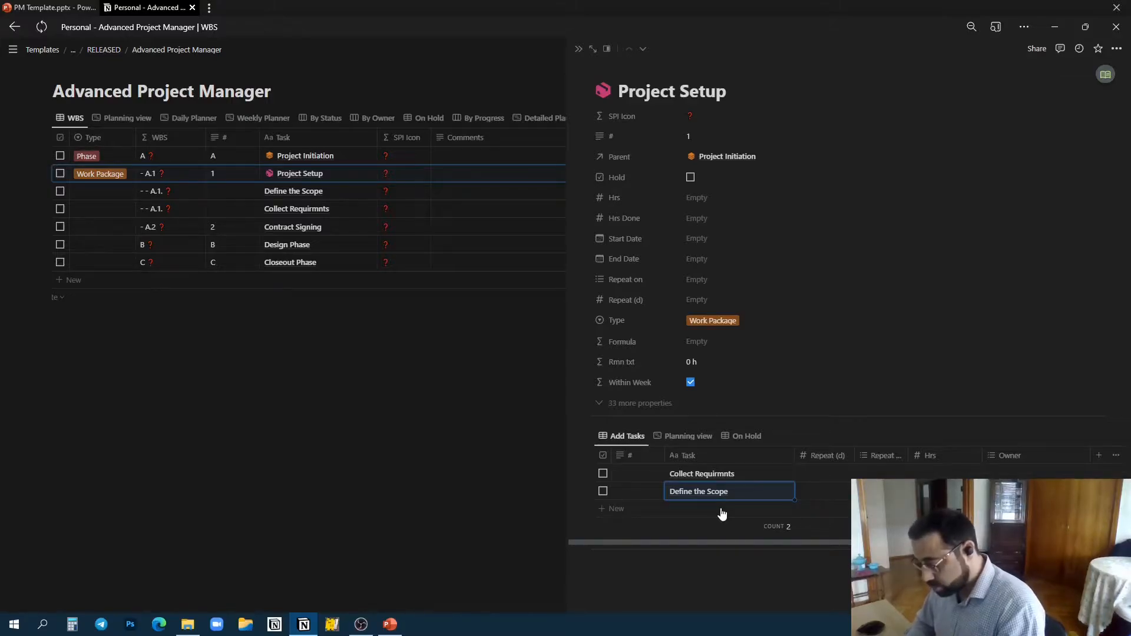
{"action": "type", "text": "Cre"}
{"action": "key", "text": "BackSpace"}
{"action": "key", "text": "BackSpace"}
{"action": "key", "text": "BackSpace"}
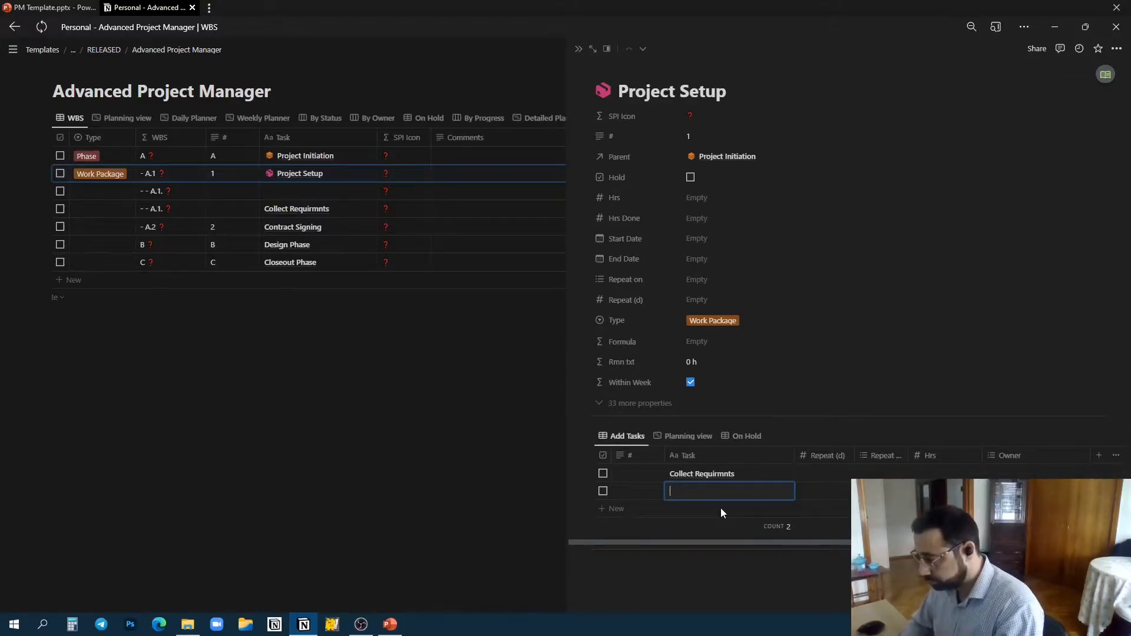
Step: Name the second Project Setup task Scope Statement and add a third task named Client Approval
{"action": "type", "text": "Sco"}
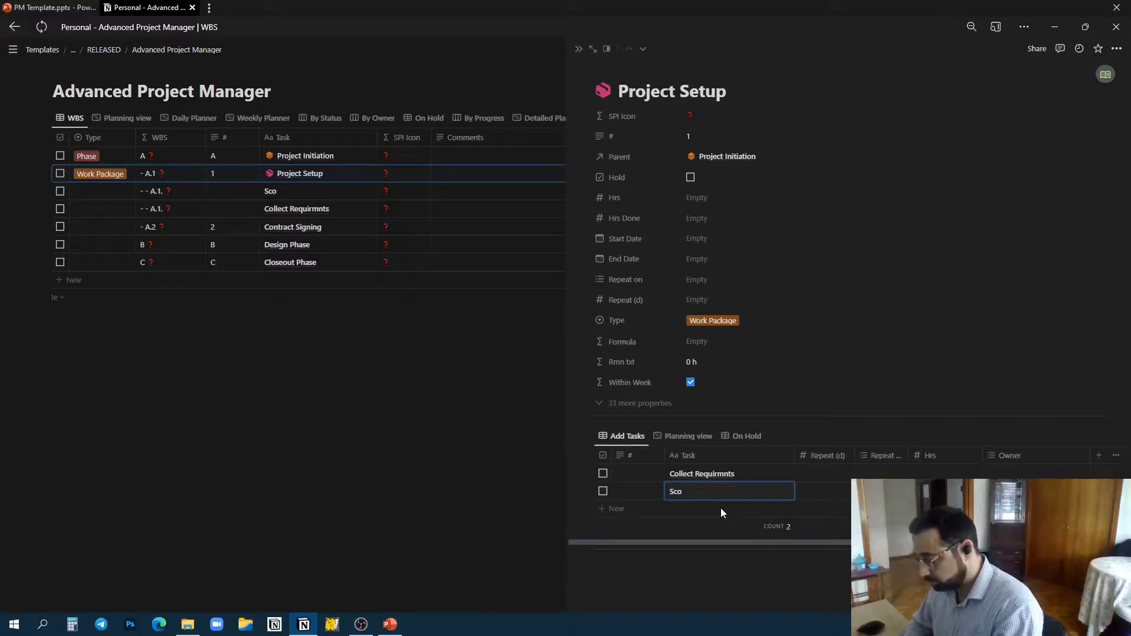
{"action": "type", "text": "pe St"}
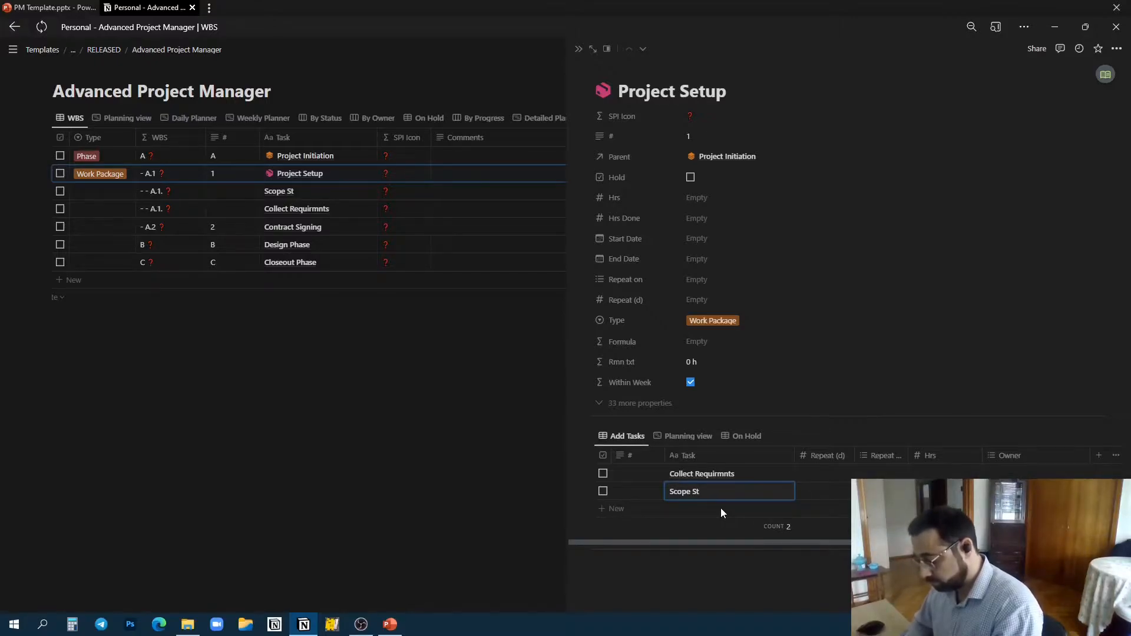
{"action": "type", "text": "atment"}
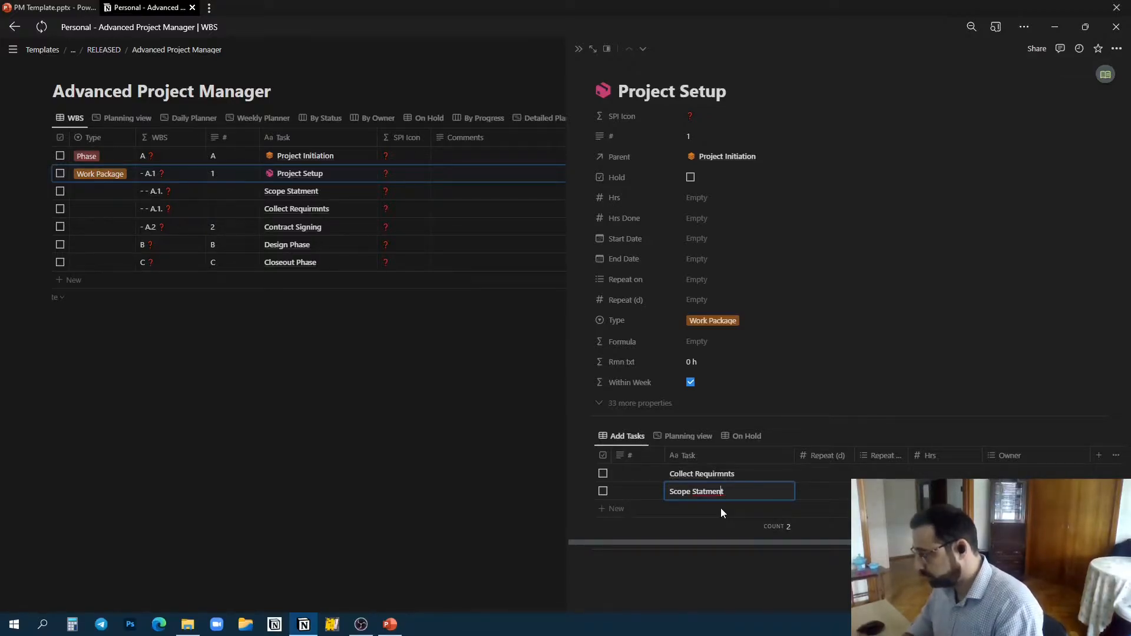
{"action": "type", "text": "e"}
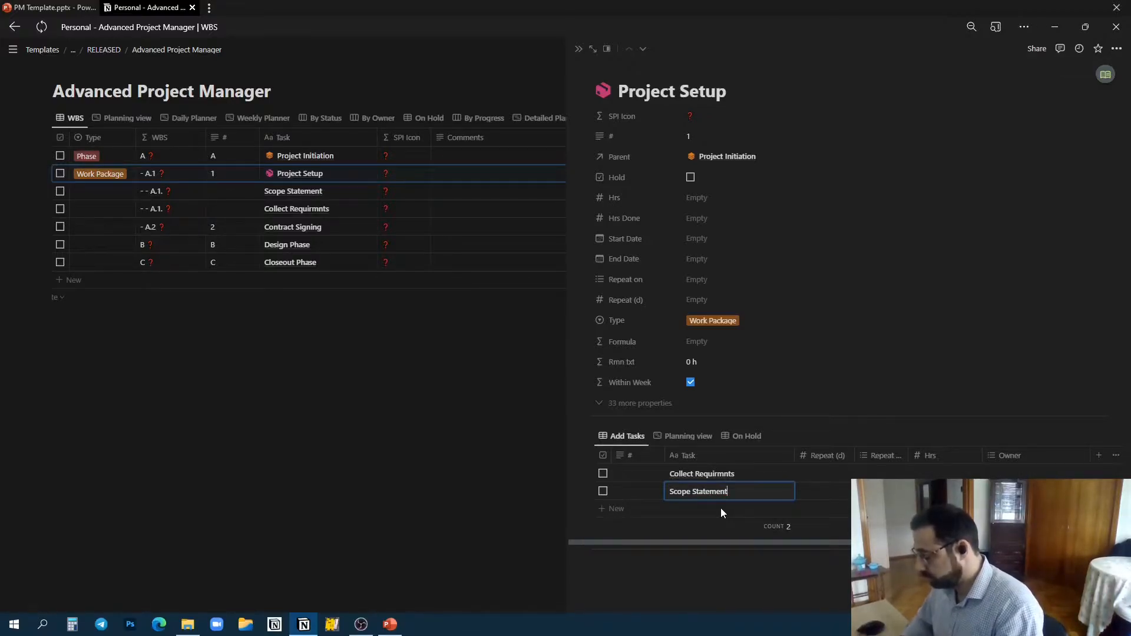
{"action": "left_click", "coordinate": [722, 512]}
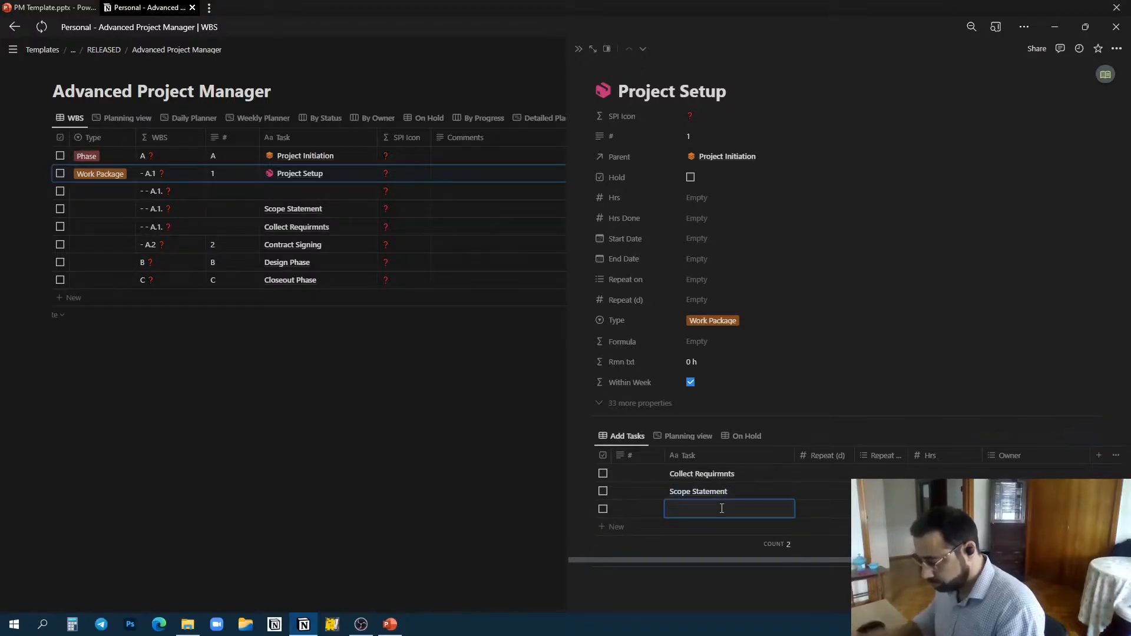
{"action": "type", "text": "Cl"}
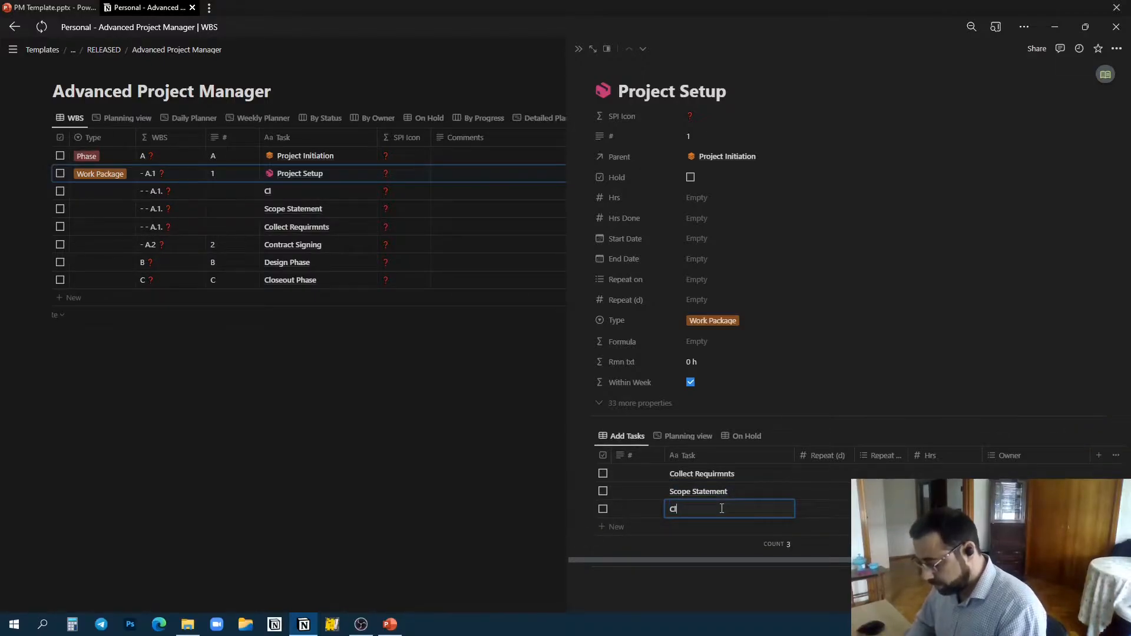
{"action": "type", "text": "ient Approval"}
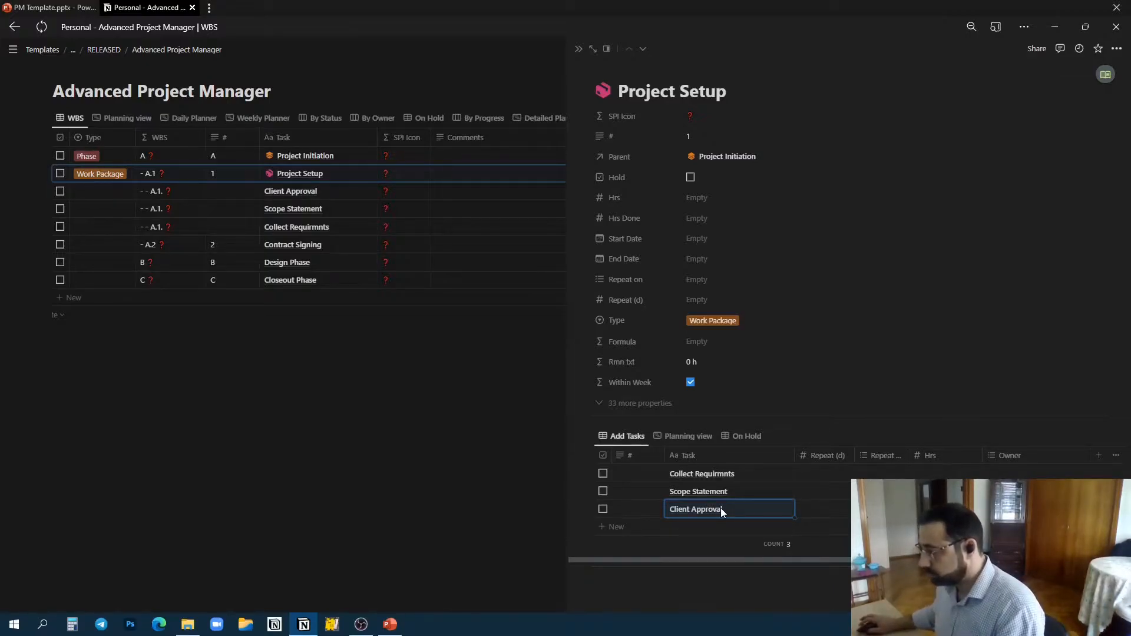
Step: Set the # values of Collect Requirmnts, Scope Statement and Client Approval to 1, 2 and 3
{"action": "left_click", "coordinate": [635, 472]}
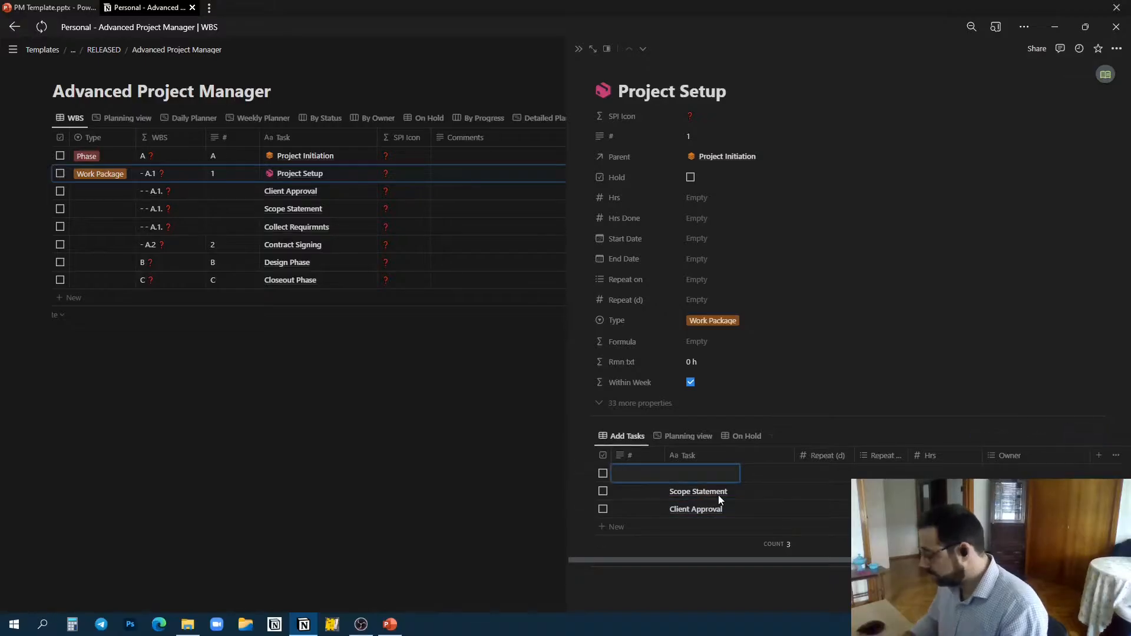
{"action": "type", "text": "1"}
{"action": "key", "text": "Down"}
{"action": "type", "text": "2"}
{"action": "key", "text": "Down"}
{"action": "type", "text": "3"}
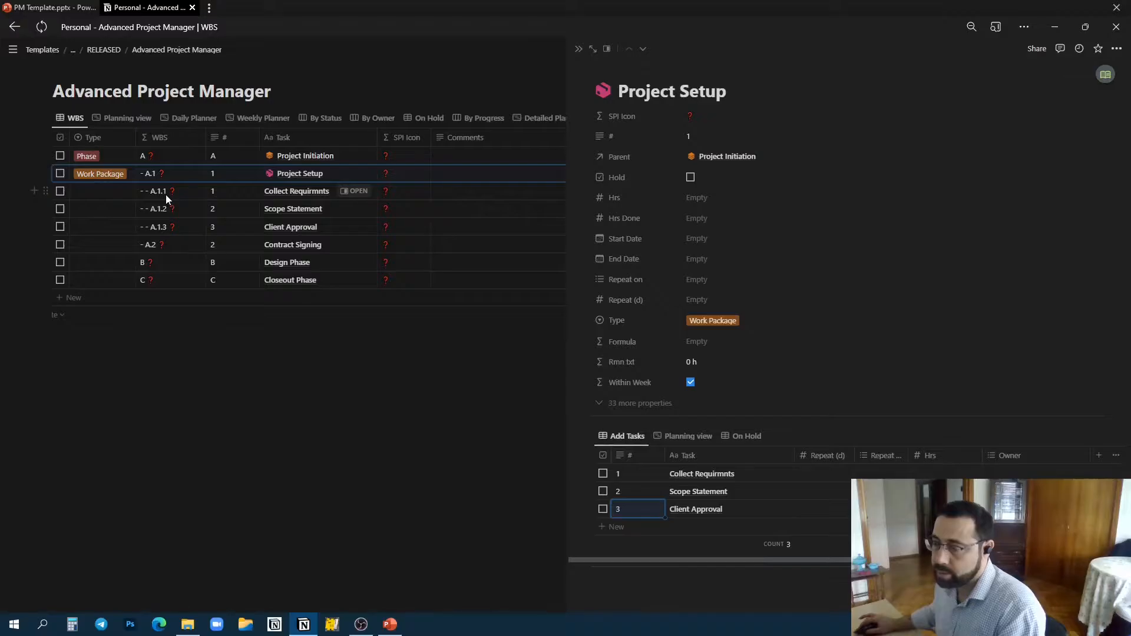
Step: Add a fourth task named WBS to the Project Setup work package
{"action": "left_click", "coordinate": [715, 532]}
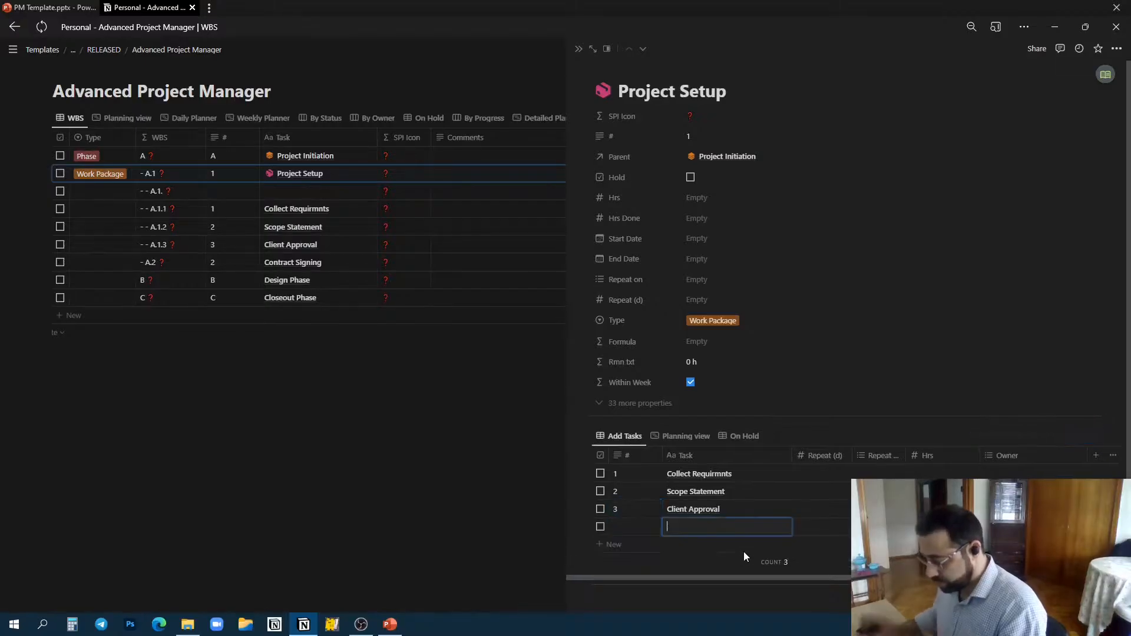
{"action": "type", "text": "WBS"}
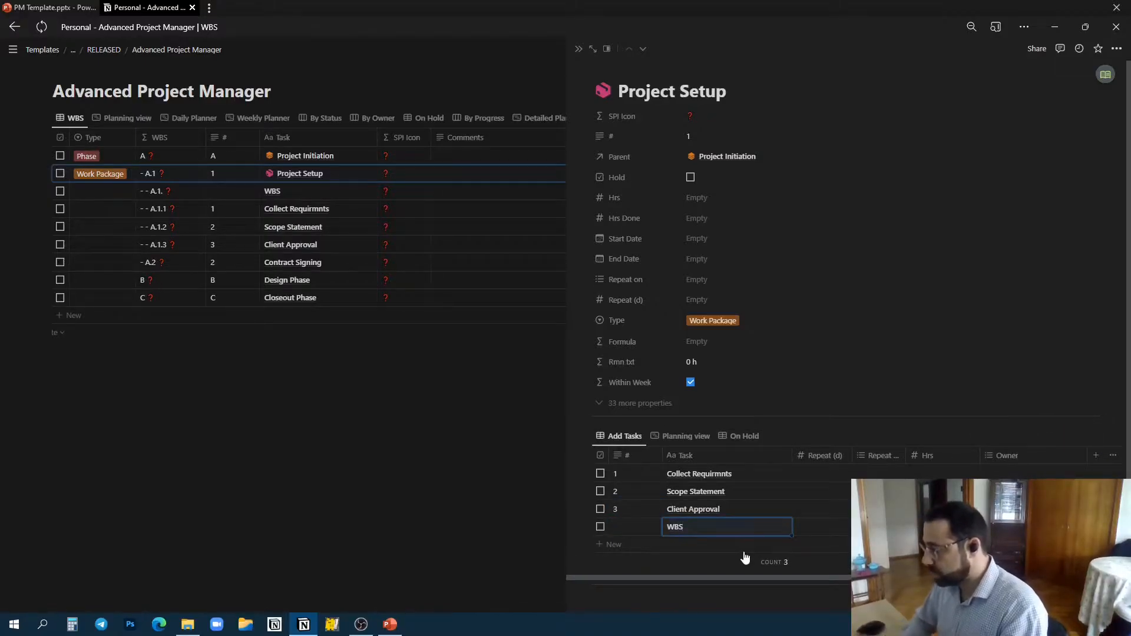
{"action": "key", "text": "Return"}
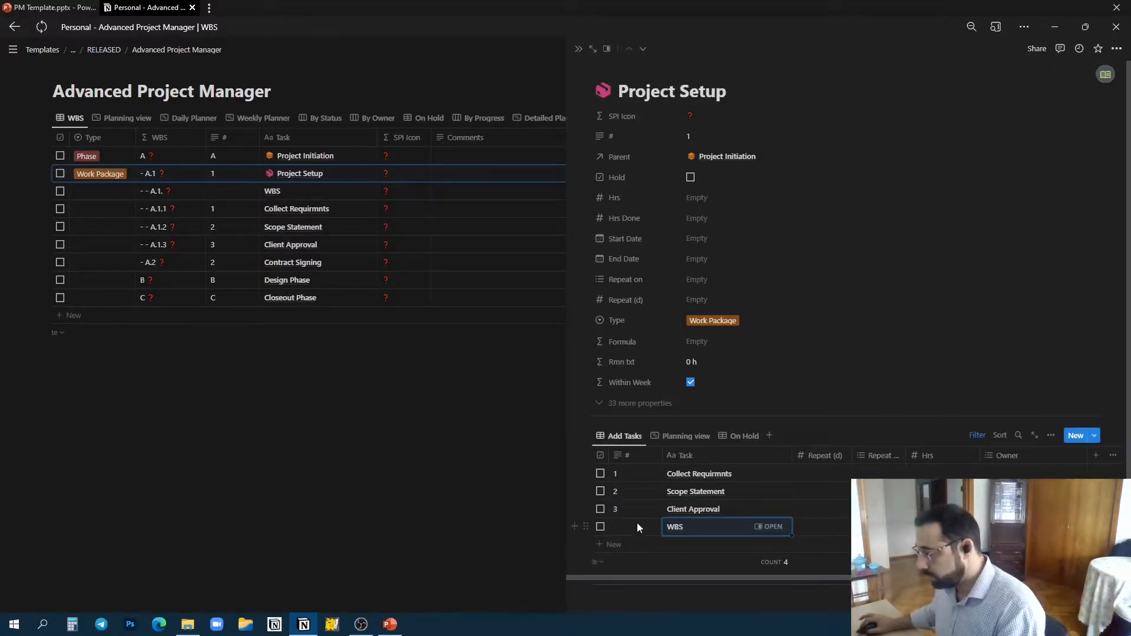
Step: Renumber Scope Statement as 3, Client Approval as 4 and WBS as 2, and move WBS directly below Collect Requirmnts
{"action": "left_click", "coordinate": [640, 493]}
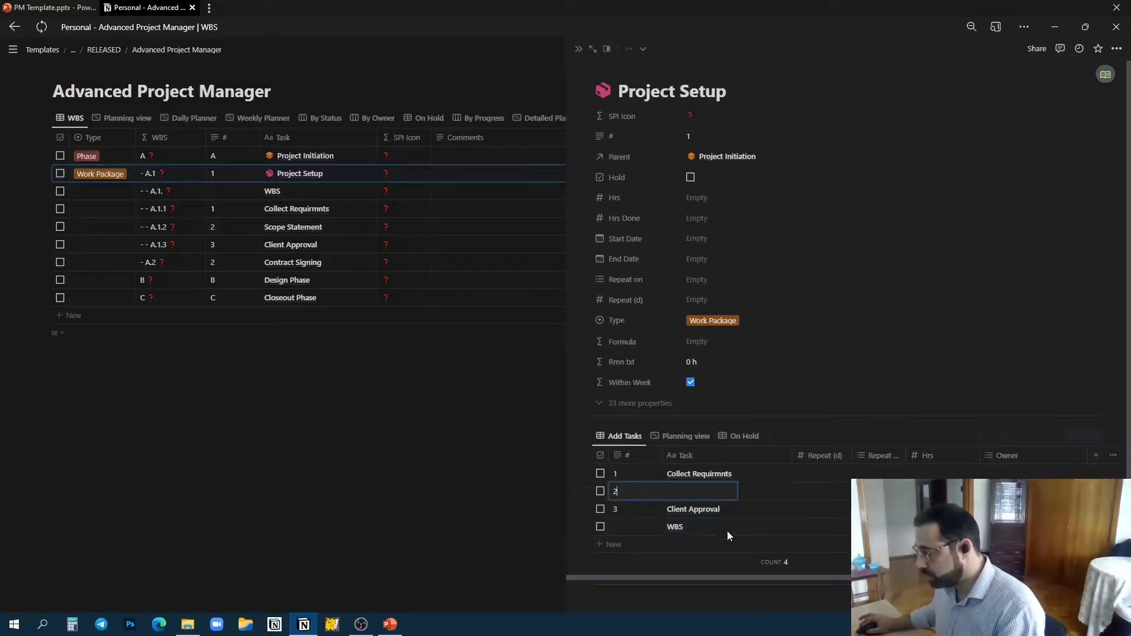
{"action": "left_click", "coordinate": [630, 518]}
{"action": "left_click", "coordinate": [633, 491]}
{"action": "key", "text": "ctrl+a"}
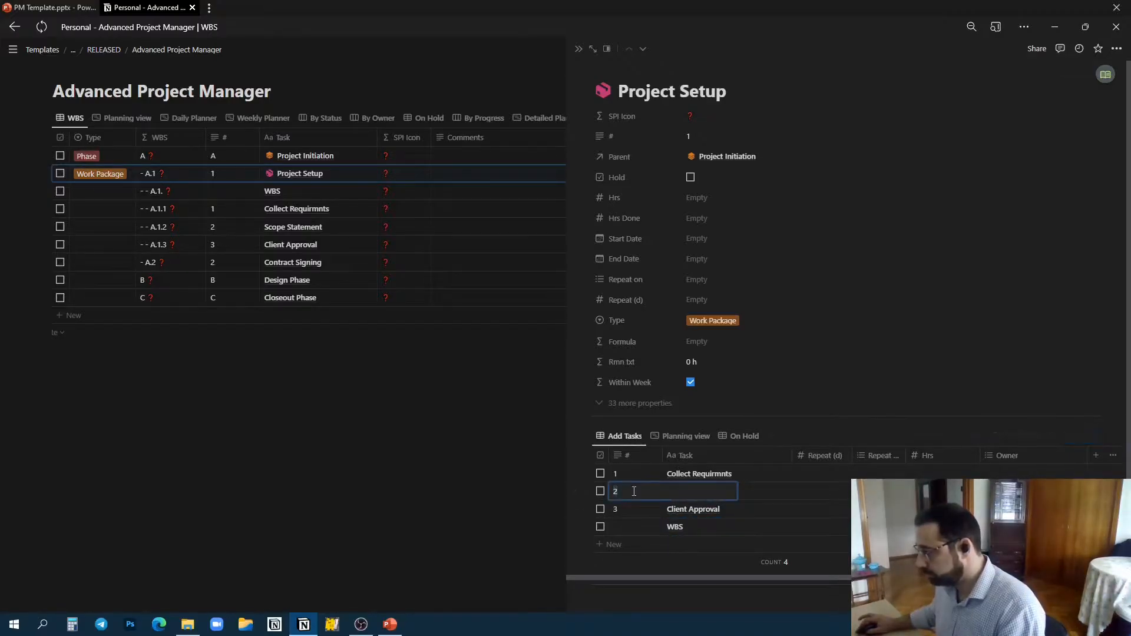
{"action": "type", "text": "3"}
{"action": "key", "text": "Return"}
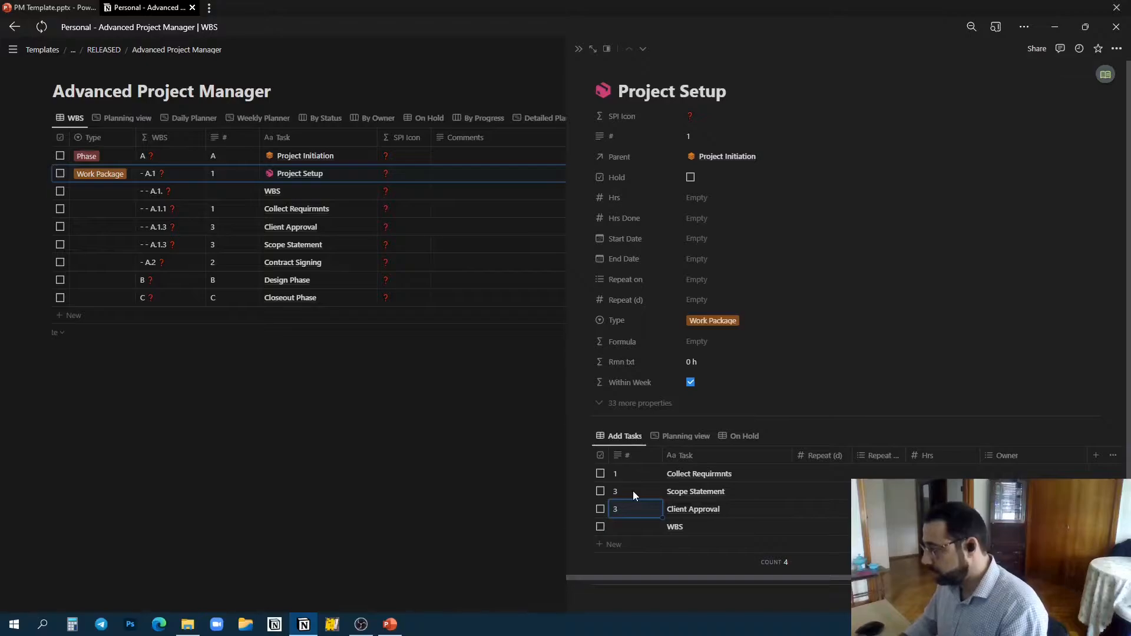
{"action": "type", "text": "4"}
{"action": "key", "text": "Return"}
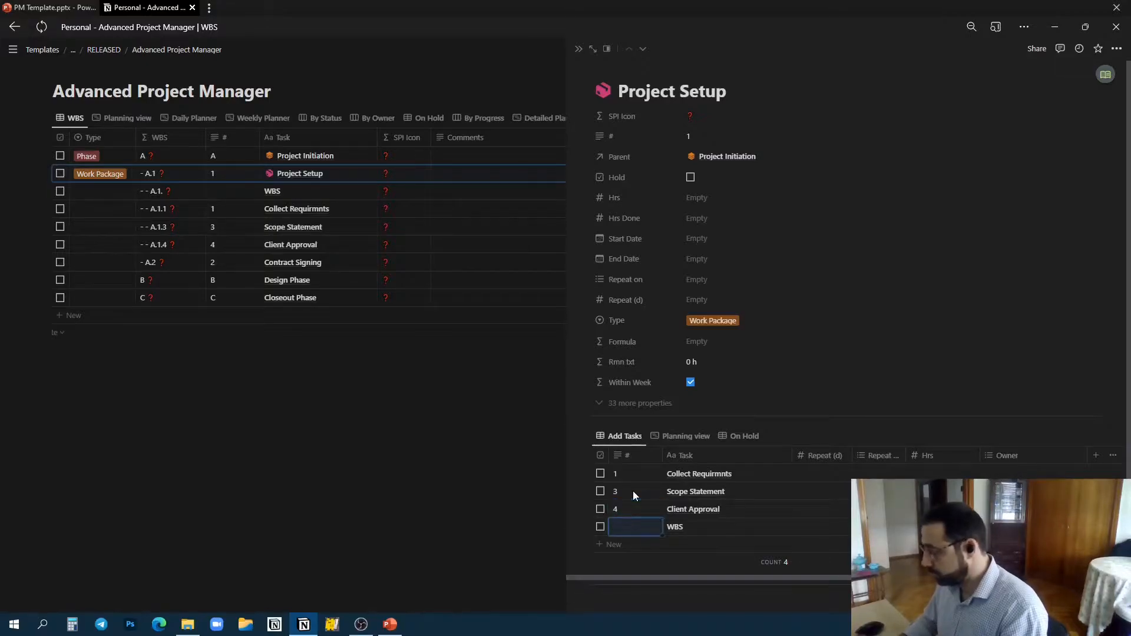
{"action": "type", "text": "2"}
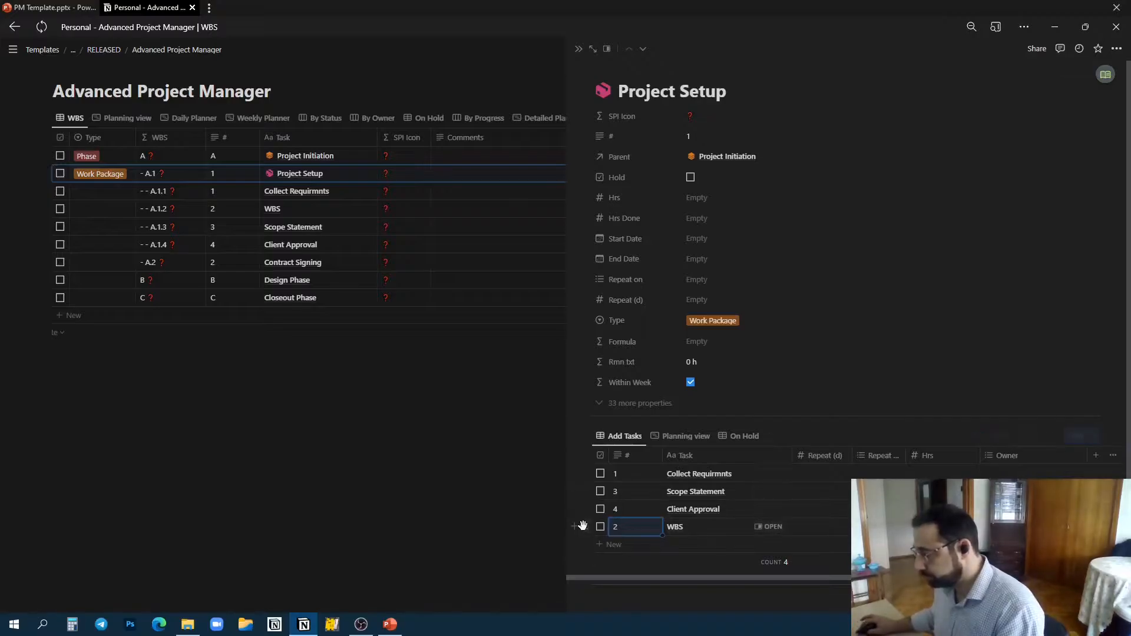
{"action": "left_click_drag", "start_coordinate": [583, 526], "coordinate": [596, 486]}
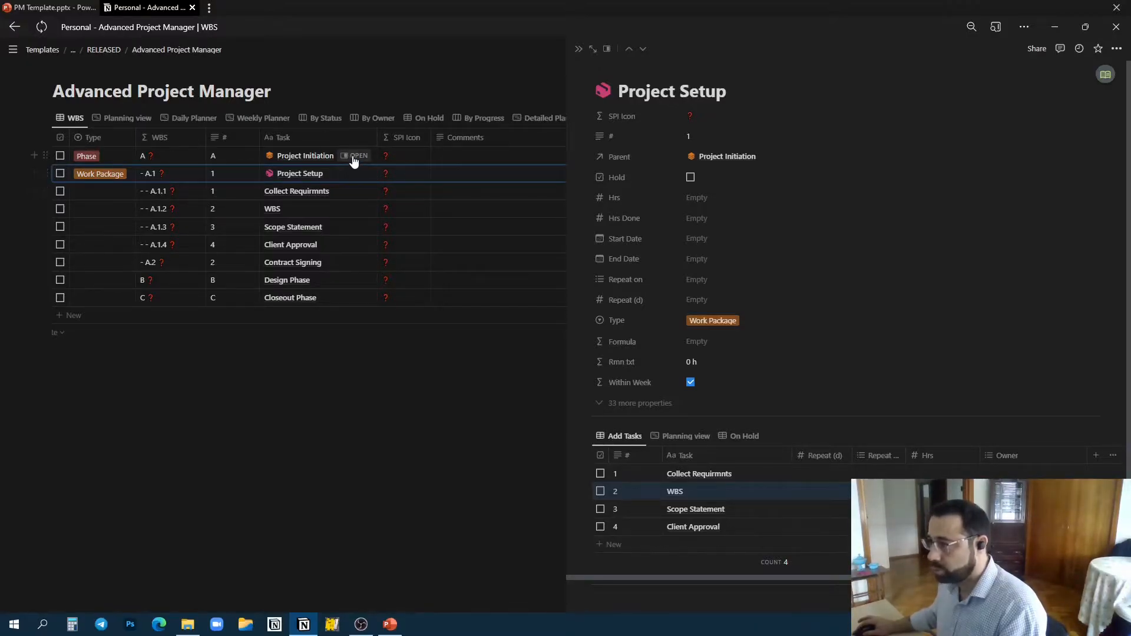
Step: Open the Contract Signing subtask from the Project Initiation page and apply the Multi-Task Template to it
{"action": "left_click", "coordinate": [353, 155]}
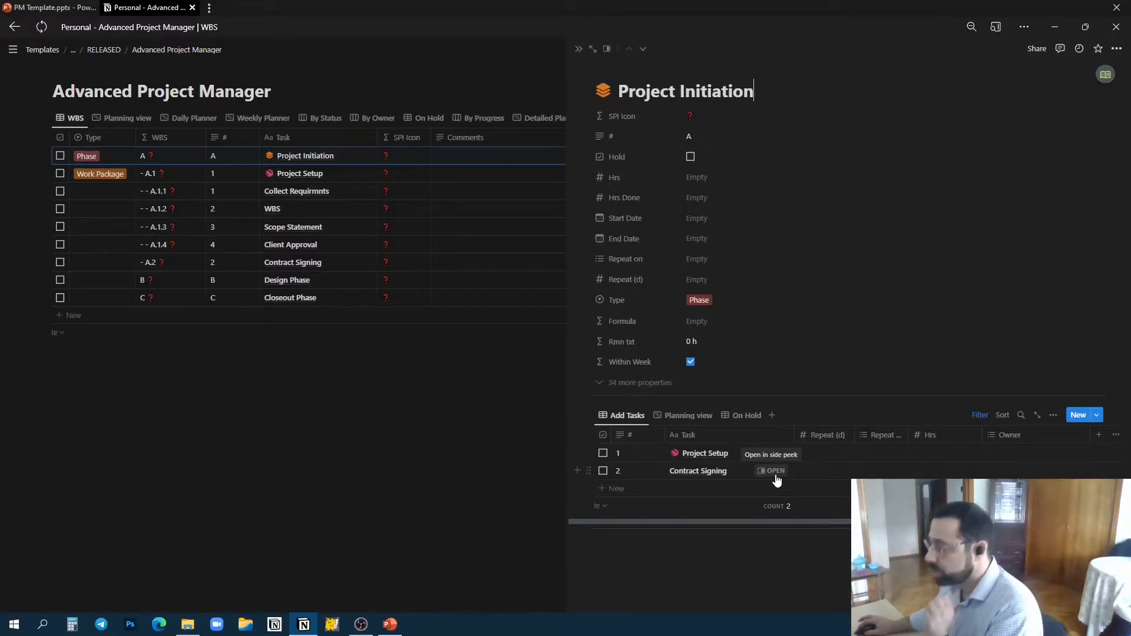
{"action": "left_click", "coordinate": [772, 471]}
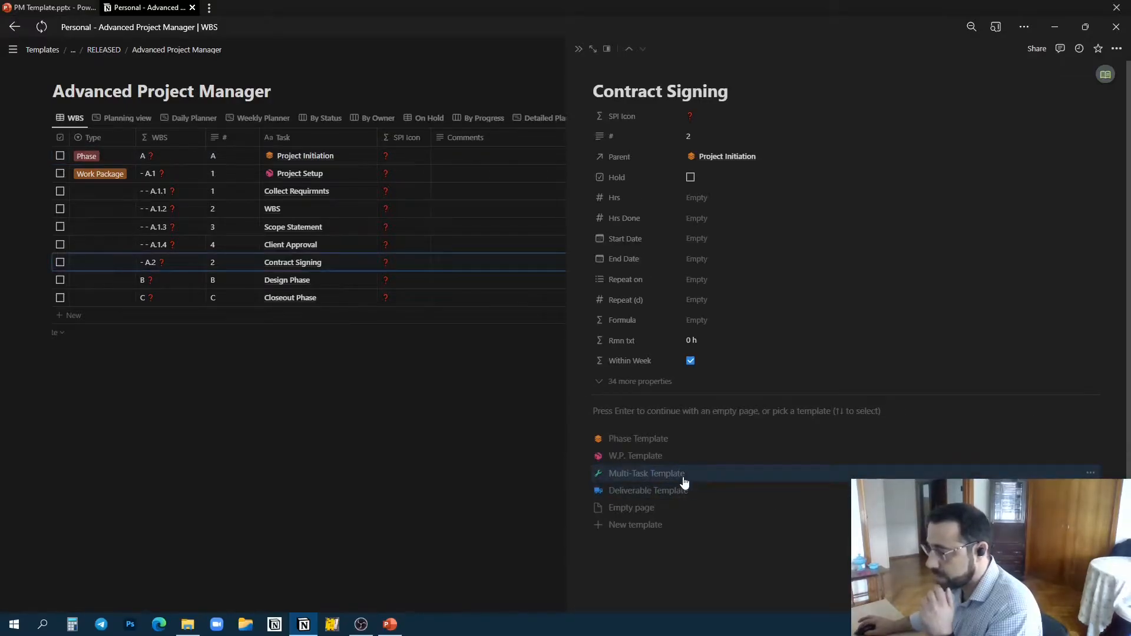
{"action": "left_click", "coordinate": [647, 473]}
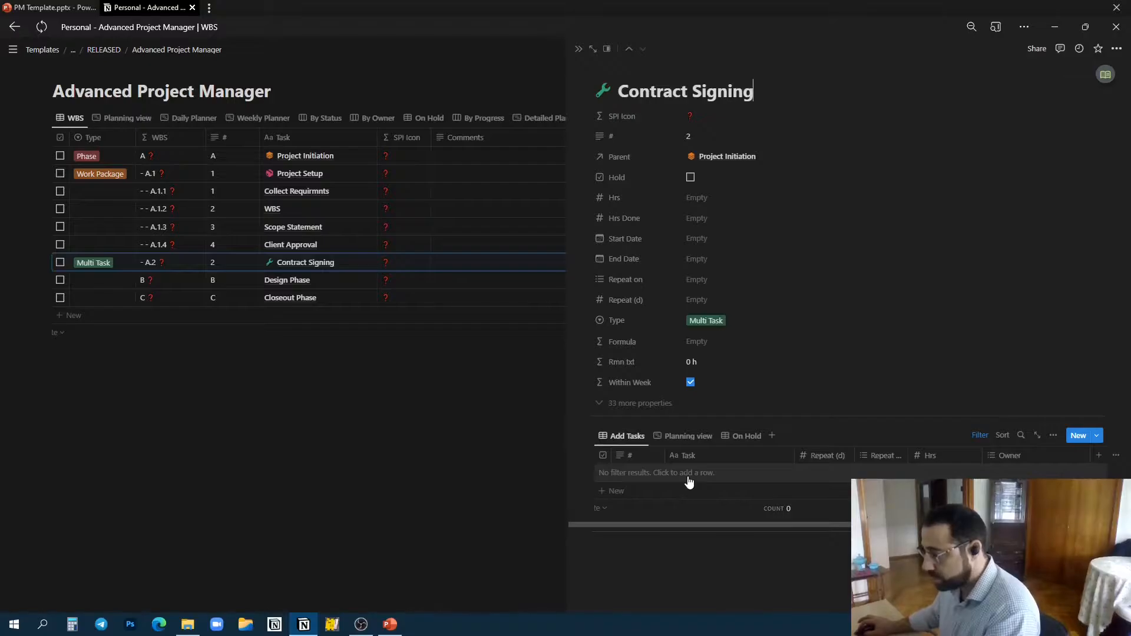
Step: Add three tasks to Contract Signing named Approve Project Plan, Kickoff Meeting and Contract Signing
{"action": "left_click", "coordinate": [689, 475]}
{"action": "type", "text": "Approve Project "}
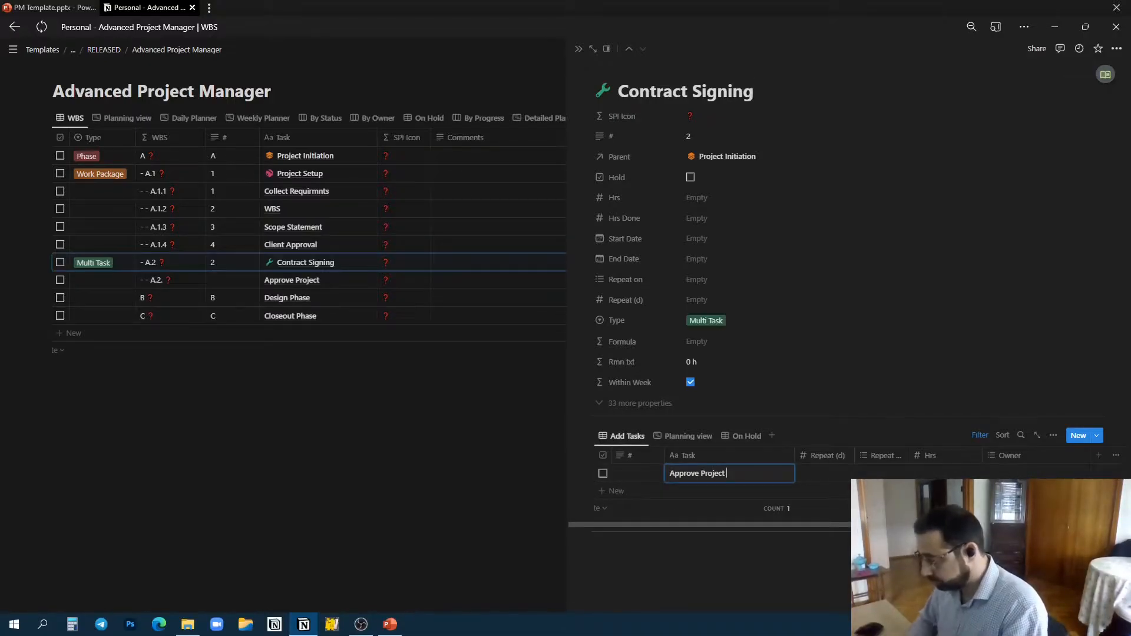
{"action": "type", "text": "Plan"}
{"action": "left_click", "coordinate": [694, 491]}
{"action": "type", "text": "Kickoff Meeting"}
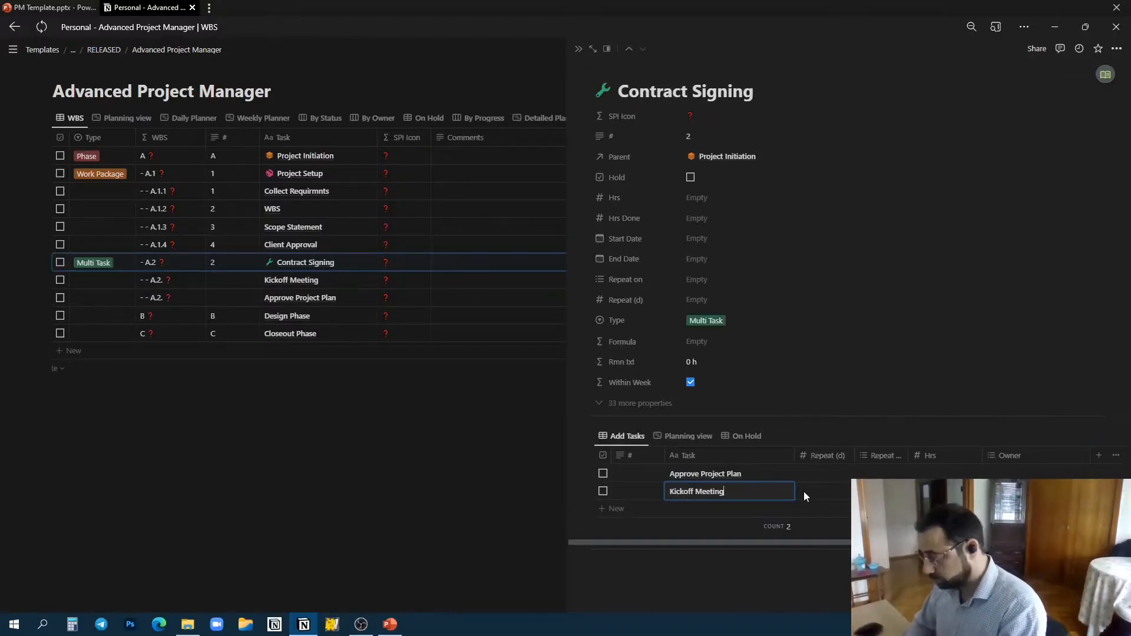
{"action": "left_click", "coordinate": [730, 513]}
{"action": "type", "text": "Contract Signing"}
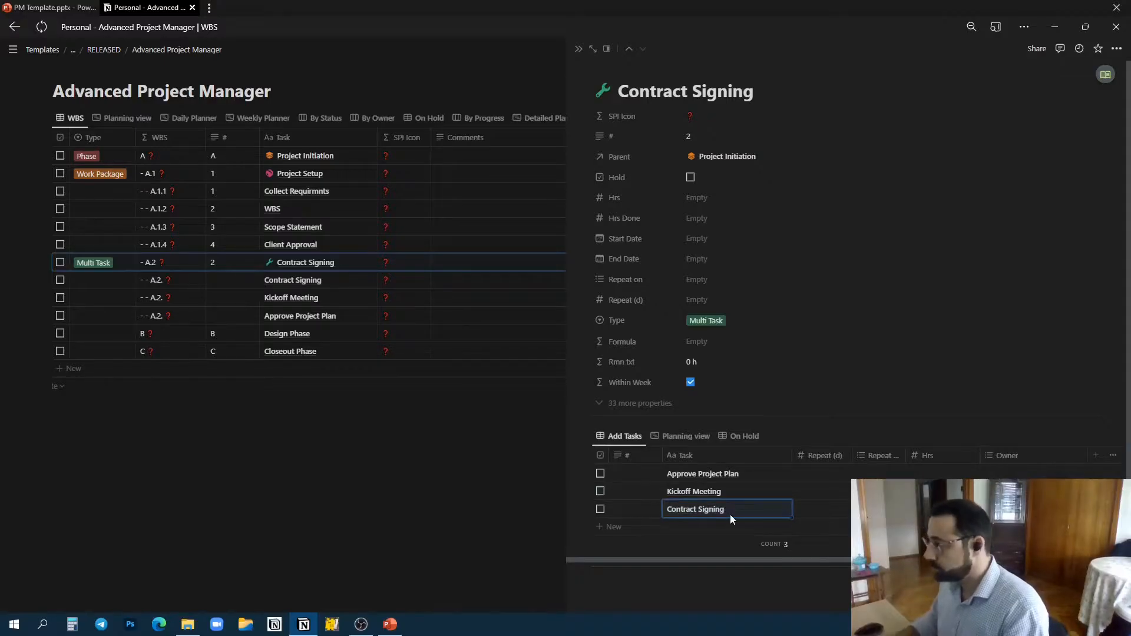
Step: Open the page of the Project Setup work package
{"action": "left_click", "coordinate": [358, 174]}
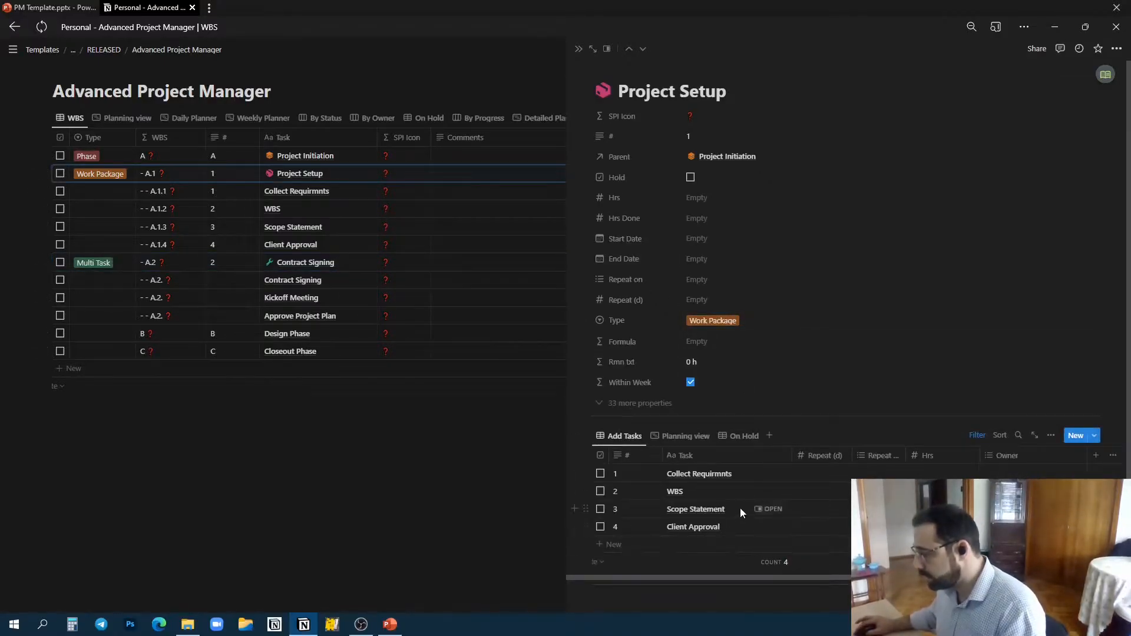
Step: Open the Scope Statement task under Project Setup, apply the Deliverable Template and clear the text of its sample to-do
{"action": "left_click", "coordinate": [768, 510]}
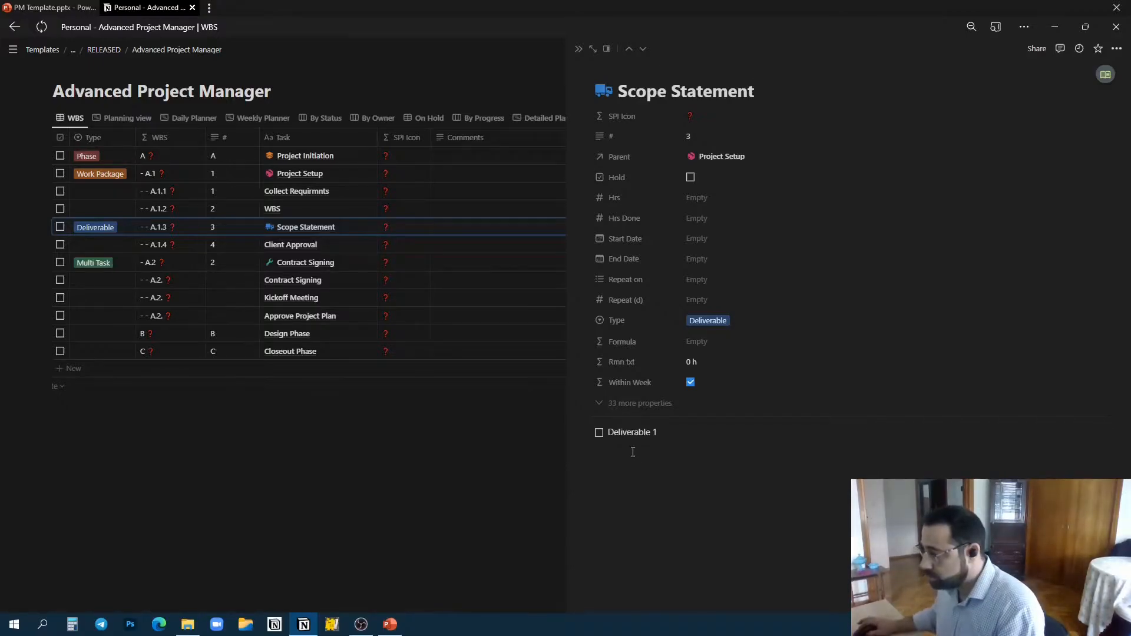
{"action": "double_click", "coordinate": [639, 433]}
{"action": "key", "text": "Delete"}
{"action": "key", "text": "Delete"}
{"action": "key", "text": "Delete"}
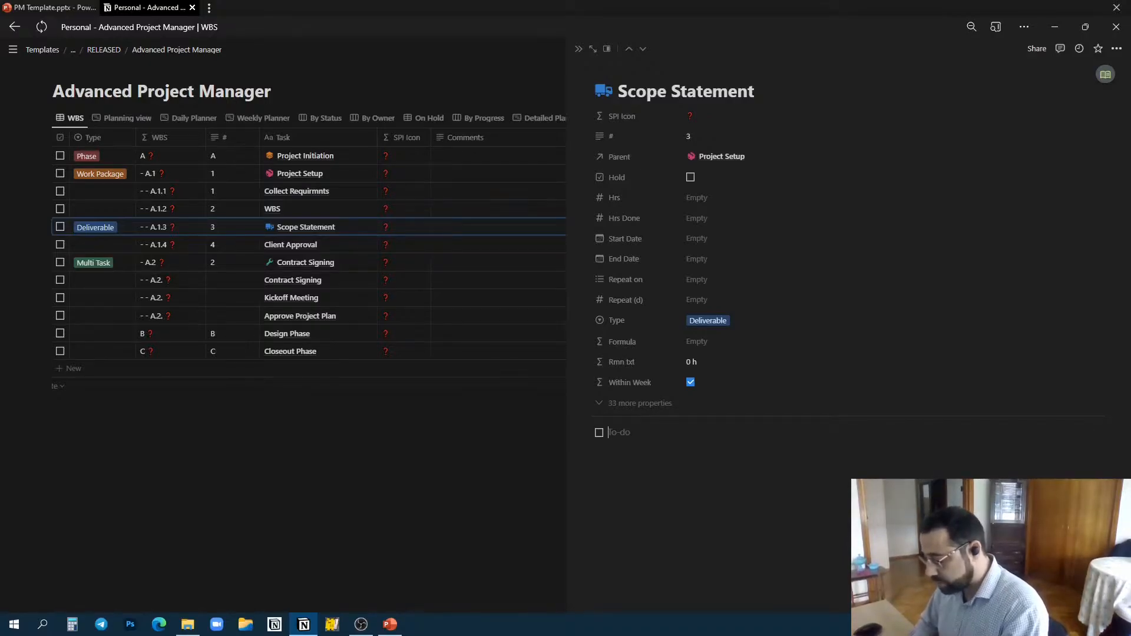
{"action": "type", "text": "Doc"}
{"action": "key", "text": "BackSpace"}
{"action": "key", "text": "BackSpace"}
{"action": "key", "text": "BackSpace"}
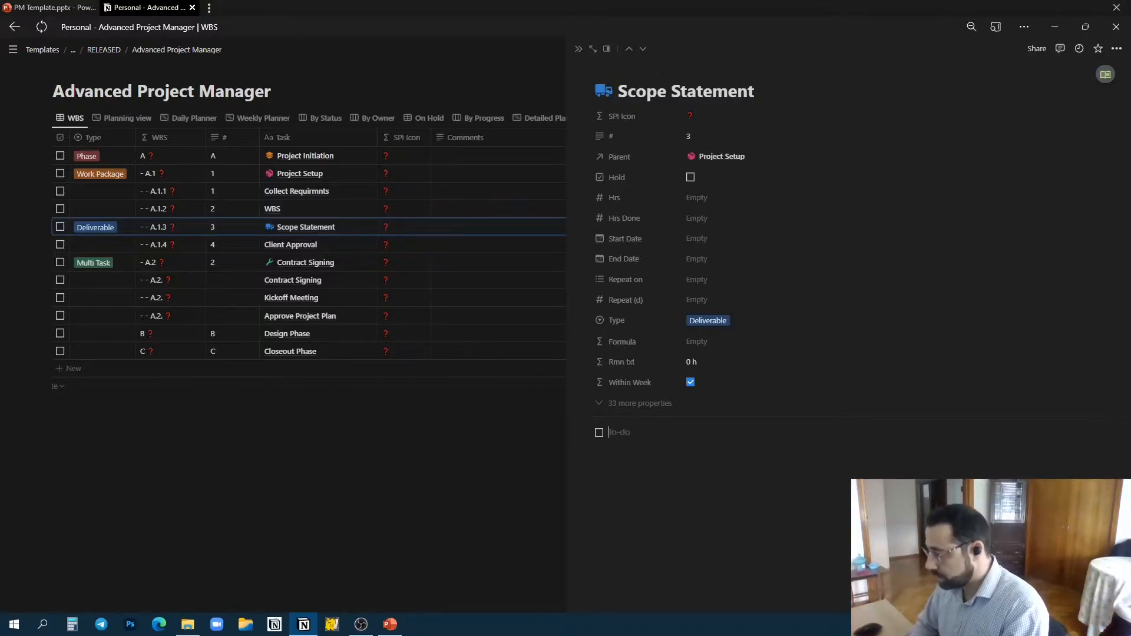
Step: Fill the Scope Statement checklist with three to-dos: Project Plane, Risk Plane and The Cost
{"action": "type", "text": "Project Plane"}
{"action": "key", "text": "Return"}
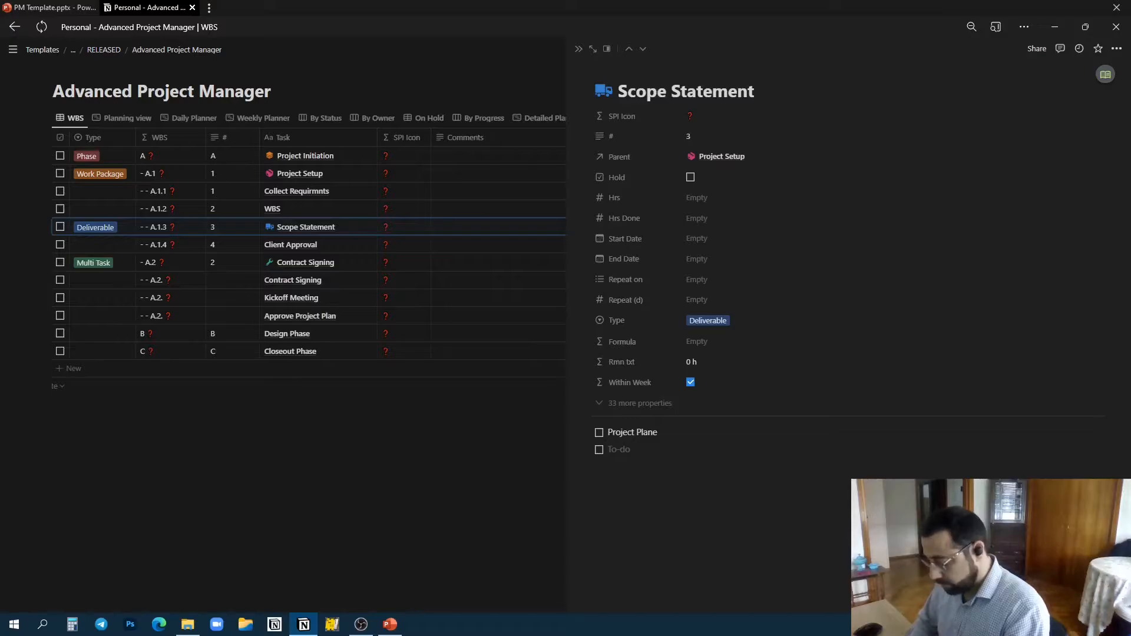
{"action": "type", "text": "Risk P"}
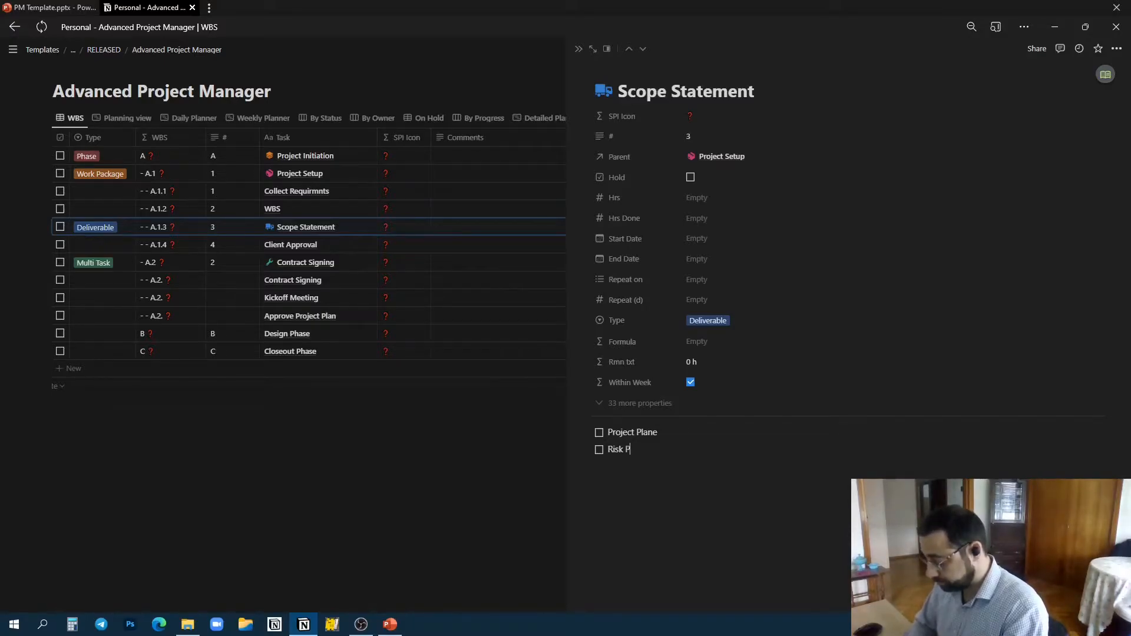
{"action": "type", "text": "lane"}
{"action": "key", "text": "Return"}
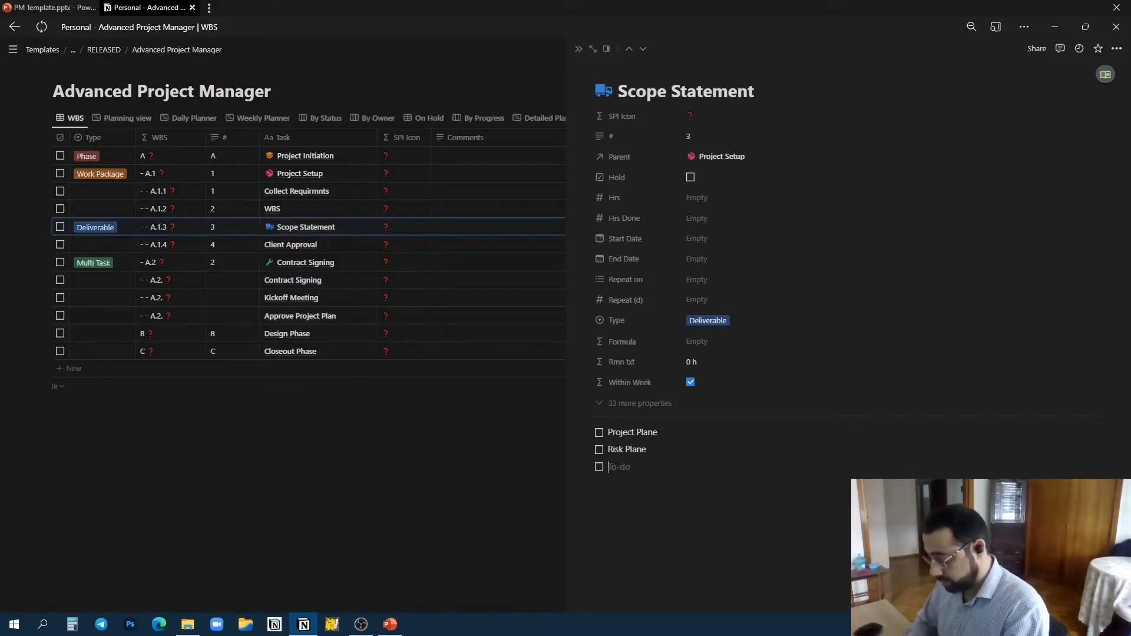
{"action": "type", "text": "The Cost"}
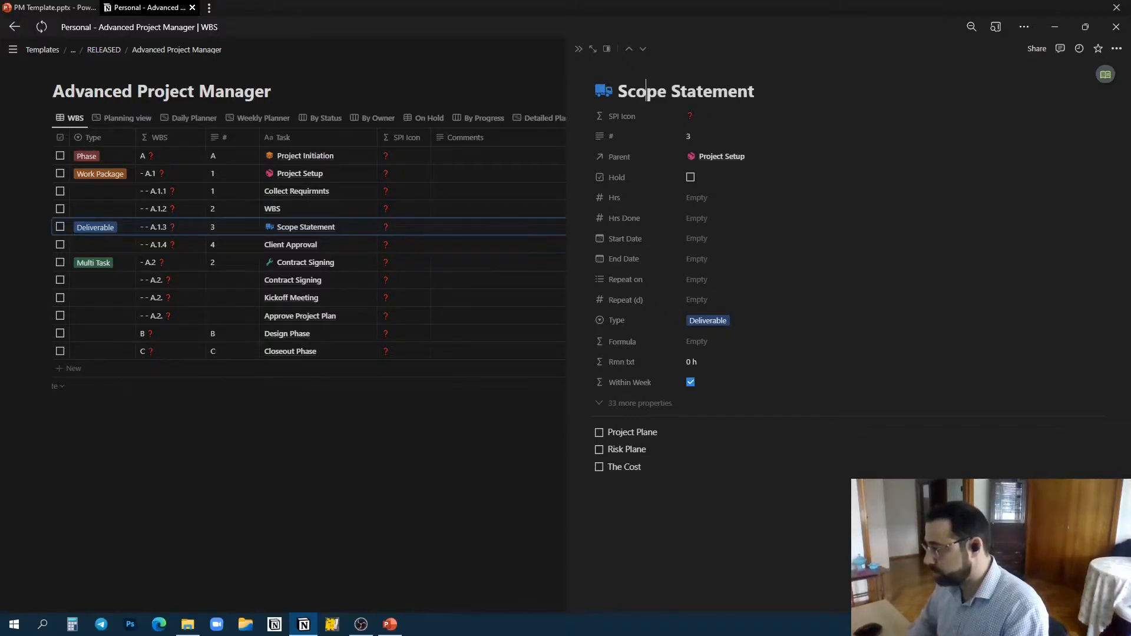
Step: Extend the first Scope Statement to-do to read "Project Plane 2 Hard Copies and soft Copy"
{"action": "key", "text": "Down"}
{"action": "key", "text": "Right"}
{"action": "key", "text": "Right"}
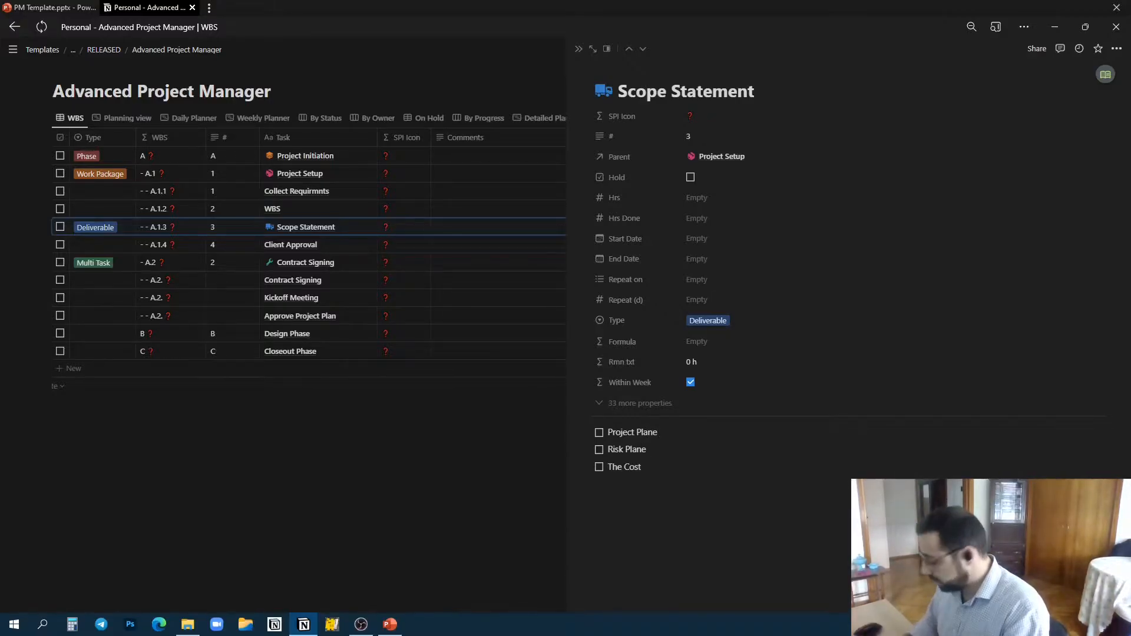
{"action": "type", "text": "2"}
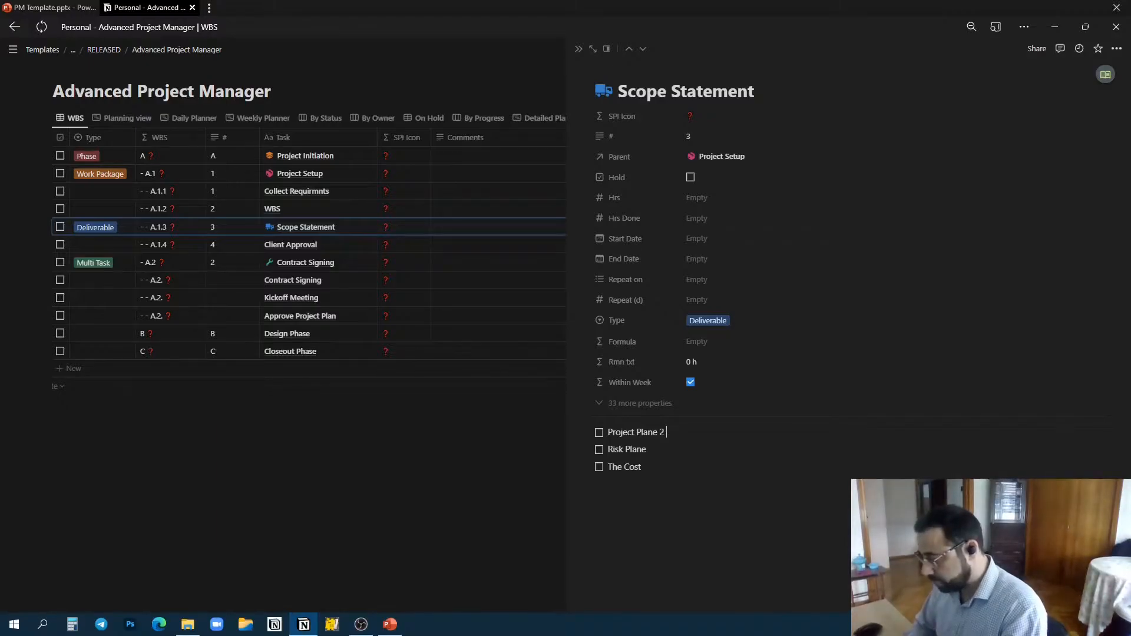
{"action": "type", "text": " Ha"}
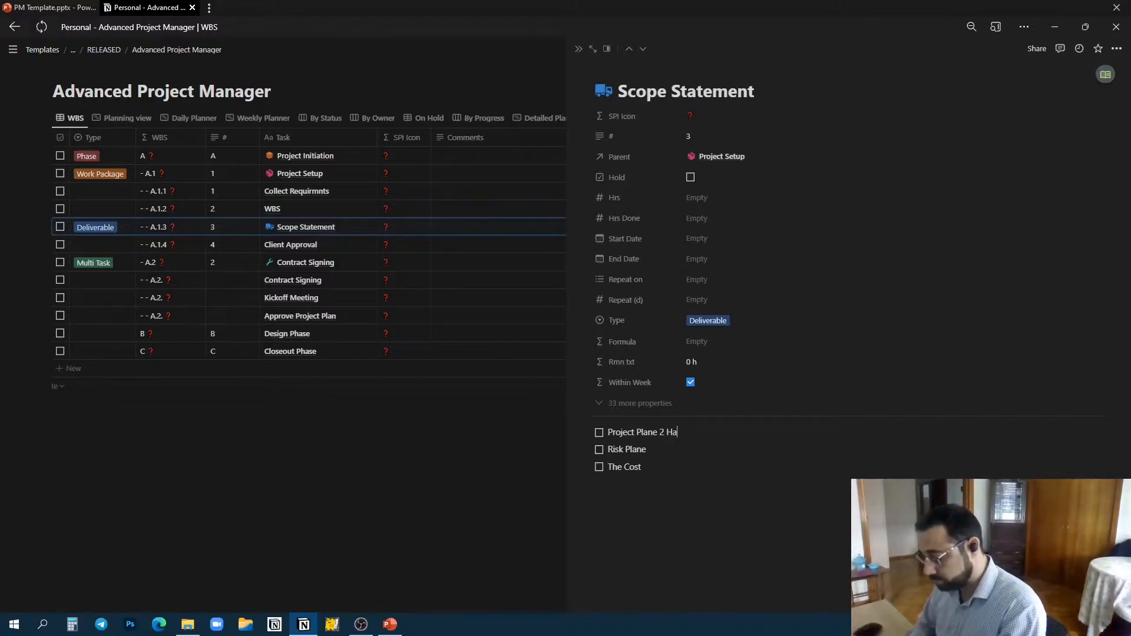
{"action": "type", "text": "rd C"}
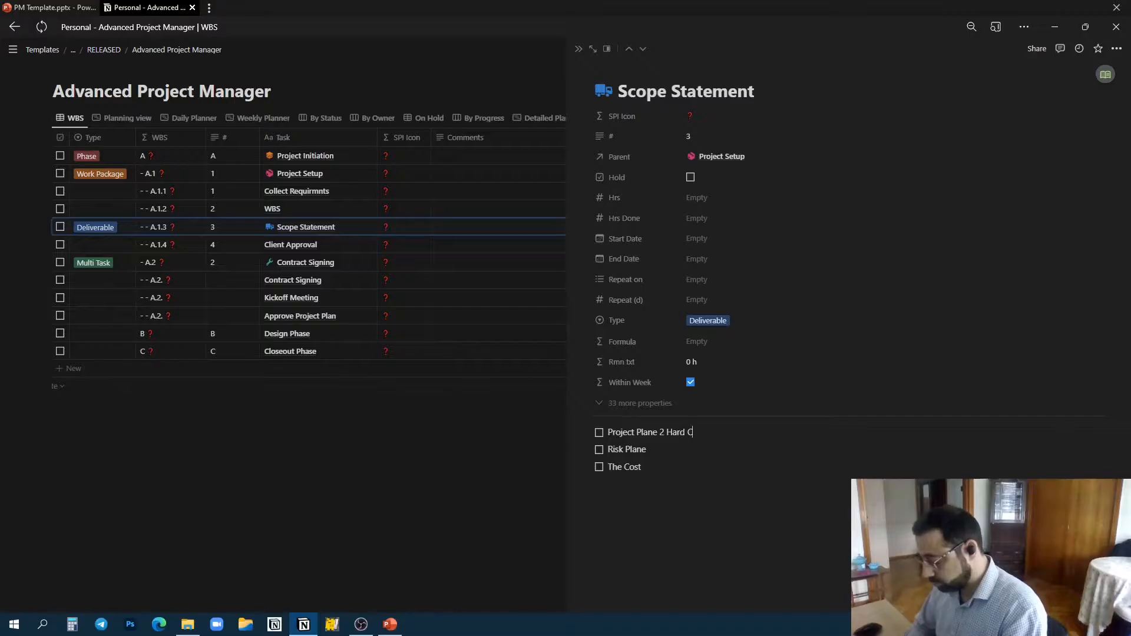
{"action": "type", "text": "opies"}
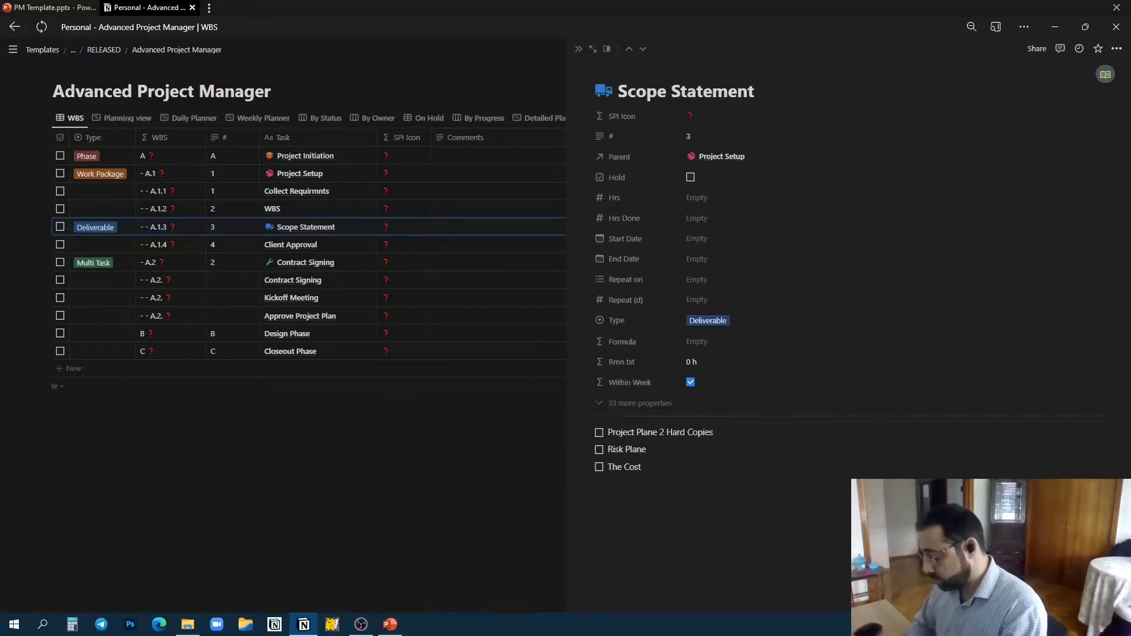
{"action": "type", "text": " and"}
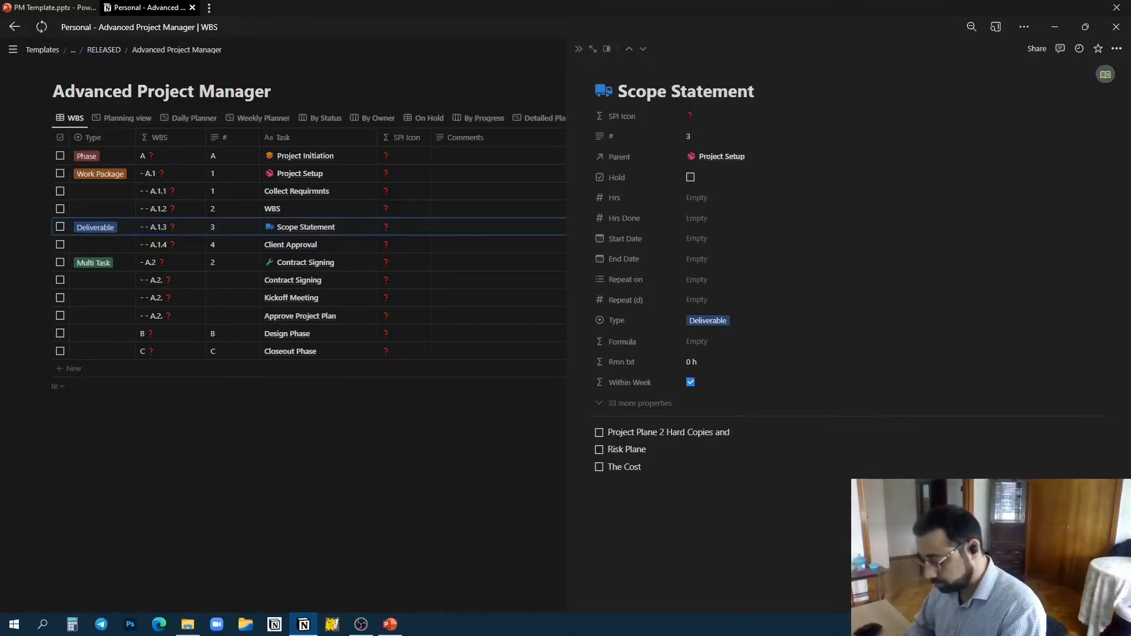
{"action": "type", "text": " soft Copy"}
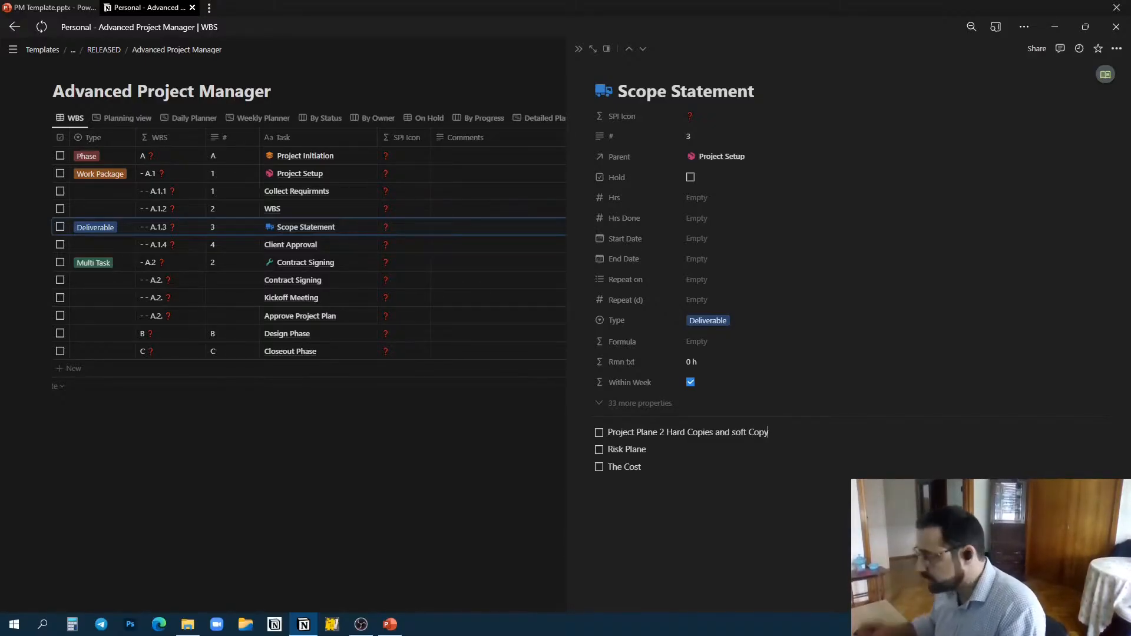
{"action": "left_click", "coordinate": [758, 538]}
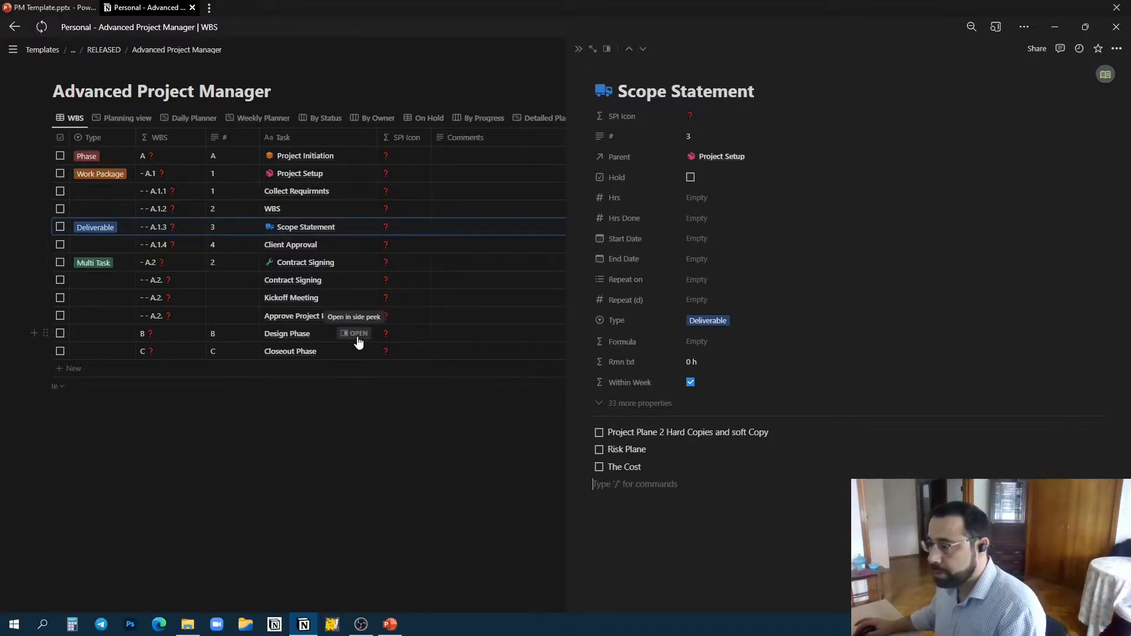
Step: Open Design Phase from the WBS table, apply the Phase Template to it and add a task named Concept Design
{"action": "left_click", "coordinate": [356, 334]}
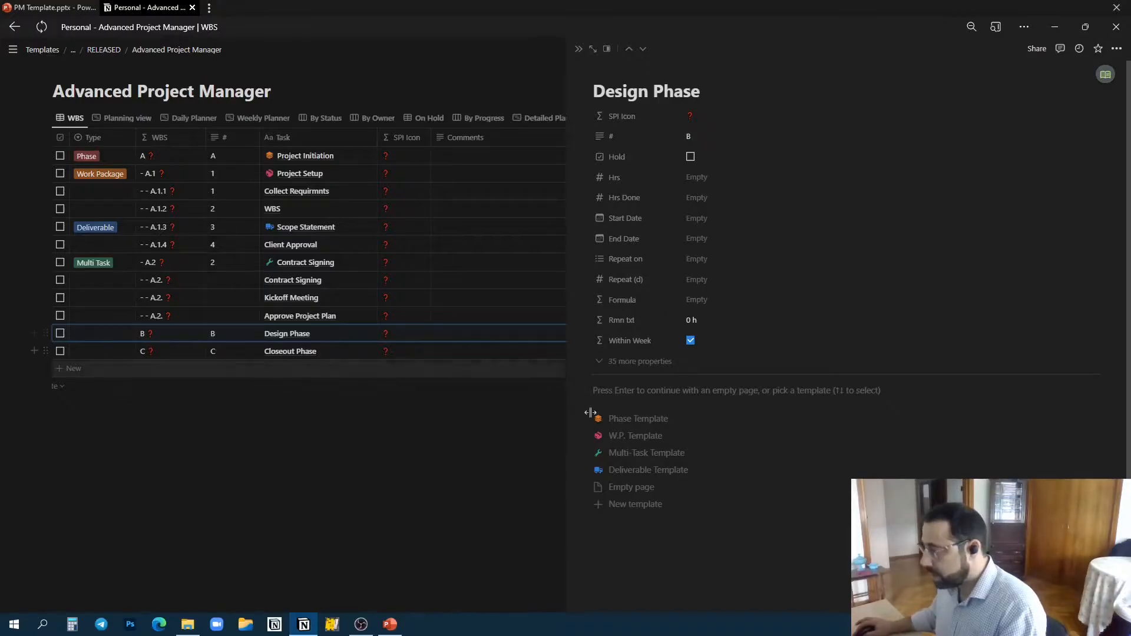
{"action": "left_click", "coordinate": [659, 418]}
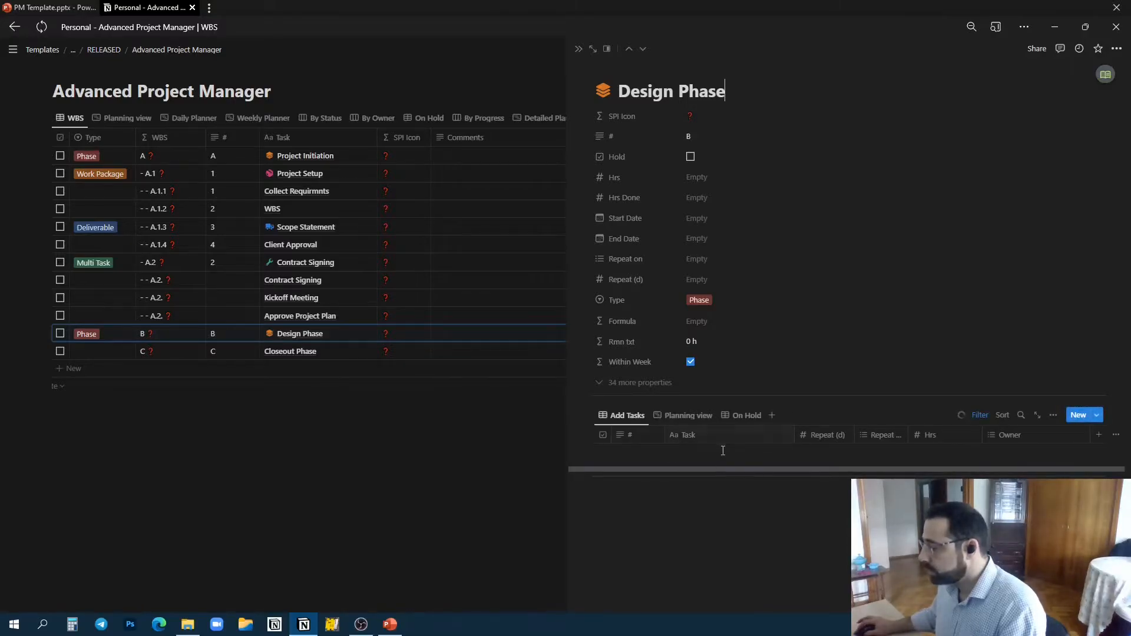
{"action": "left_click", "coordinate": [722, 457]}
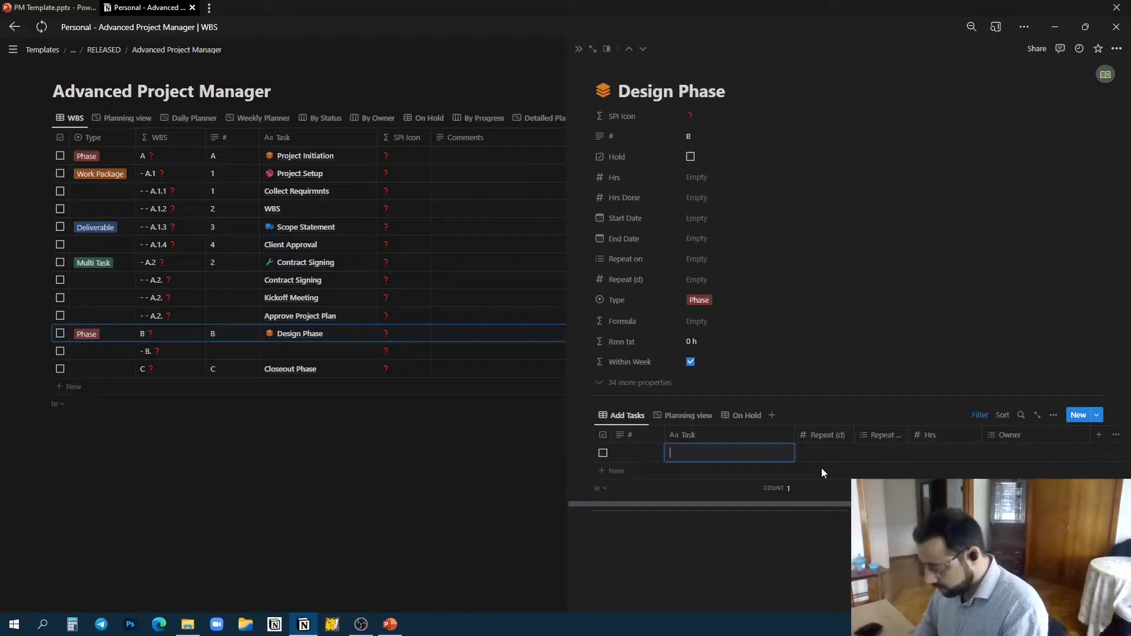
{"action": "type", "text": "Cons"}
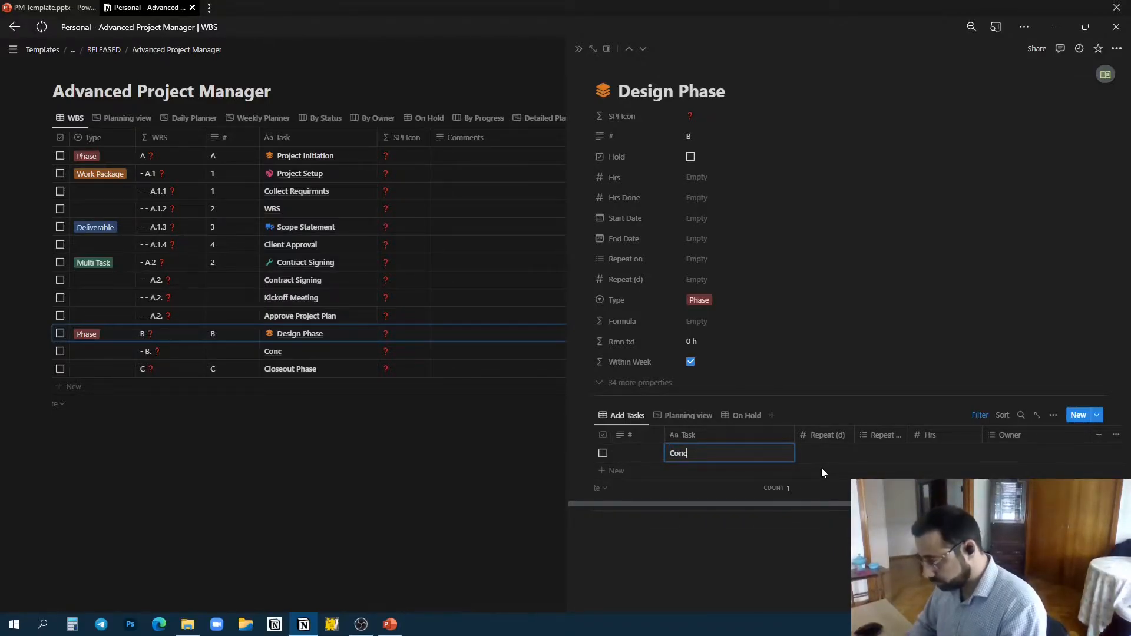
{"action": "type", "text": "pt"}
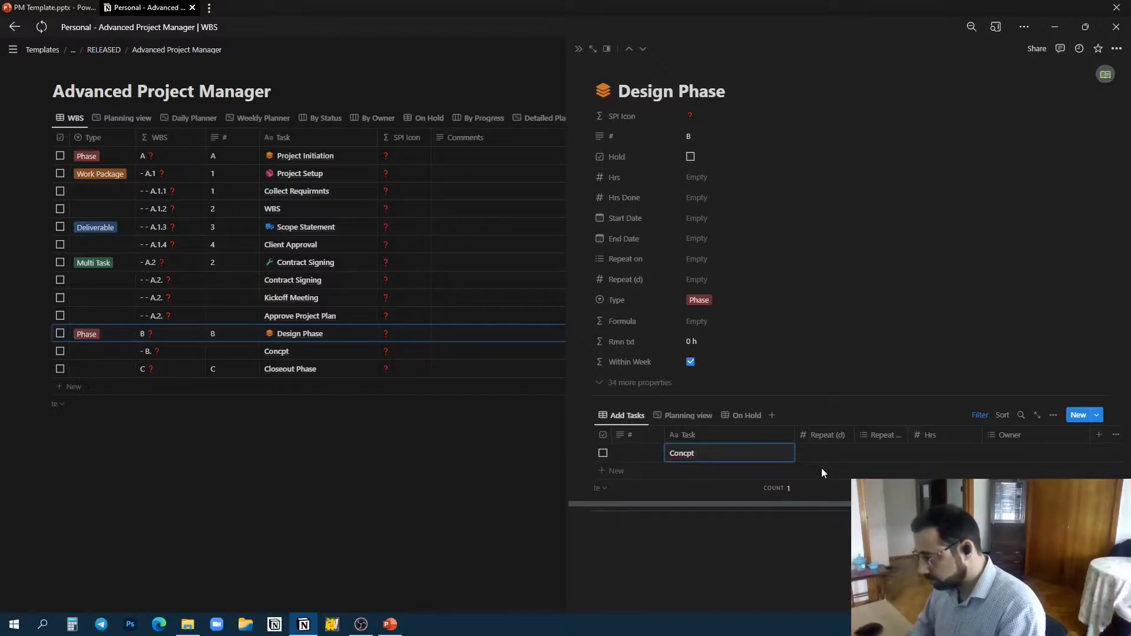
{"action": "key", "text": "BackSpace"}
{"action": "key", "text": "BackSpace"}
{"action": "key", "text": "BackSpace"}
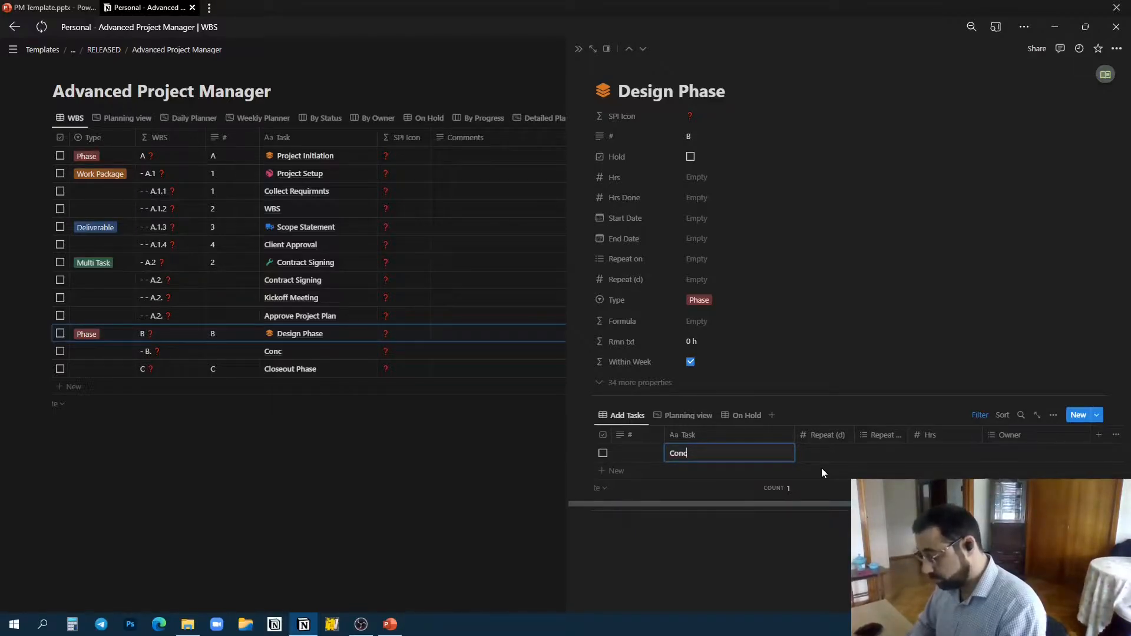
{"action": "type", "text": "e"}
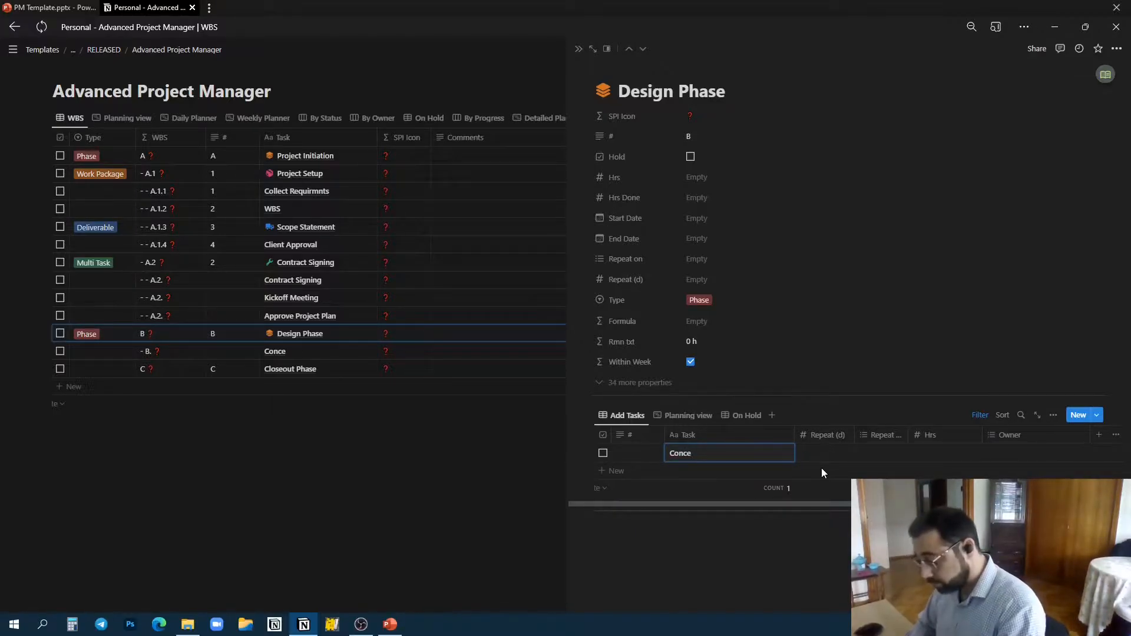
{"action": "type", "text": "p"}
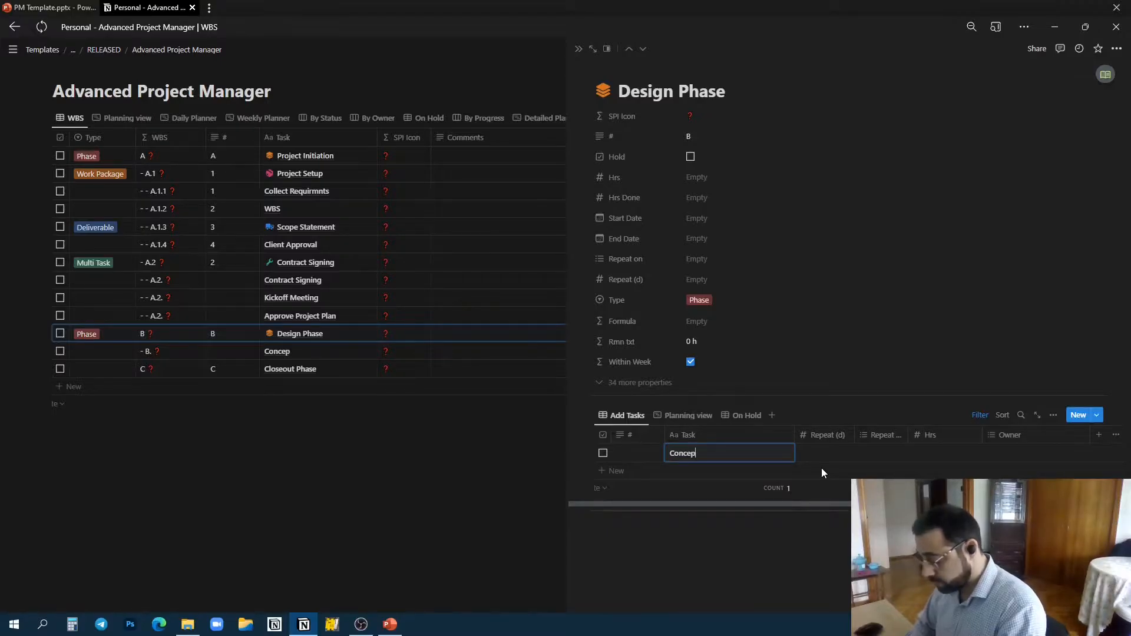
{"action": "type", "text": "t Design"}
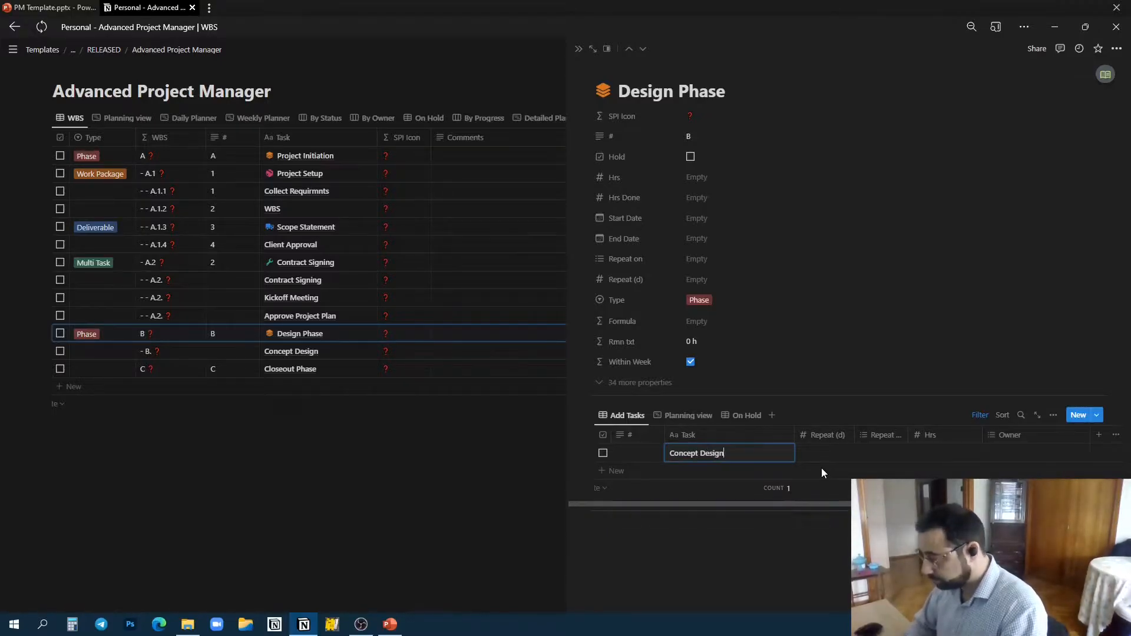
{"action": "key", "text": "Escape"}
Step: Add a second task named Detailed Design to Design Phase
{"action": "left_click", "coordinate": [744, 471]}
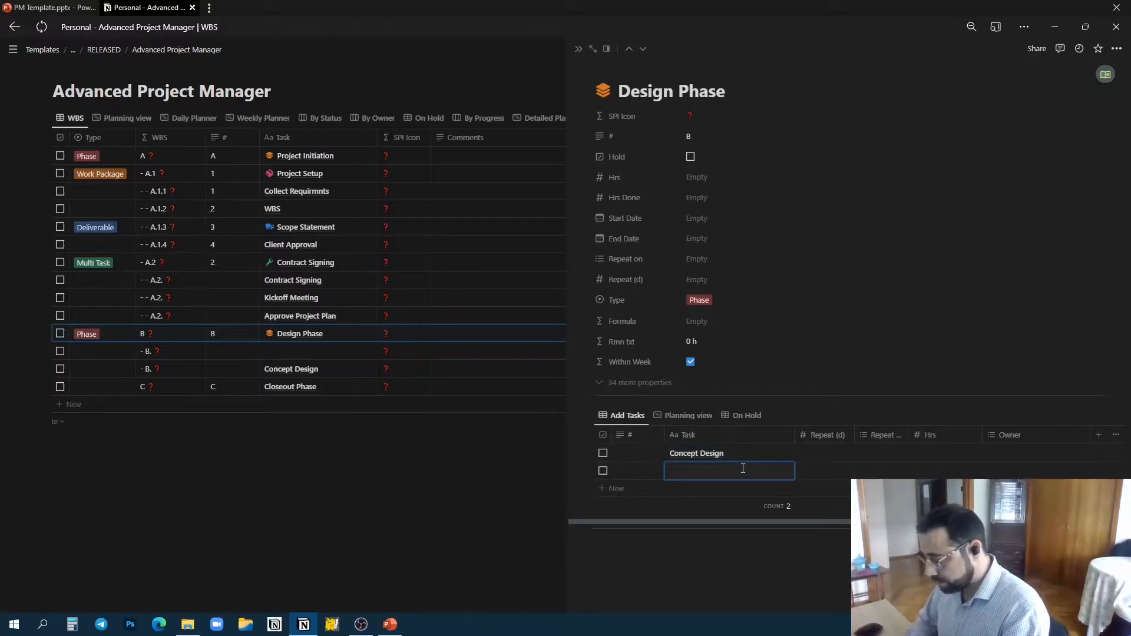
{"action": "type", "text": "Detaileds"}
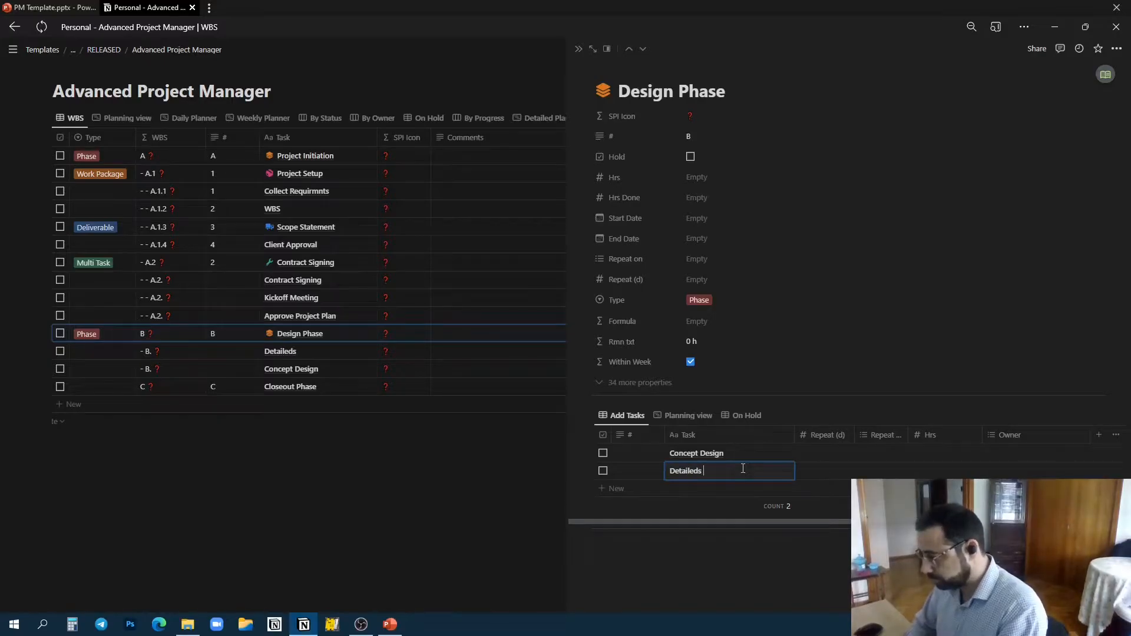
{"action": "key", "text": "BackSpace"}
{"action": "type", "text": "Desi"}
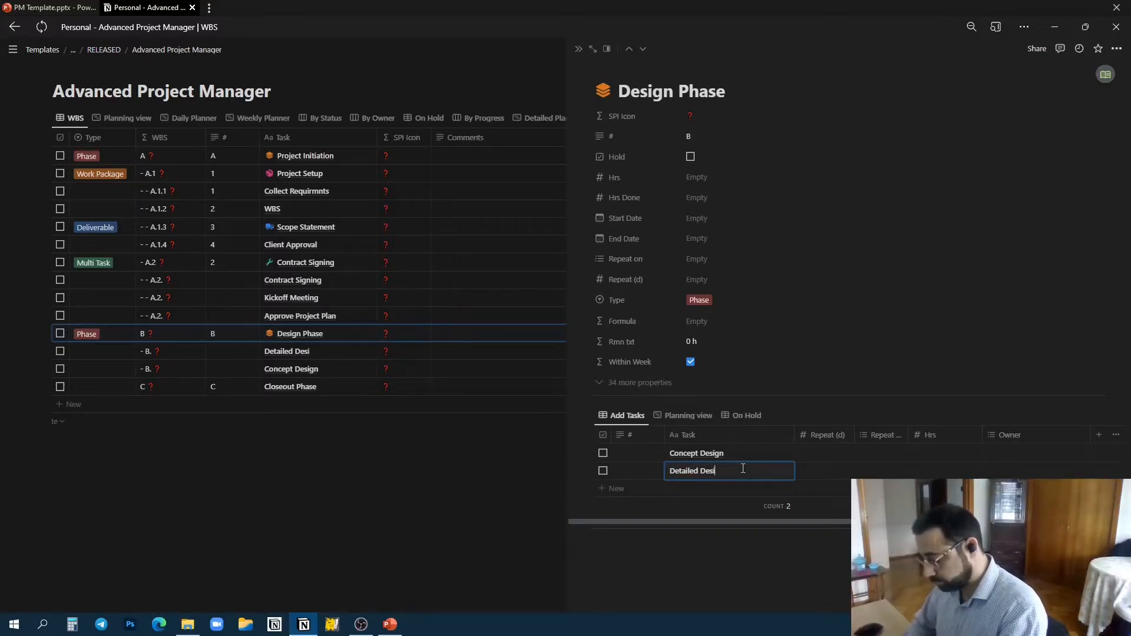
{"action": "type", "text": "gn"}
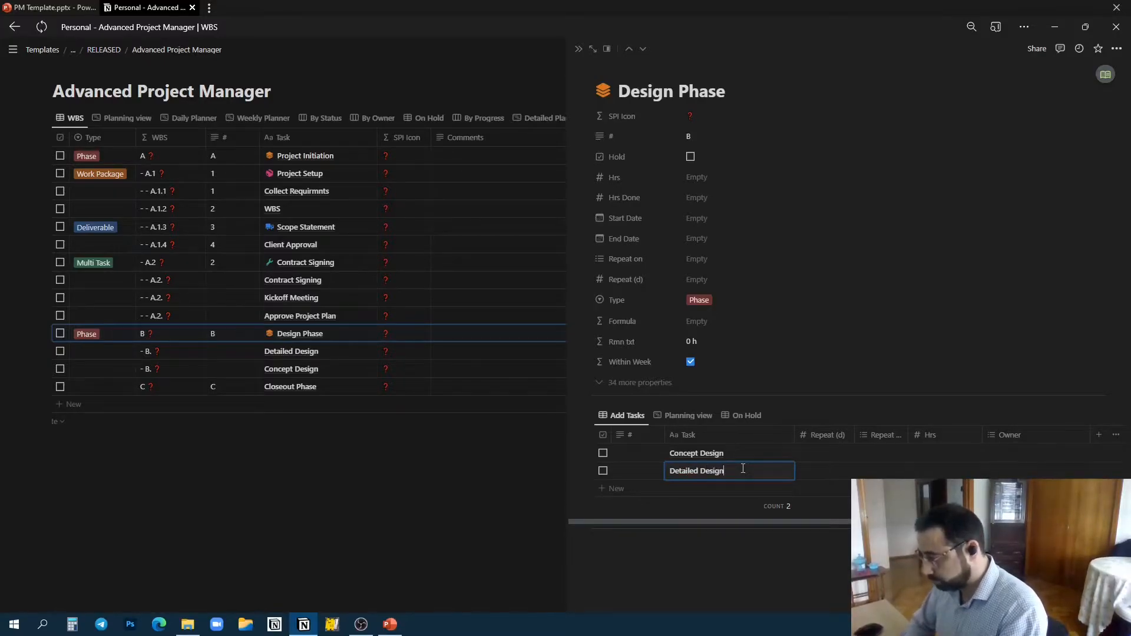
Step: Number the Design Phase tasks, with Concept Design as 1 and Detailed Design as 2
{"action": "left_click", "coordinate": [642, 453]}
{"action": "type", "text": "1"}
{"action": "key", "text": "Return"}
{"action": "key", "text": "Down"}
{"action": "type", "text": "2"}
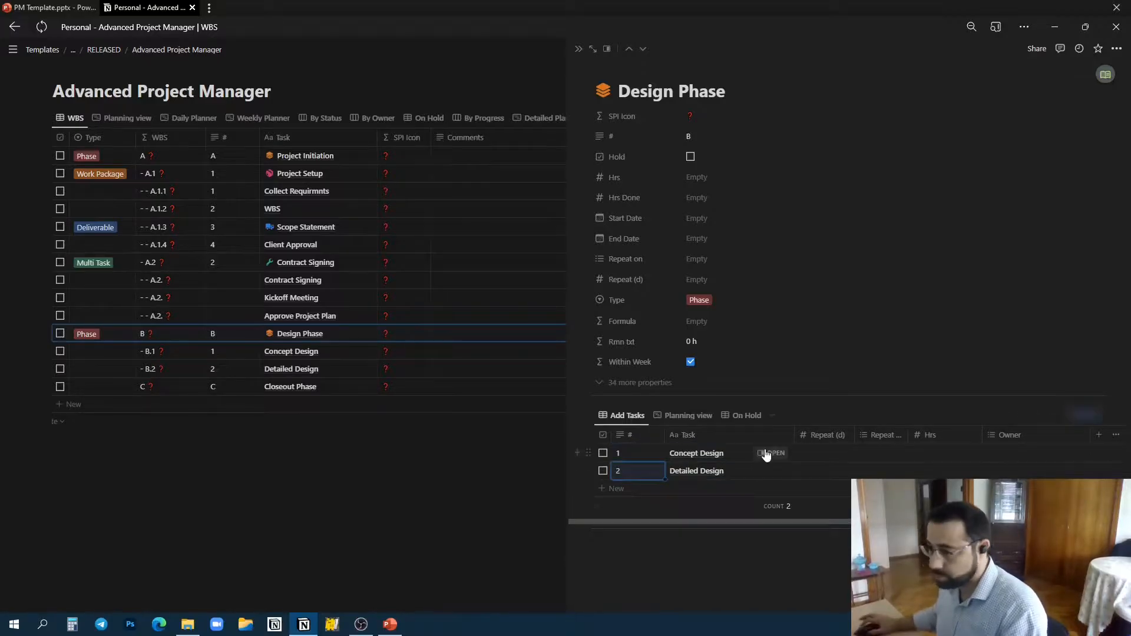
Step: Open Concept Design from Design Phase, apply the W.P. Template to it and add a task named Team Meeting
{"action": "left_click", "coordinate": [768, 453]}
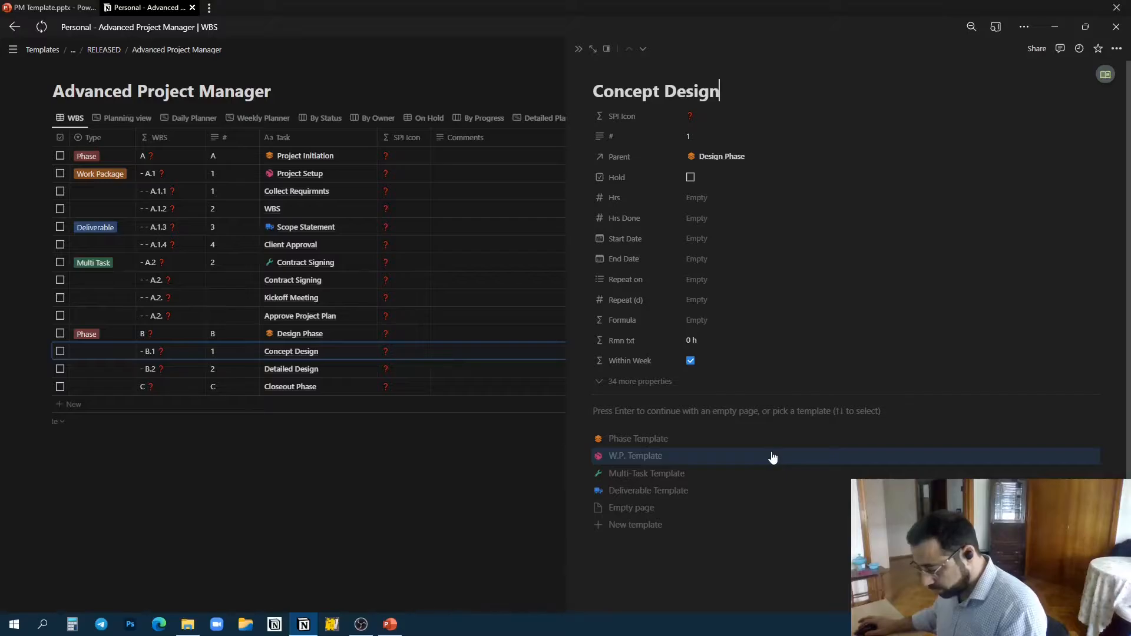
{"action": "left_click", "coordinate": [669, 459]}
{"action": "left_click", "coordinate": [730, 475]}
{"action": "type", "text": "Team Meeting"}
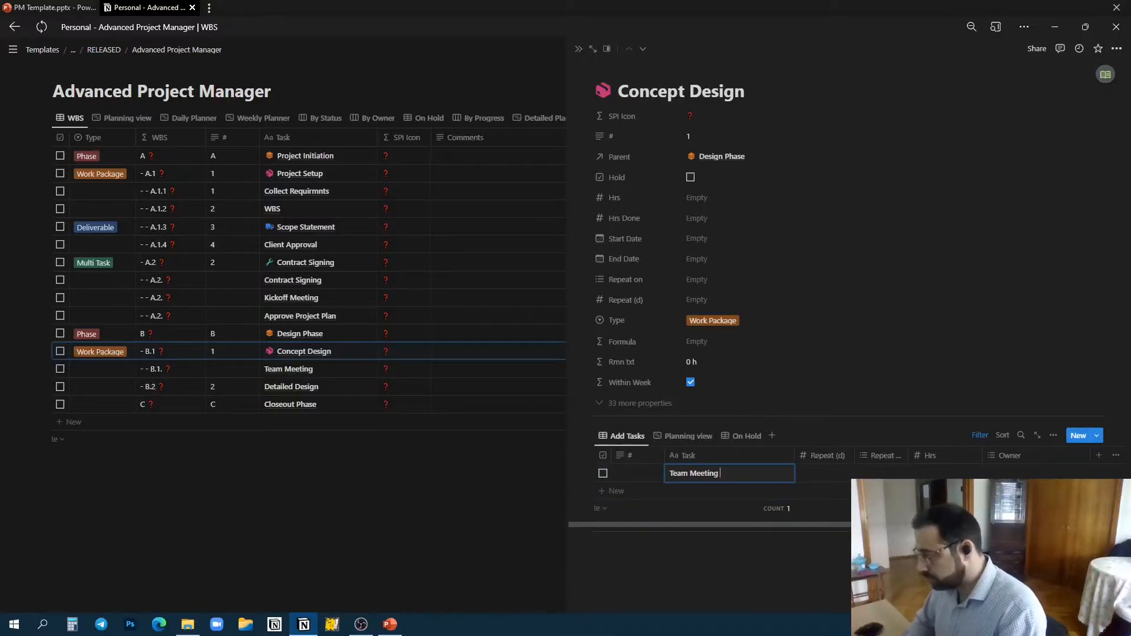
Step: Add Preconcept, Review and Concept Design tasks, numbering all four tasks 1 to 4 and applying the Deliverable Template to the Concept Design task
{"action": "key", "text": "Return"}
{"action": "type", "text": "Preconcept"}
{"action": "key", "text": "Return"}
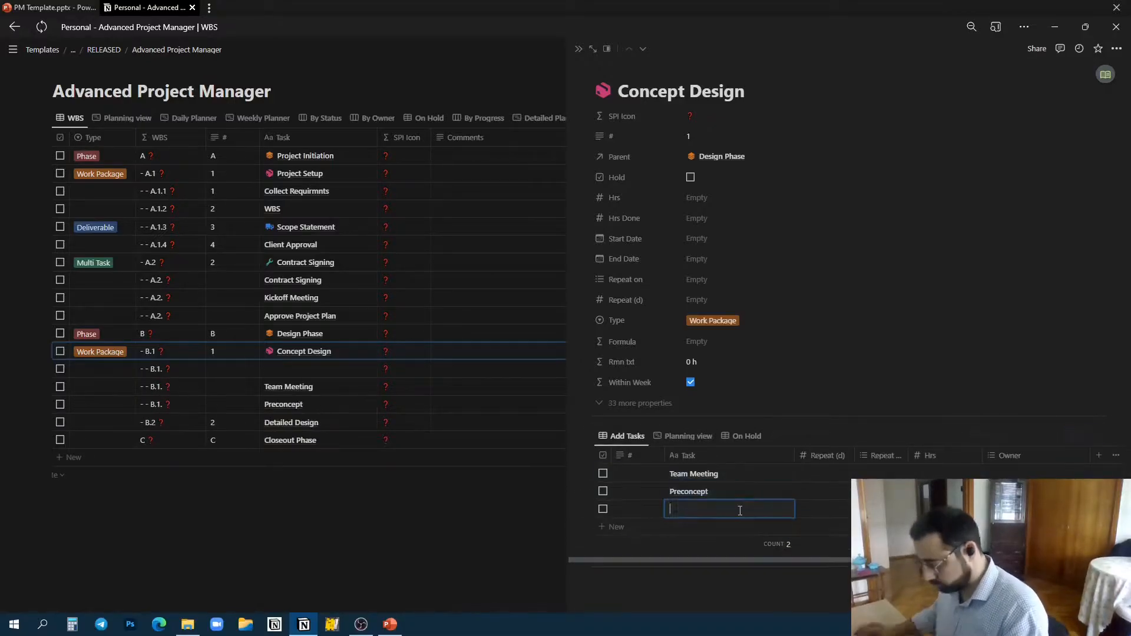
{"action": "type", "text": "Review"}
{"action": "key", "text": "Return"}
{"action": "type", "text": "Concept Design"}
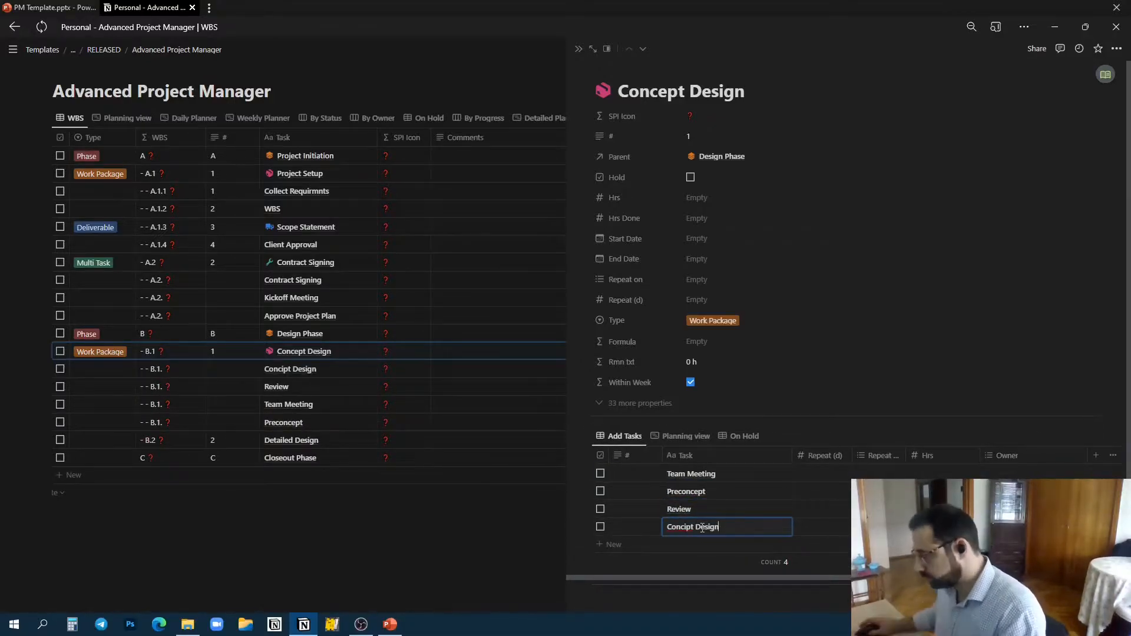
{"action": "key", "text": "Return"}
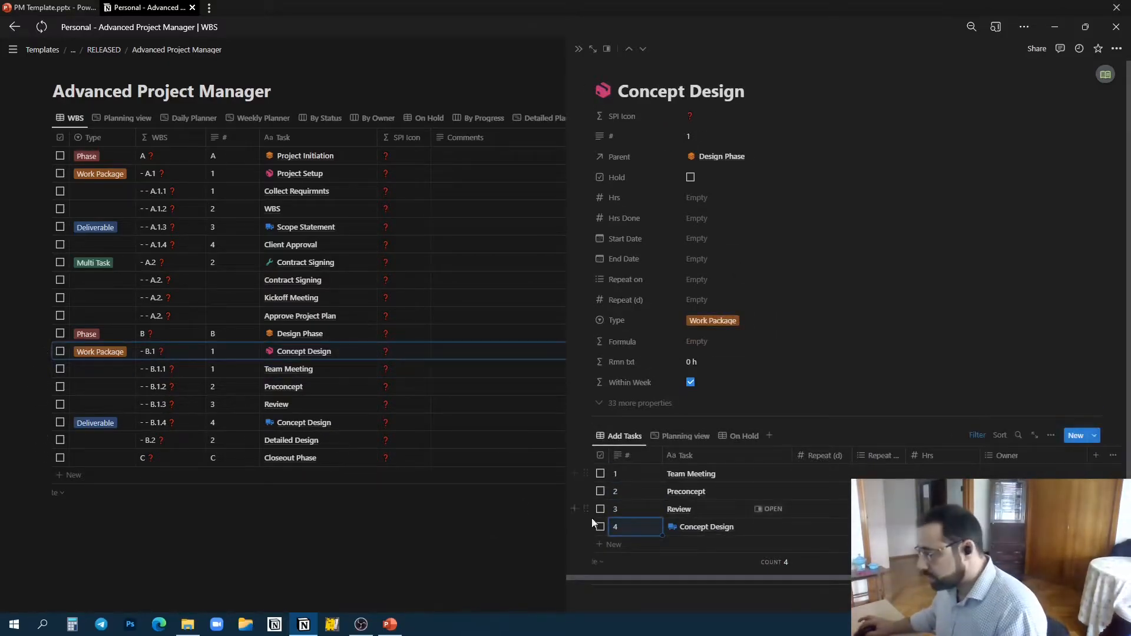
Step: Copy the four task names in the Concept Design work package, and open Detailed Design and apply the W.P. Template to it
{"action": "left_click_drag", "start_coordinate": [726, 476], "coordinate": [730, 527]}
{"action": "key", "text": "ctrl+c"}
{"action": "left_click", "coordinate": [353, 441]}
{"action": "left_click", "coordinate": [654, 457]}
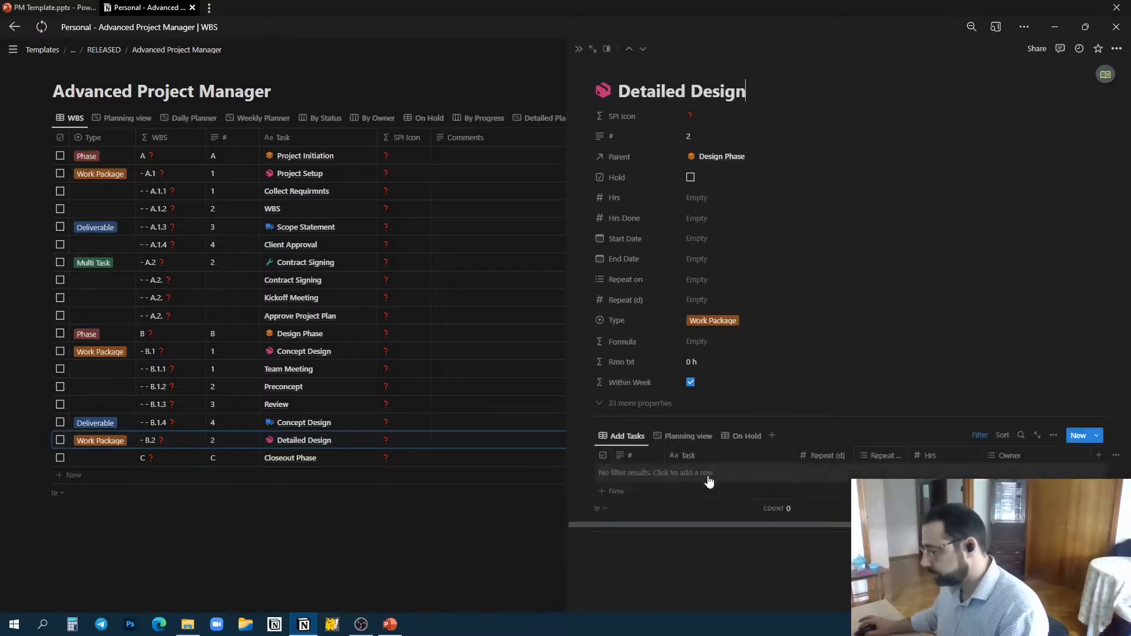
Step: Paste the four copied task names into the Detailed Design work package and number them 1 to 4
{"action": "left_click", "coordinate": [709, 476]}
{"action": "key", "text": "ctrl+v"}
{"action": "key", "text": "Escape"}
{"action": "key", "text": "ctrl+v"}
{"action": "left_click", "coordinate": [631, 475]}
{"action": "type", "text": "1 2 3 4"}
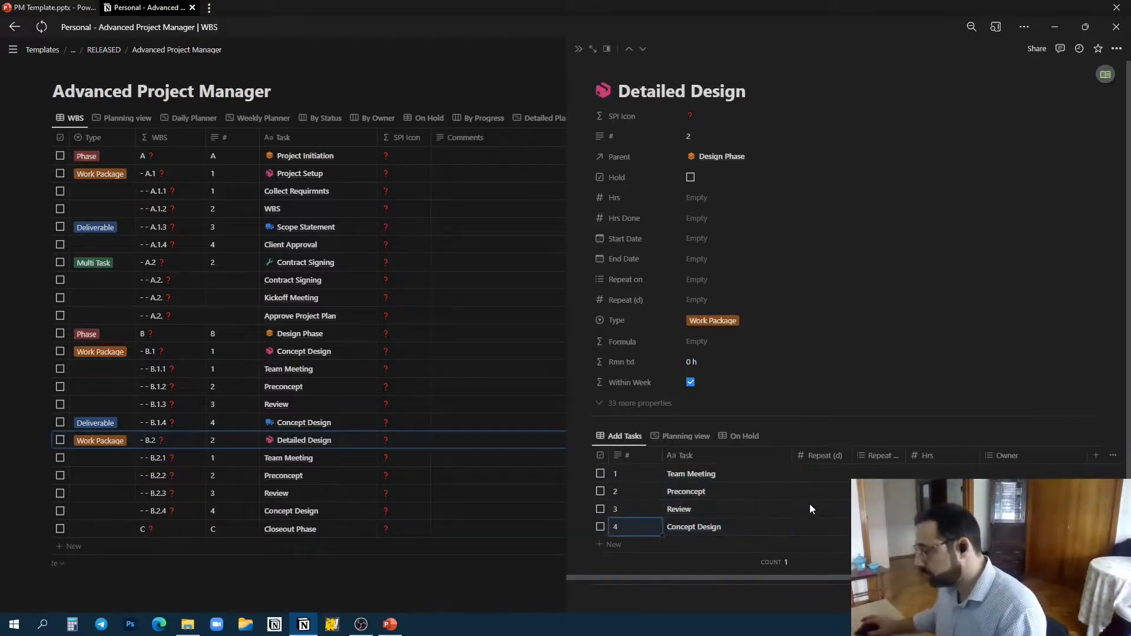
Step: Rename task 4 of the Detailed Design work package as Detailed Design and apply the Deliverable Template to it
{"action": "double_click", "coordinate": [681, 530]}
{"action": "type", "text": "Detailed"}
{"action": "left_click", "coordinate": [775, 527]}
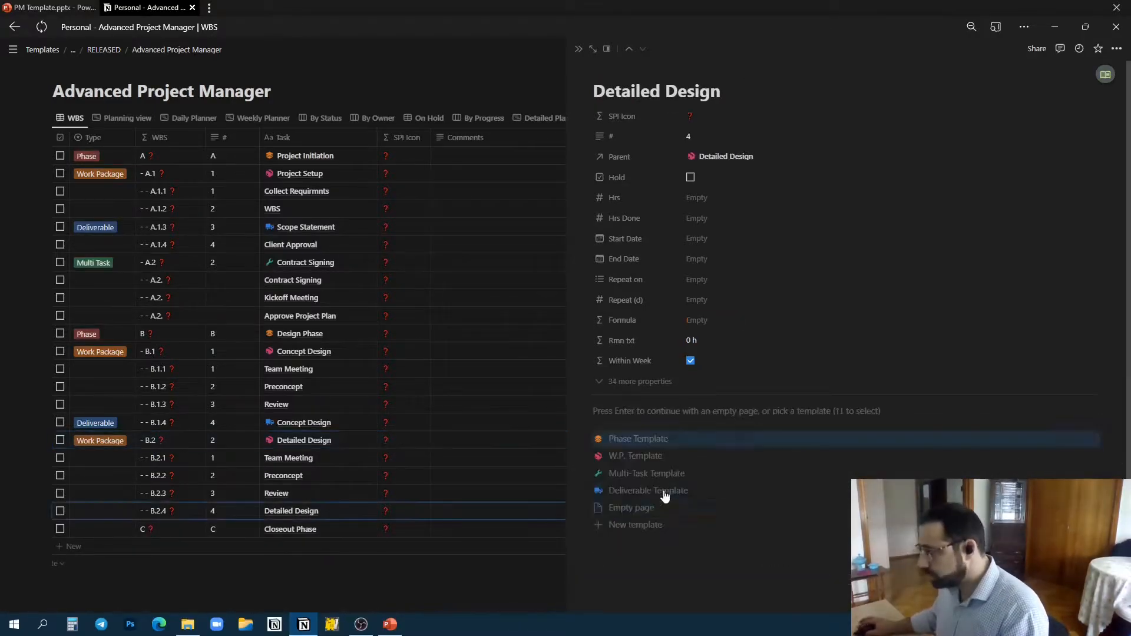
{"action": "left_click", "coordinate": [665, 493]}
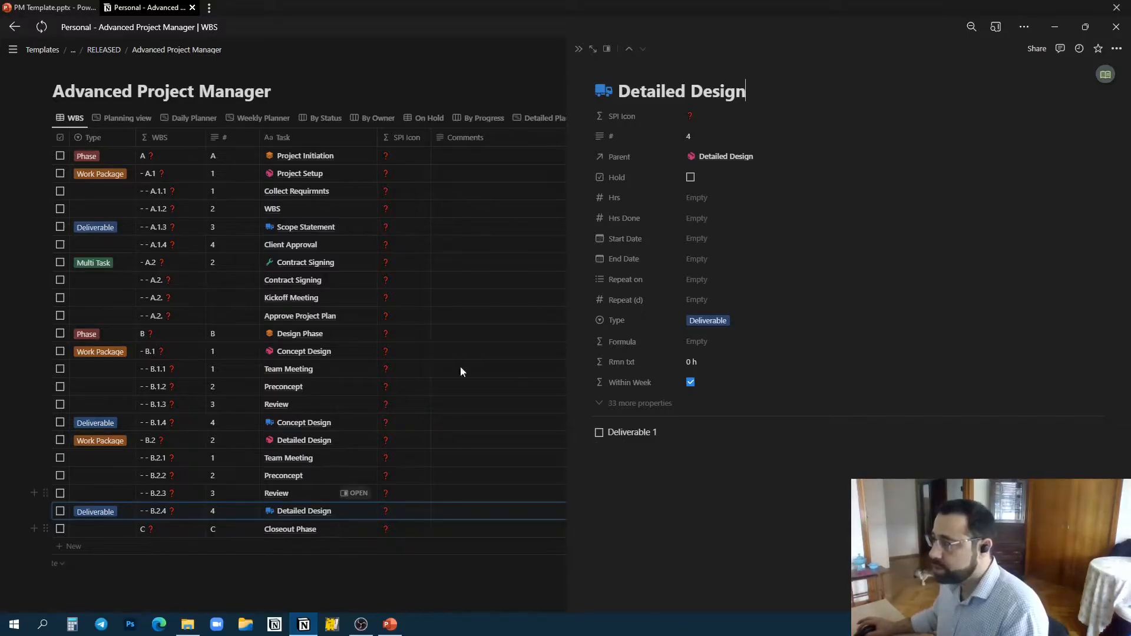
{"action": "left_click", "coordinate": [579, 49]}
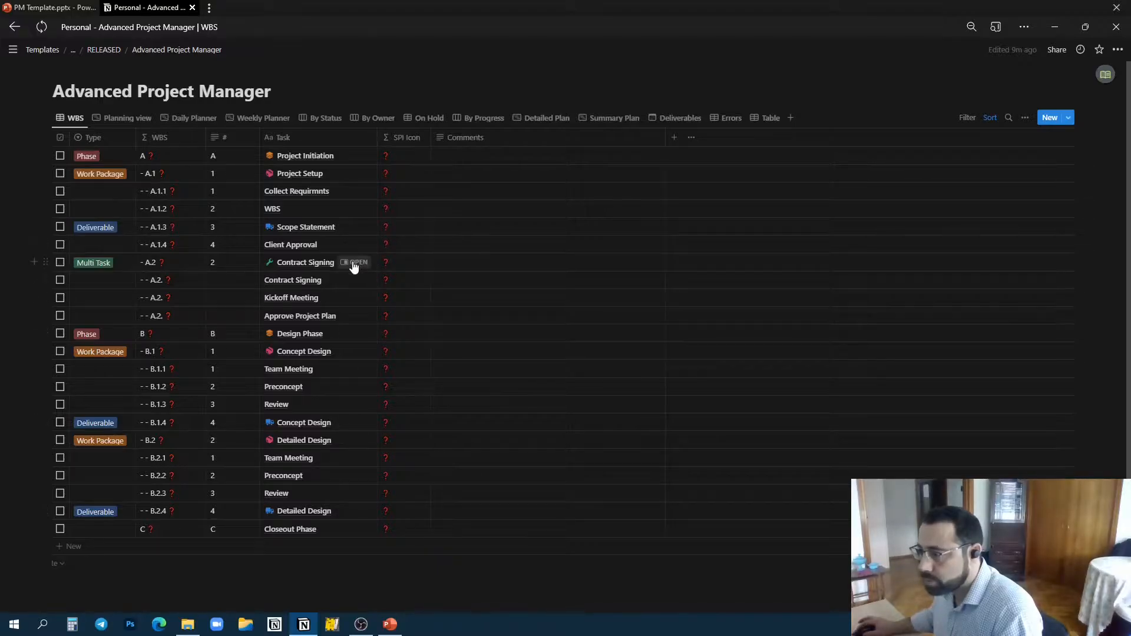
Step: Open the Contract Signing multi-task and number Approve Project Plan 1, Kickoff Meeting 2 and Contract Signing 3
{"action": "left_click", "coordinate": [353, 264]}
{"action": "left_click", "coordinate": [641, 475]}
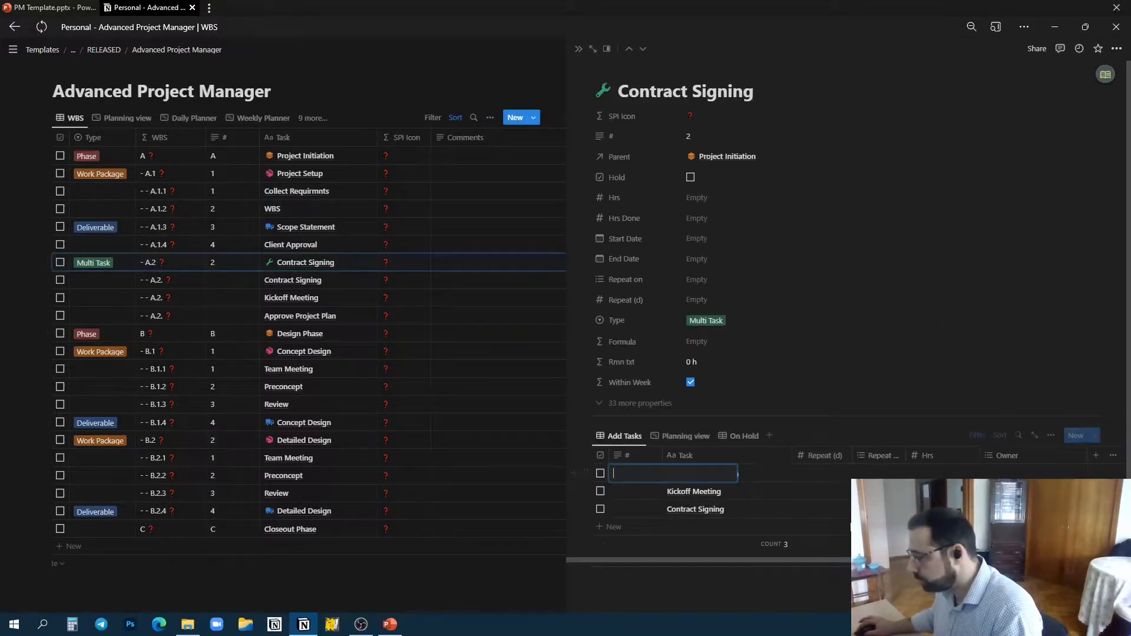
{"action": "type", "text": "1"}
{"action": "key", "text": "Return"}
{"action": "type", "text": "2"}
{"action": "key", "text": "Return"}
{"action": "type", "text": "3"}
{"action": "key", "text": "Return"}
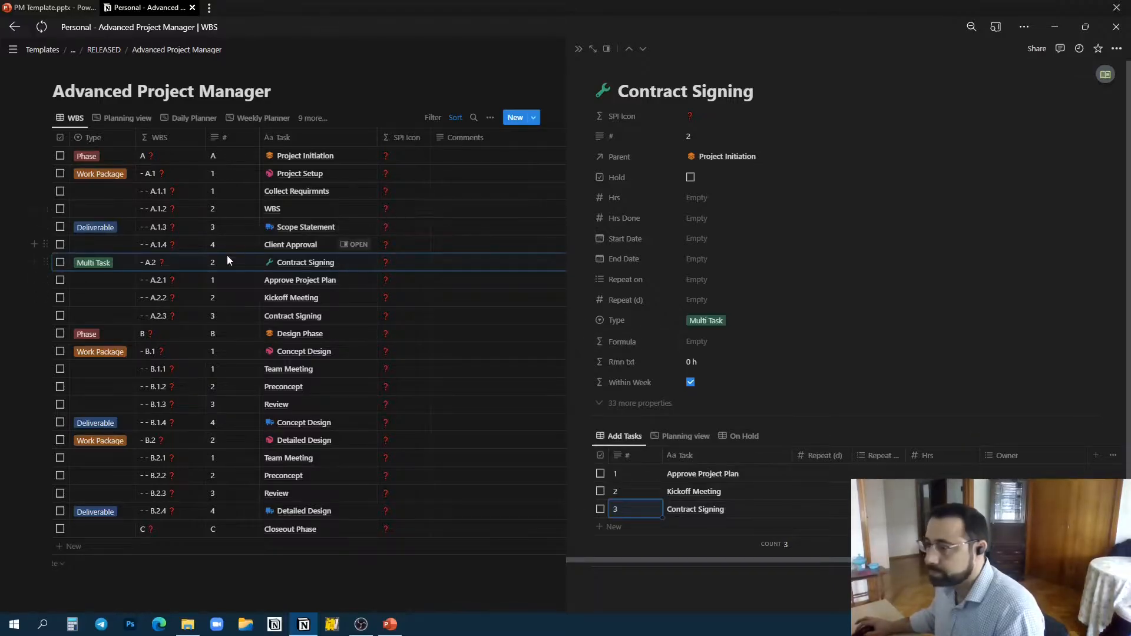
Step: In the Planning view, set the hours of Collect Requirmnts to 20, WBS to 5, Scope Statement to 10 and Client Approval to 20
{"action": "left_click", "coordinate": [117, 121]}
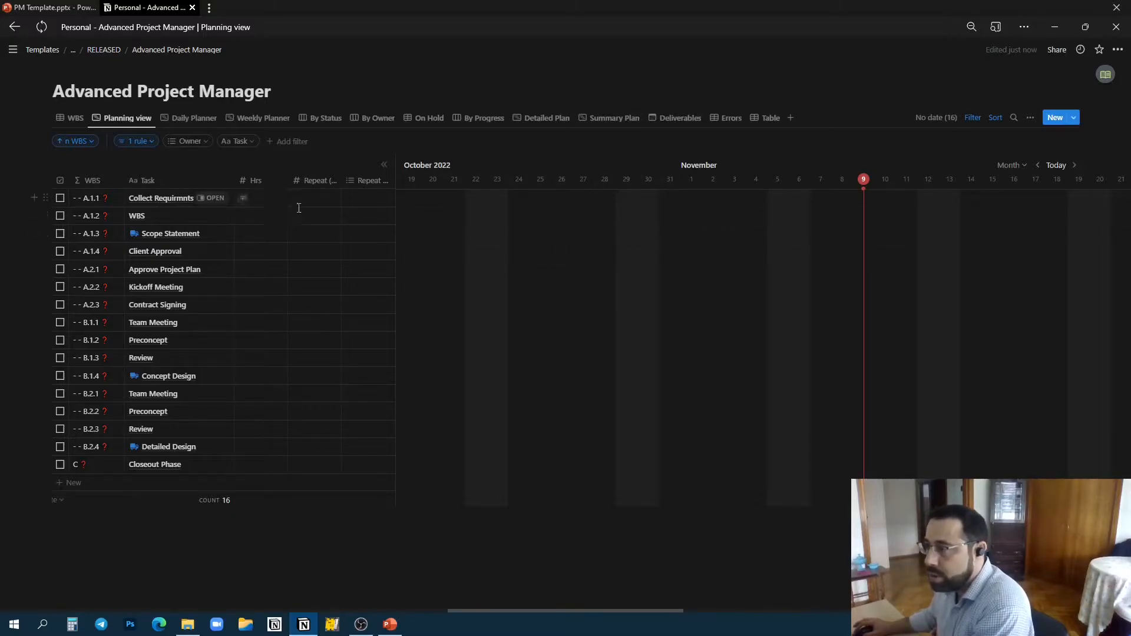
{"action": "left_click", "coordinate": [263, 197]}
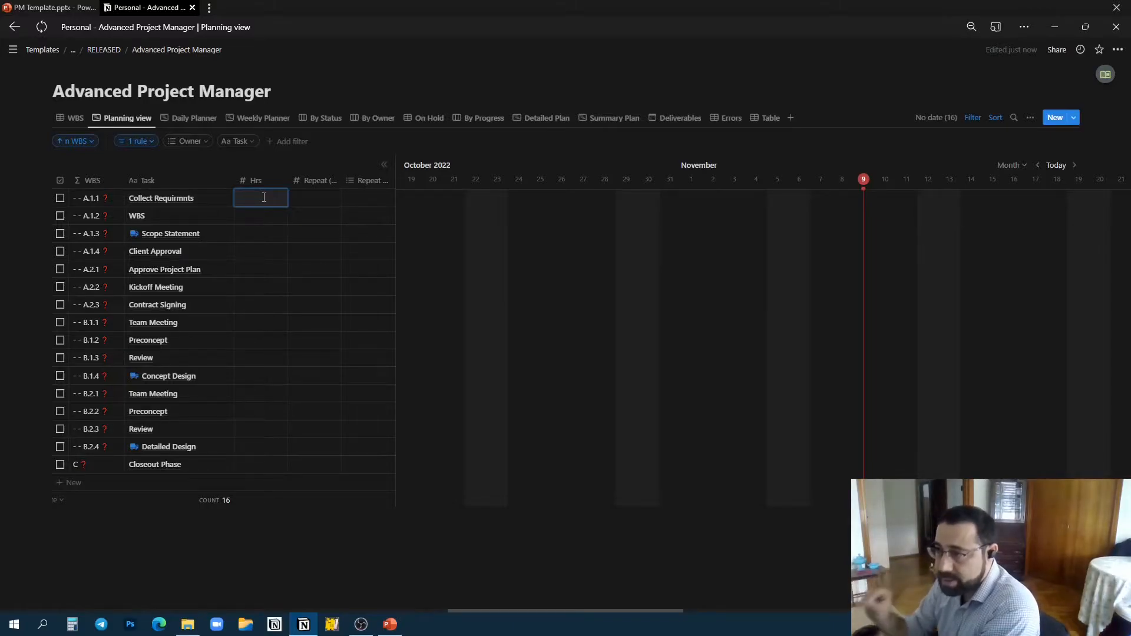
{"action": "type", "text": "20"}
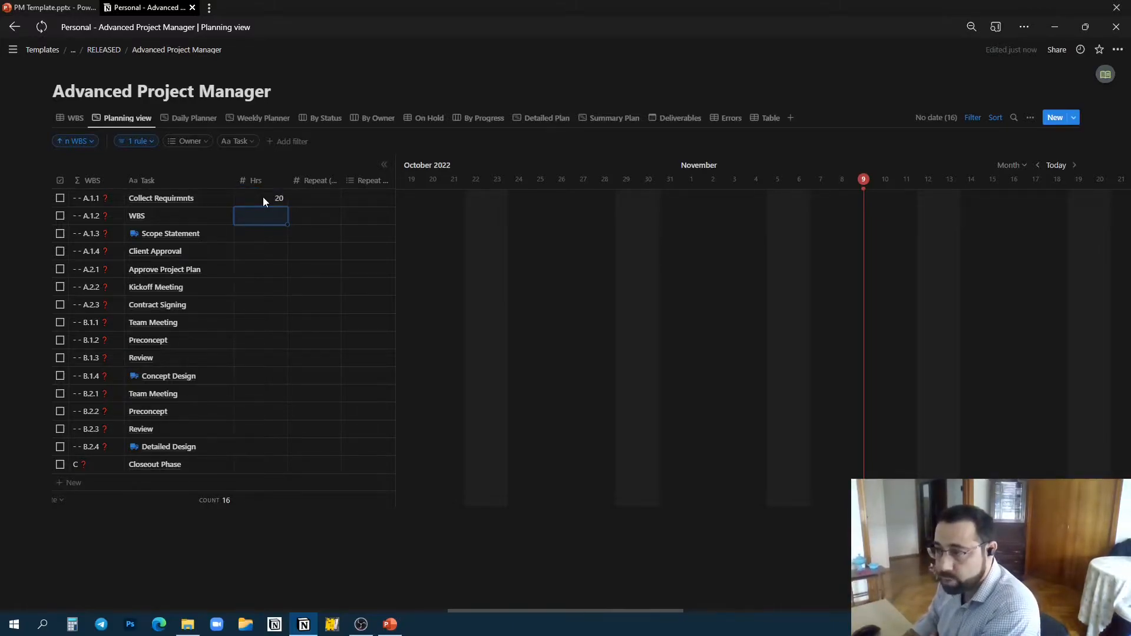
{"action": "type", "text": "5"}
{"action": "key", "text": "Return"}
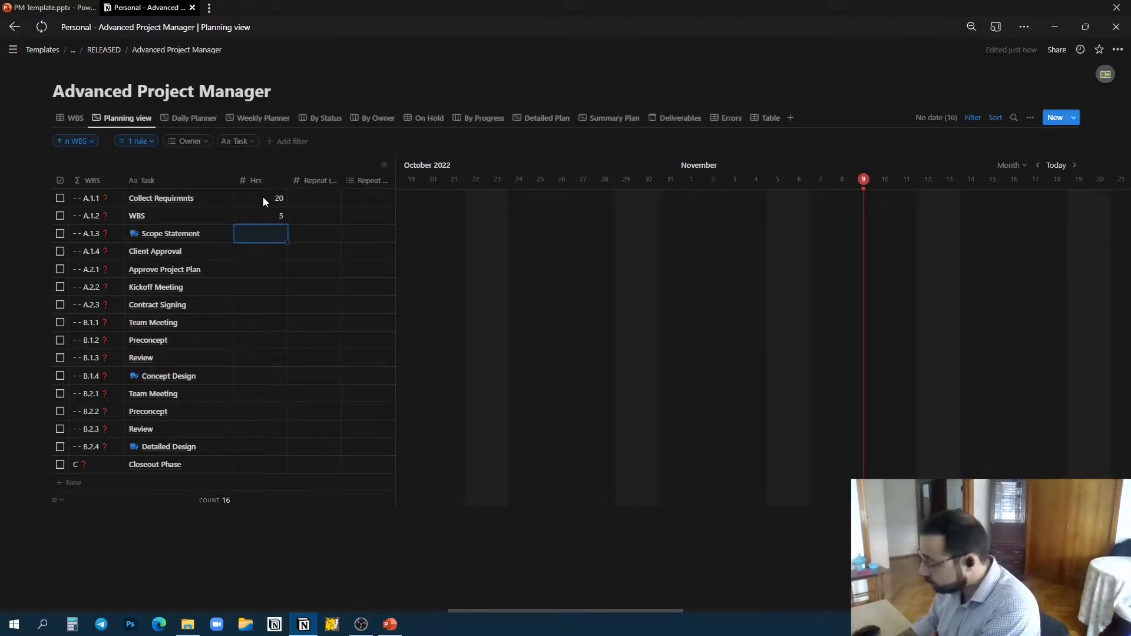
{"action": "type", "text": "10"}
{"action": "key", "text": "Return"}
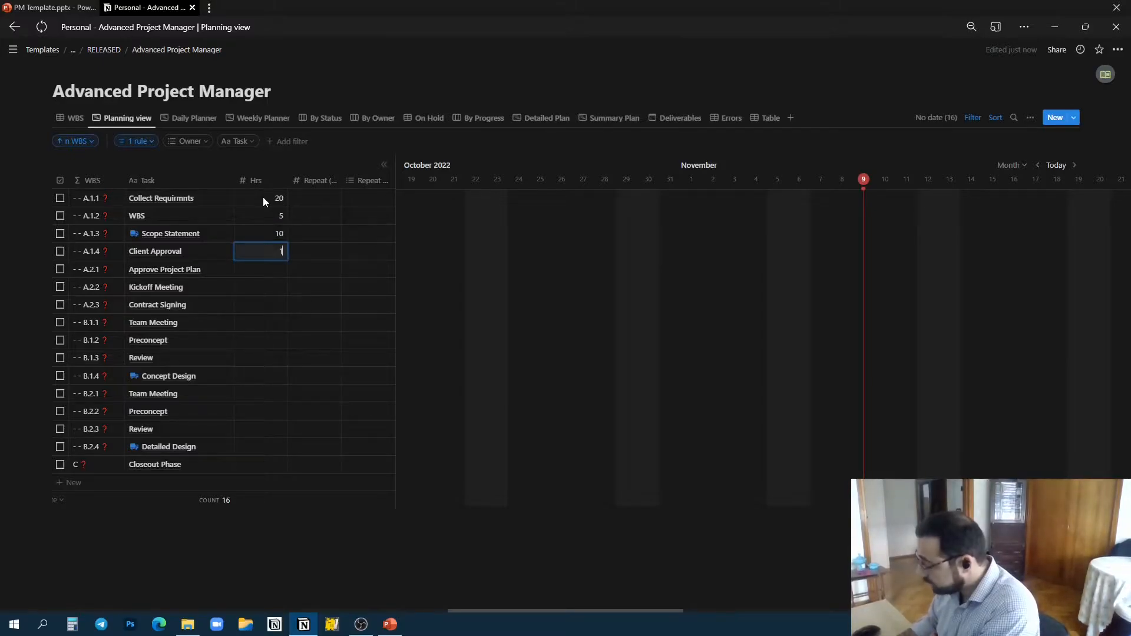
{"action": "type", "text": "10"}
{"action": "key", "text": "Return"}
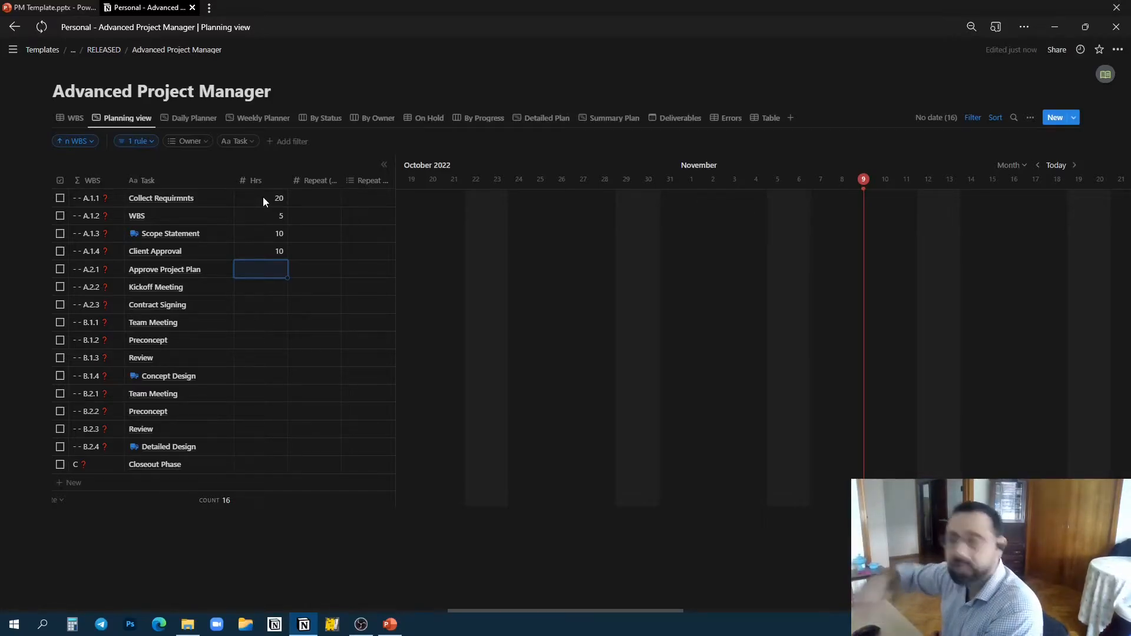
{"action": "key", "text": "Up"}
{"action": "type", "text": "20"}
{"action": "key", "text": "Return"}
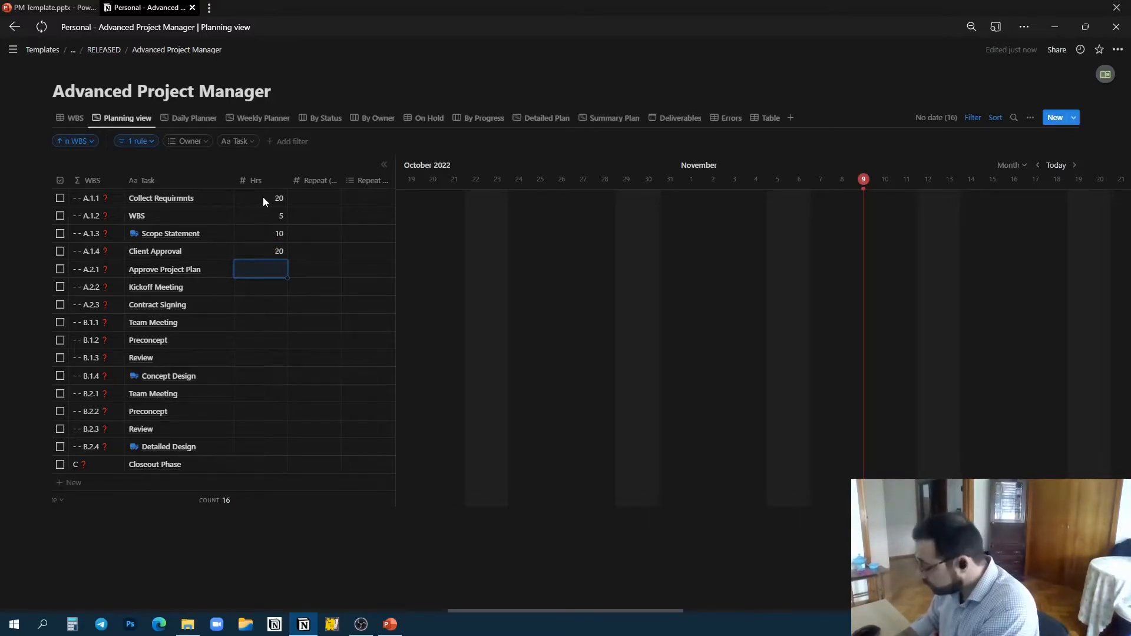
Step: Set the hours of Approve Project Plan to 5, Kickoff Meeting to 5 and Contract Signing to 1
{"action": "type", "text": "5"}
{"action": "key", "text": "Return"}
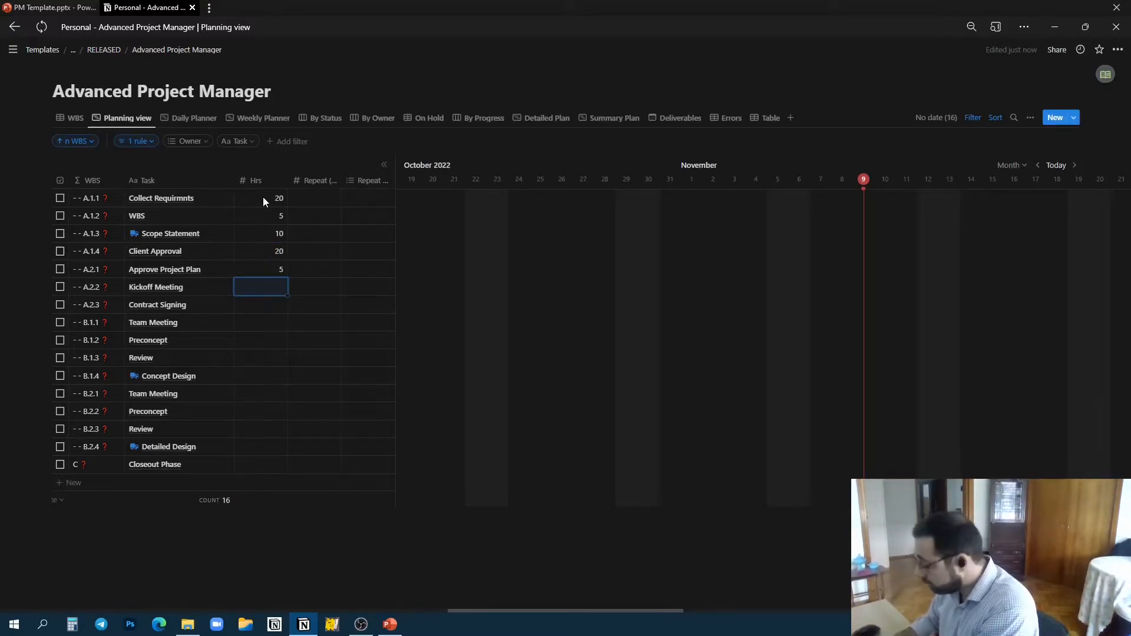
{"action": "type", "text": "5"}
{"action": "key", "text": "Return"}
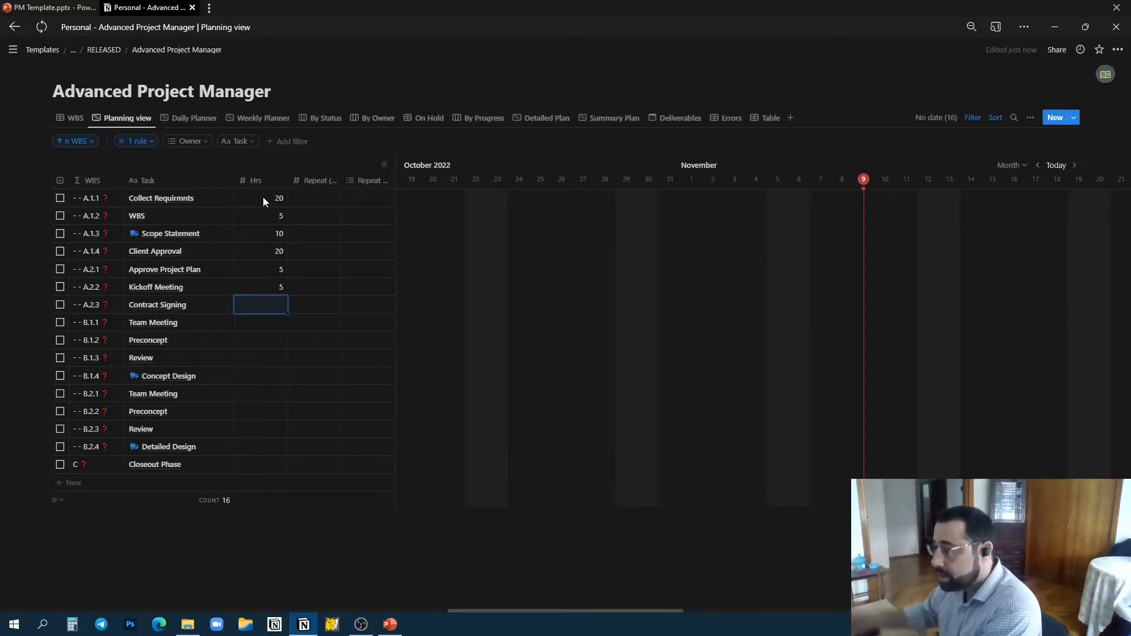
{"action": "type", "text": "1"}
{"action": "key", "text": "Return"}
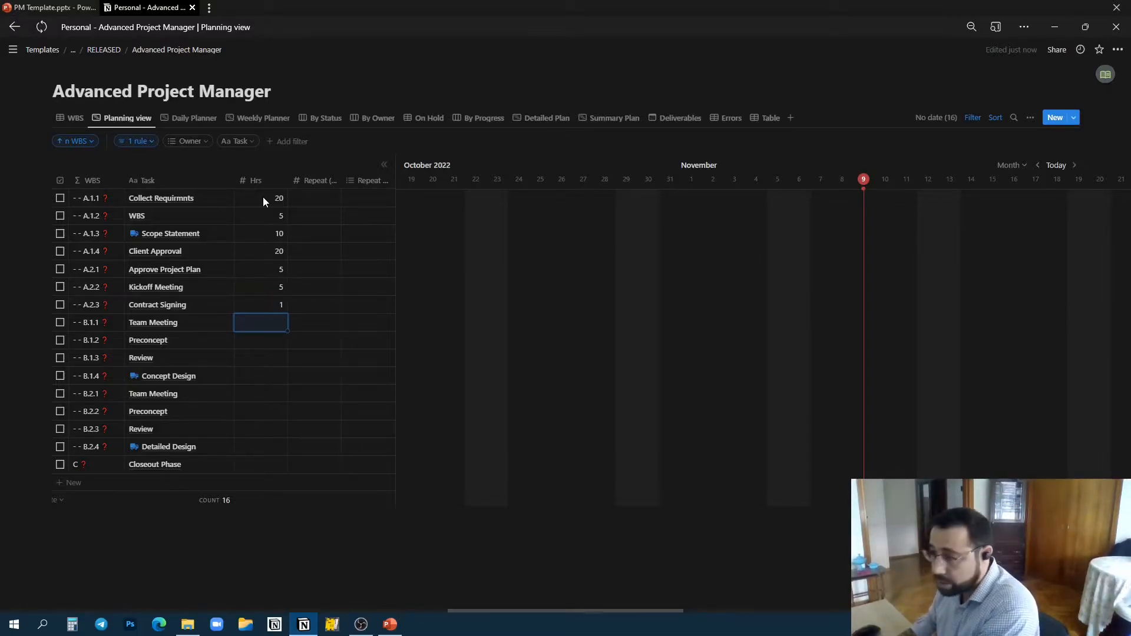
Step: Set the hours of the B.1 tasks: Team Meeting 5, Preconcept 20, Review 7 and Concept Design 30
{"action": "type", "text": "5"}
{"action": "key", "text": "Return"}
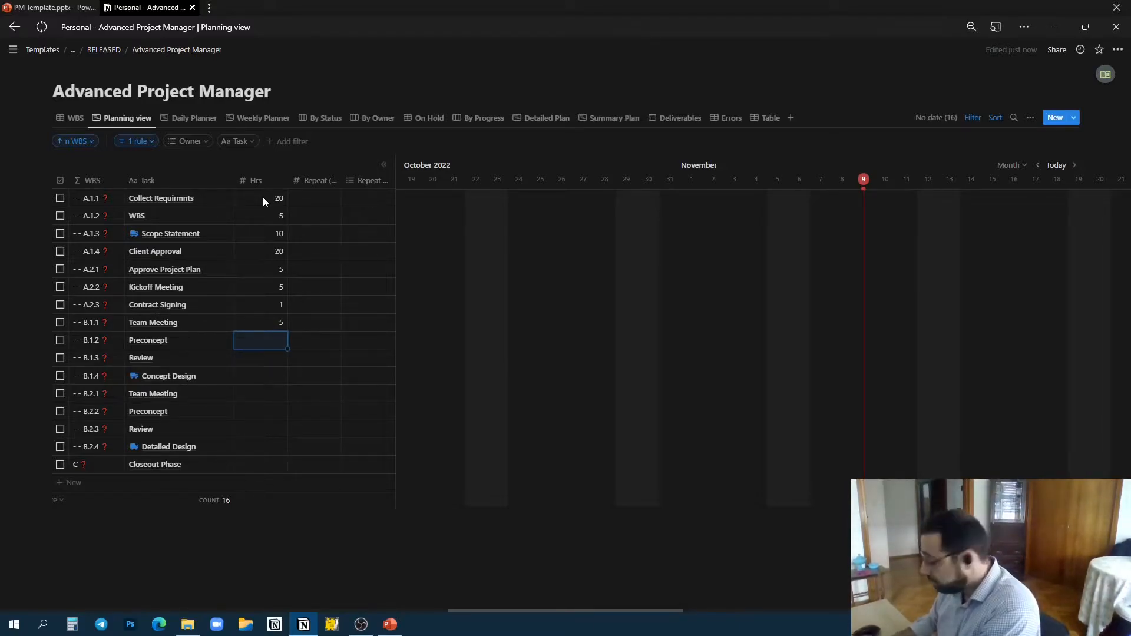
{"action": "type", "text": "20"}
{"action": "key", "text": "Return"}
{"action": "key", "text": "Down"}
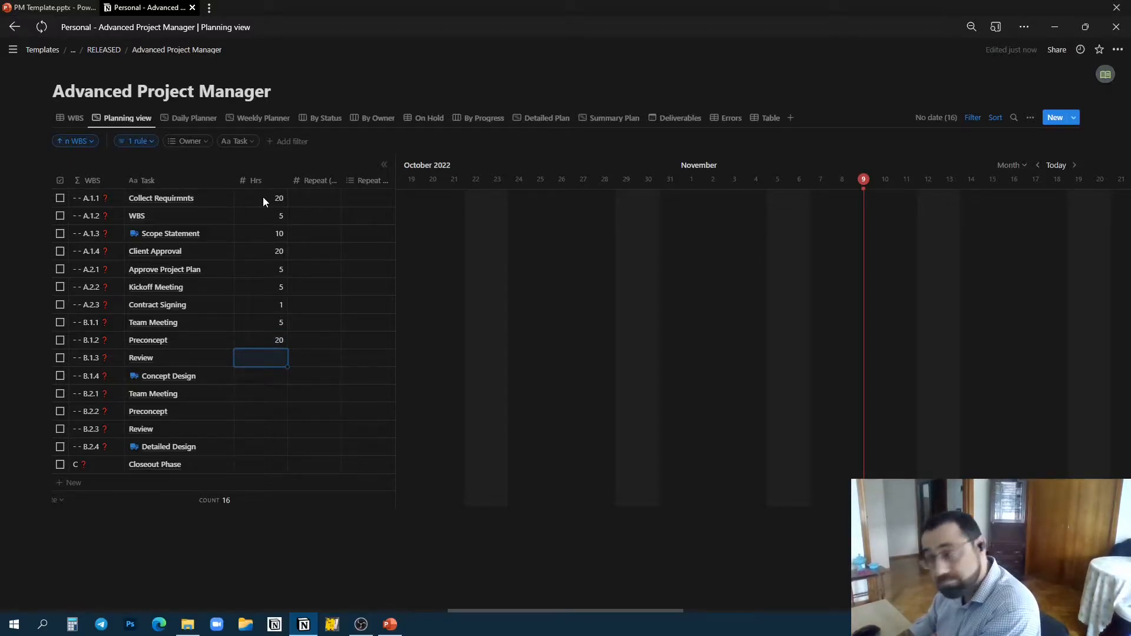
{"action": "type", "text": "7"}
{"action": "key", "text": "Return"}
{"action": "key", "text": "Down"}
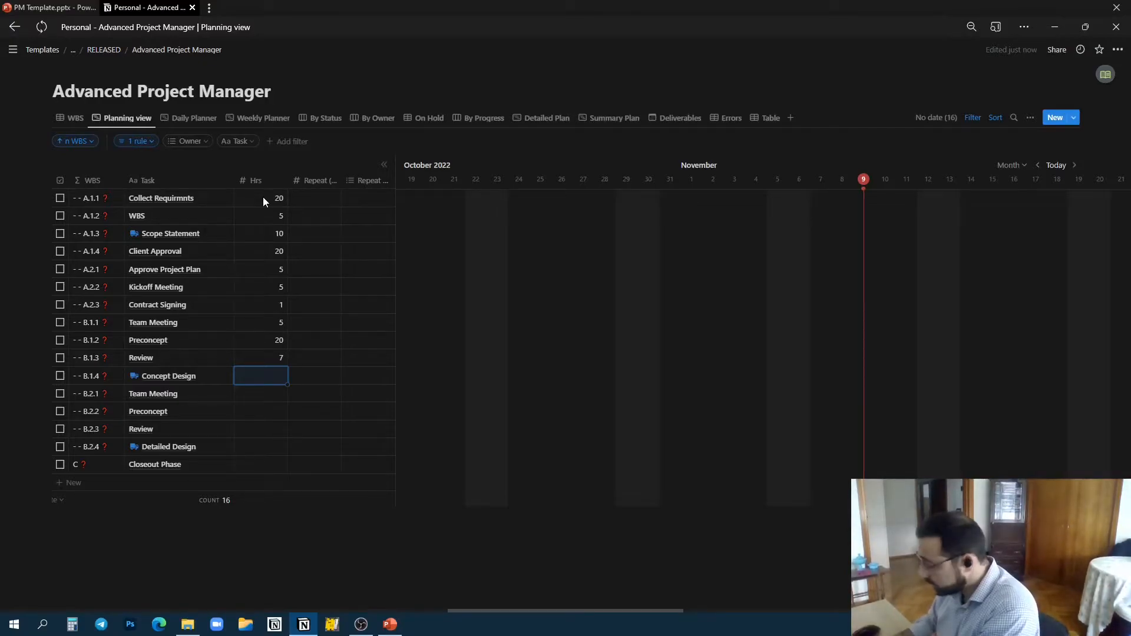
{"action": "type", "text": "30"}
{"action": "key", "text": "Return"}
{"action": "key", "text": "Down"}
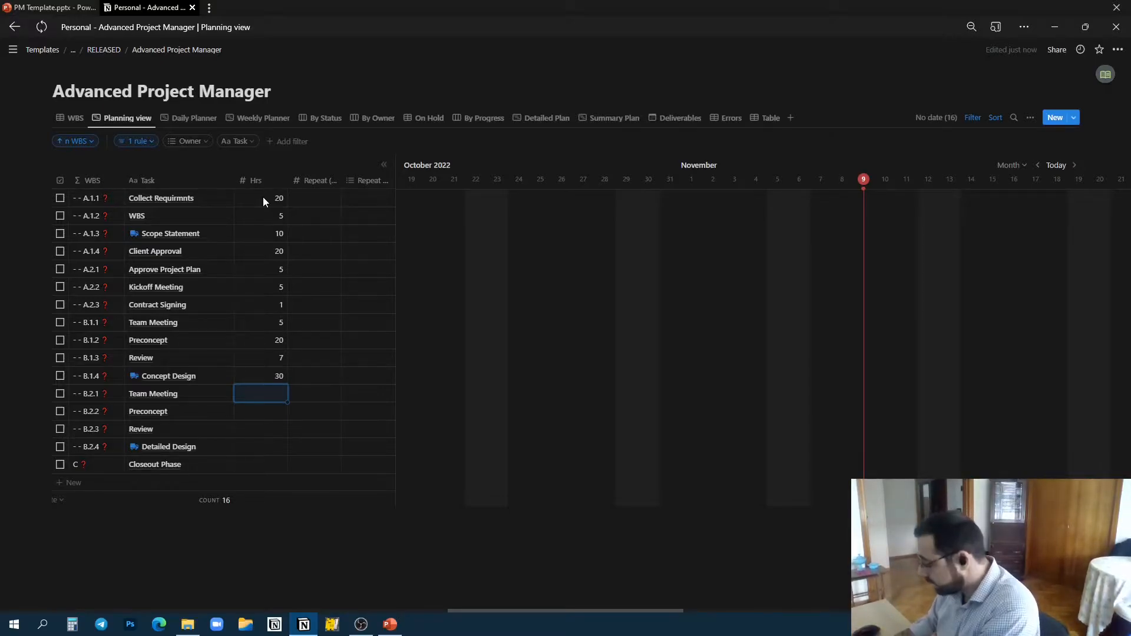
Step: Set the hours of the Team Meeting task in work package B.2 to 5
{"action": "type", "text": "5"}
{"action": "key", "text": "Return"}
{"action": "key", "text": "Down"}
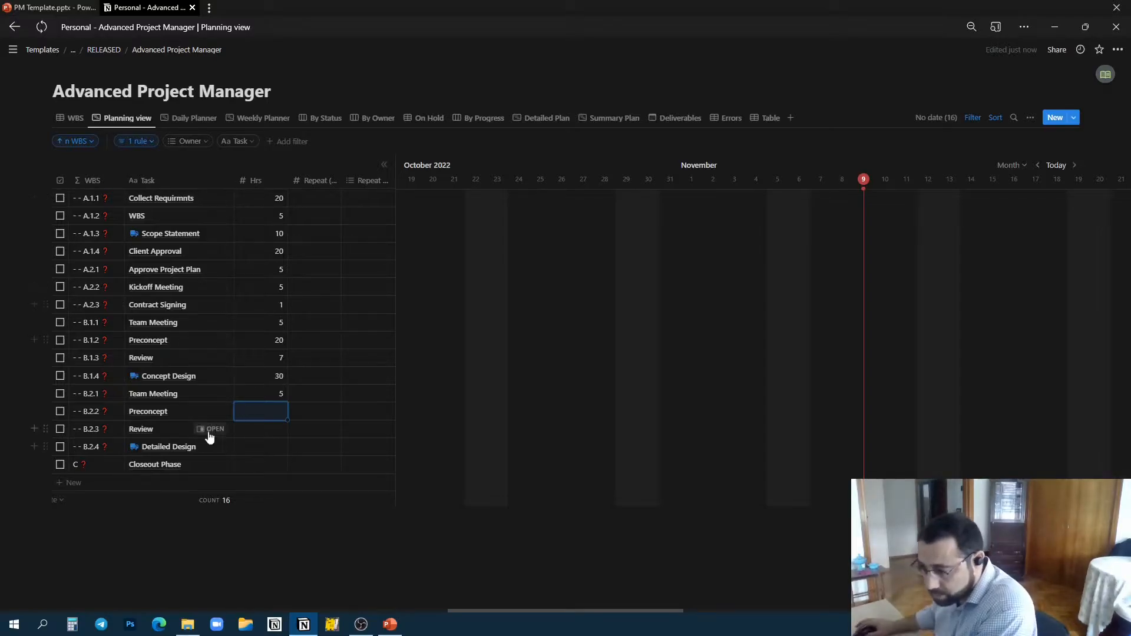
Step: Rename the Preconcept task in work package B.2 as Draft Design
{"action": "left_click", "coordinate": [146, 412]}
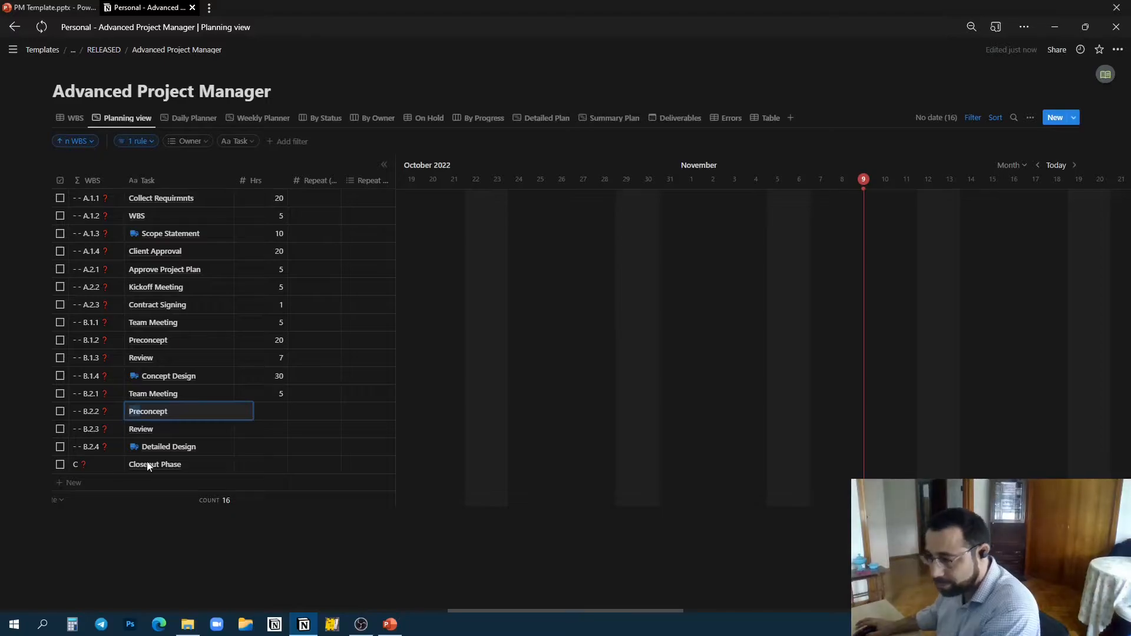
{"action": "key", "text": "Delete"}
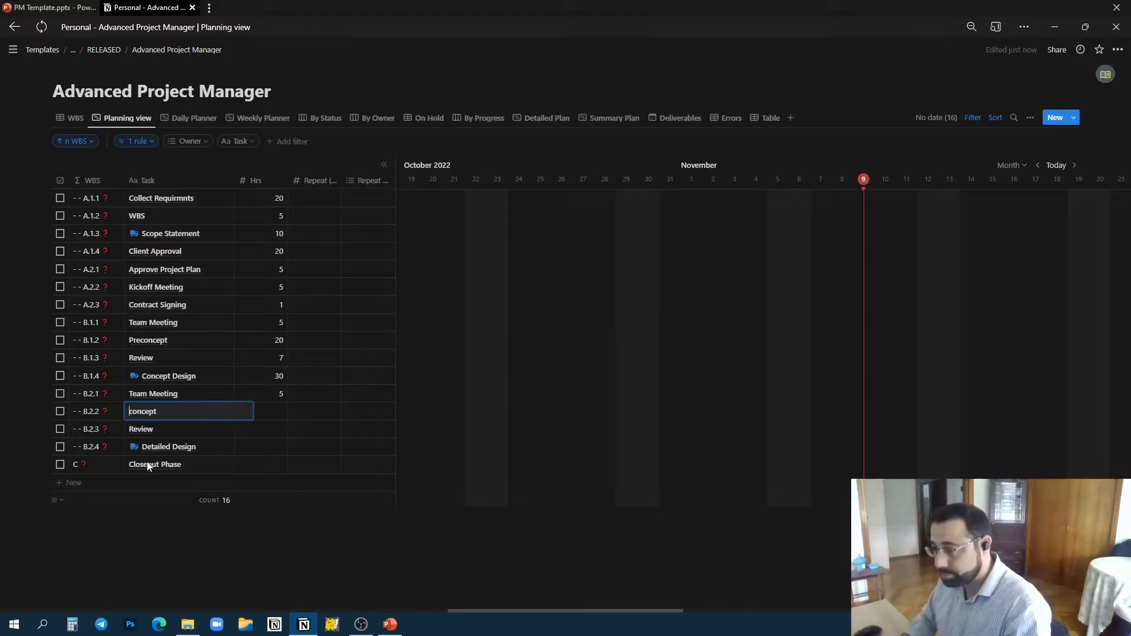
{"action": "key", "text": "ctrl+a"}
{"action": "type", "text": "De"}
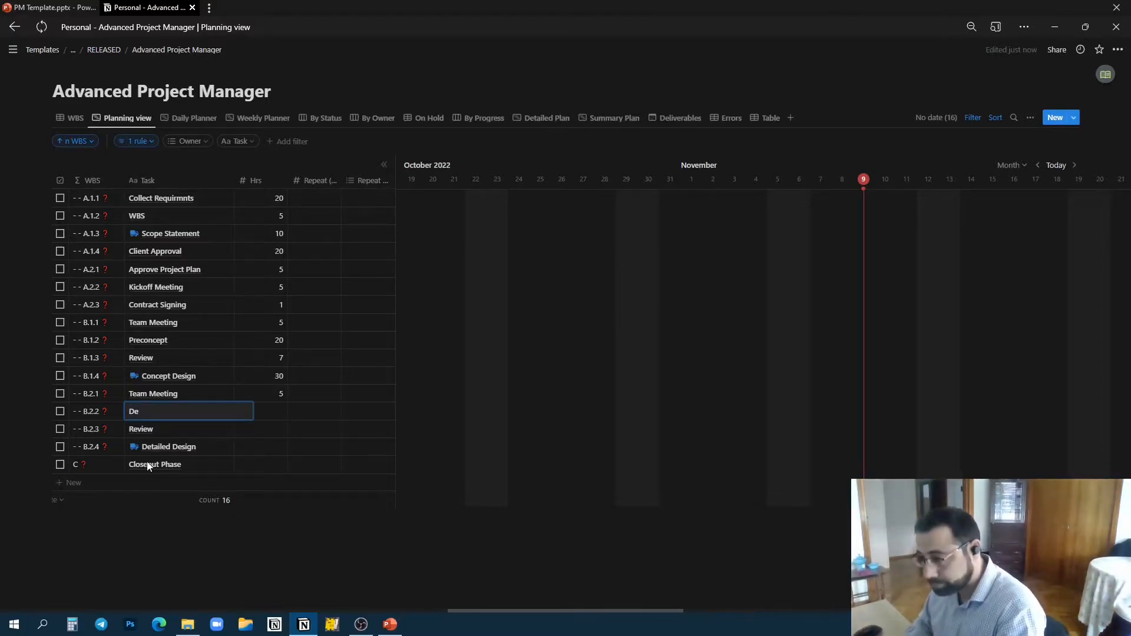
{"action": "key", "text": "BackSpace"}
{"action": "key", "text": "BackSpace"}
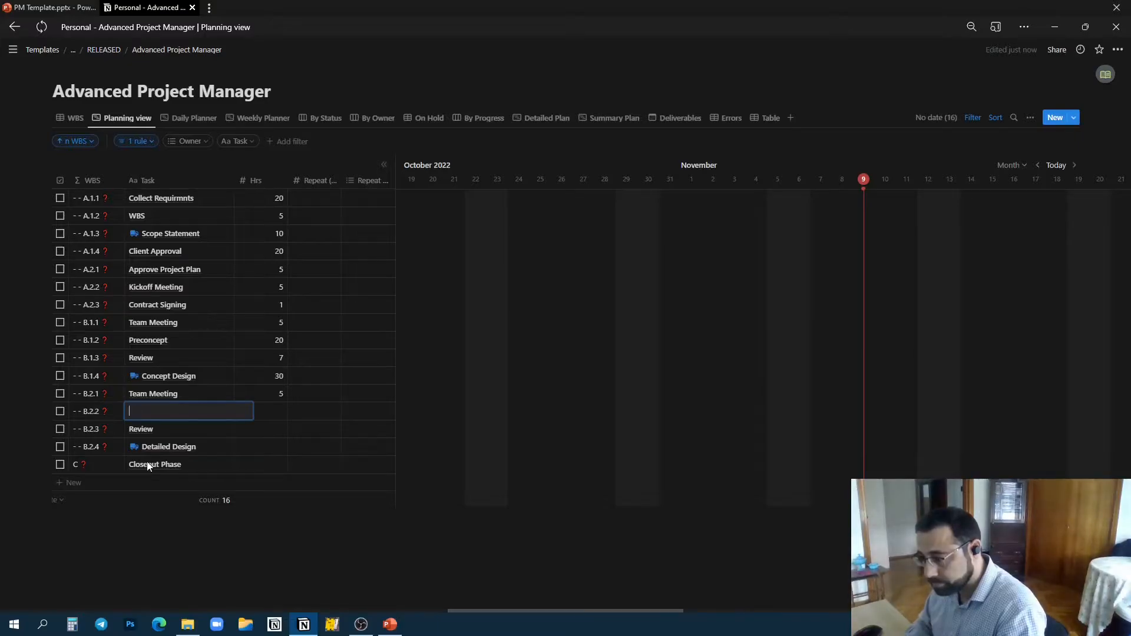
{"action": "type", "text": "Dr"}
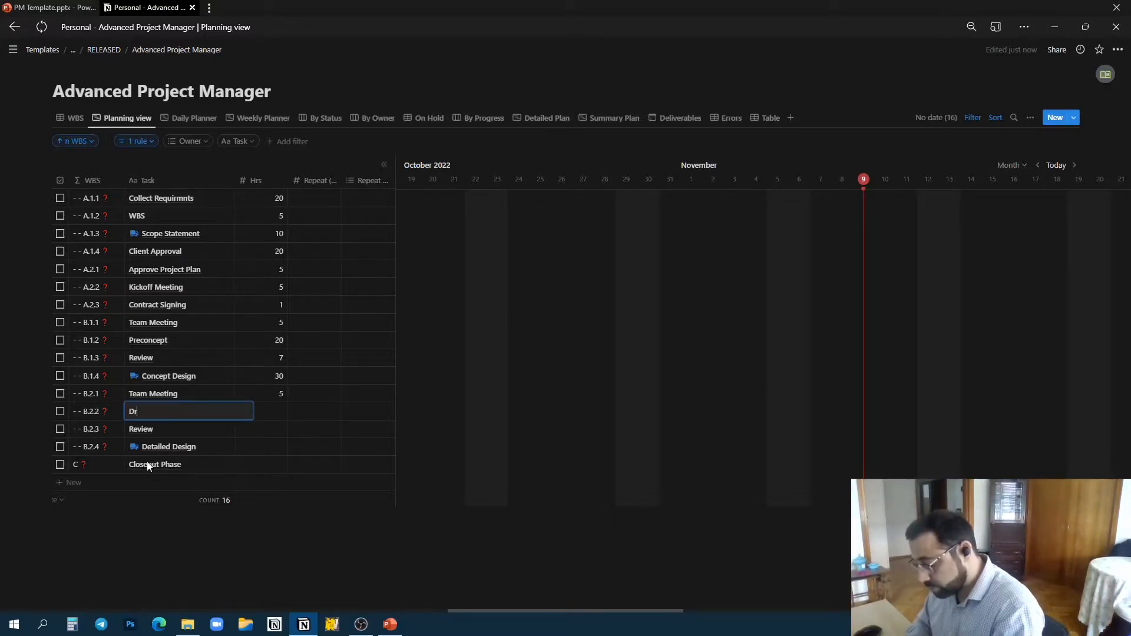
{"action": "type", "text": "af"}
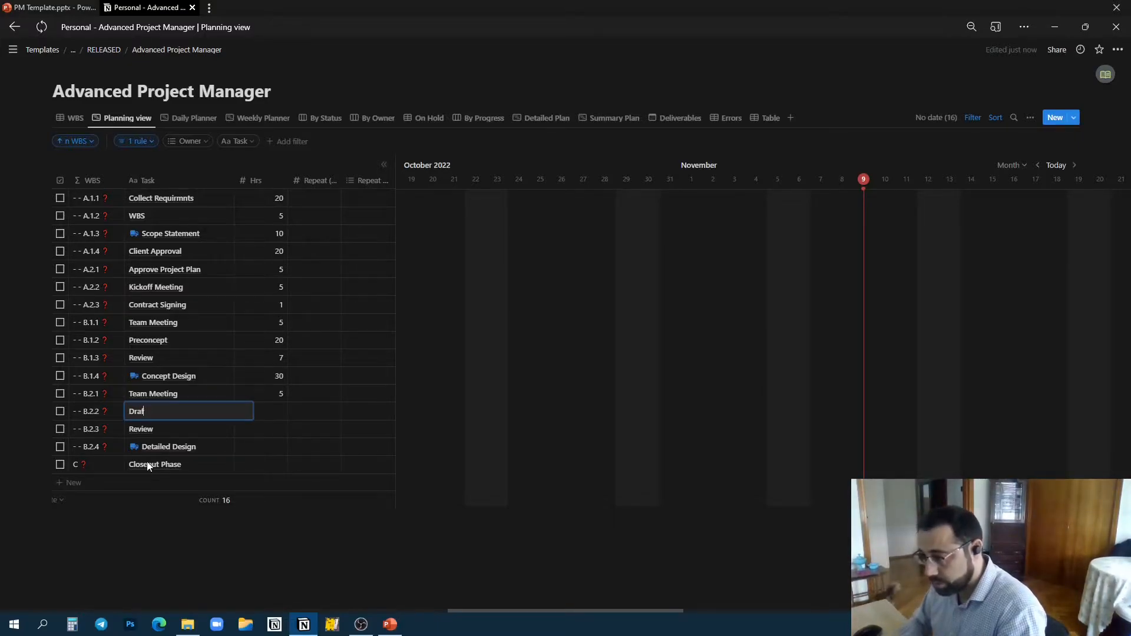
{"action": "type", "text": "t De"}
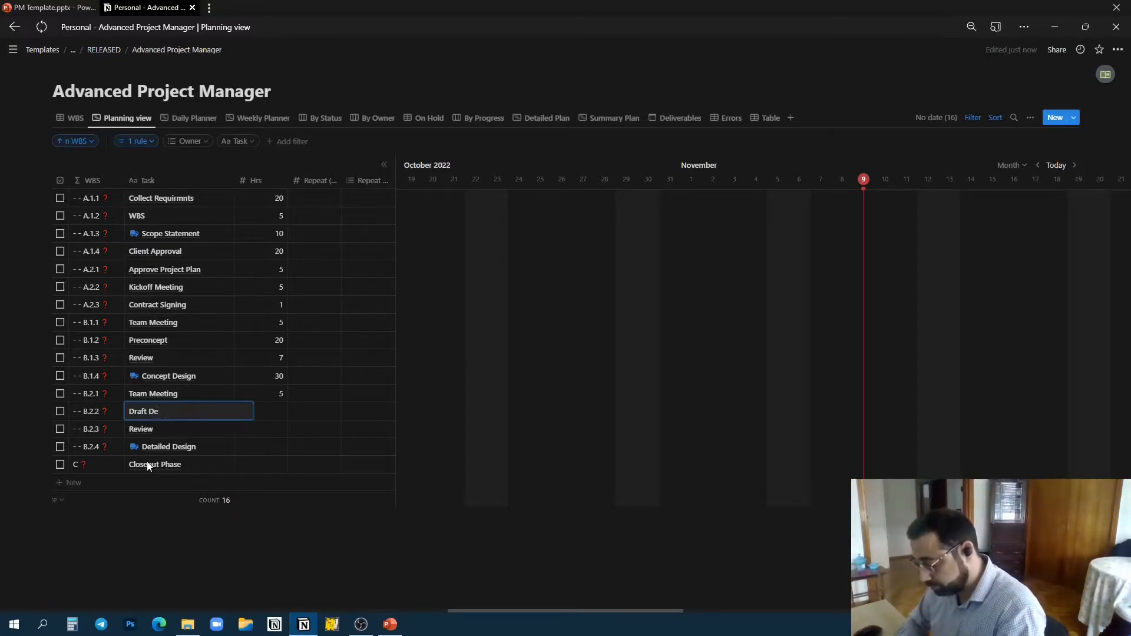
{"action": "type", "text": "sign"}
{"action": "key", "text": "Tab"}
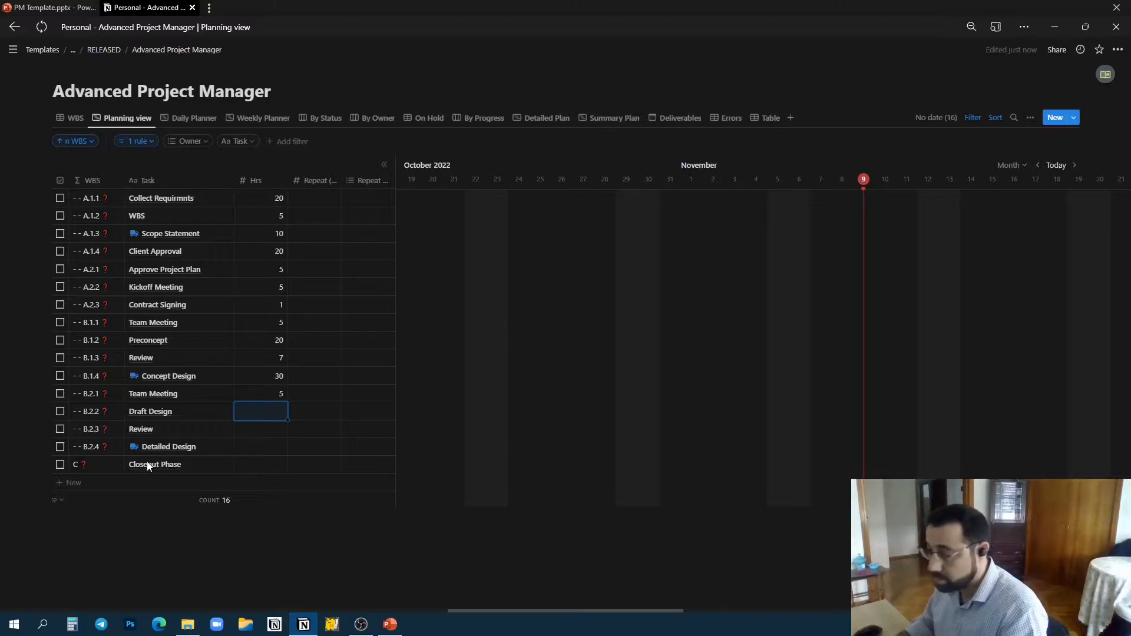
Step: Set the hours of the remaining B.2 tasks: Draft Design 40, Review 20 and Detailed Design 50
{"action": "type", "text": "40"}
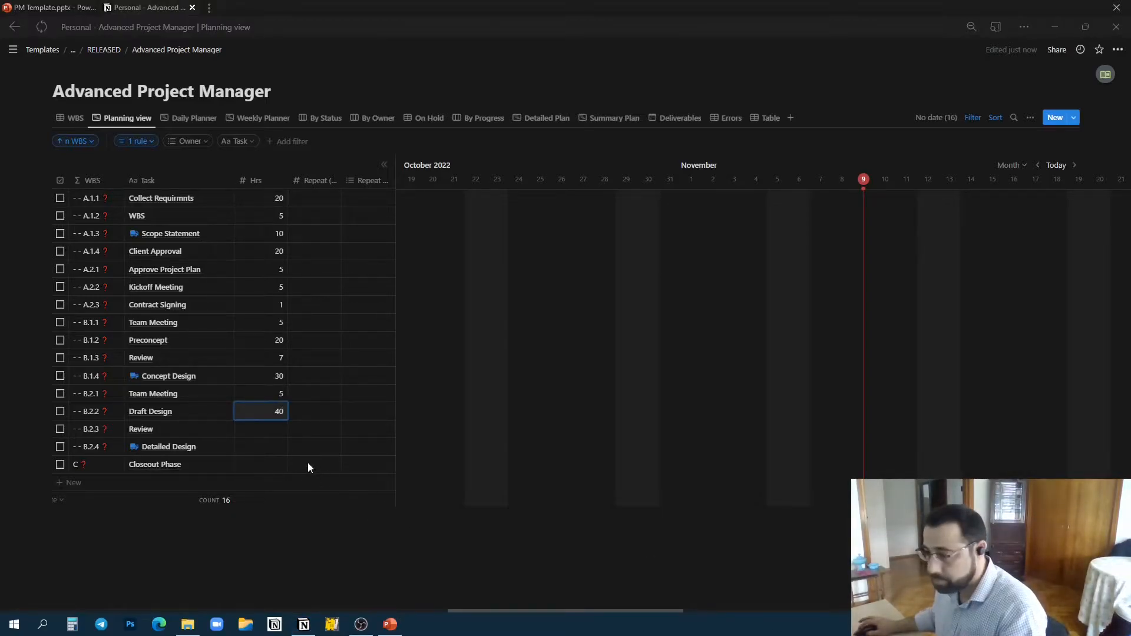
{"action": "key", "text": "Down"}
{"action": "type", "text": "20"}
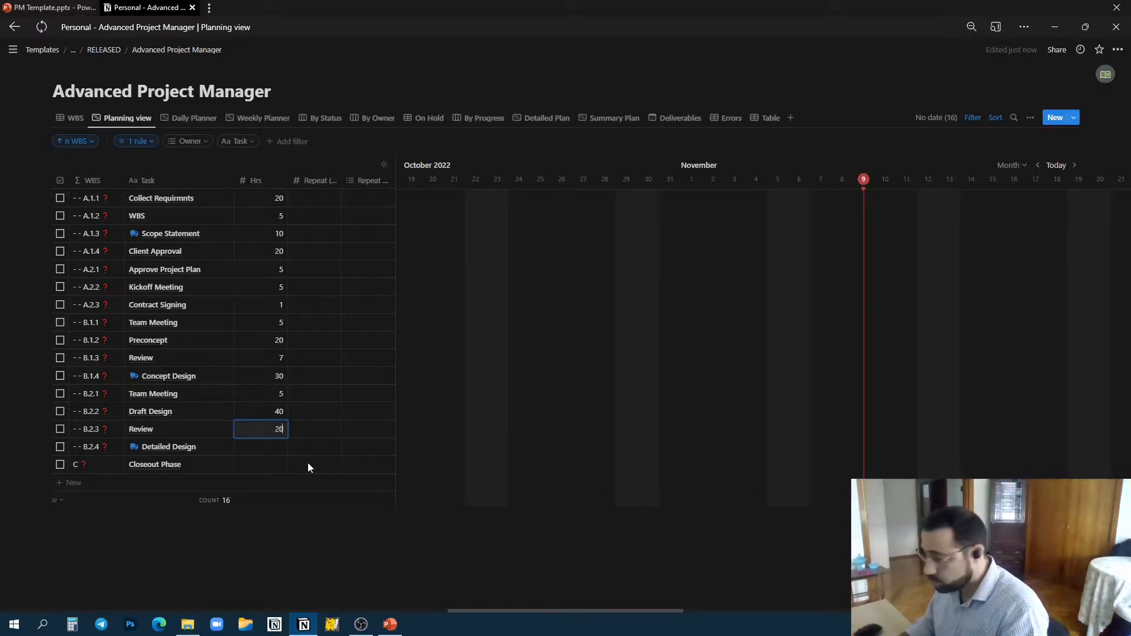
{"action": "key", "text": "Down"}
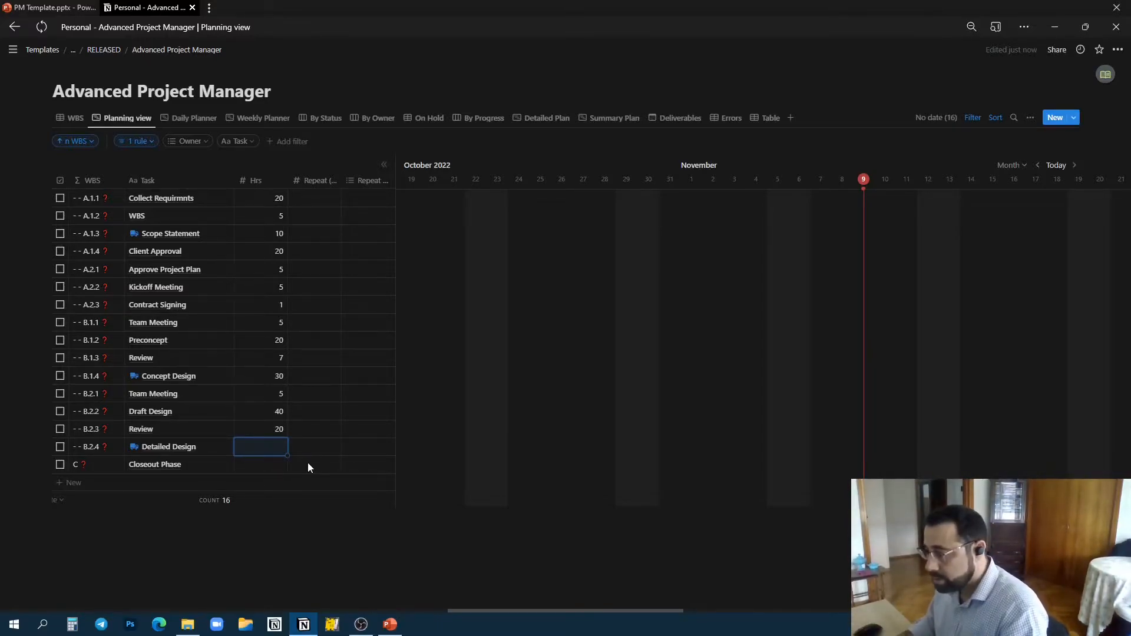
{"action": "type", "text": "50"}
{"action": "key", "text": "Down"}
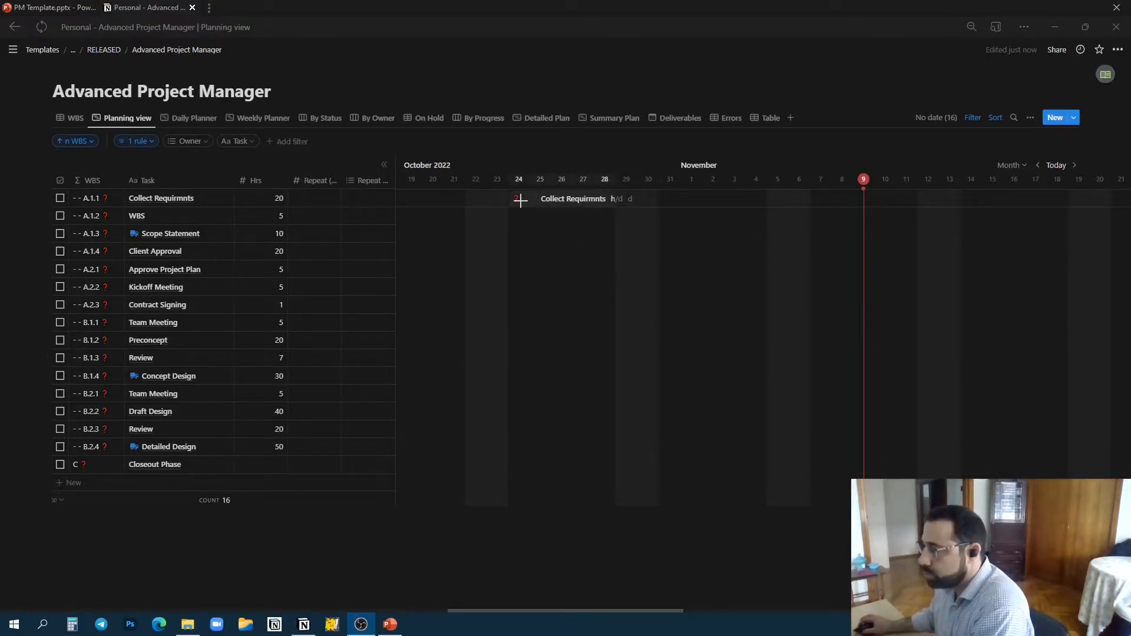
Step: Schedule Collect Requirmnts on the timeline from October 24 to October 25, 2022
{"action": "left_click", "coordinate": [520, 200]}
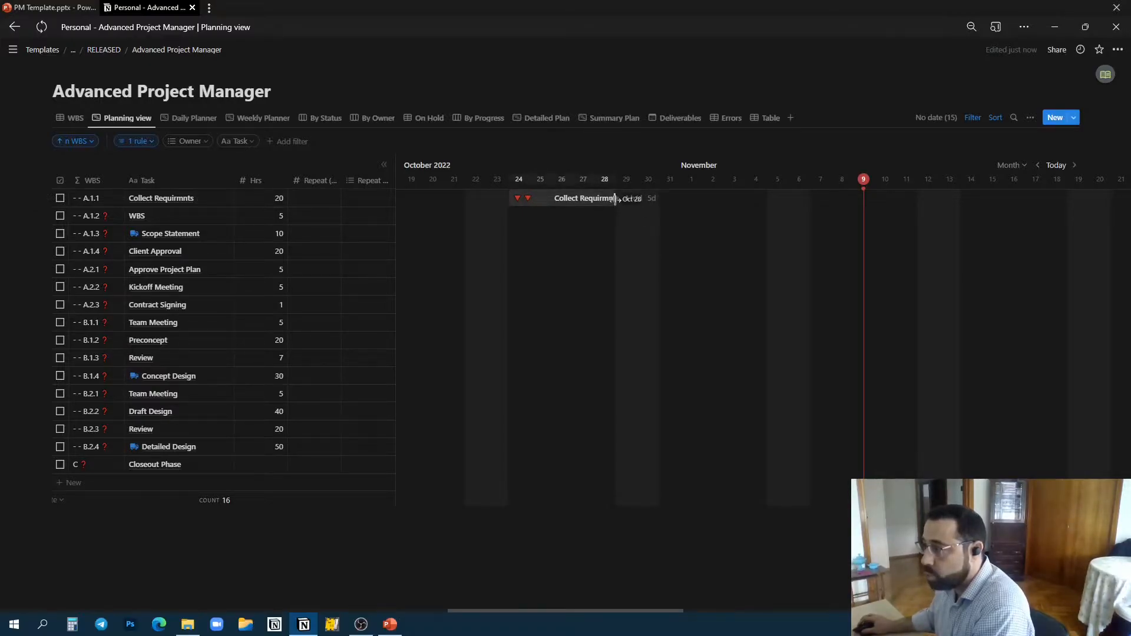
{"action": "left_click_drag", "start_coordinate": [615, 199], "coordinate": [548, 197]}
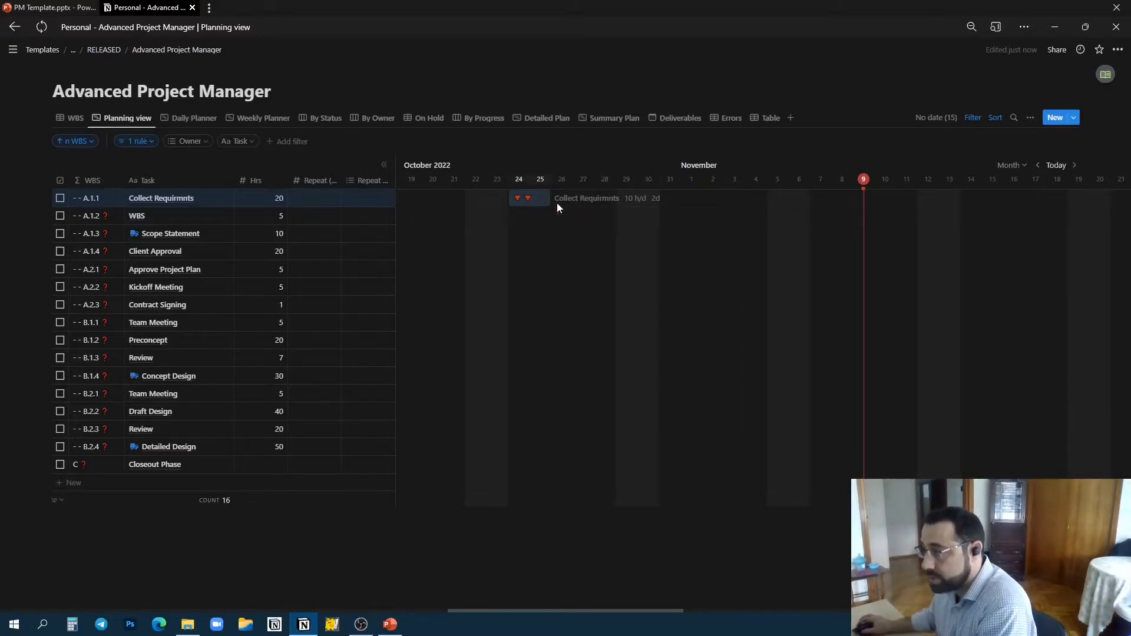
Step: Extend Collect Requirmnts to October 26 on the timeline and schedule the WBS task from October 25 to October 28, 2022
{"action": "left_click_drag", "start_coordinate": [559, 200], "coordinate": [567, 201]}
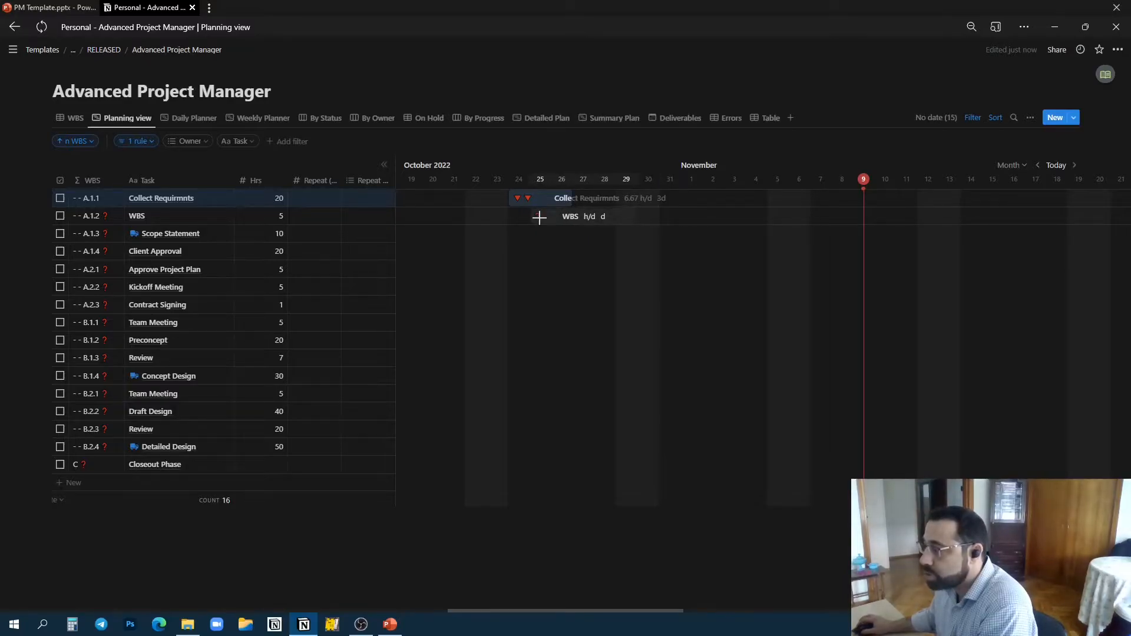
{"action": "left_click", "coordinate": [540, 217]}
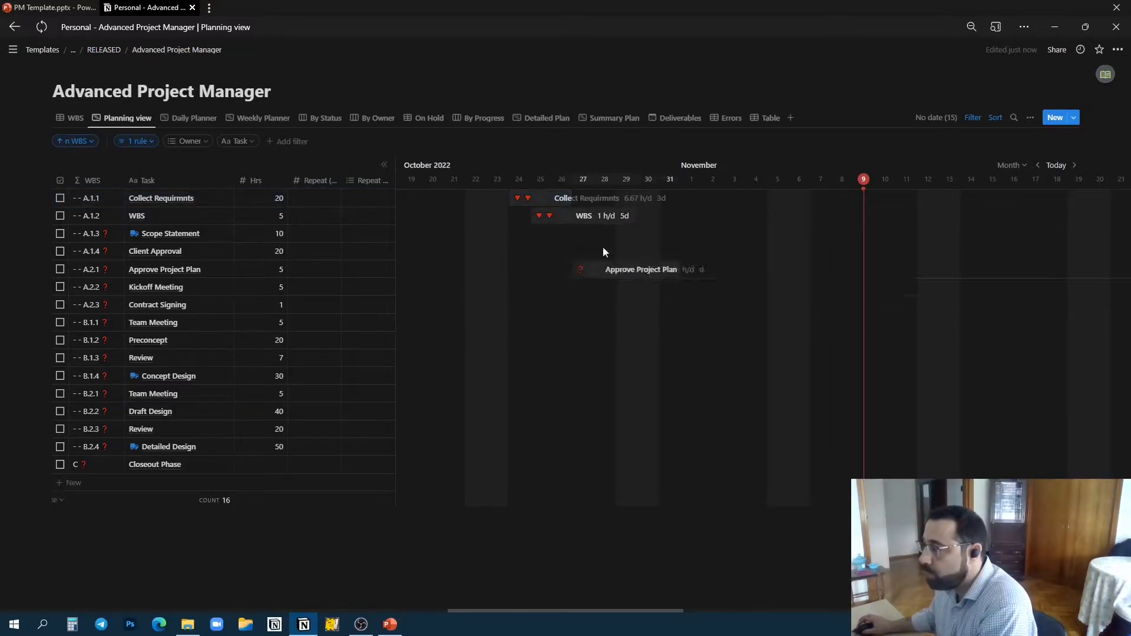
{"action": "left_click_drag", "start_coordinate": [636, 216], "coordinate": [619, 218]}
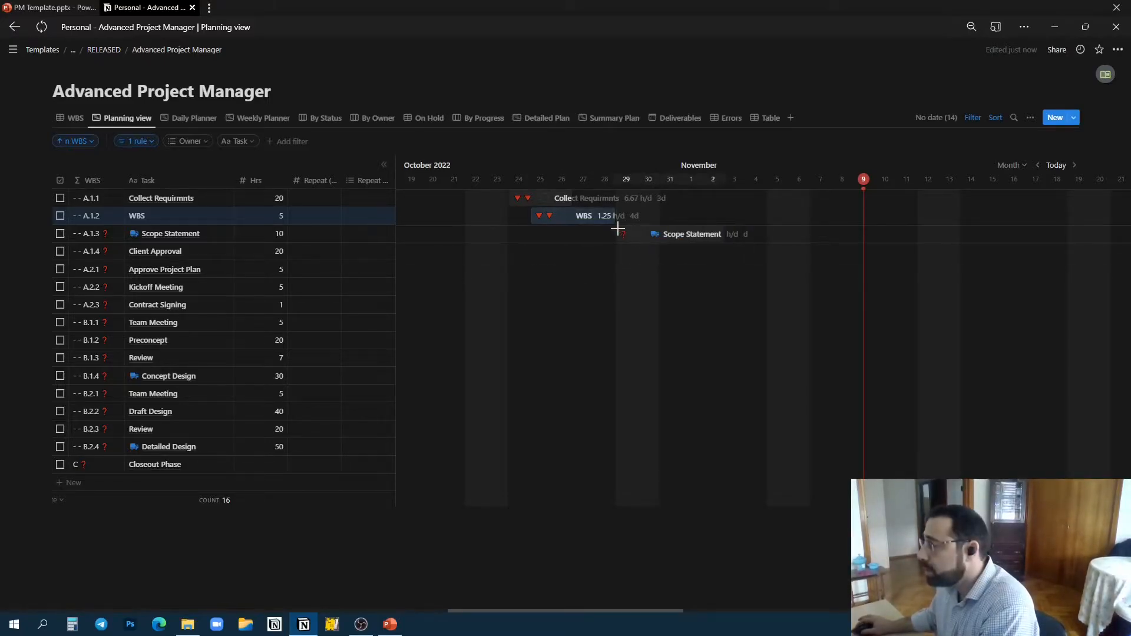
Step: Schedule Scope Statement from October 29 to 30 and Client Approval from October 31 to November 1, 2022
{"action": "left_click", "coordinate": [619, 232]}
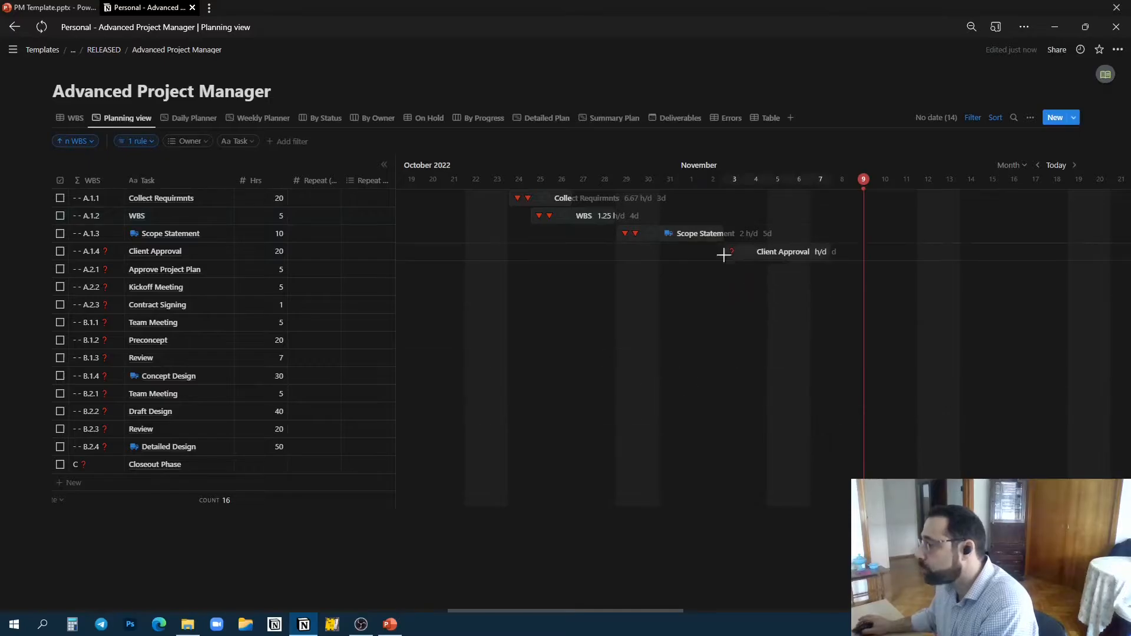
{"action": "left_click_drag", "start_coordinate": [722, 234], "coordinate": [656, 234]}
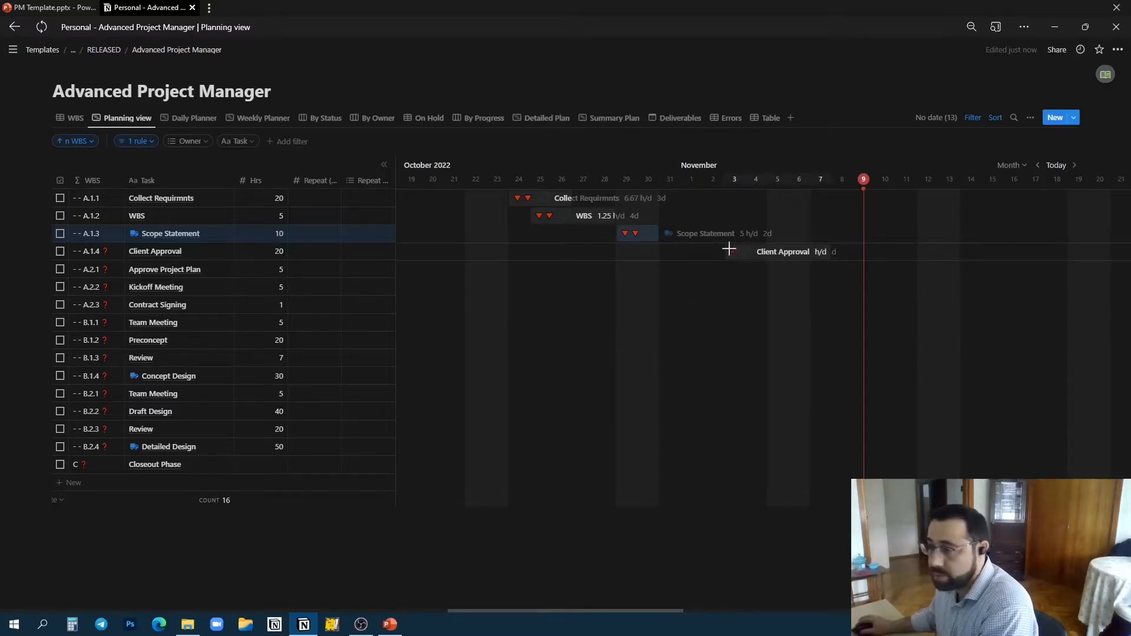
{"action": "left_click", "coordinate": [664, 250]}
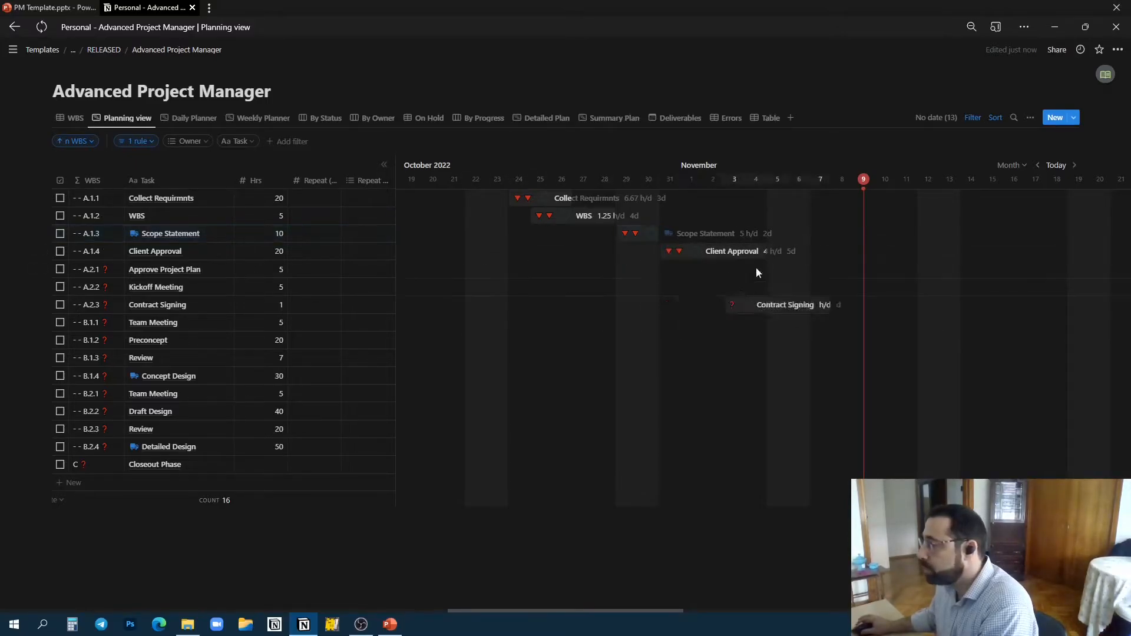
{"action": "left_click_drag", "start_coordinate": [678, 259], "coordinate": [697, 253]}
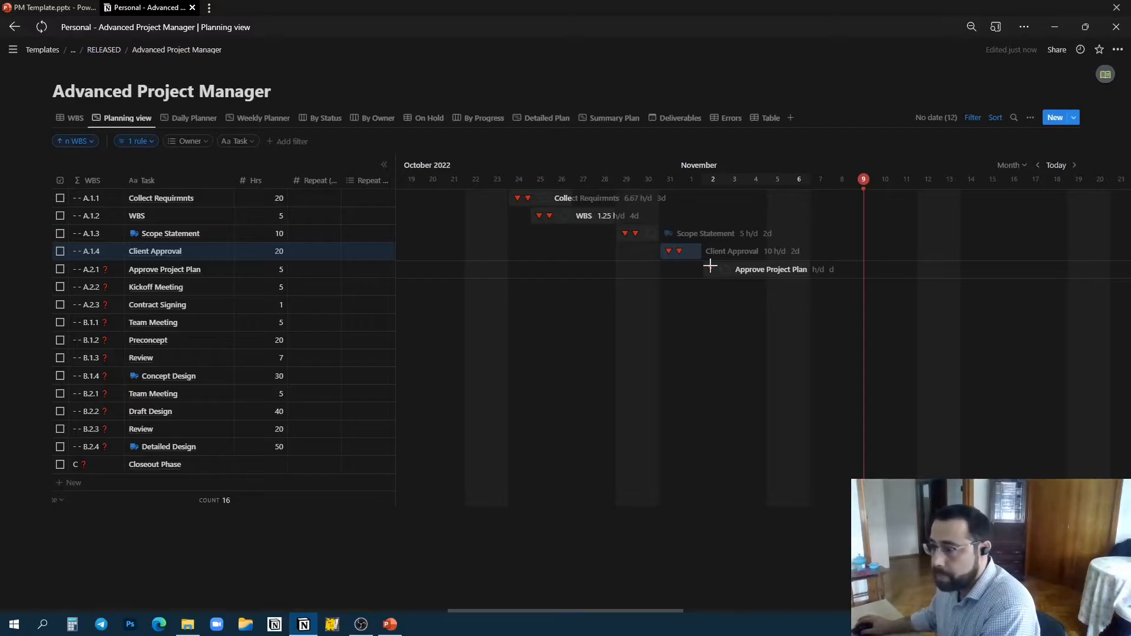
Step: Schedule Approve Project Plan, Kickoff Meeting and Contract Signing as one-day tasks on November 2, 2022
{"action": "left_click_drag", "start_coordinate": [710, 266], "coordinate": [818, 270]}
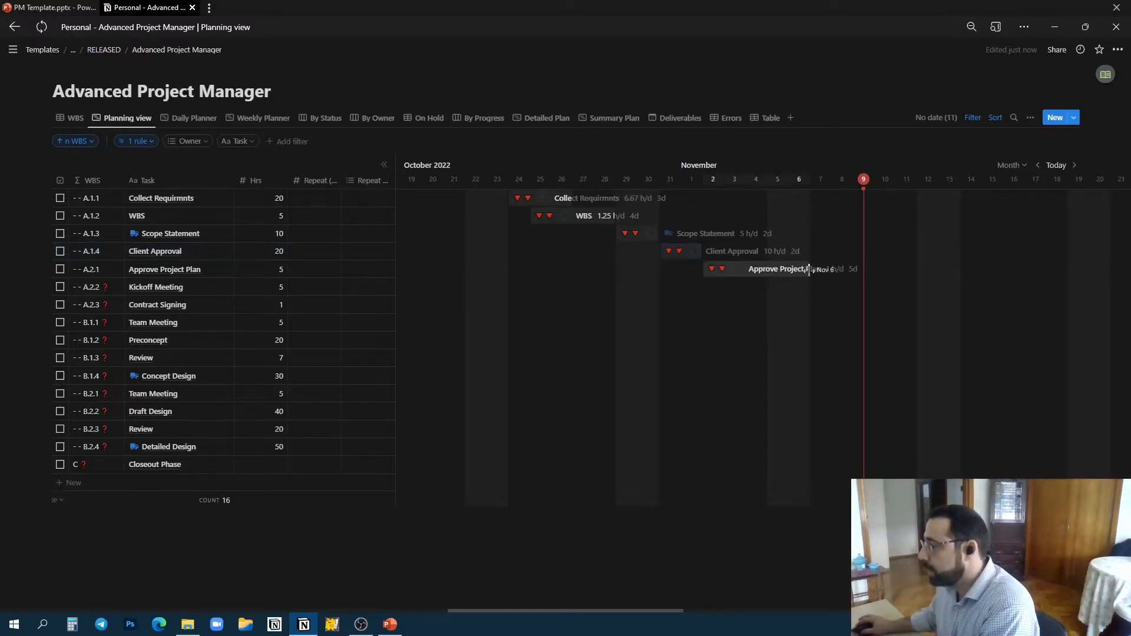
{"action": "left_click_drag", "start_coordinate": [730, 274], "coordinate": [713, 275]}
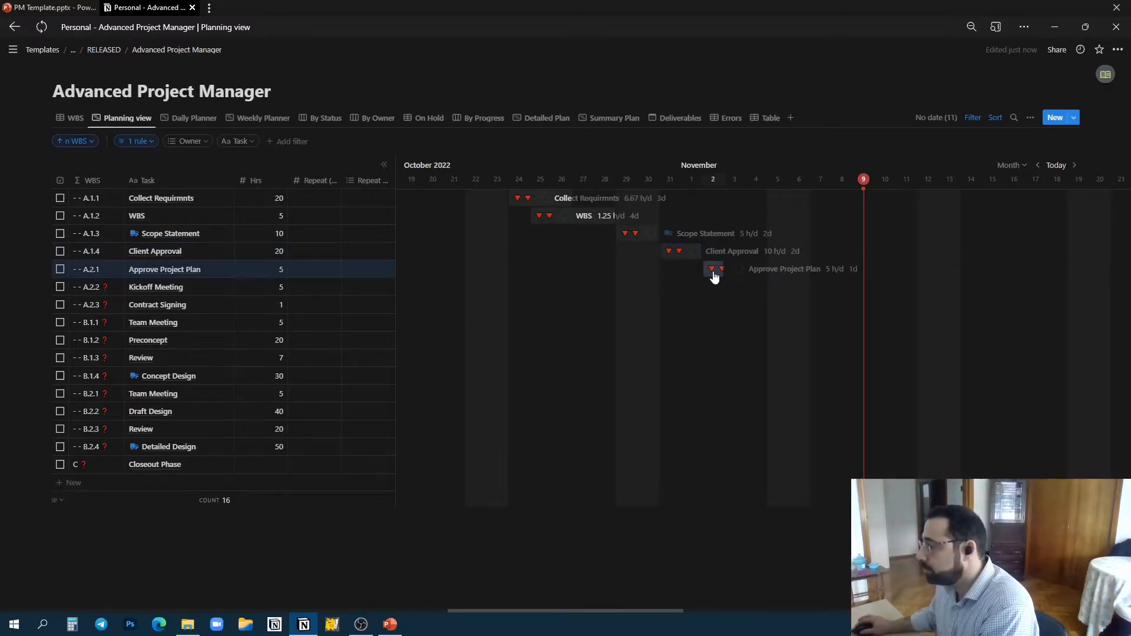
{"action": "left_click", "coordinate": [710, 286]}
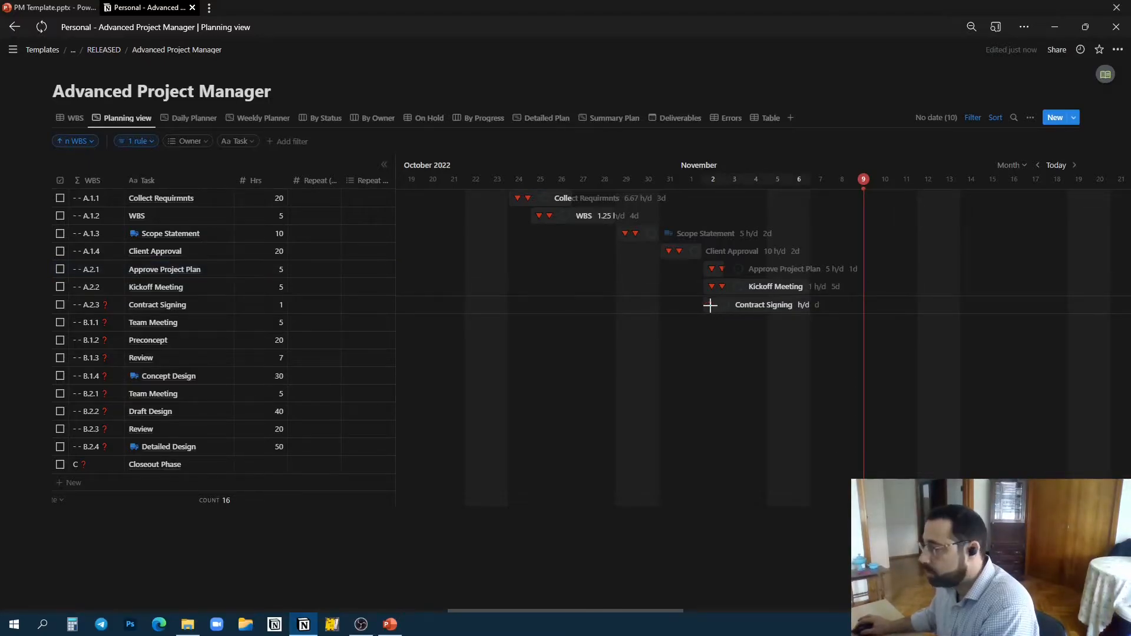
{"action": "mouse_move", "coordinate": [714, 304]}
{"action": "left_mouse_down"}
{"action": "mouse_move", "coordinate": [812, 303]}
{"action": "mouse_move", "coordinate": [724, 302]}
{"action": "left_mouse_up"}
{"action": "left_click_drag", "start_coordinate": [810, 286], "coordinate": [727, 293]}
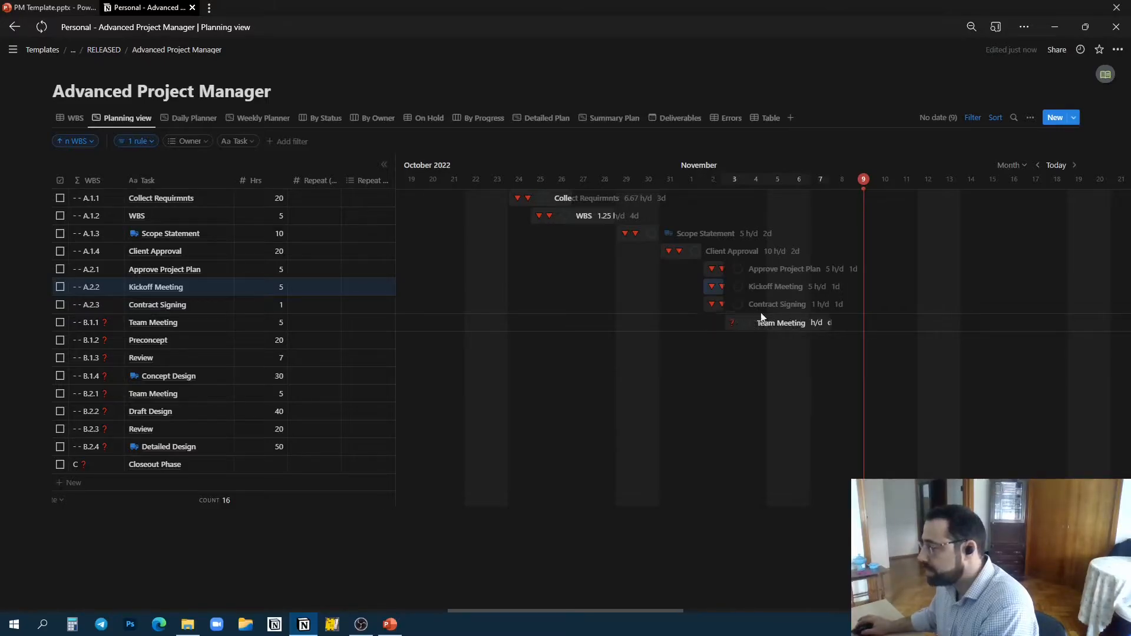
Step: Schedule the B.1 tasks on the timeline: Team Meeting from November 7 to 8, Preconcept and Review from November 8 to 10
{"action": "left_click", "coordinate": [814, 318]}
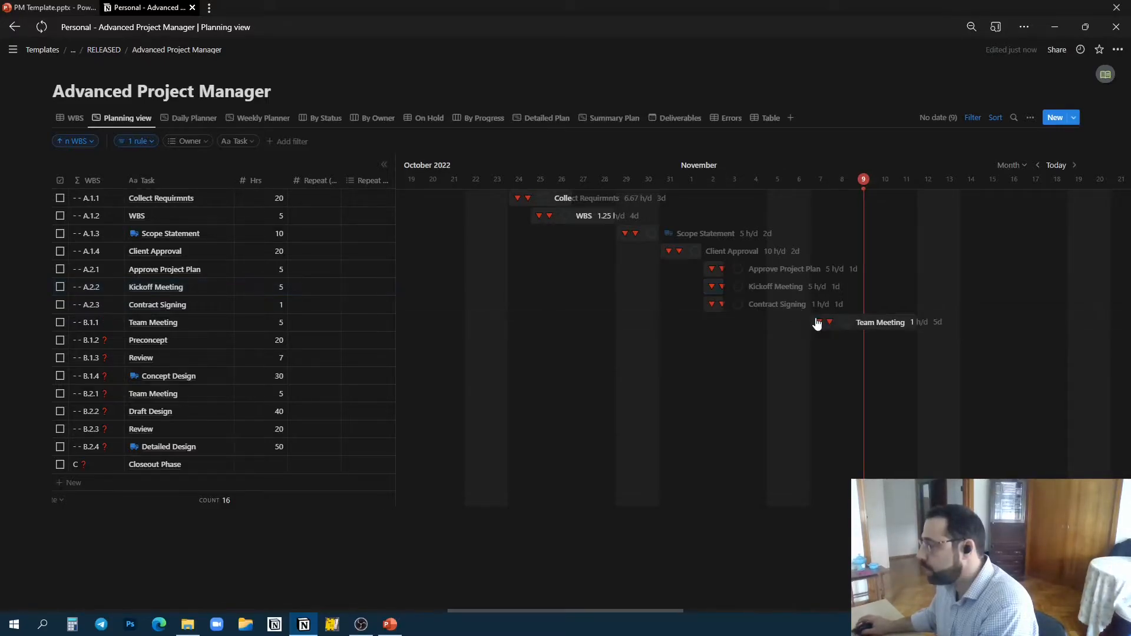
{"action": "left_click_drag", "start_coordinate": [921, 322], "coordinate": [852, 322]}
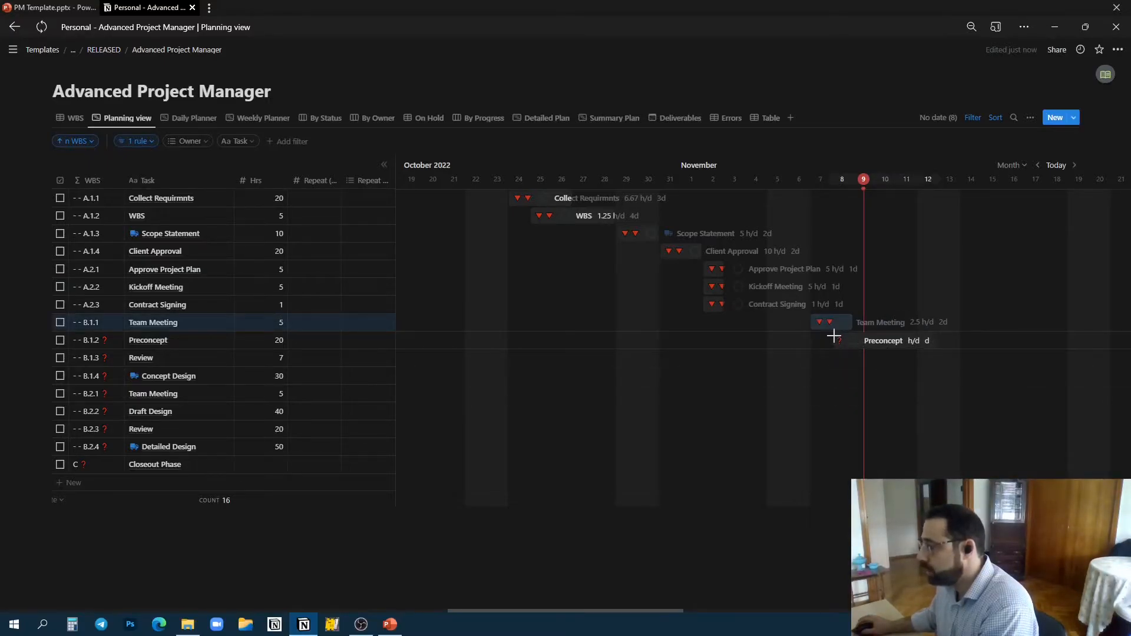
{"action": "left_click", "coordinate": [833, 337]}
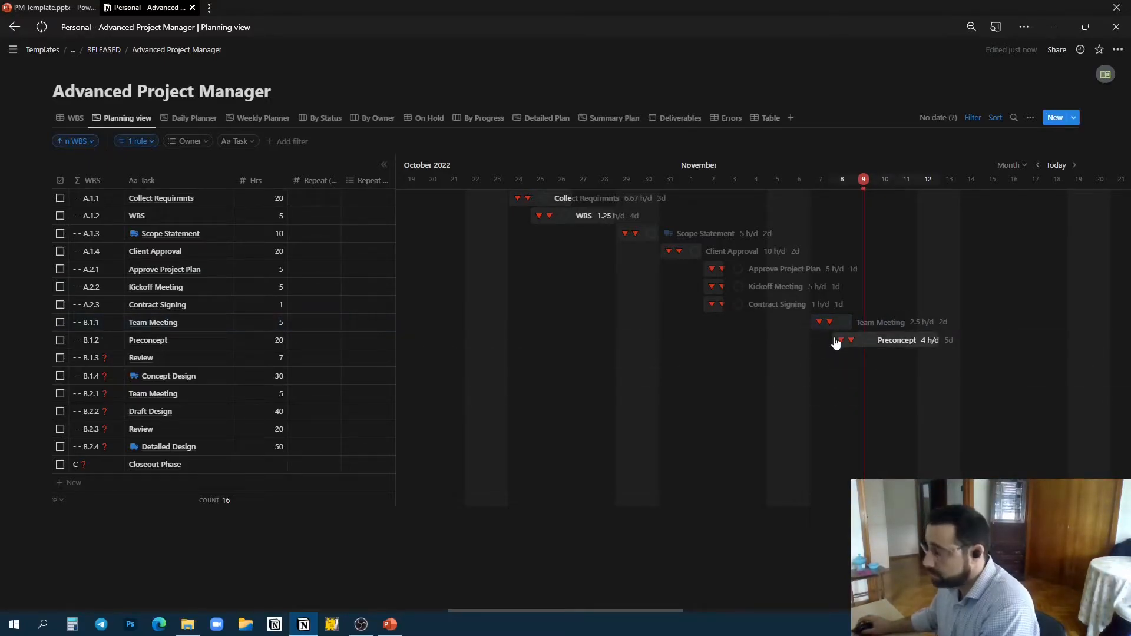
{"action": "left_click_drag", "start_coordinate": [952, 344], "coordinate": [904, 345]}
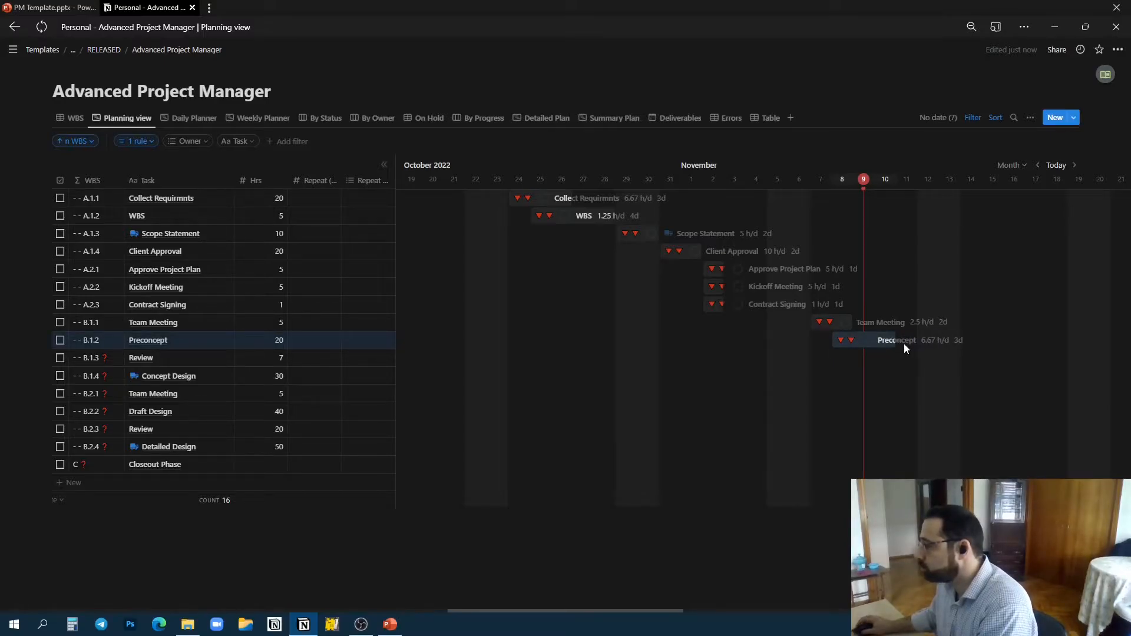
{"action": "mouse_move", "coordinate": [895, 359]}
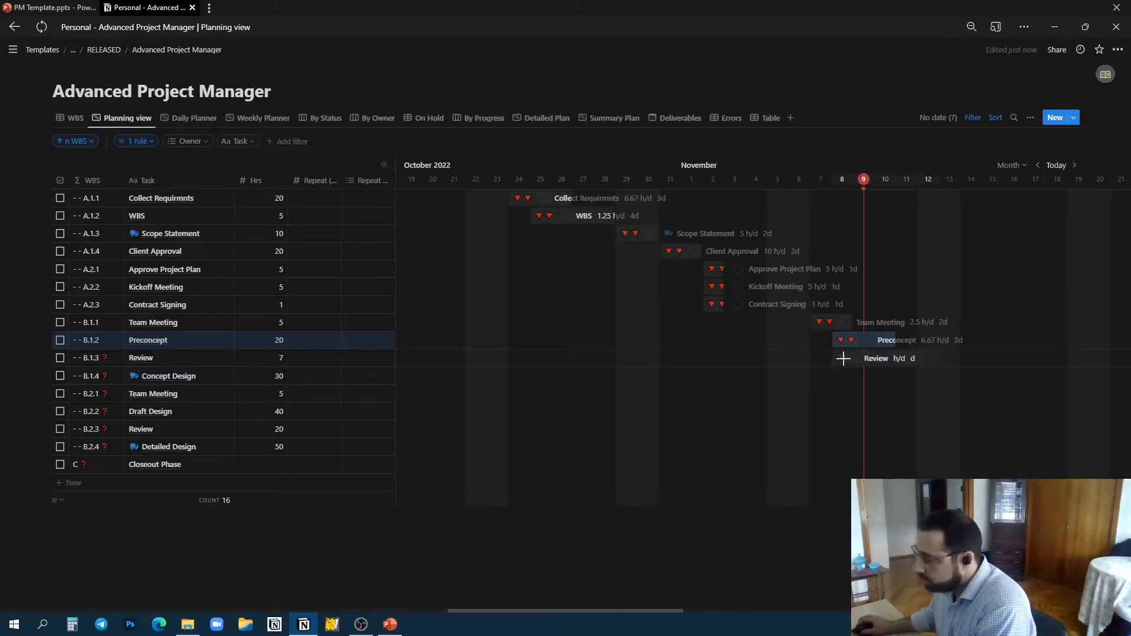
{"action": "left_click_drag", "start_coordinate": [842, 357], "coordinate": [895, 359]}
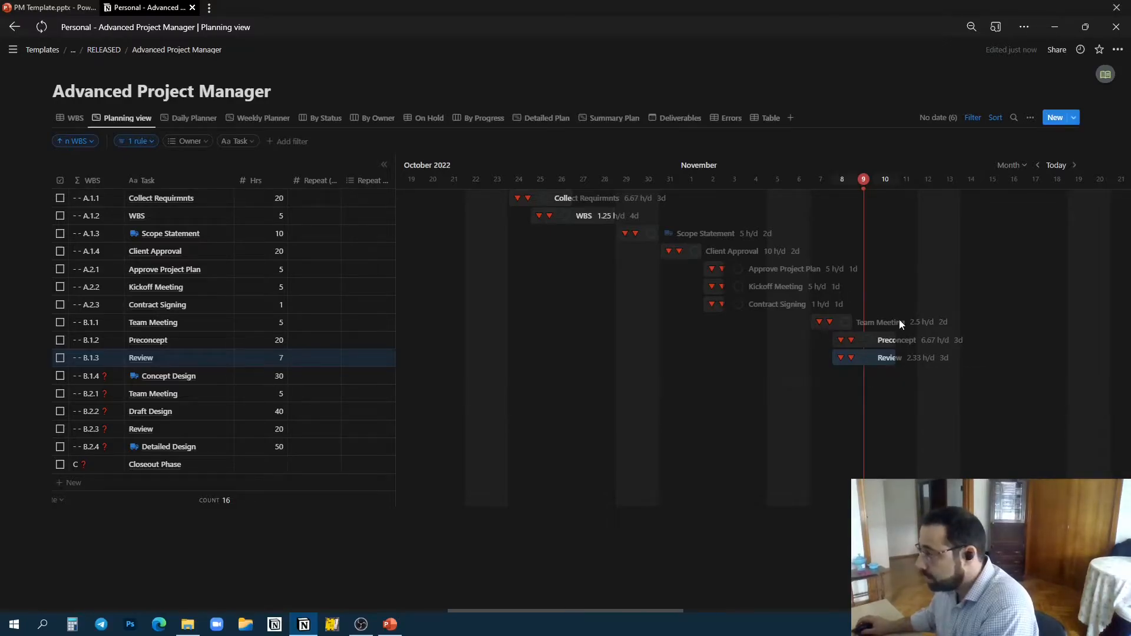
Step: Set the Preconcept task's hours to 50 and extend both Preconcept and the B.1.3 Review to November 15
{"action": "left_click", "coordinate": [270, 338]}
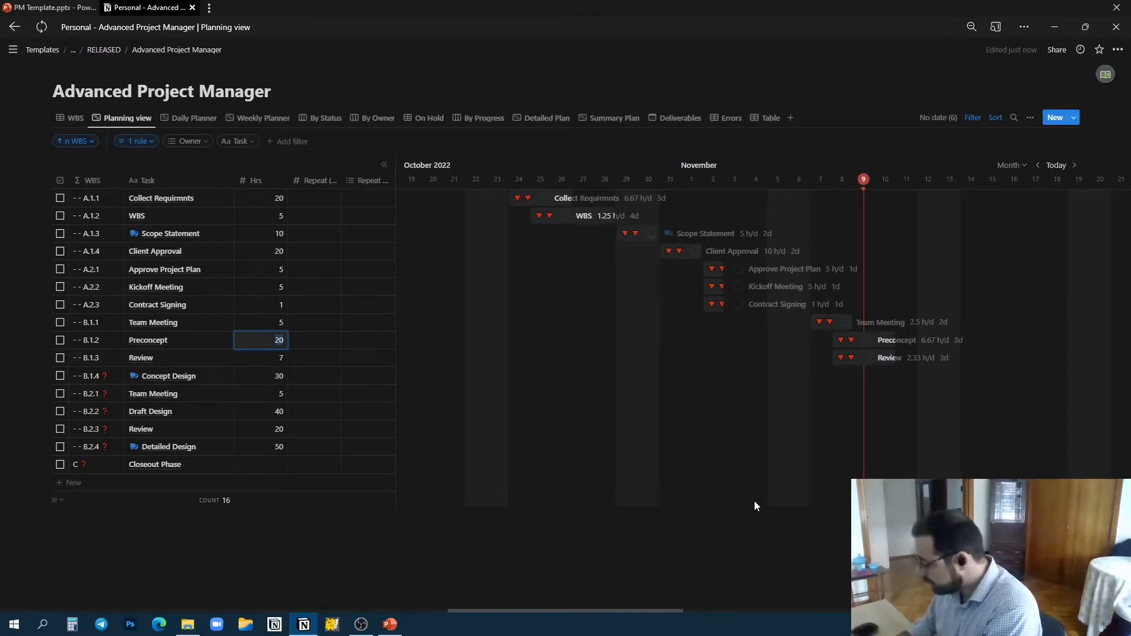
{"action": "type", "text": "50"}
{"action": "key", "text": "Return"}
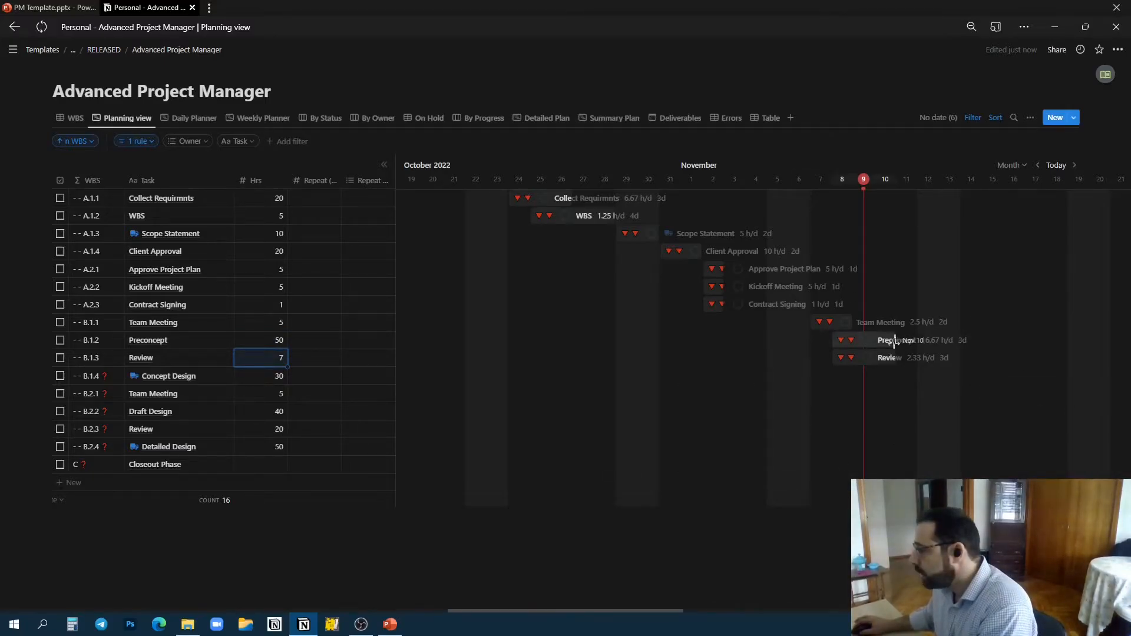
{"action": "left_click_drag", "start_coordinate": [894, 342], "coordinate": [997, 341]}
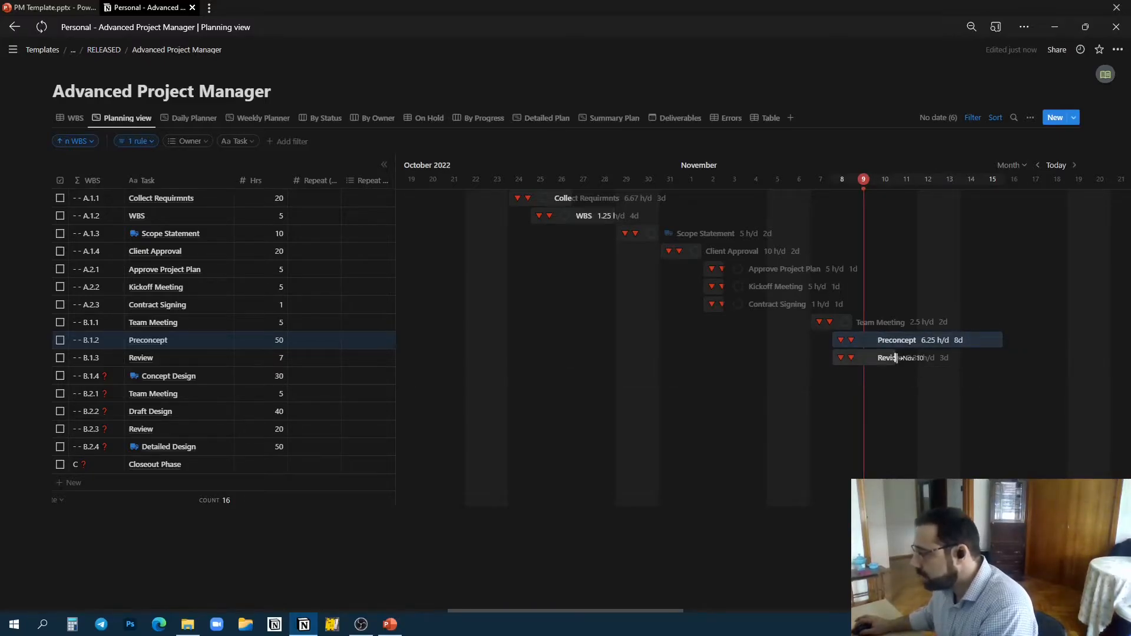
{"action": "left_click_drag", "start_coordinate": [894, 359], "coordinate": [1001, 359]}
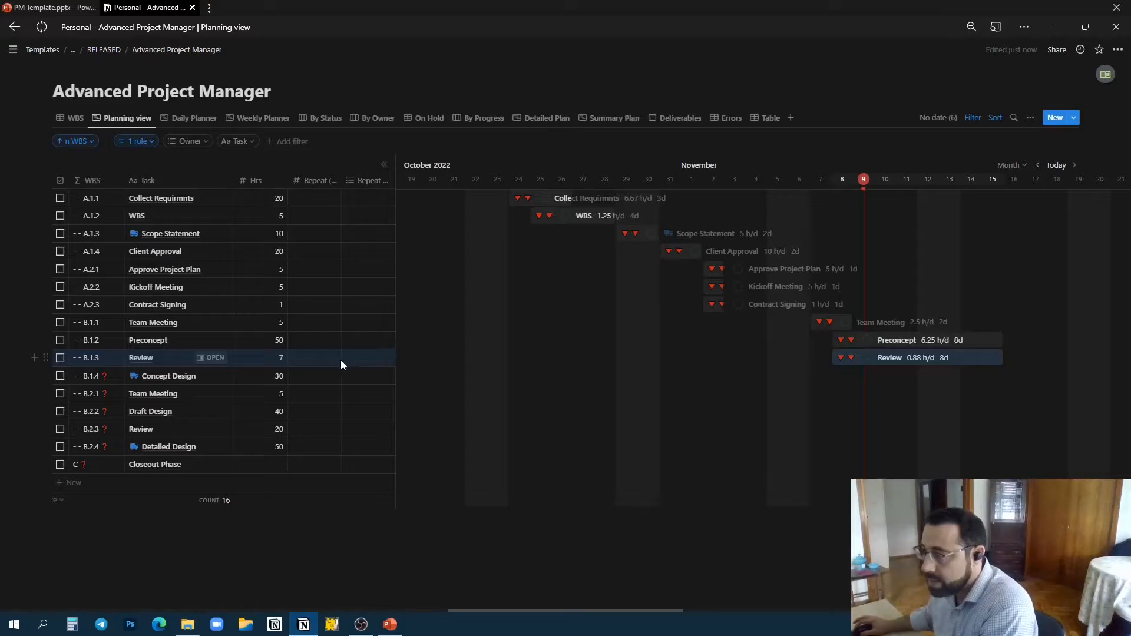
Step: Try repeat numbers of 3 and 5 for the B.1.3 Review task, and clear the value
{"action": "left_click", "coordinate": [320, 361]}
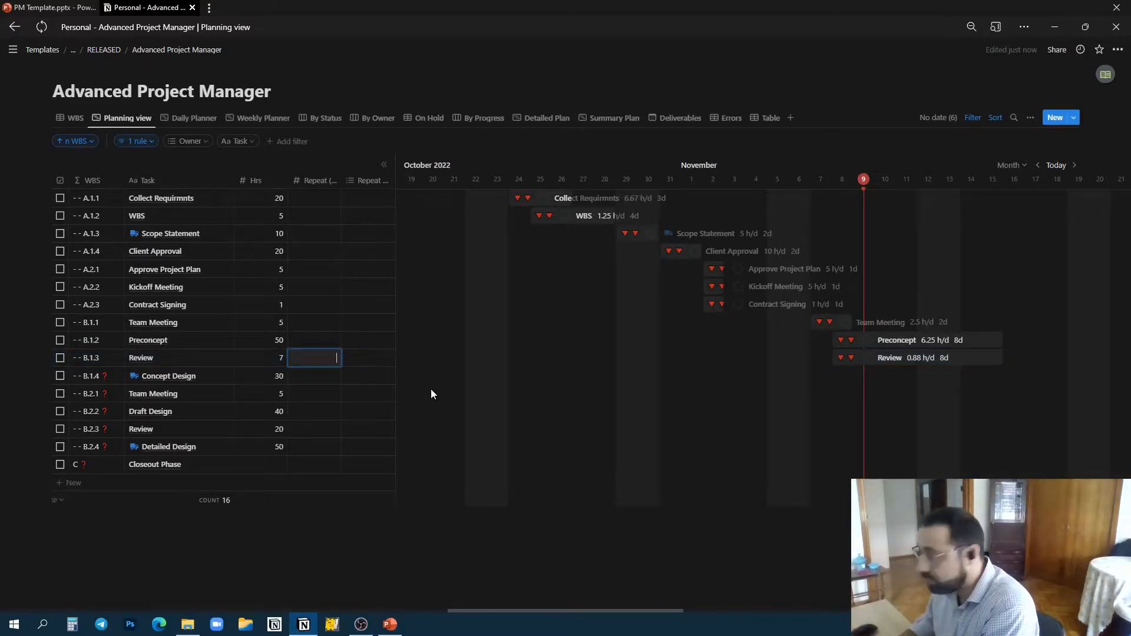
{"action": "type", "text": "3"}
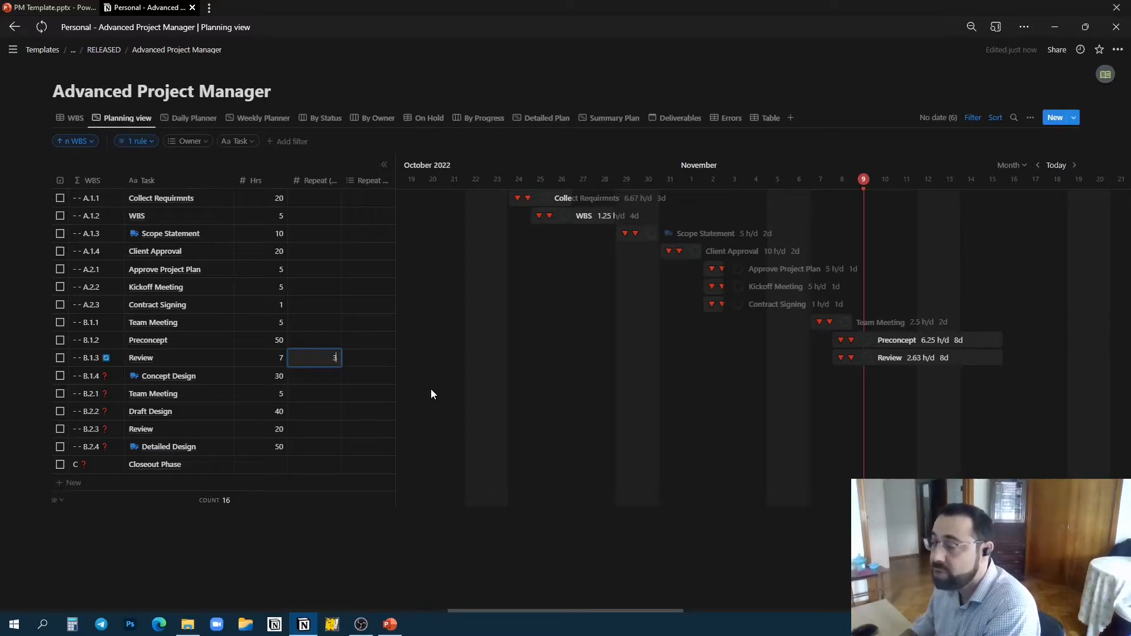
{"action": "key", "text": "Return"}
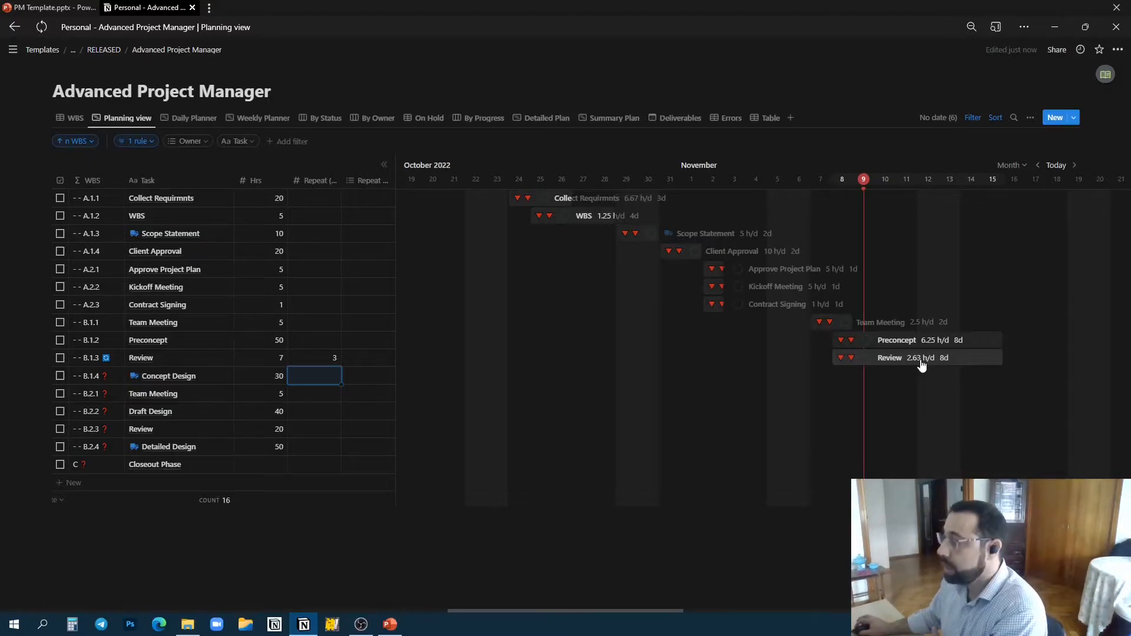
{"action": "left_click", "coordinate": [322, 358]}
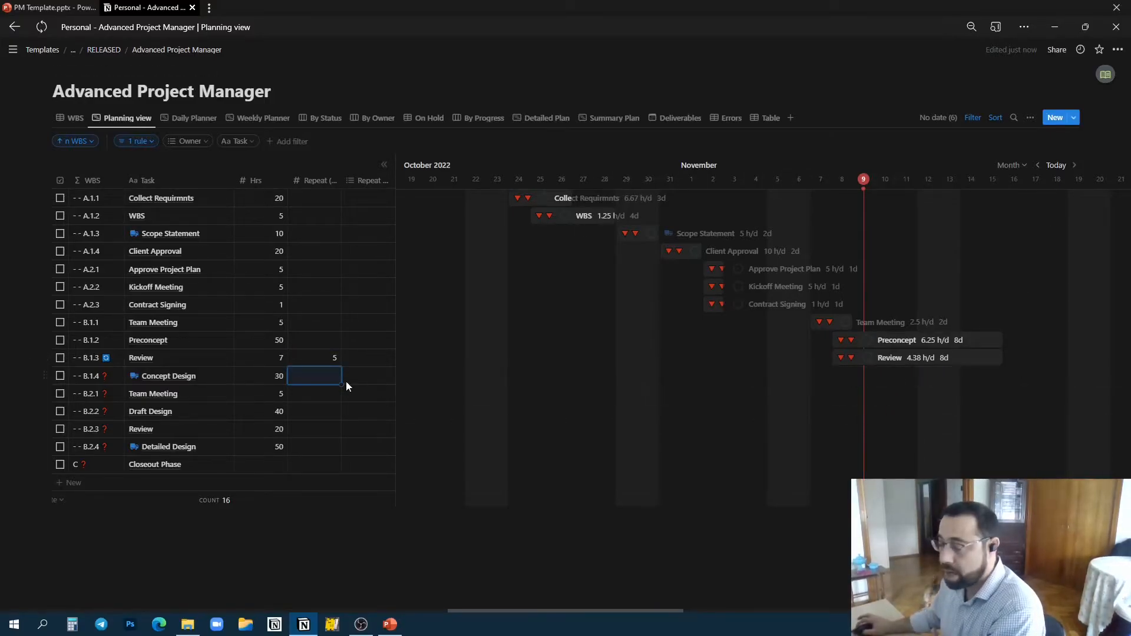
{"action": "left_click", "coordinate": [331, 356]}
{"action": "key", "text": "BackSpace"}
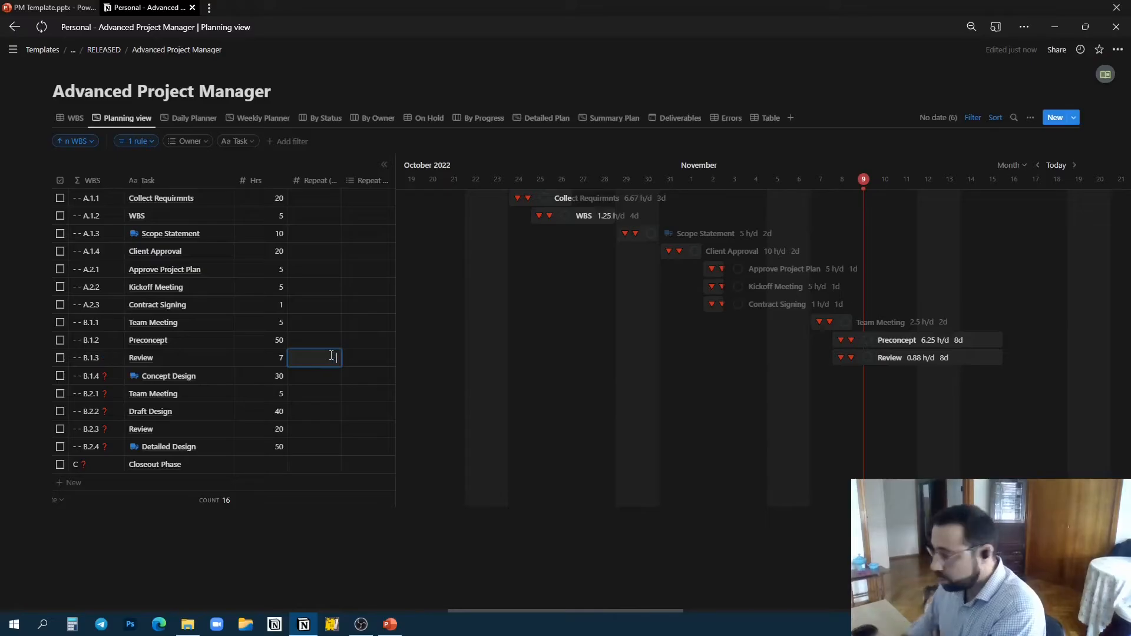
Step: Try the weekday repeat options Sun, Tus, Fri and Wed for the B.1.3 Review task, and remove them all
{"action": "left_click", "coordinate": [372, 356]}
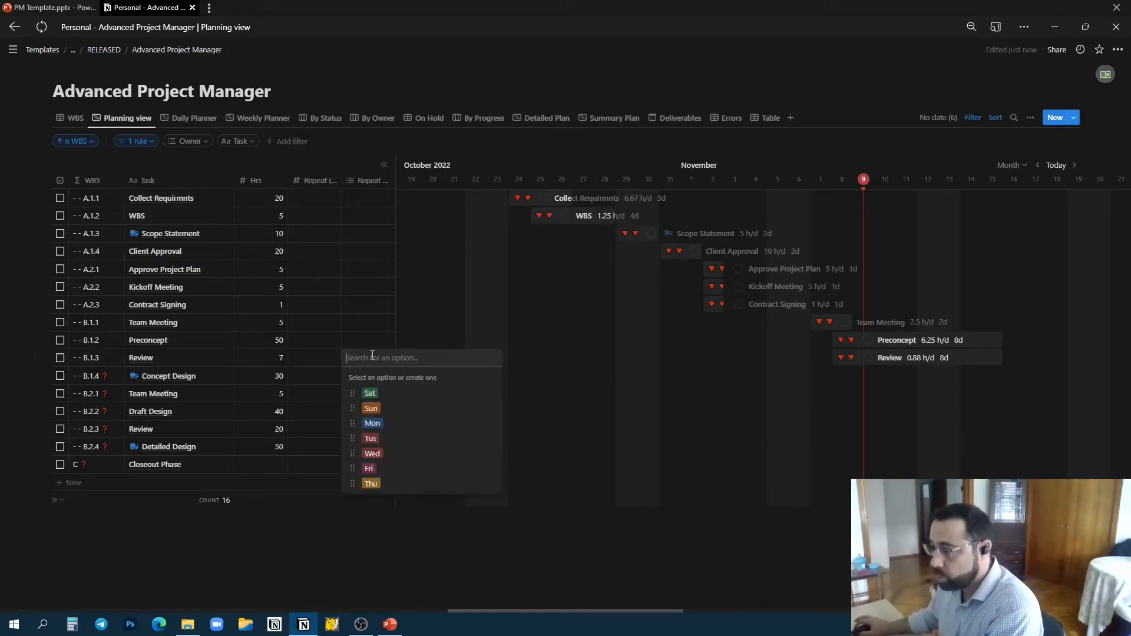
{"action": "left_click", "coordinate": [374, 409]}
{"action": "left_click", "coordinate": [374, 439]}
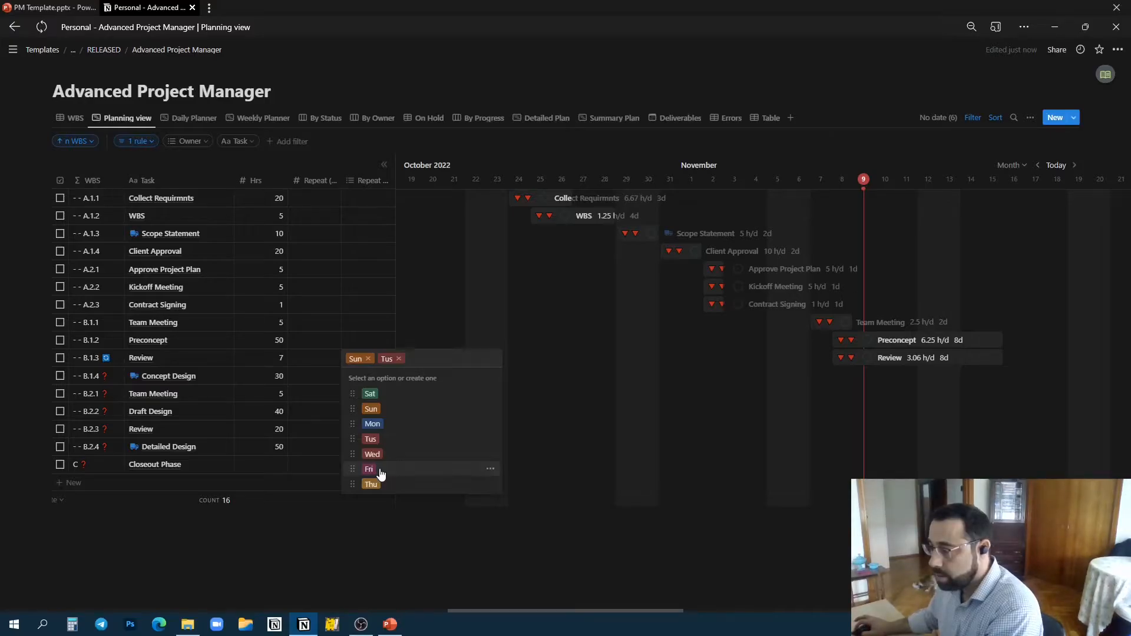
{"action": "left_click", "coordinate": [380, 472]}
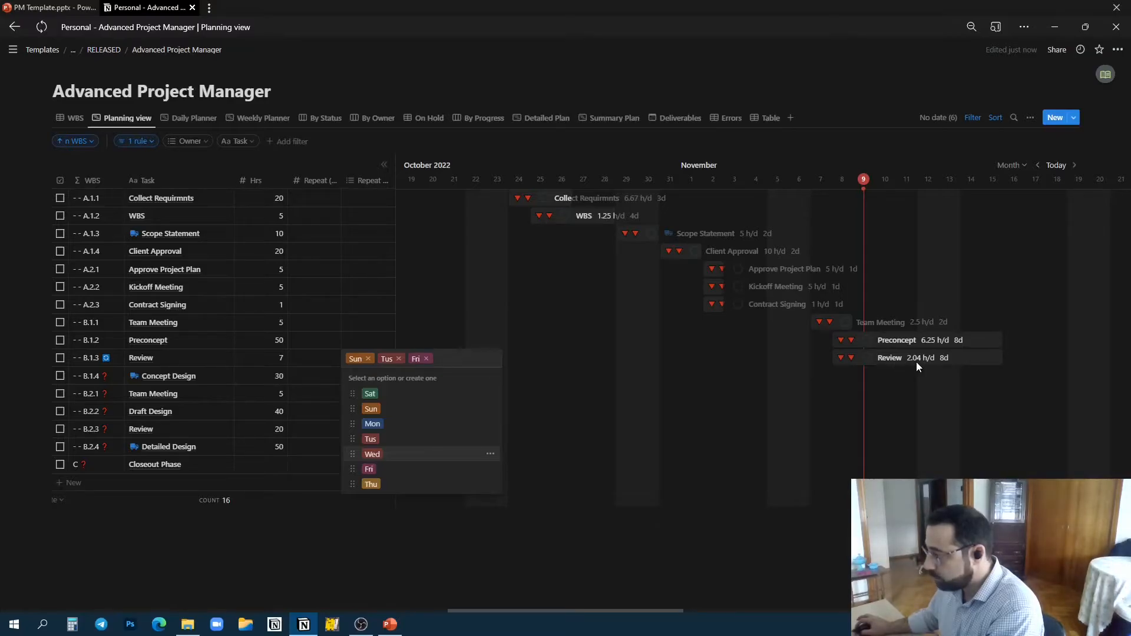
{"action": "left_click", "coordinate": [426, 359]}
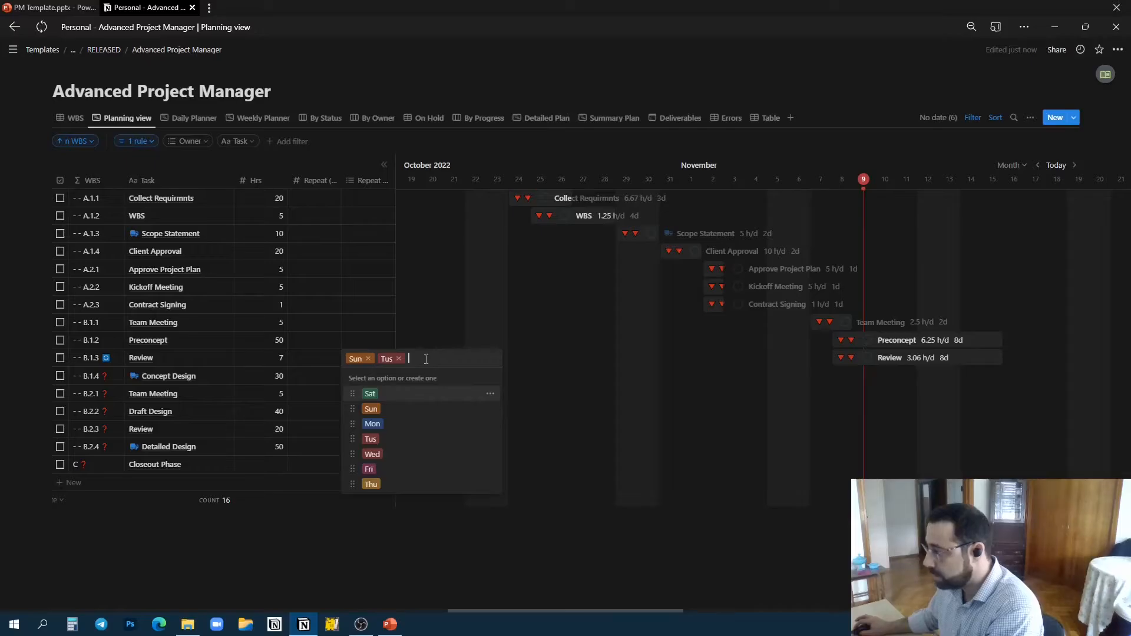
{"action": "left_click", "coordinate": [377, 469]}
{"action": "left_click", "coordinate": [383, 454]}
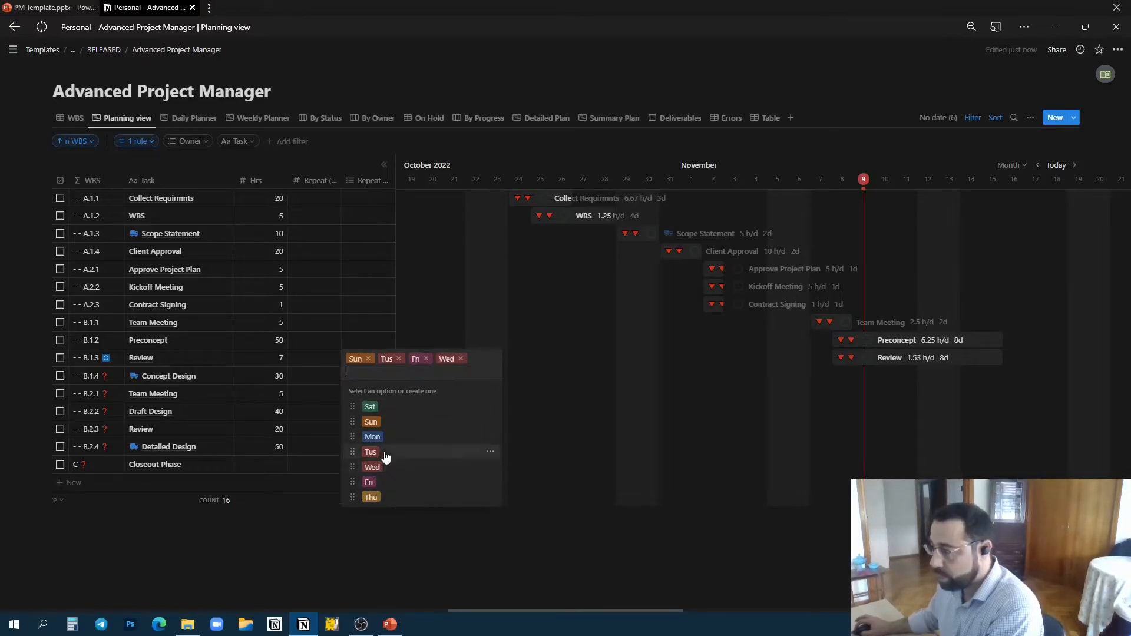
{"action": "left_click", "coordinate": [461, 358]}
{"action": "left_click", "coordinate": [426, 358]}
{"action": "left_click", "coordinate": [399, 359]}
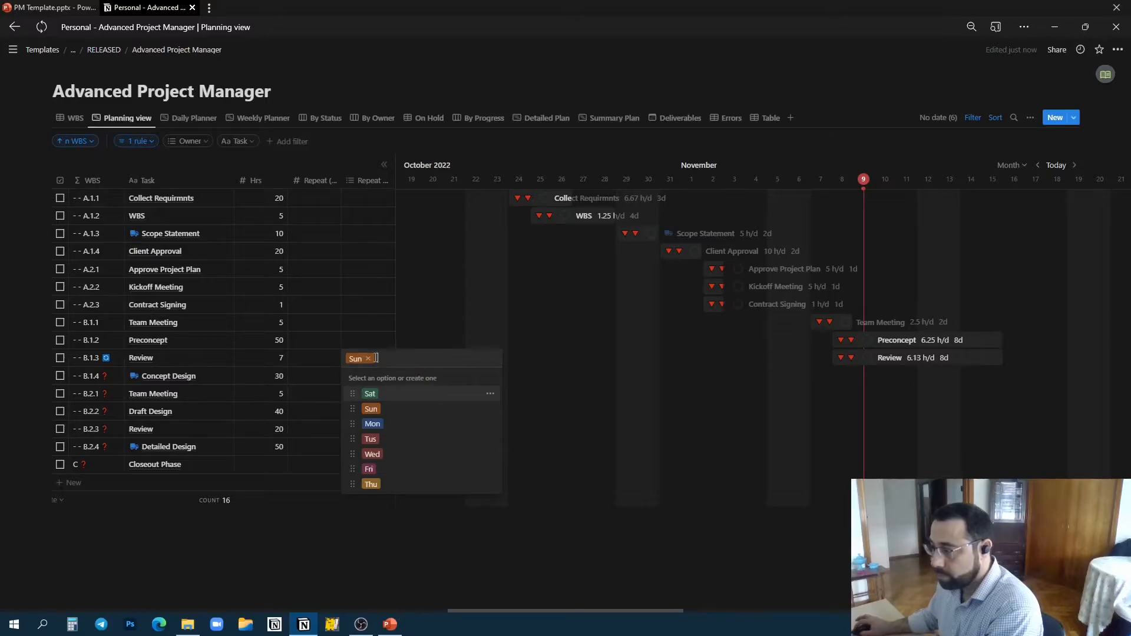
{"action": "left_click", "coordinate": [368, 358]}
Step: Set the B.1.3 Review task's repeat number to 3 and schedule Concept Design from November 13 to 17, 2022
{"action": "left_click", "coordinate": [304, 357]}
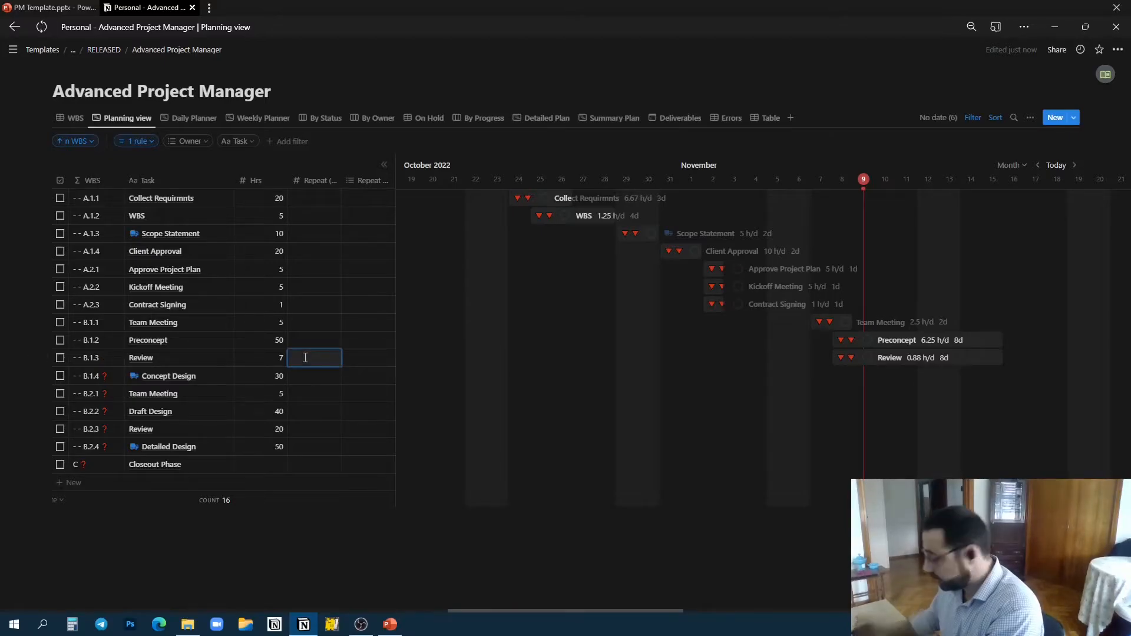
{"action": "type", "text": "3"}
{"action": "key", "text": "Return"}
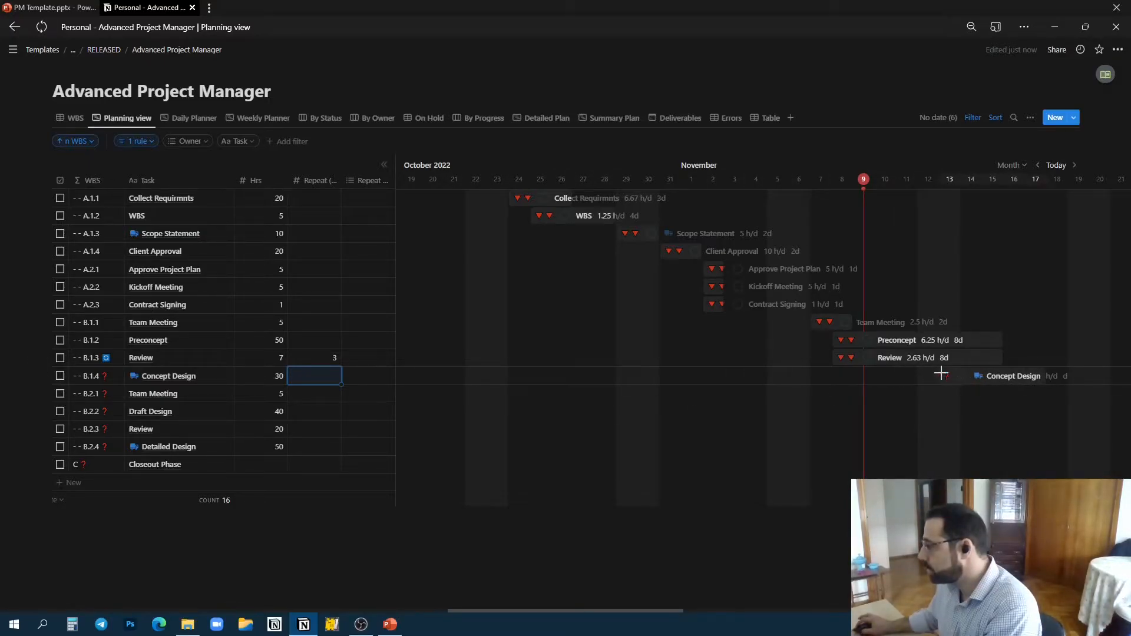
{"action": "left_click", "coordinate": [954, 375]}
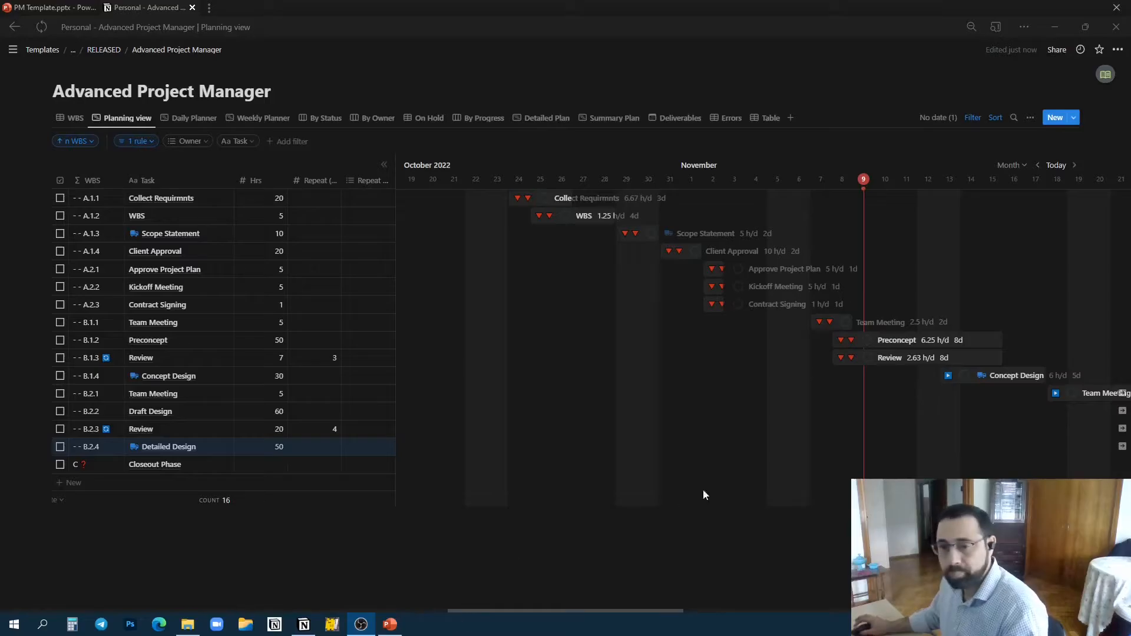
Step: Open the Collect Requirmnts task from the timeline and try 10 and 19 as its hours done
{"action": "scroll", "coordinate": [667, 451], "scroll_direction": "right", "scroll_amount": 5}
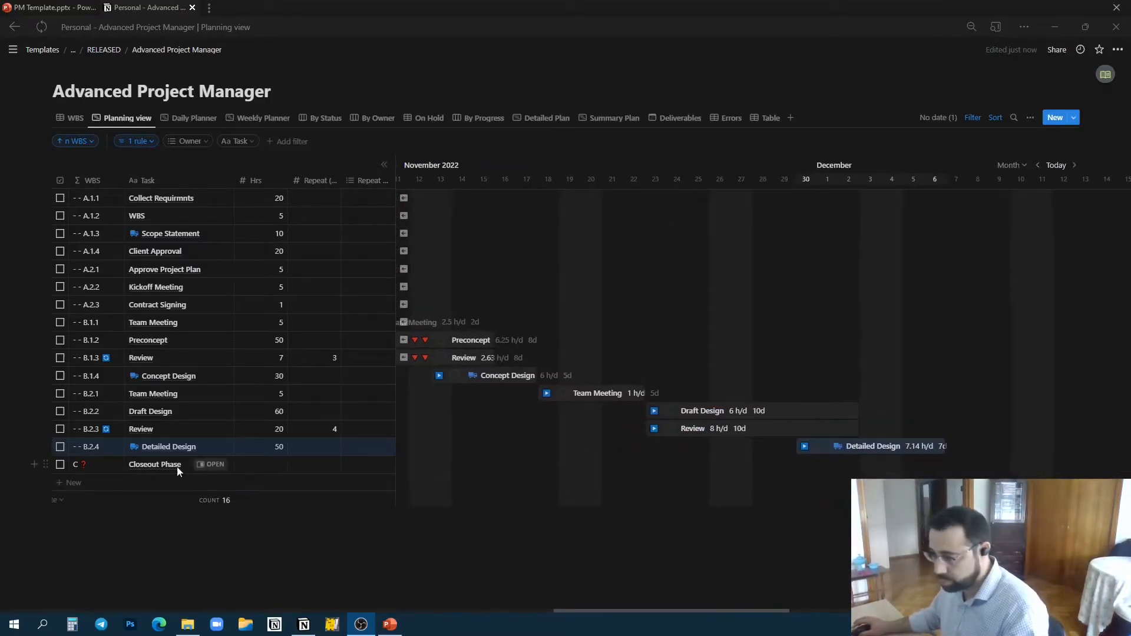
{"action": "scroll", "coordinate": [819, 497], "scroll_direction": "left", "scroll_amount": 3}
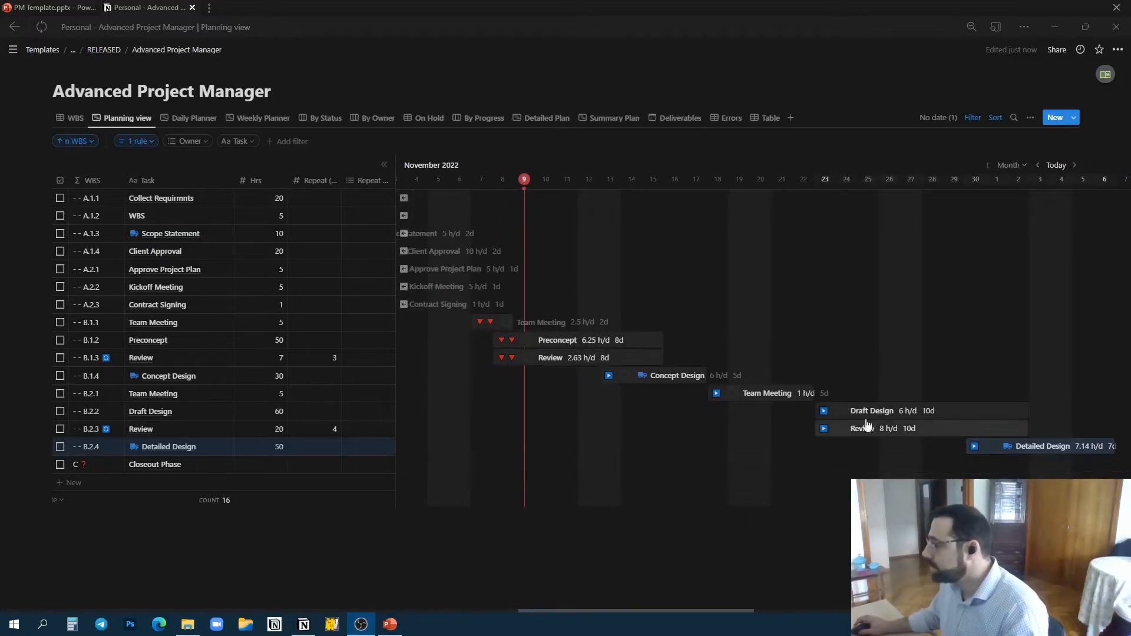
{"action": "scroll", "coordinate": [528, 342], "scroll_direction": "left", "scroll_amount": 3}
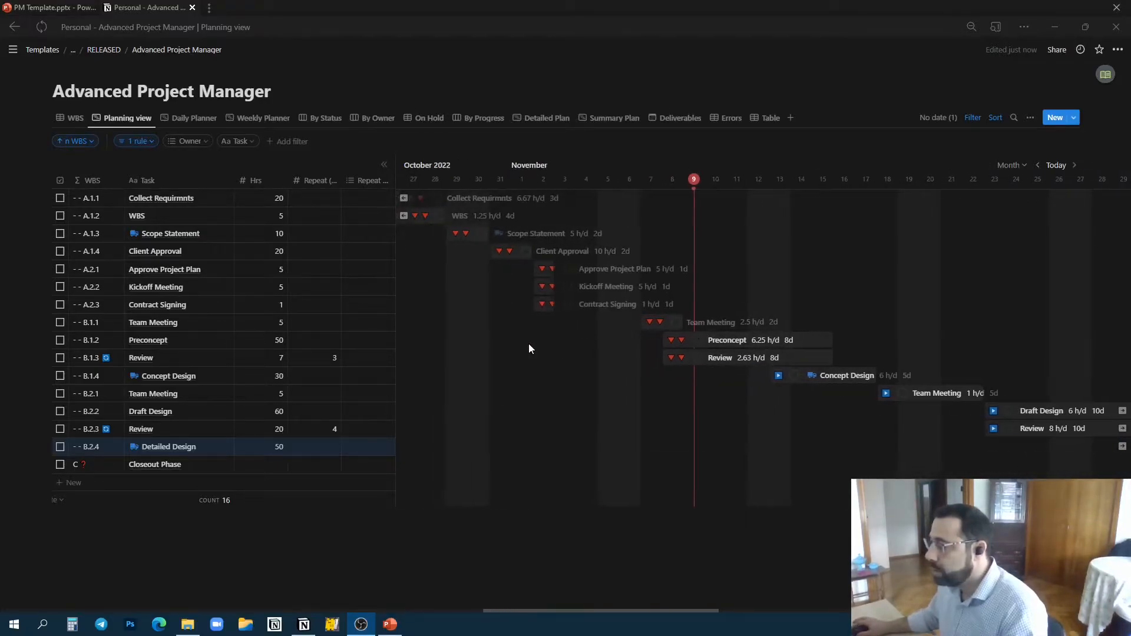
{"action": "scroll", "coordinate": [536, 353], "scroll_direction": "left", "scroll_amount": 3}
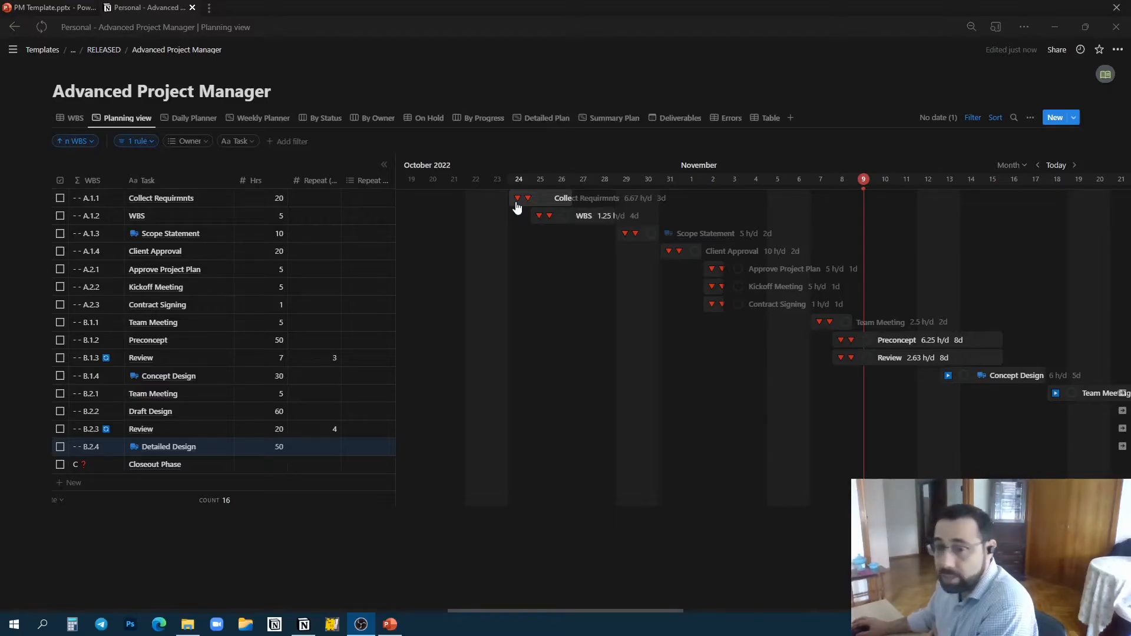
{"action": "left_click", "coordinate": [553, 200]}
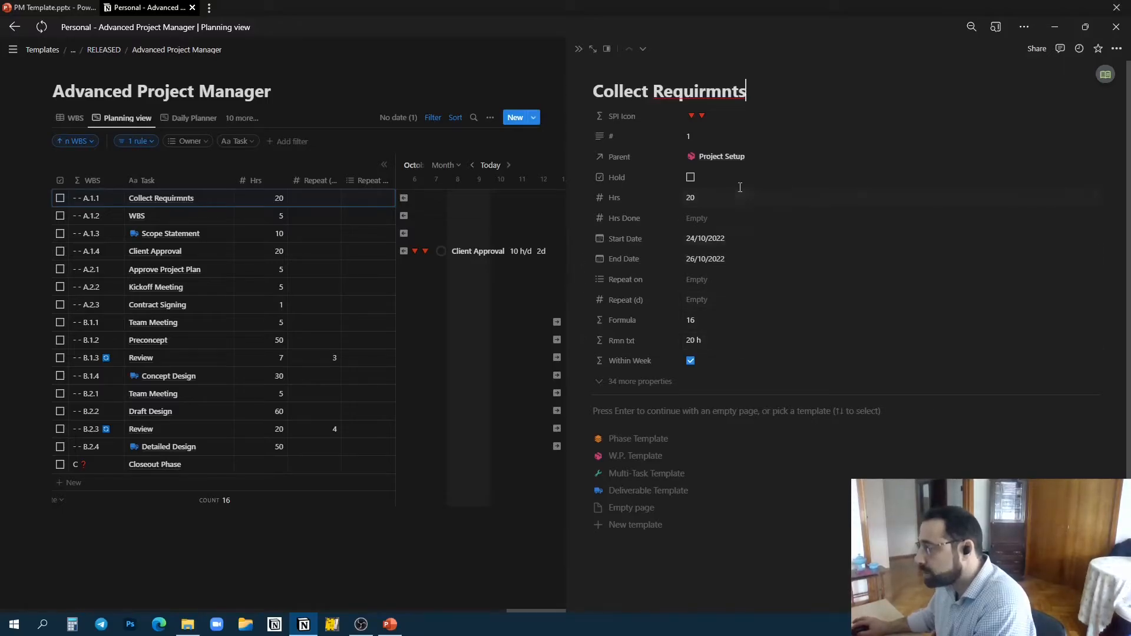
{"action": "left_click", "coordinate": [741, 221]}
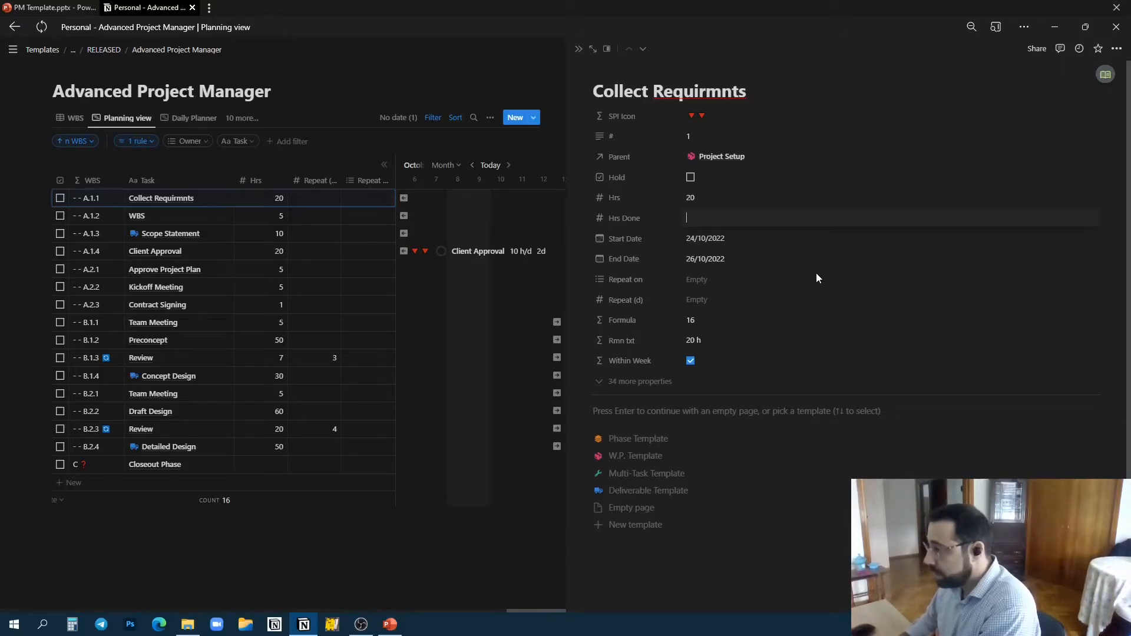
{"action": "type", "text": "10"}
{"action": "key", "text": "Return"}
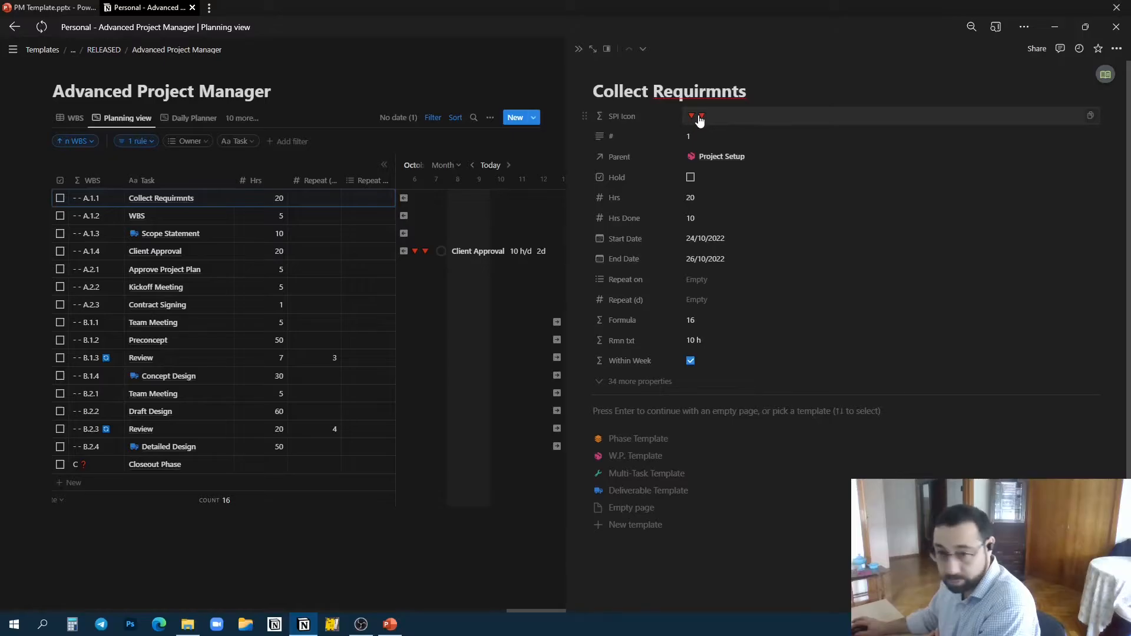
{"action": "left_click", "coordinate": [709, 219]}
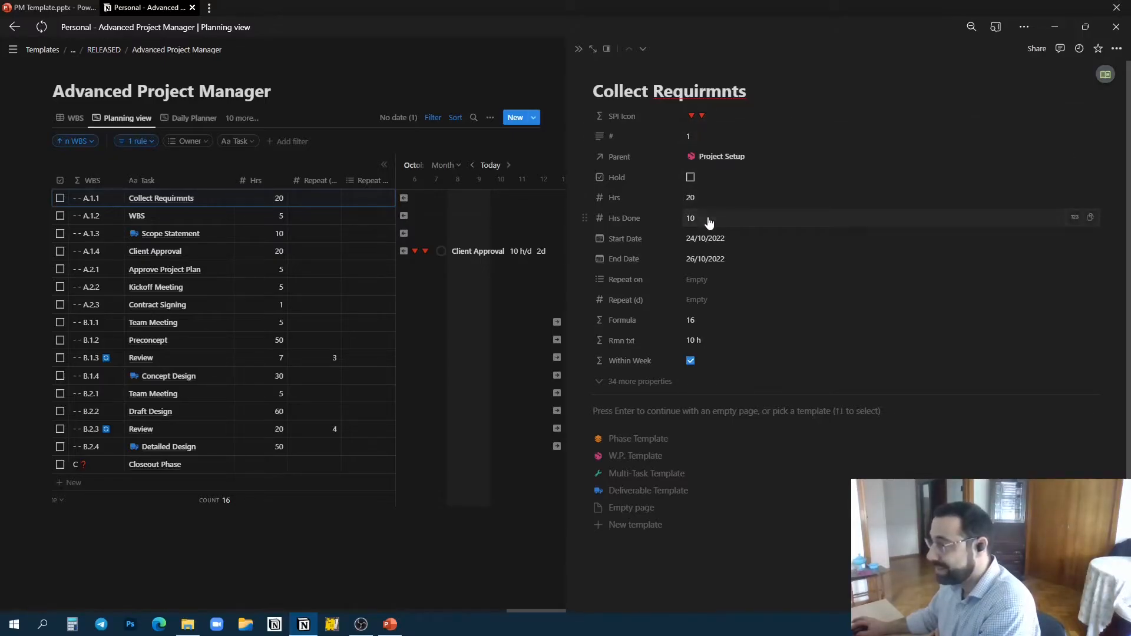
{"action": "key", "text": "BackSpace"}
{"action": "type", "text": "9"}
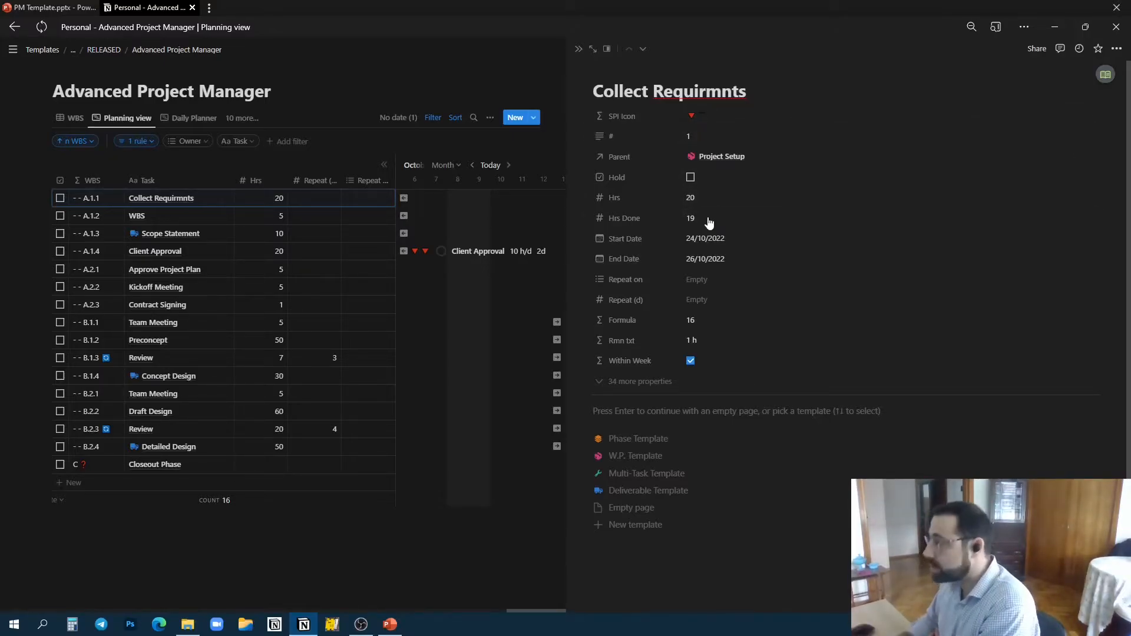
{"action": "key", "text": "Return"}
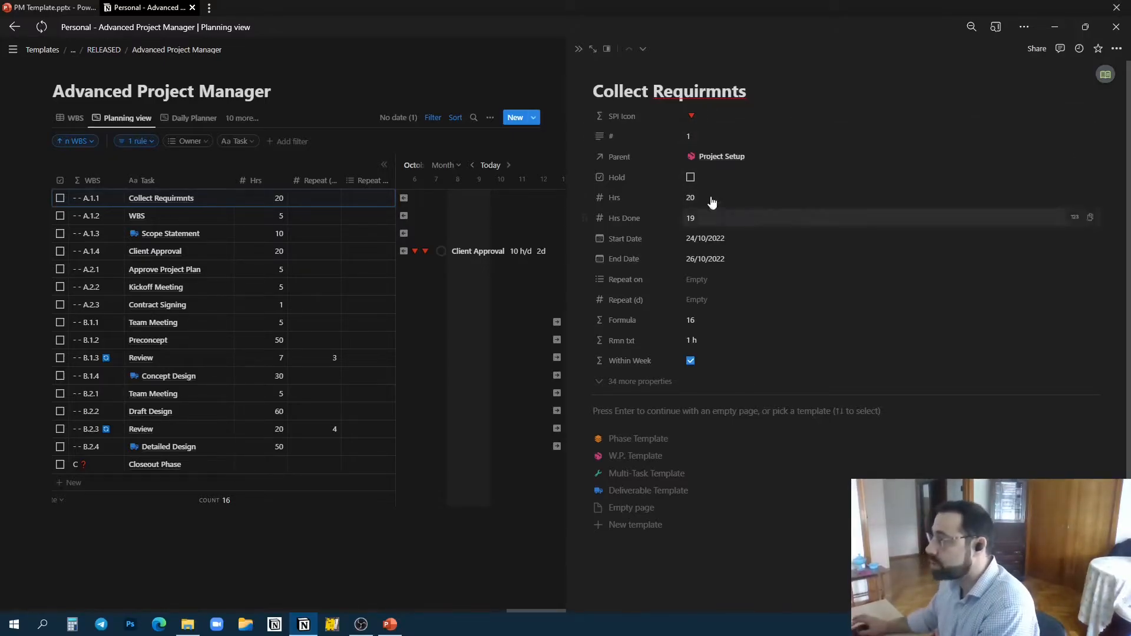
Step: Correct the spelling of the open task's title to Collect Requirements
{"action": "right_click", "coordinate": [704, 95]}
{"action": "mouse_move", "coordinate": [677, 101]}
{"action": "left_click", "coordinate": [734, 100]}
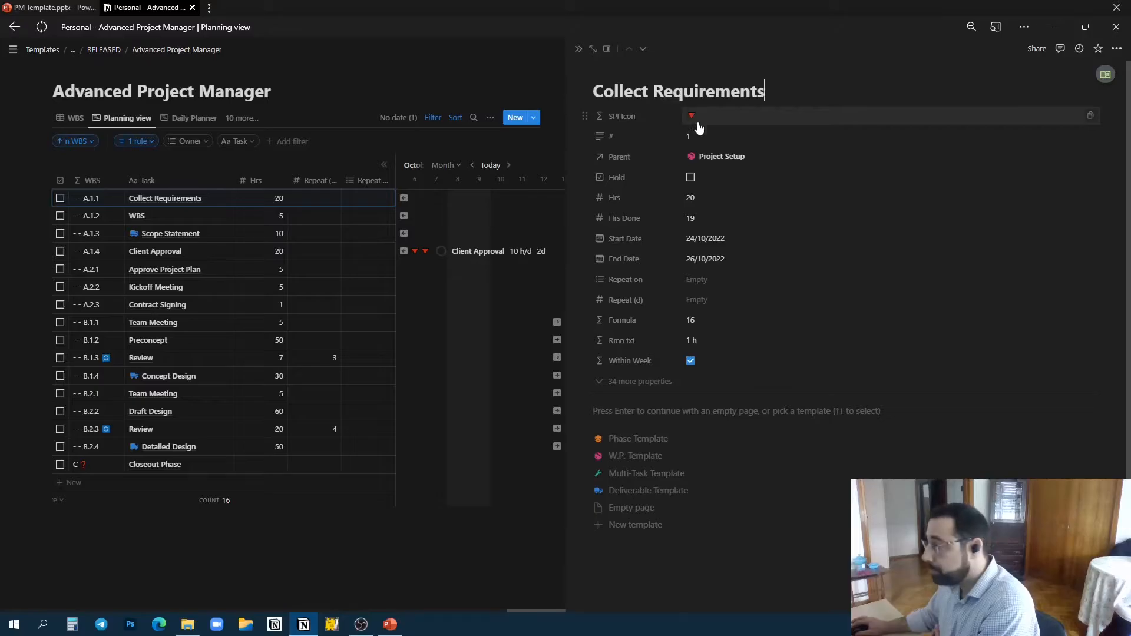
Step: Set the Collect Requirements task's hours done to 20, and raise the value to 35
{"action": "left_click", "coordinate": [701, 219]}
{"action": "type", "text": "20"}
{"action": "key", "text": "Return"}
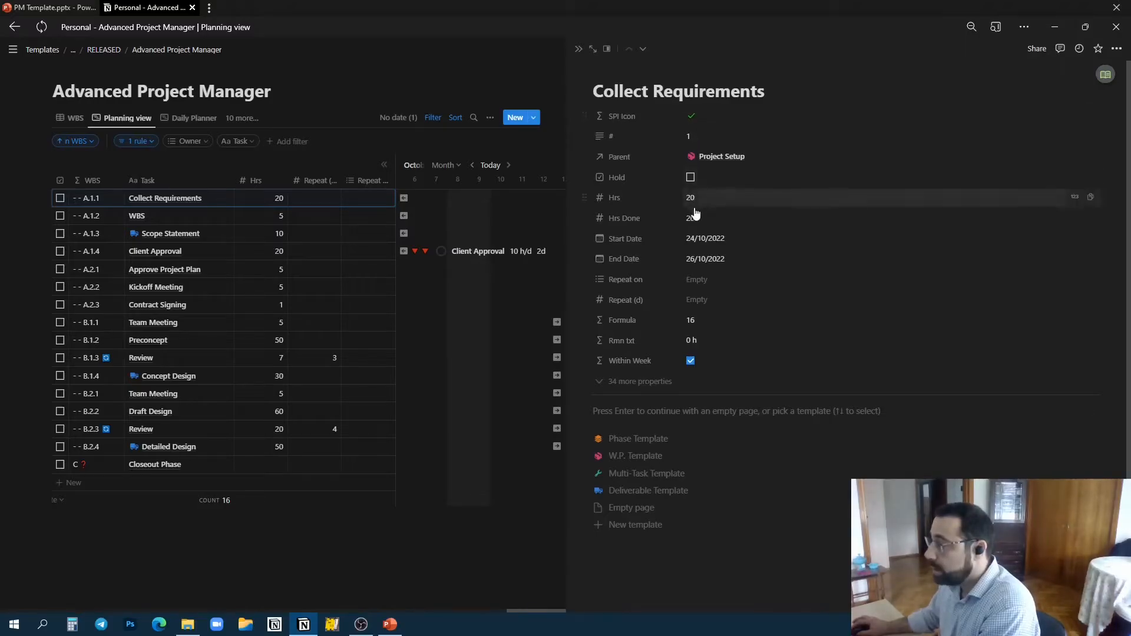
{"action": "type", "text": "35"}
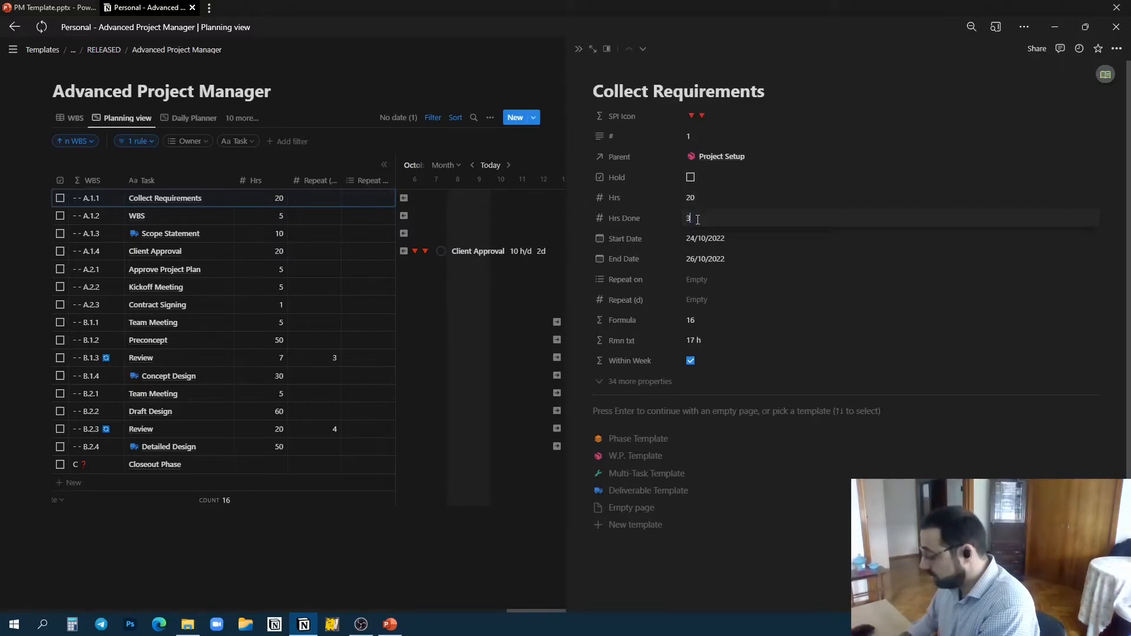
{"action": "key", "text": "Return"}
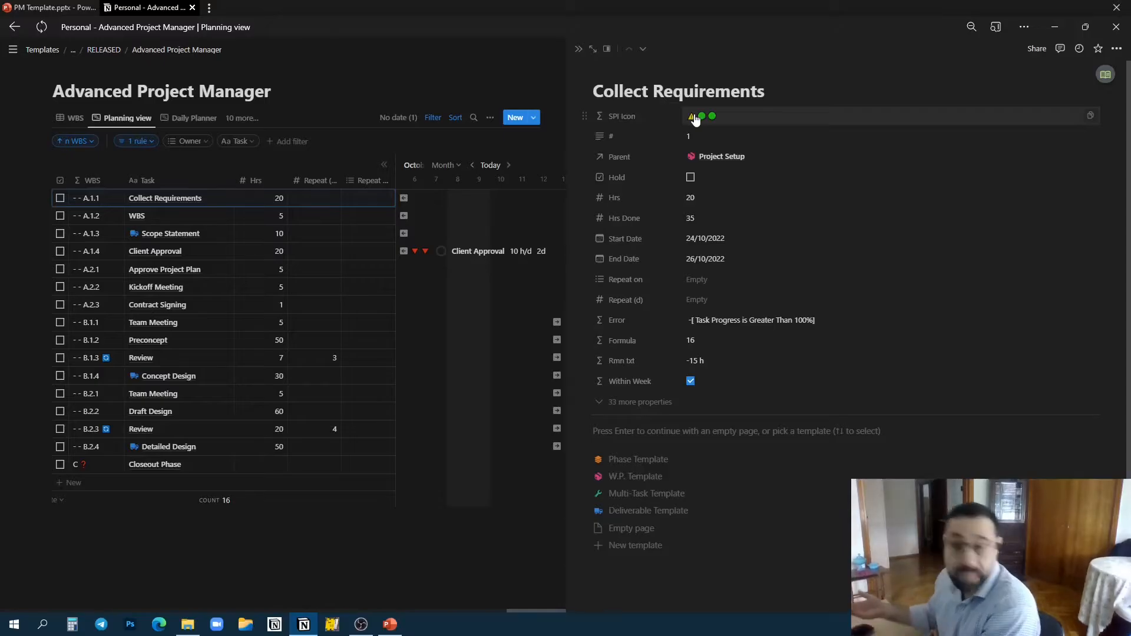
Step: Set the Collect Requirements task's planned hours to 35 and close its page
{"action": "left_click", "coordinate": [704, 198]}
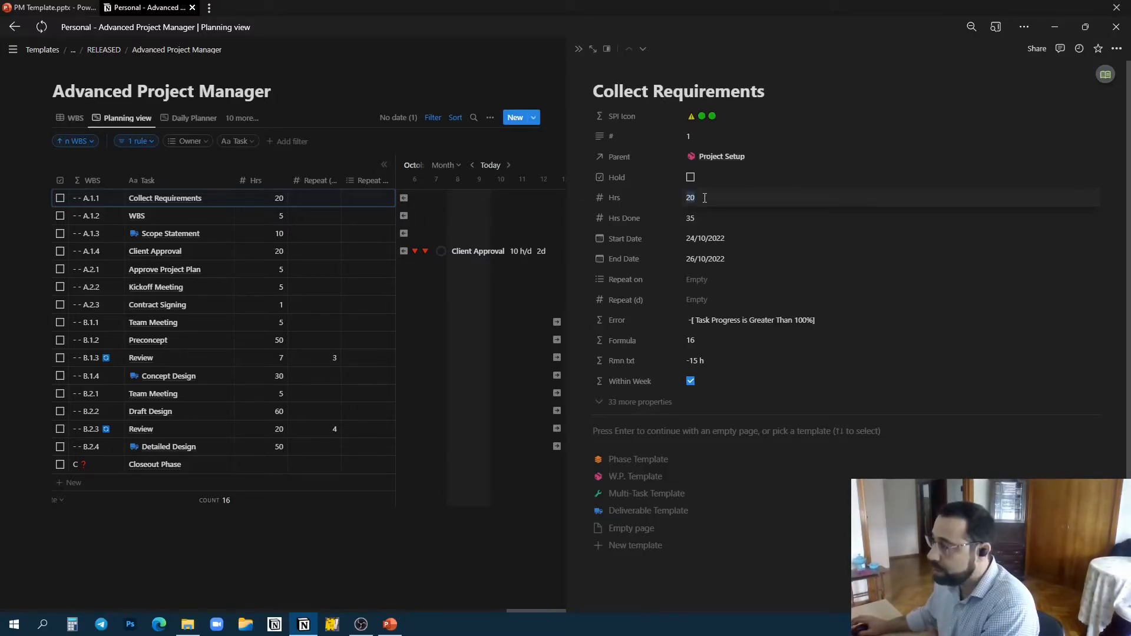
{"action": "type", "text": "35"}
{"action": "key", "text": "Return"}
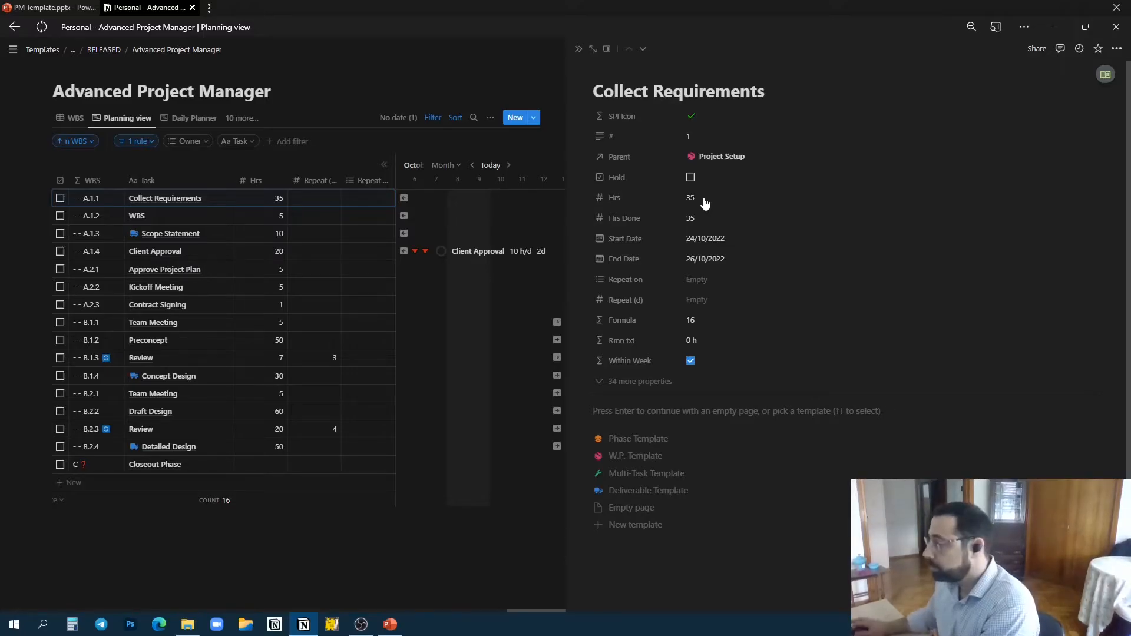
{"action": "left_click", "coordinate": [579, 51]}
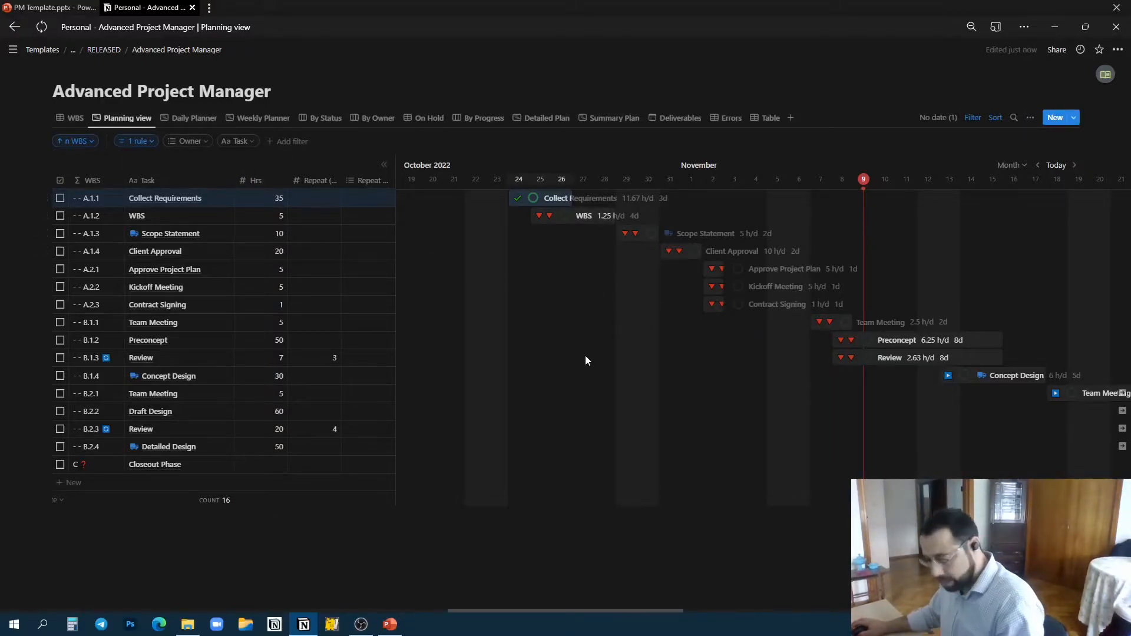
Step: Open the Preconcept task from the timeline, record 10 hours done, and close its page
{"action": "scroll", "coordinate": [588, 362], "scroll_direction": "right", "scroll_amount": 5}
{"action": "scroll", "coordinate": [615, 385], "scroll_direction": "right", "scroll_amount": 2}
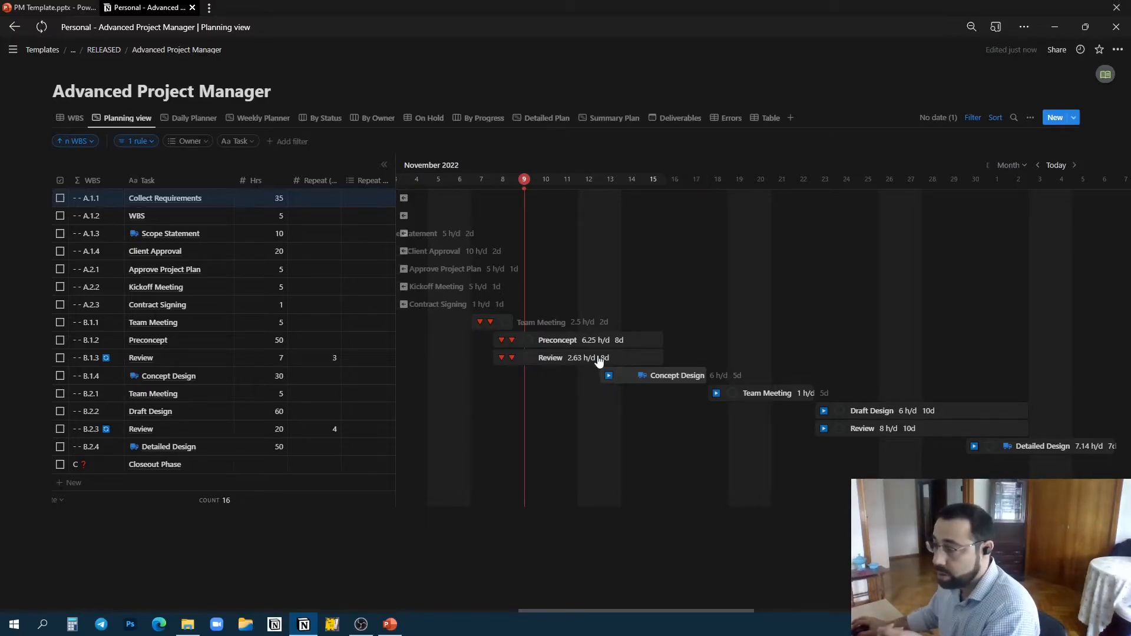
{"action": "left_click", "coordinate": [555, 342]}
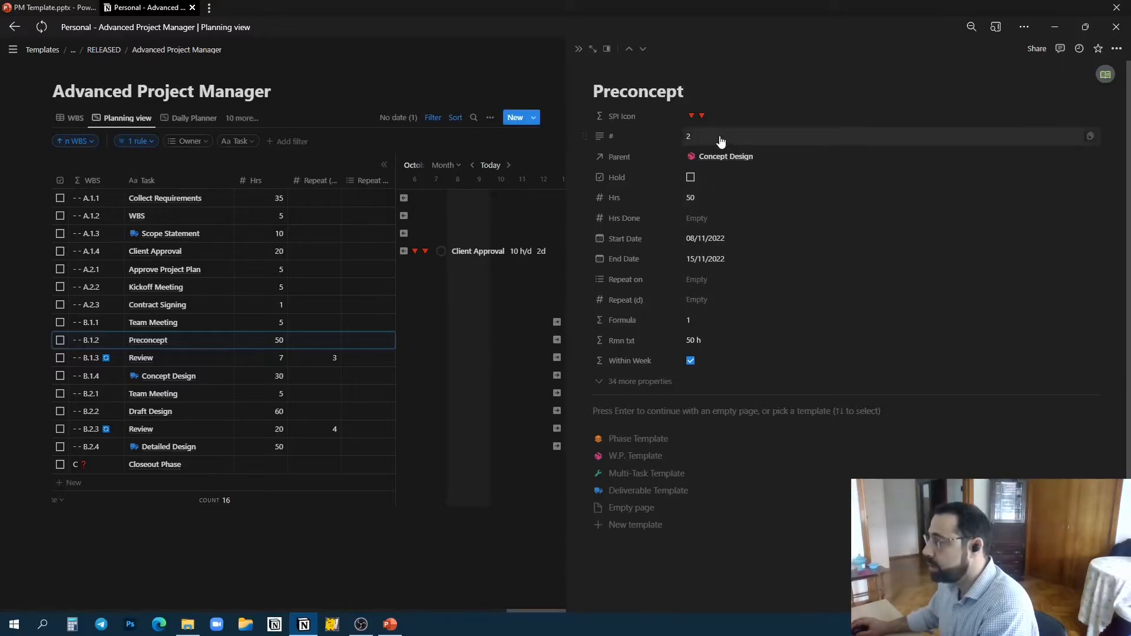
{"action": "left_click", "coordinate": [717, 219]}
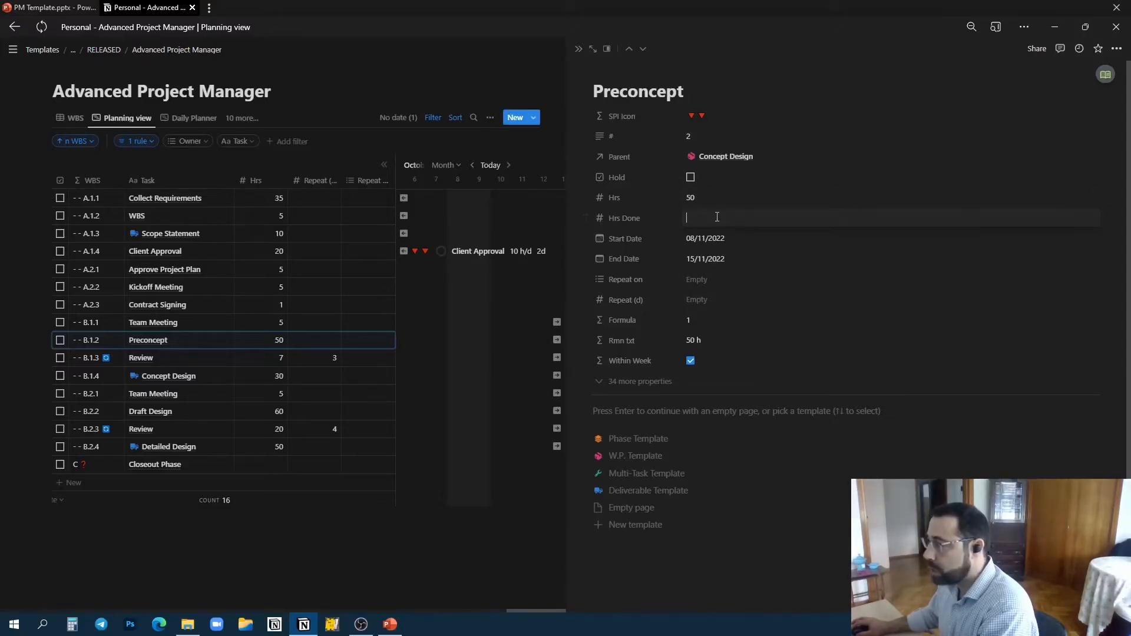
{"action": "type", "text": "10"}
{"action": "key", "text": "Return"}
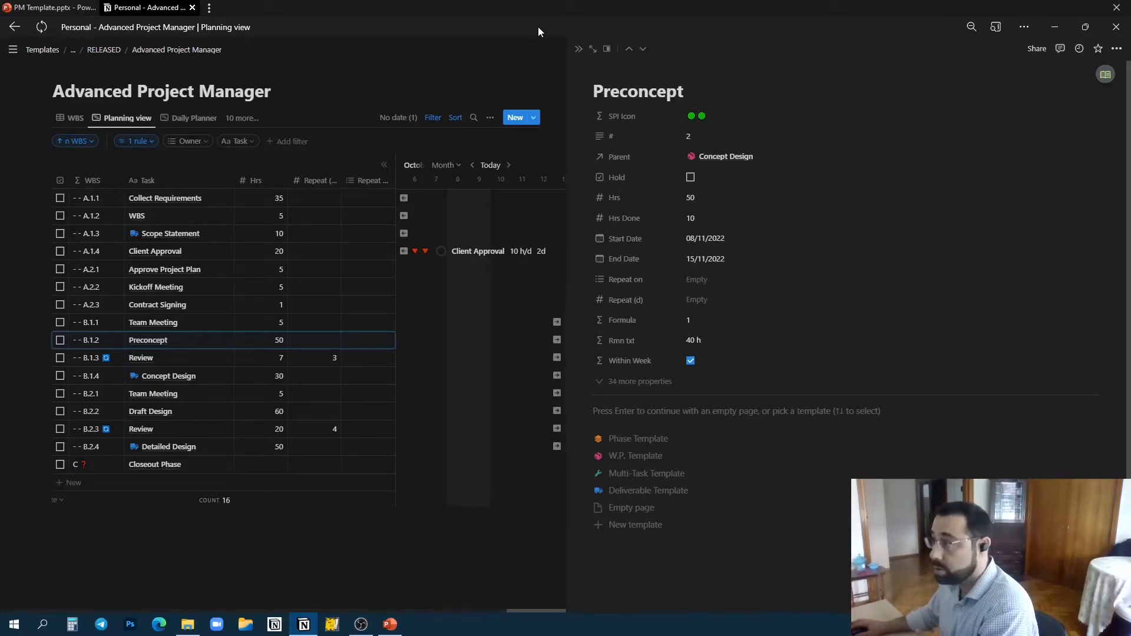
{"action": "left_click", "coordinate": [579, 49]}
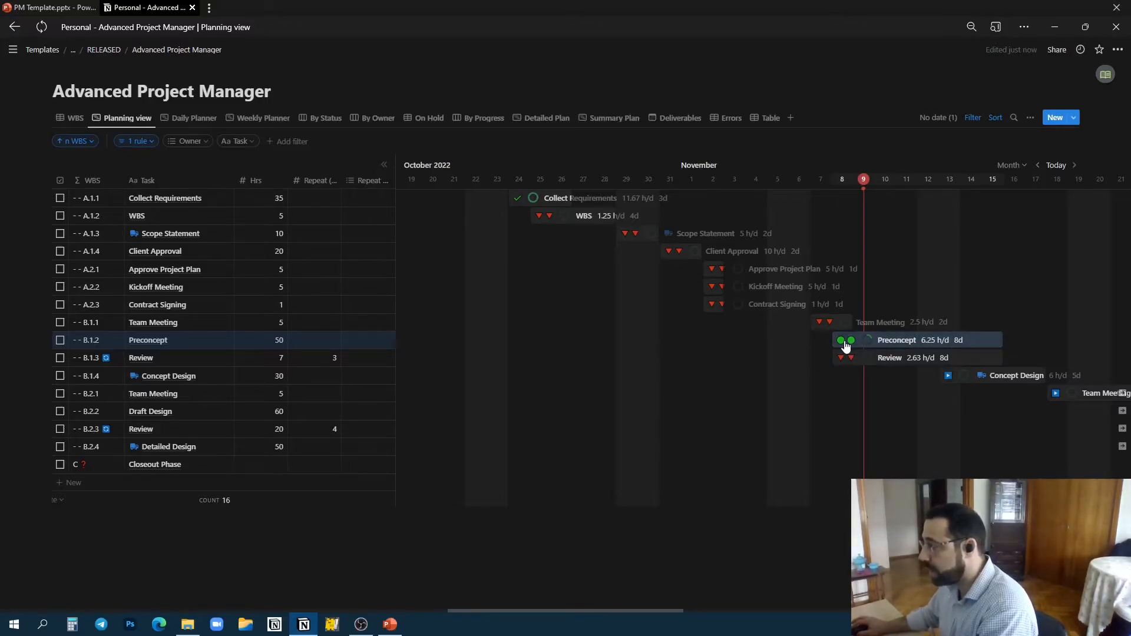
Step: Reopen Preconcept, try 5 and 6 as its hours done, settle on 7, and close the page
{"action": "left_click", "coordinate": [951, 343]}
{"action": "left_click", "coordinate": [719, 218]}
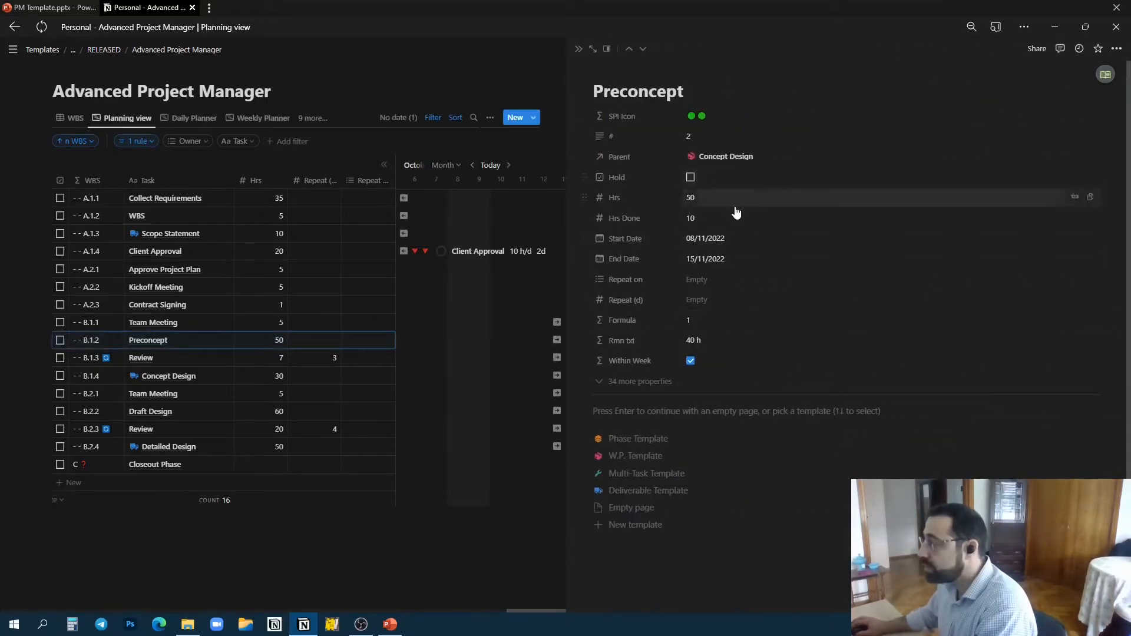
{"action": "key", "text": "BackSpace"}
{"action": "key", "text": "BackSpace"}
{"action": "type", "text": "5"}
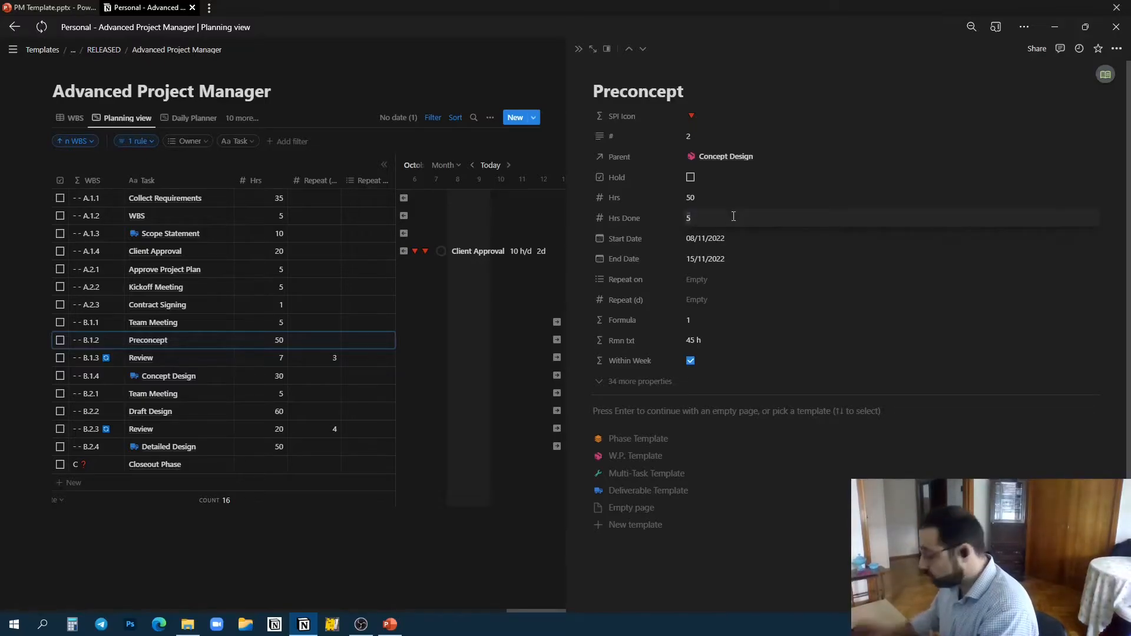
{"action": "key", "text": "BackSpace"}
{"action": "type", "text": "6"}
{"action": "key", "text": "Return"}
{"action": "left_click", "coordinate": [745, 218]}
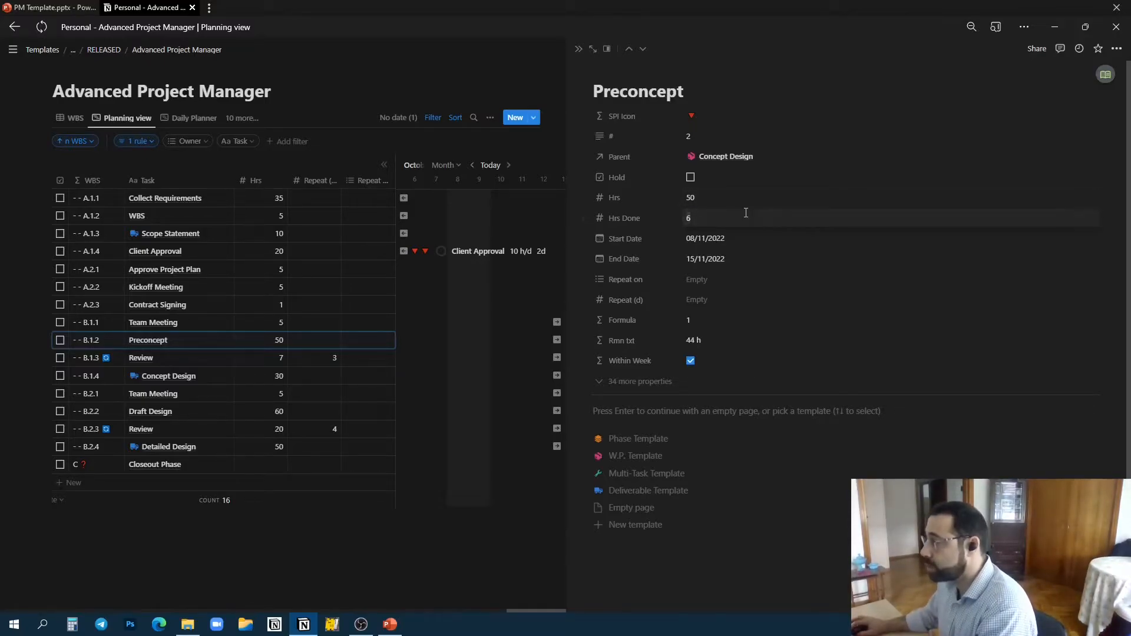
{"action": "key", "text": "BackSpace"}
{"action": "type", "text": "7"}
{"action": "key", "text": "Return"}
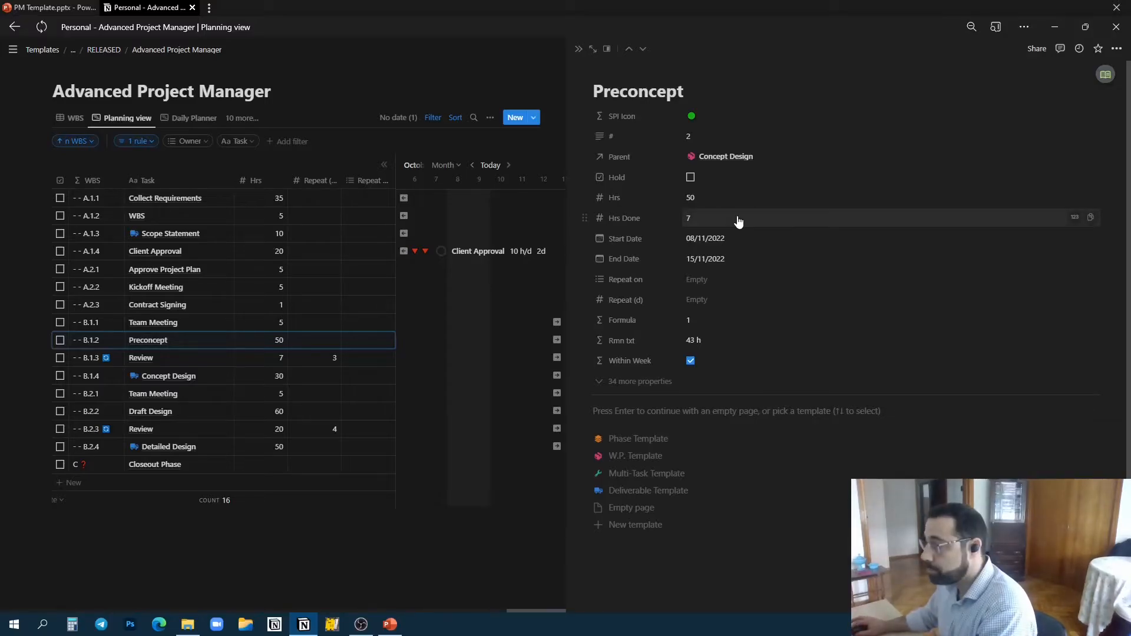
{"action": "left_click", "coordinate": [578, 49]}
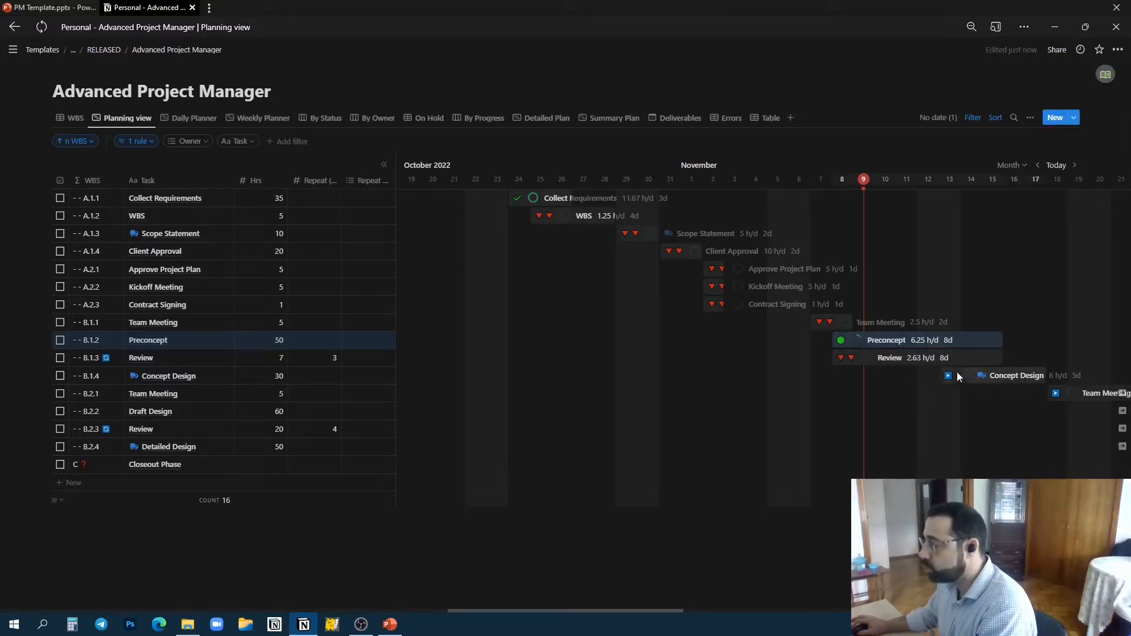
Step: Open the B.1.4 Concept Design task, record 10 hours done, and close its page
{"action": "left_click", "coordinate": [960, 378]}
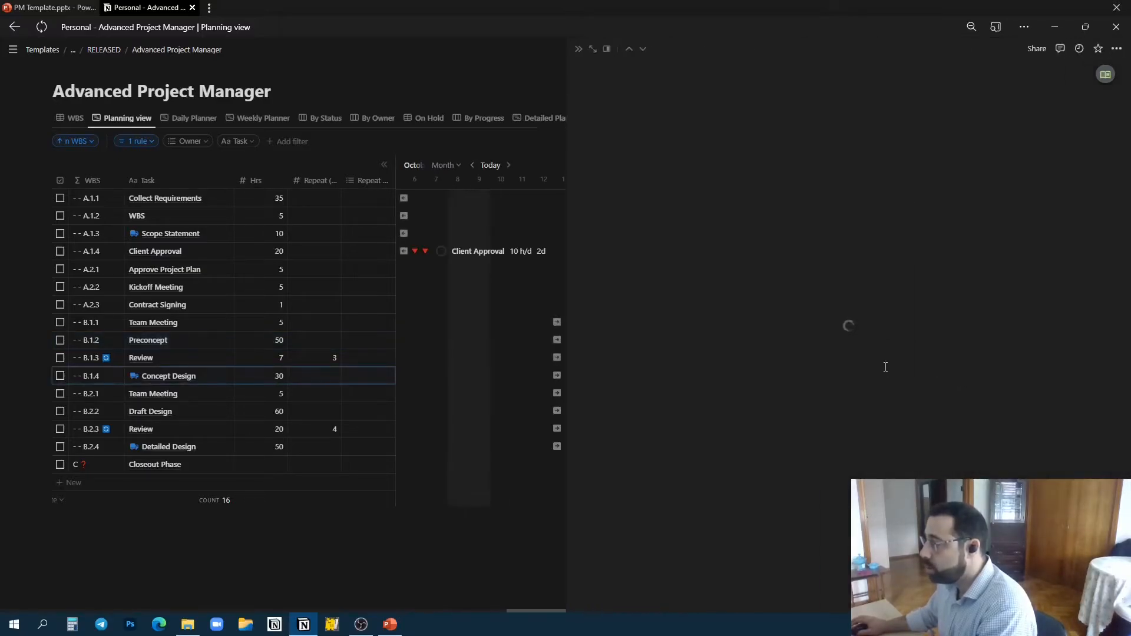
{"action": "left_click", "coordinate": [718, 218]}
{"action": "type", "text": "10"}
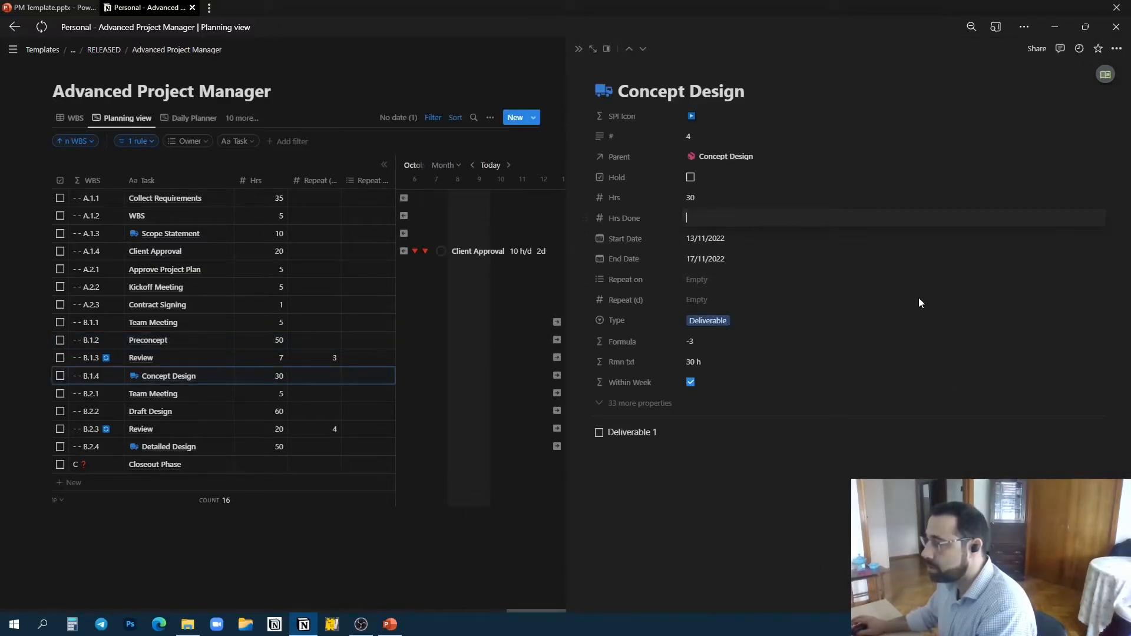
{"action": "key", "text": "Return"}
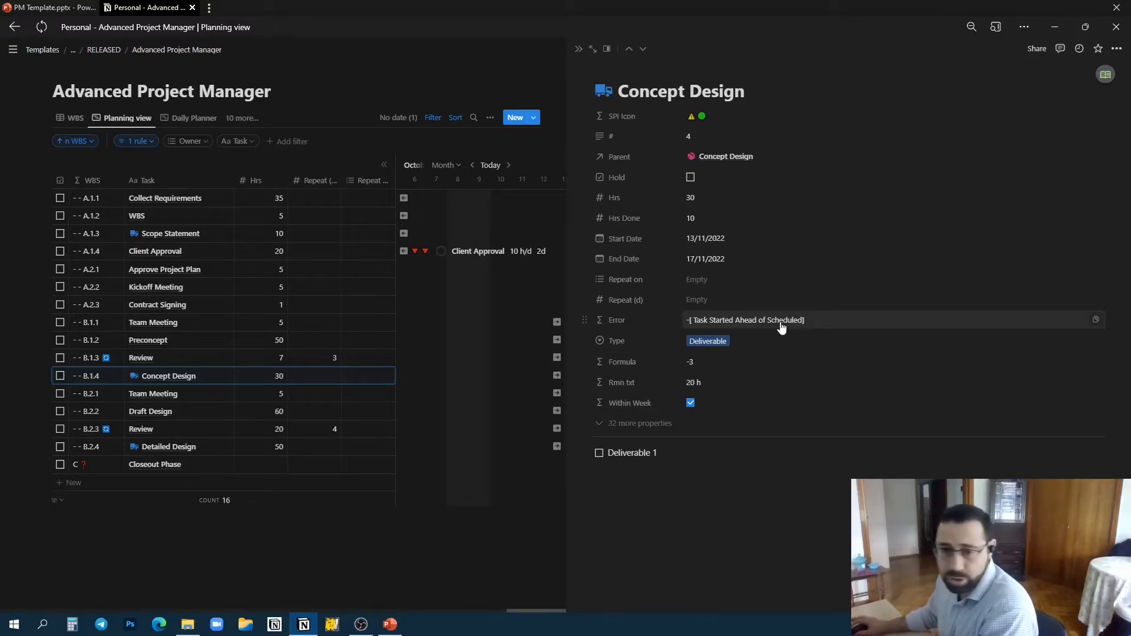
{"action": "left_click", "coordinate": [579, 50]}
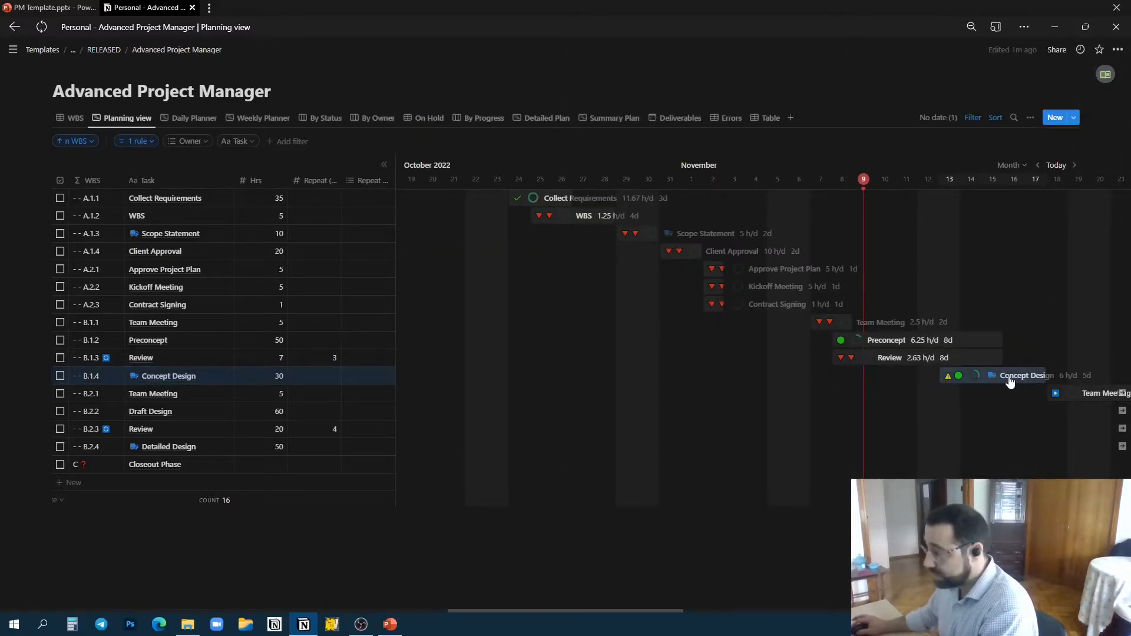
Step: Try moving Concept Design on the timeline to November 9 to 13, and undo the move
{"action": "left_click_drag", "start_coordinate": [1009, 382], "coordinate": [915, 377]}
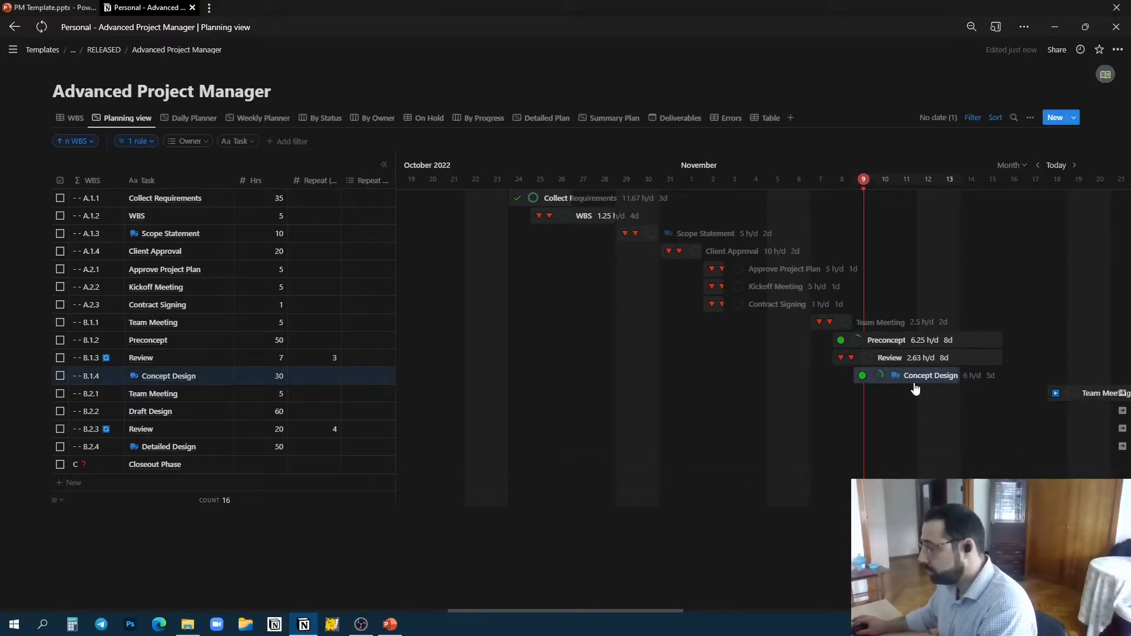
{"action": "key", "text": "ctrl+z"}
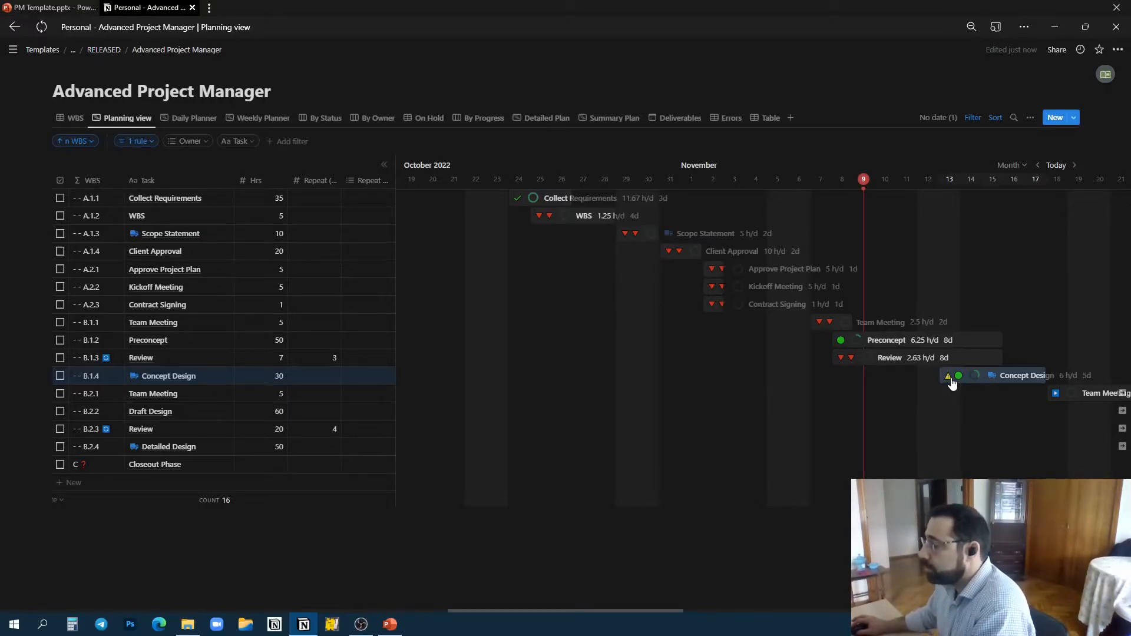
Step: Reopen the Concept Design task and set its hours done to 0
{"action": "left_click", "coordinate": [1008, 377]}
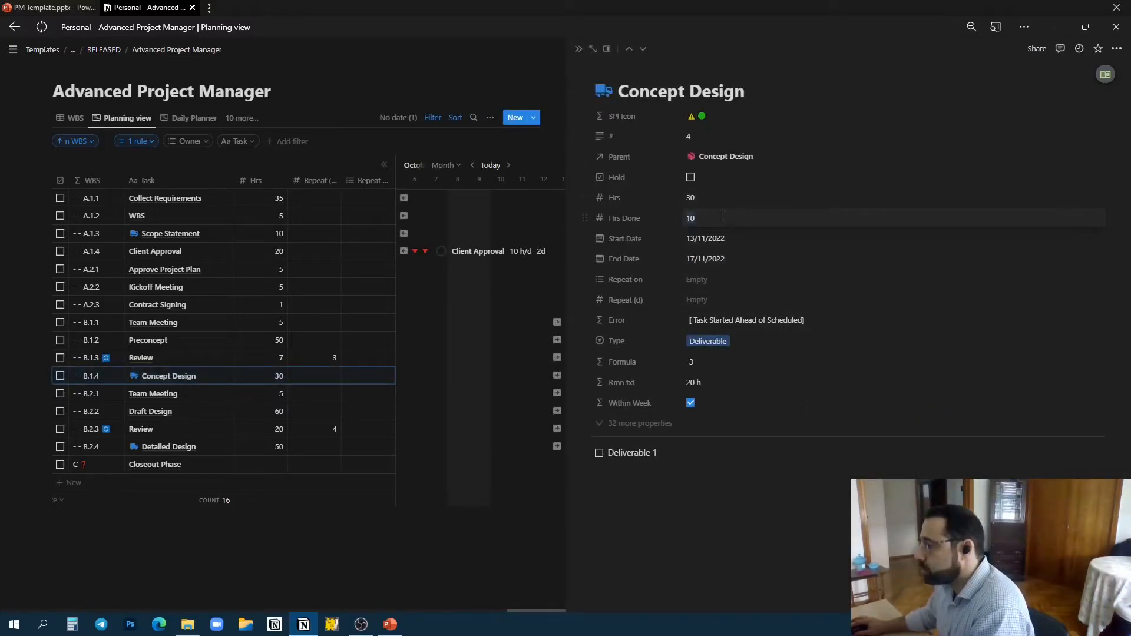
{"action": "type", "text": "0"}
{"action": "key", "text": "Return"}
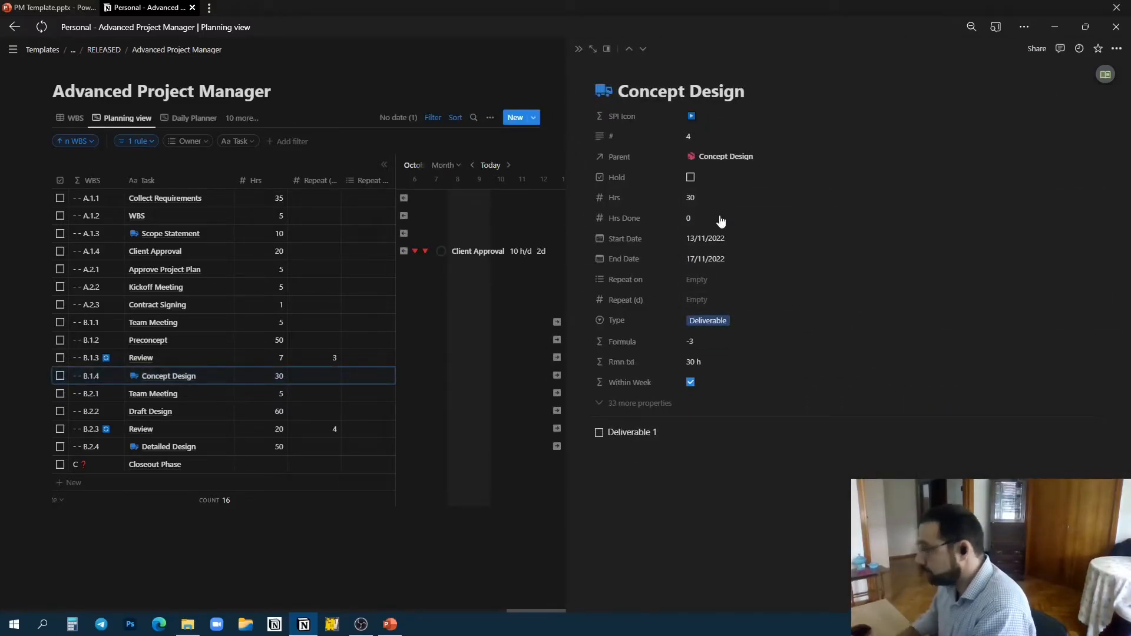
Step: Close the Concept Design page and compare the tasks in the Daily Planner with the Planning view timeline
{"action": "left_click", "coordinate": [579, 48]}
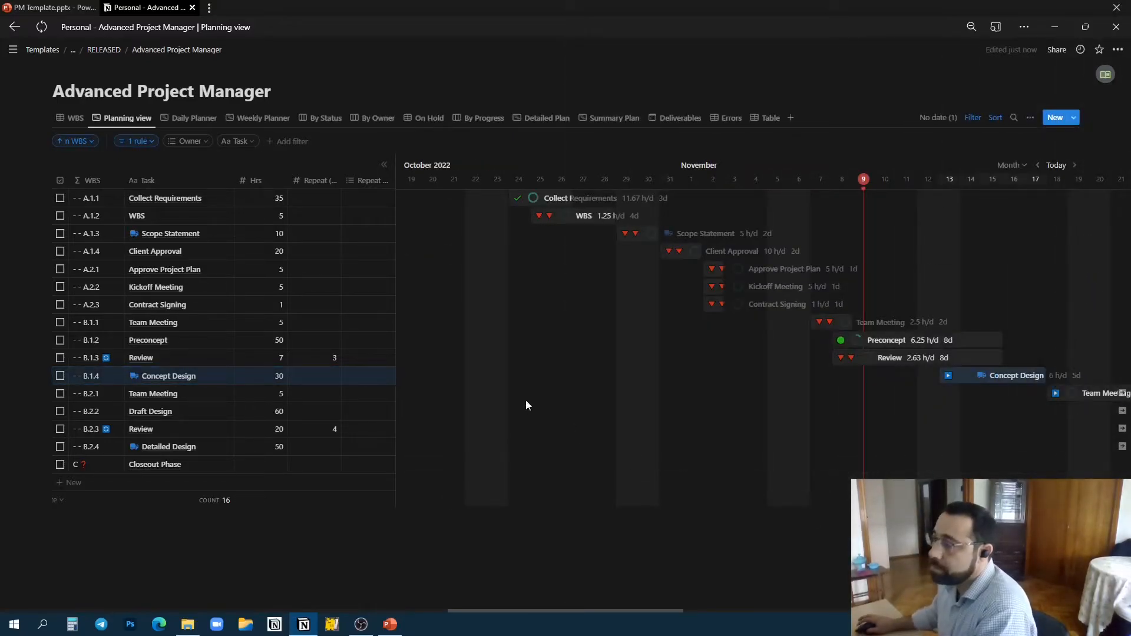
{"action": "left_click", "coordinate": [179, 119]}
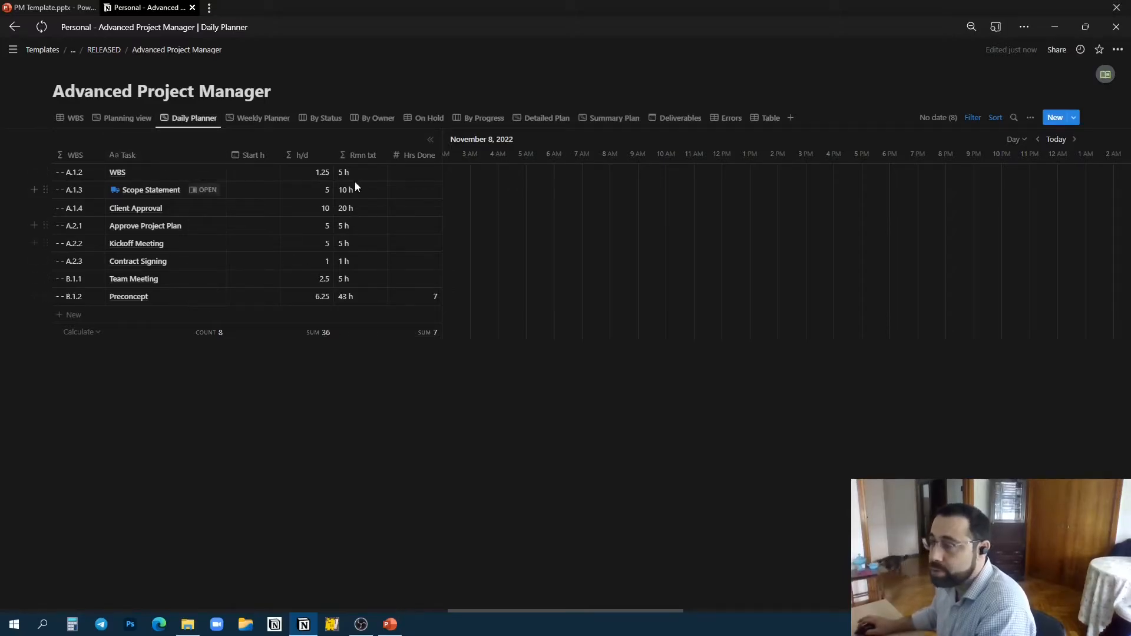
{"action": "left_click", "coordinate": [118, 120]}
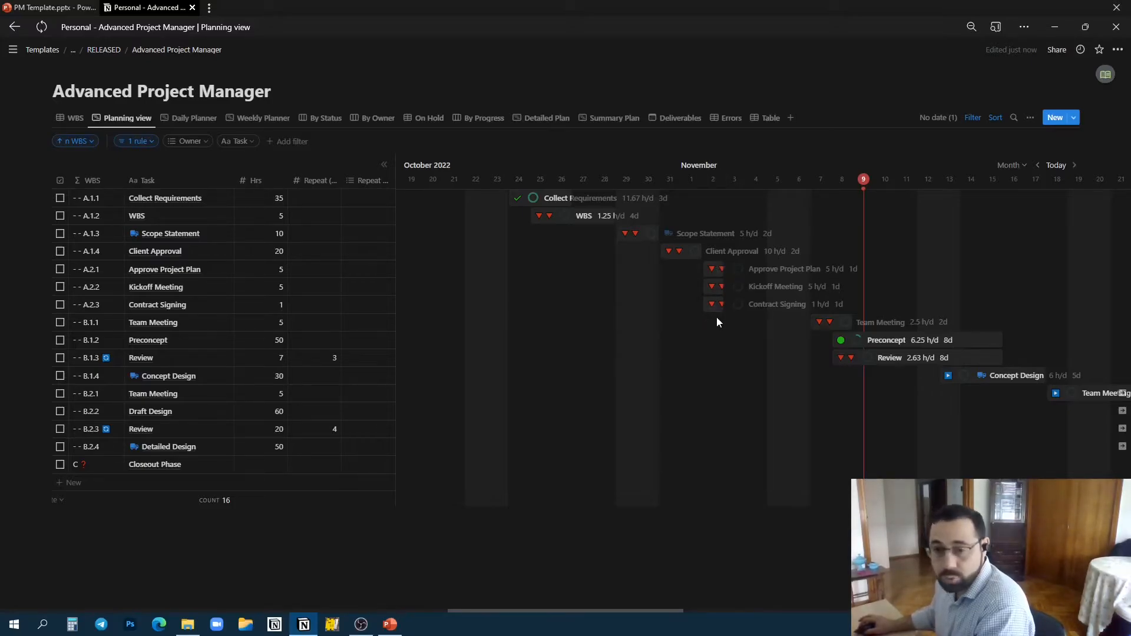
{"action": "left_click", "coordinate": [187, 118]}
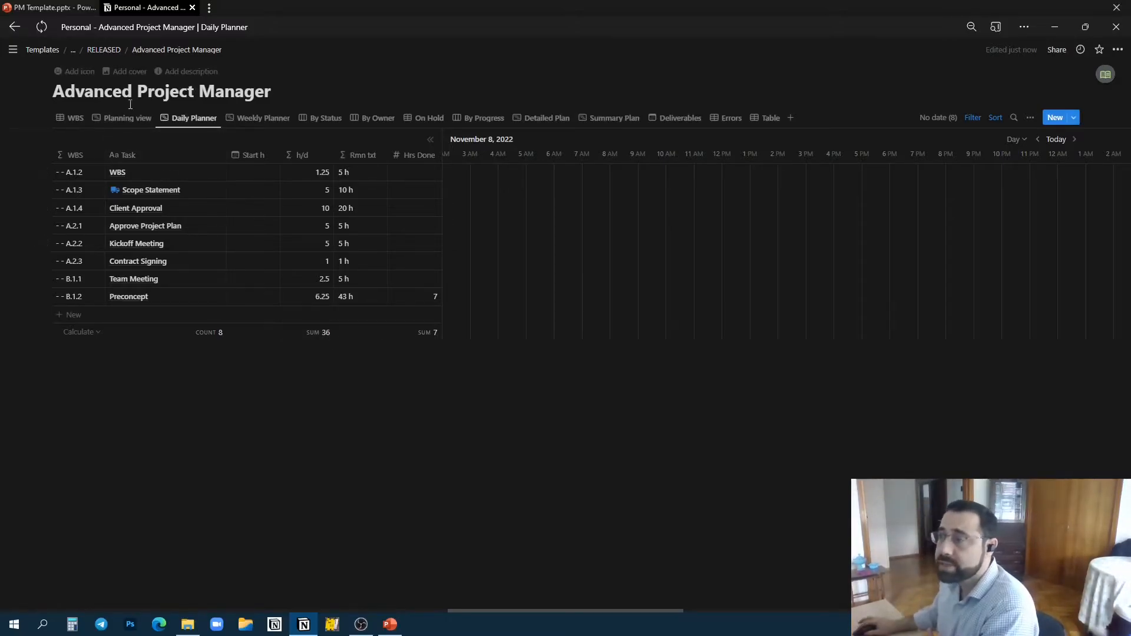
{"action": "left_click", "coordinate": [118, 124]}
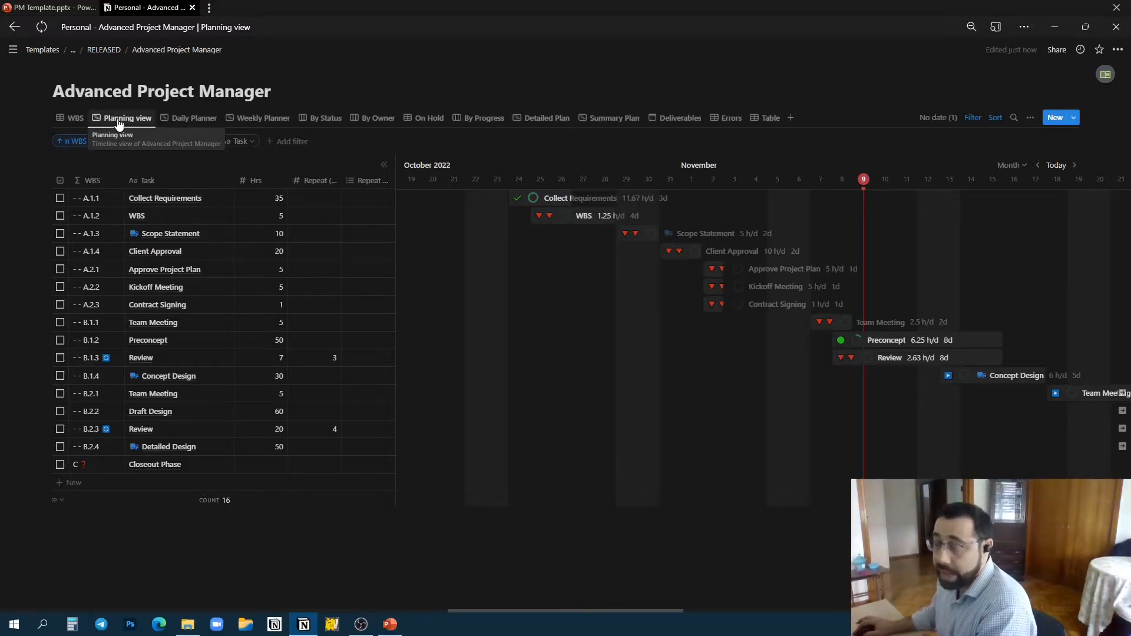
Step: Record 5 hours done for the A.1.2 WBS task in the Daily Planner
{"action": "left_click", "coordinate": [186, 121]}
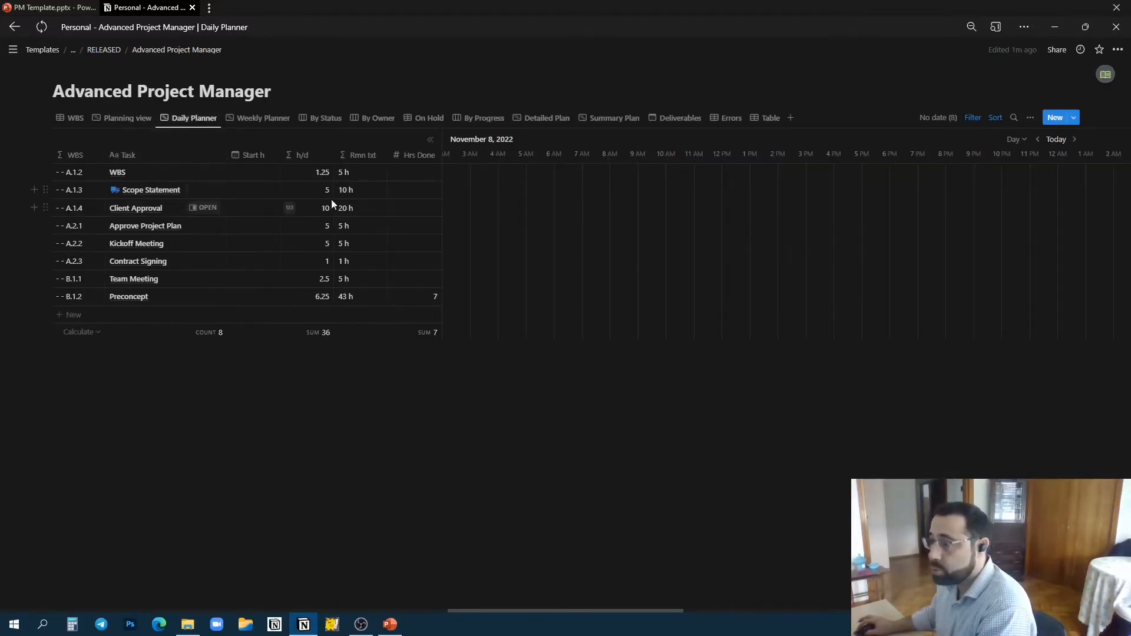
{"action": "left_click", "coordinate": [407, 190]}
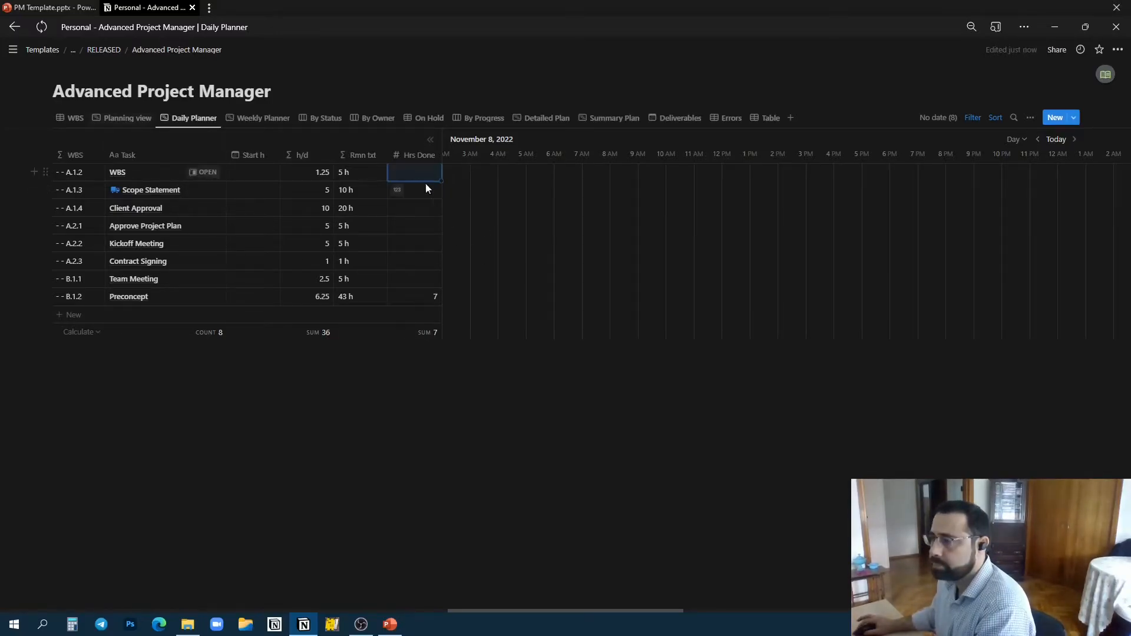
{"action": "type", "text": "5"}
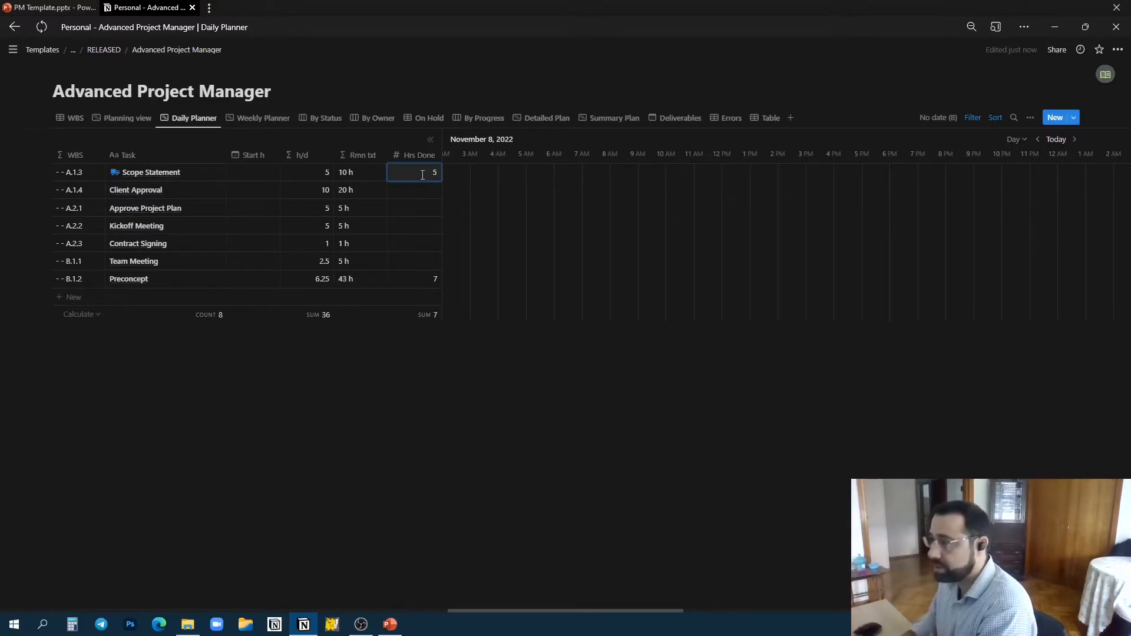
{"action": "key", "text": "Return"}
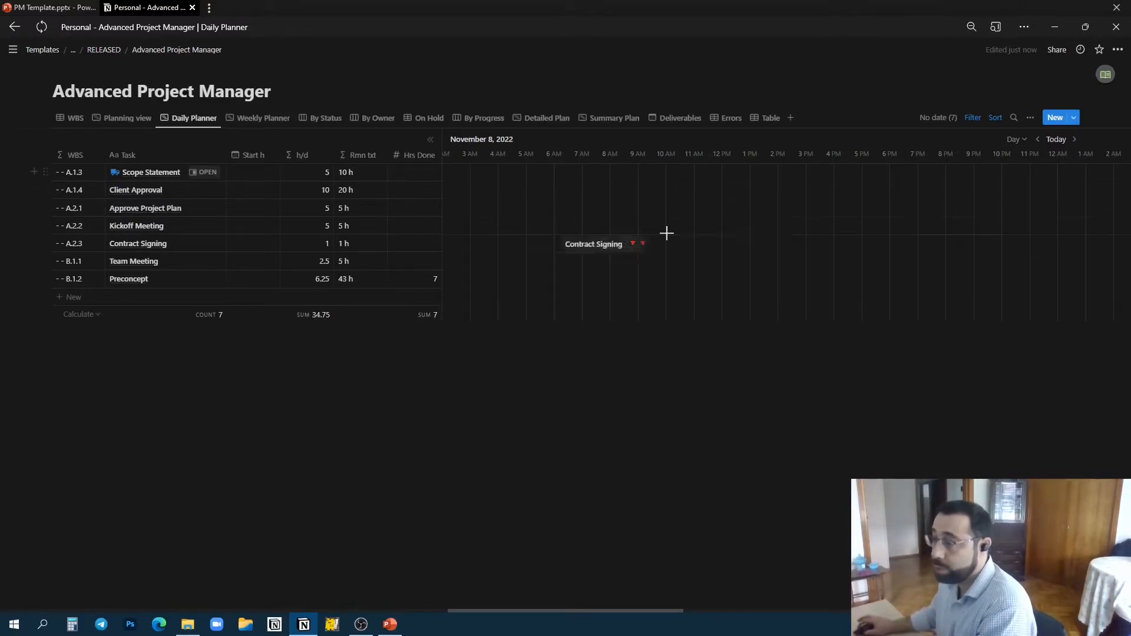
Step: Extend the A.1.4 Client Approval task on the Planning view timeline so it ends on November 2
{"action": "left_click", "coordinate": [117, 117]}
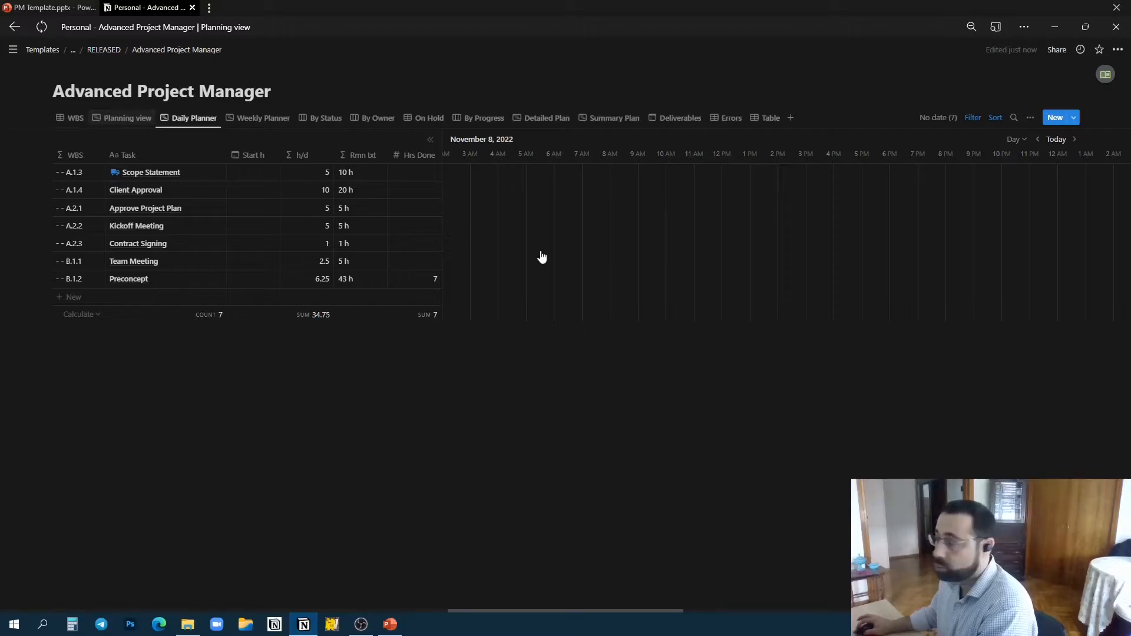
{"action": "left_click", "coordinate": [190, 120]}
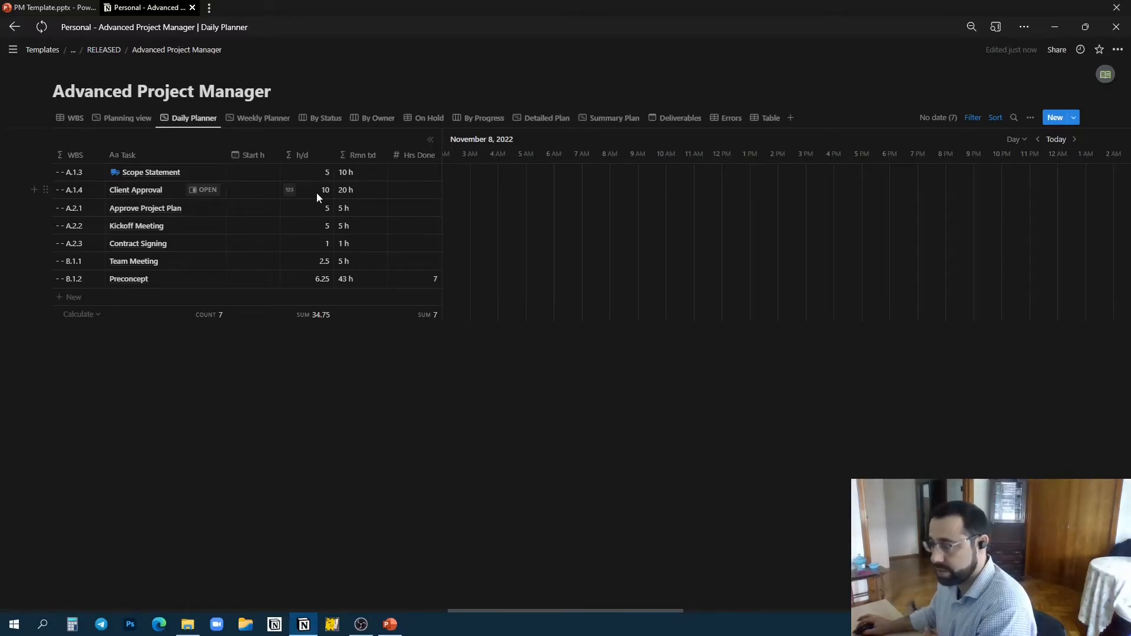
{"action": "left_click", "coordinate": [131, 119]}
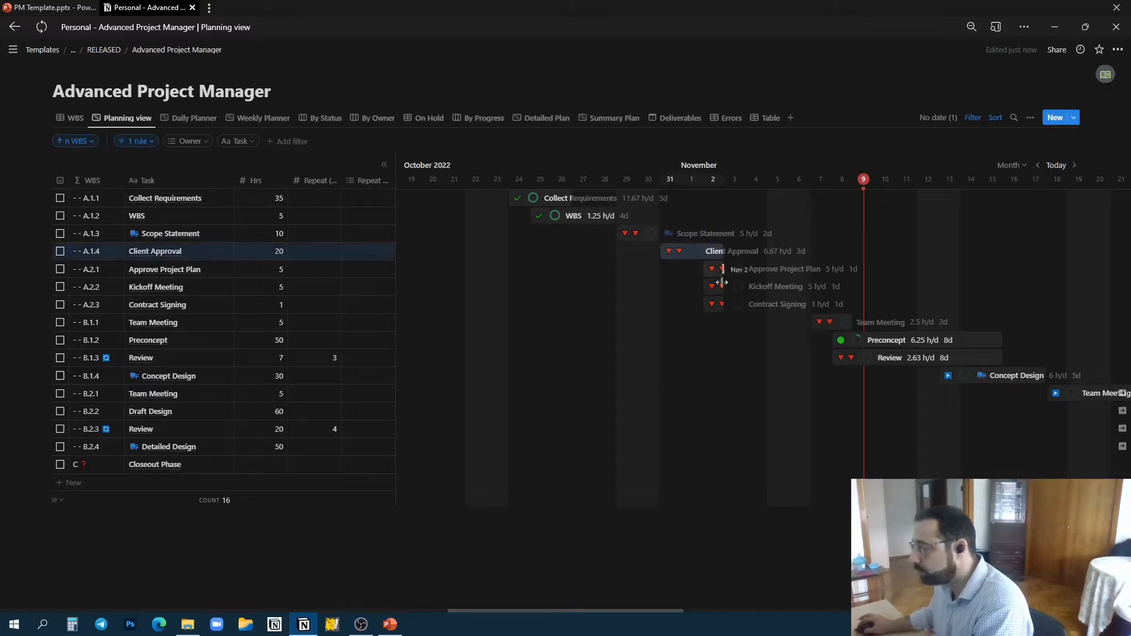
{"action": "left_click_drag", "start_coordinate": [702, 252], "coordinate": [723, 249]}
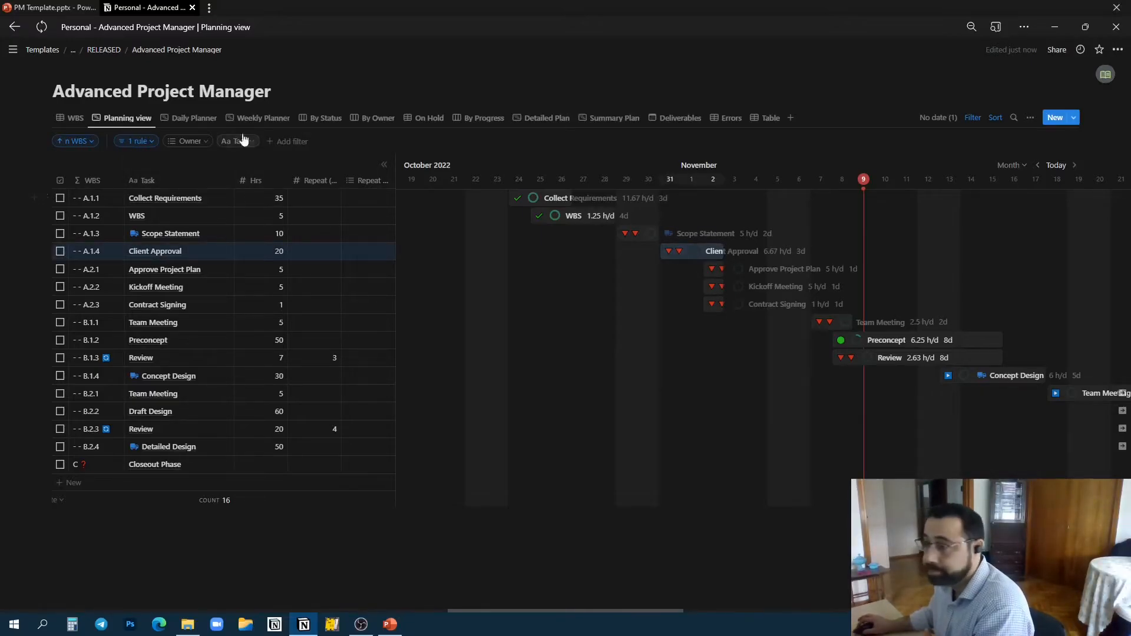
Step: In the Daily Planner, record 10 hours done for Scope Statement and 20 for Client Approval
{"action": "left_click", "coordinate": [188, 119]}
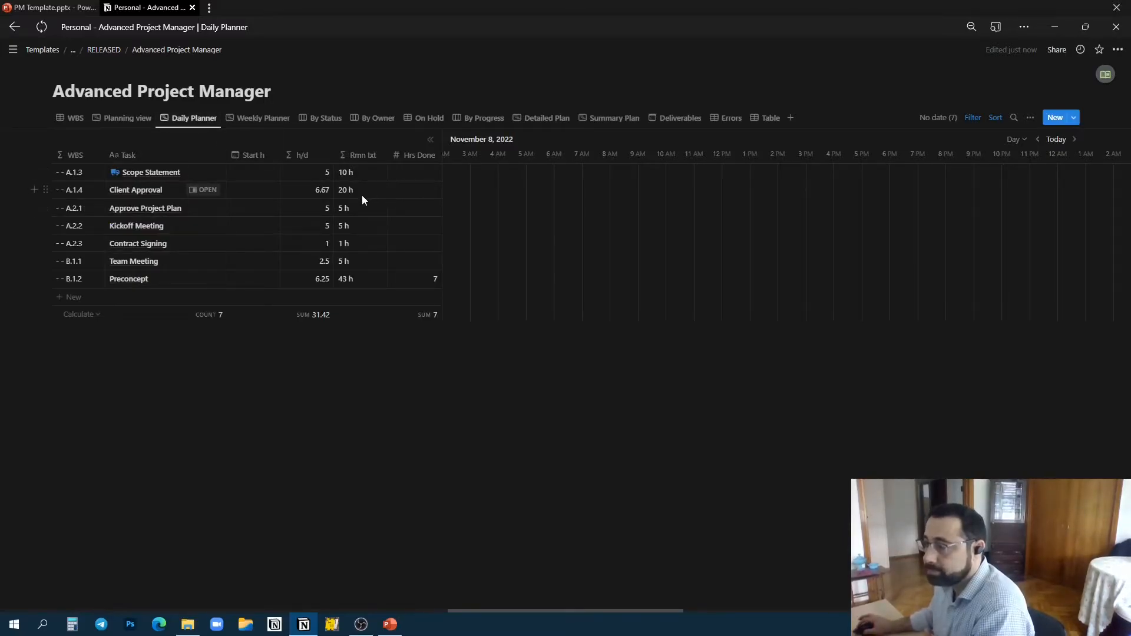
{"action": "left_click", "coordinate": [413, 173]}
{"action": "type", "text": "10"}
{"action": "key", "text": "Return"}
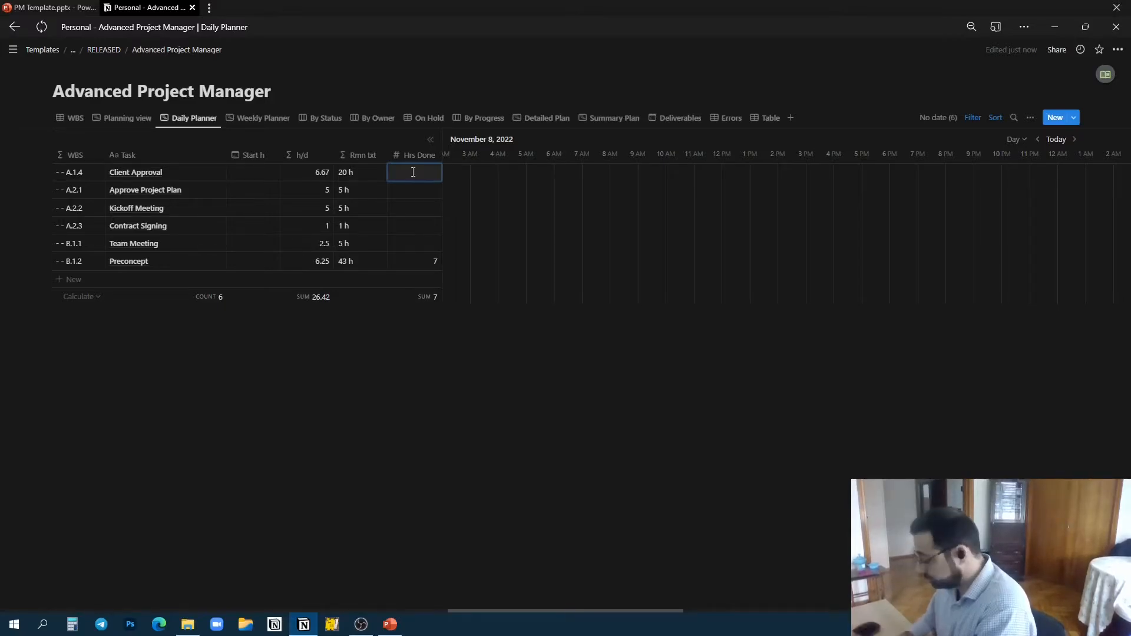
{"action": "type", "text": "20"}
{"action": "key", "text": "Return"}
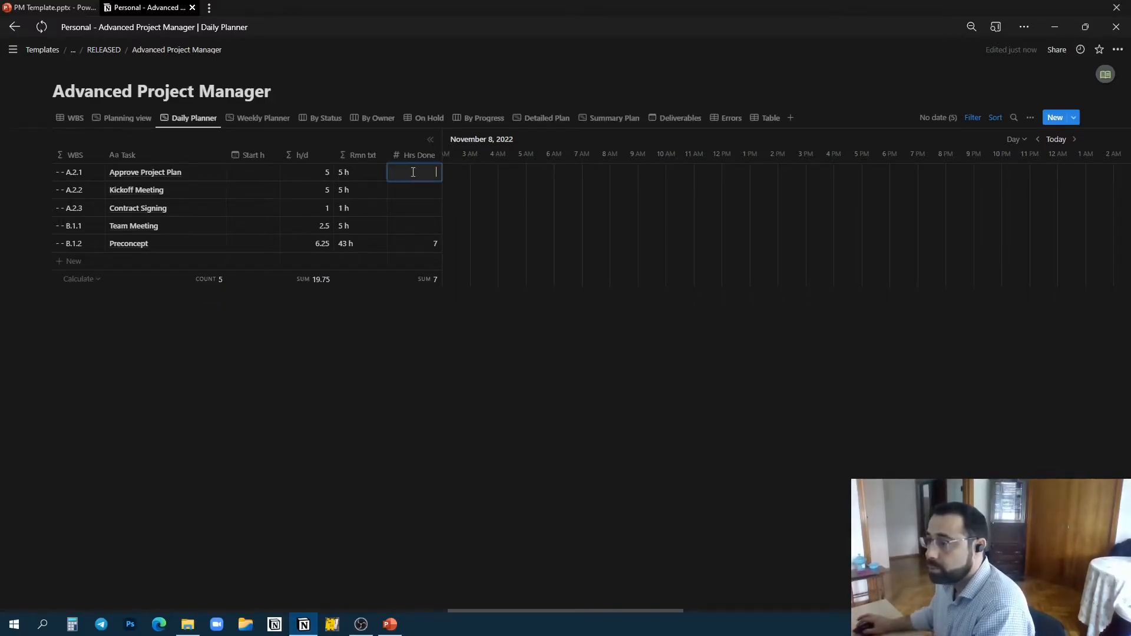
Step: Record 5 hours done for Approve Project Plan, 5 for Kickoff Meeting and 1 for Contract Signing
{"action": "type", "text": "5"}
{"action": "key", "text": "Return"}
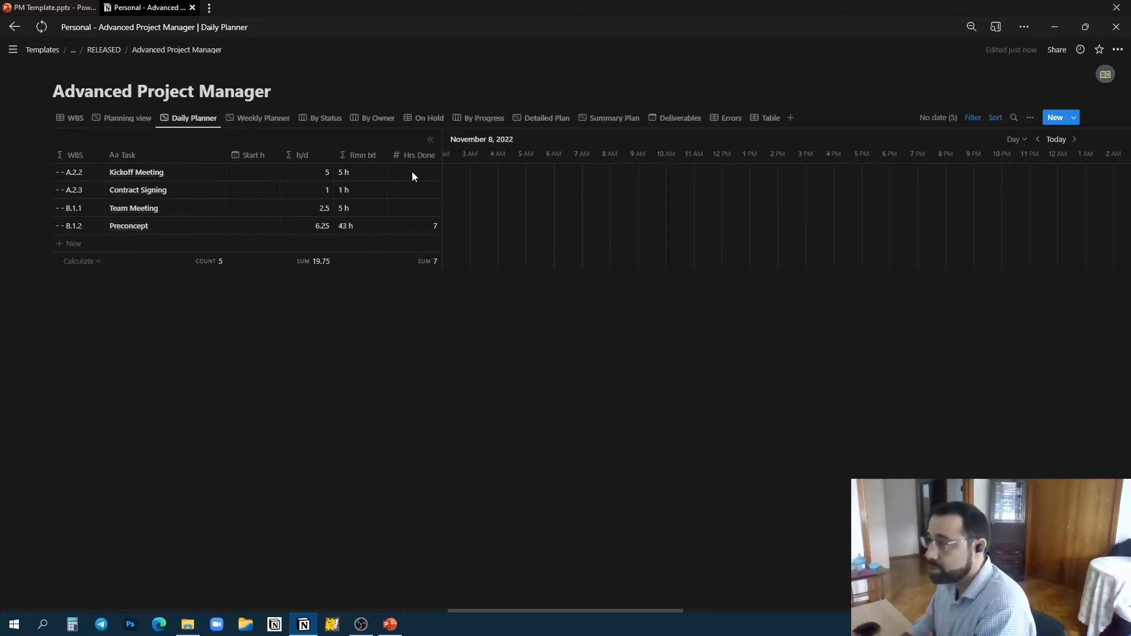
{"action": "left_click", "coordinate": [409, 176]}
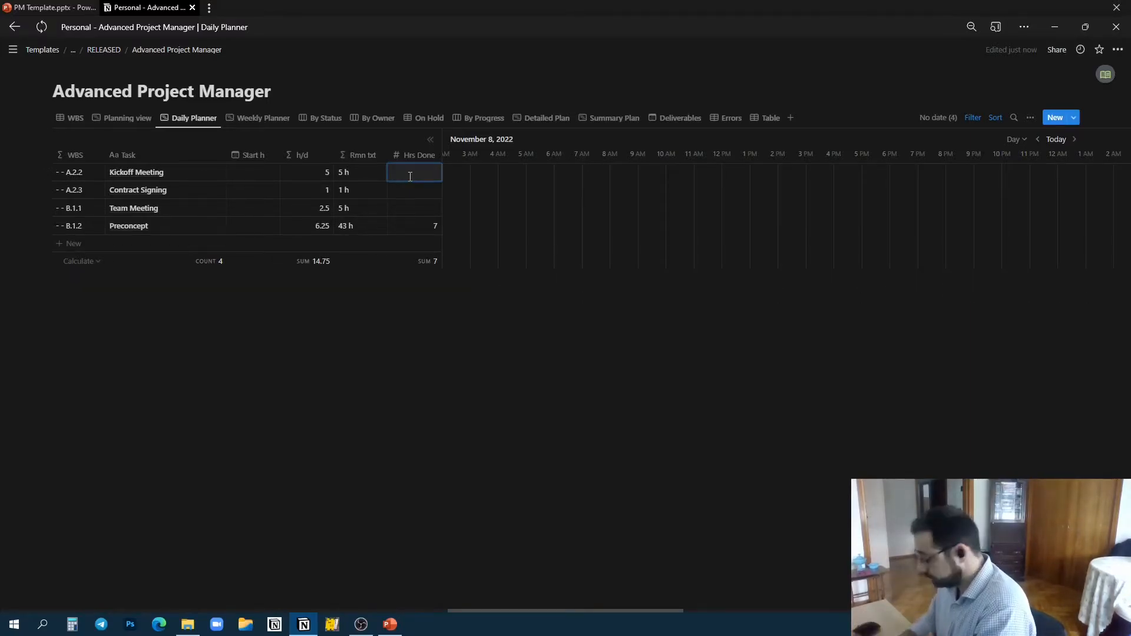
{"action": "type", "text": "5"}
{"action": "key", "text": "Return"}
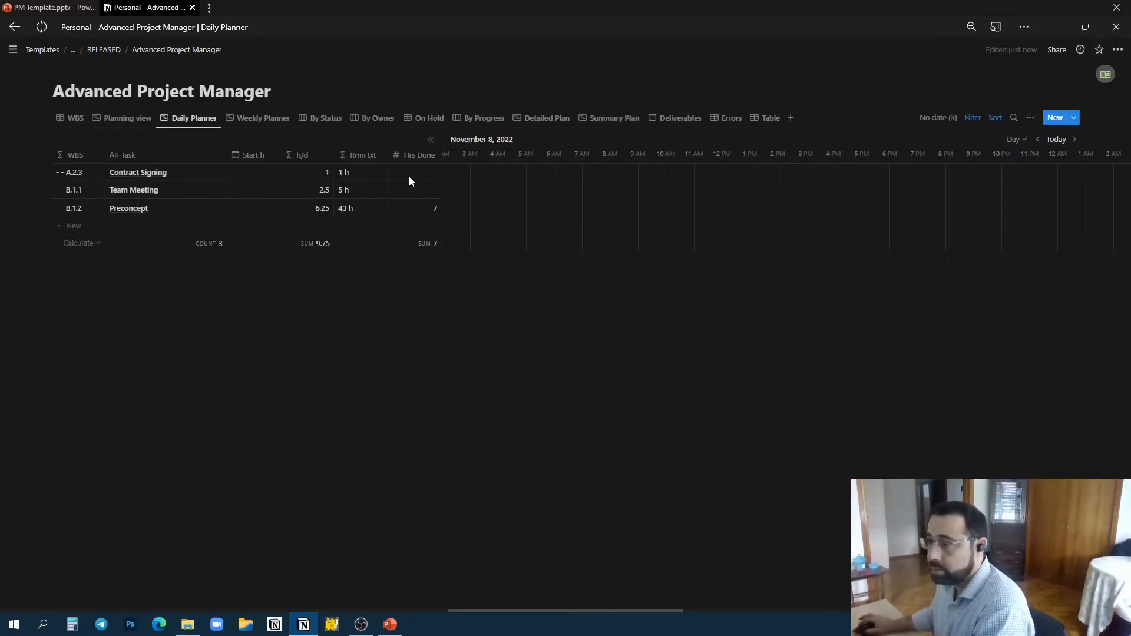
{"action": "type", "text": "1"}
{"action": "key", "text": "Return"}
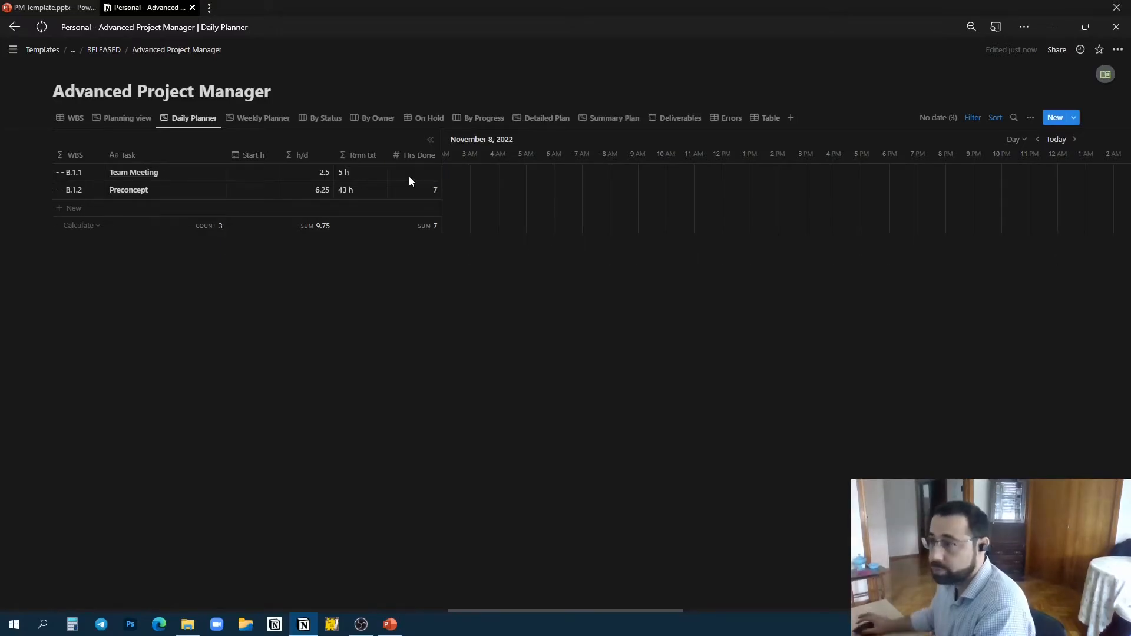
Step: Check progress in the Planning view, and record 1 hour done for the B.1.1 Team Meeting in the Daily Planner
{"action": "left_click", "coordinate": [123, 118]}
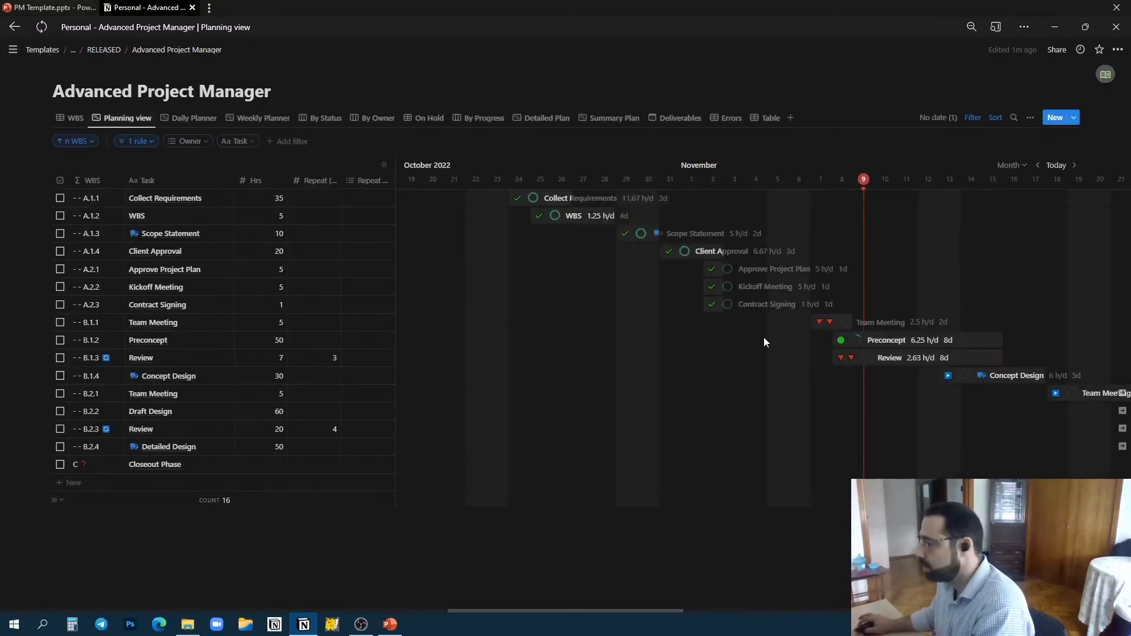
{"action": "left_click", "coordinate": [173, 122]}
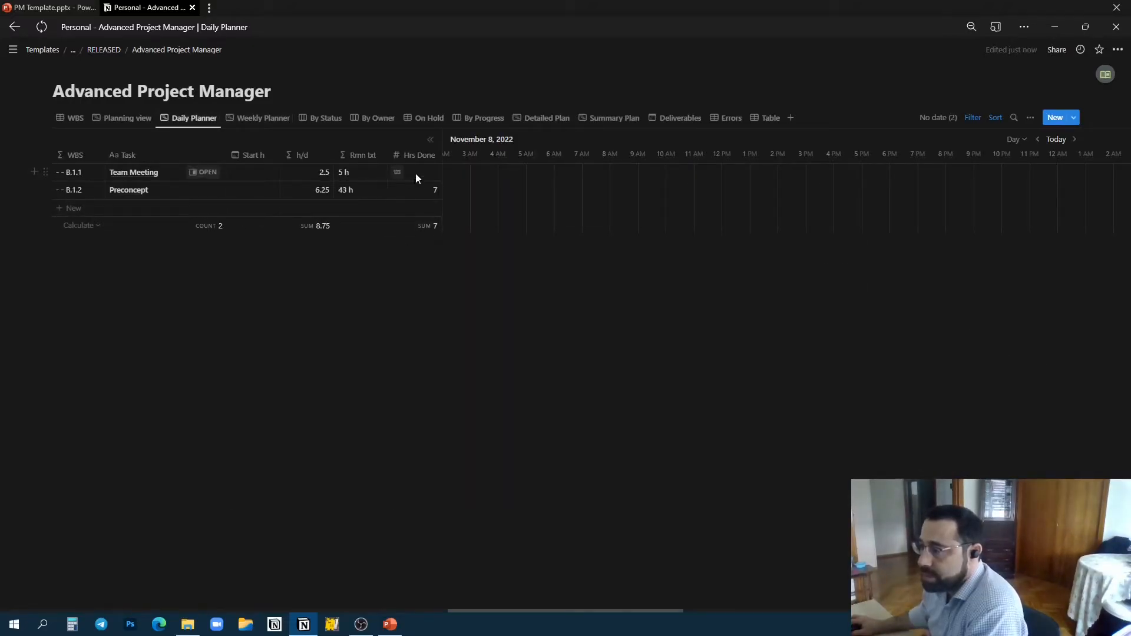
{"action": "left_click", "coordinate": [415, 172]}
{"action": "type", "text": "1"}
{"action": "key", "text": "Return"}
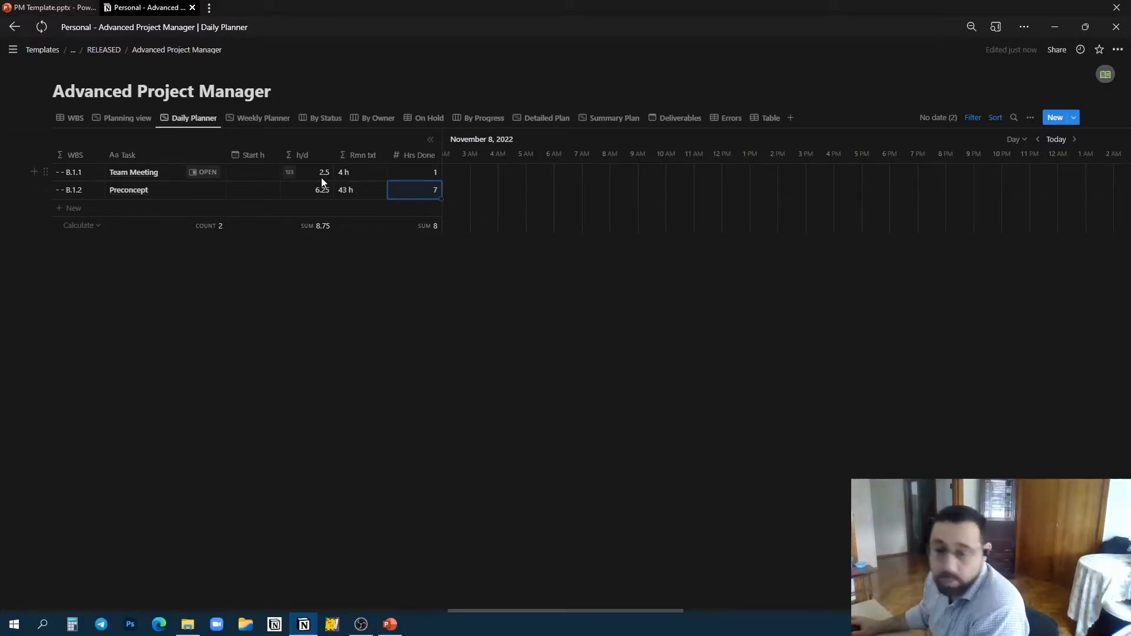
Step: Go to today on the daily timeline and schedule Team Meeting at about 12:30 PM and Preconcept at 3 PM
{"action": "left_click", "coordinate": [1056, 139]}
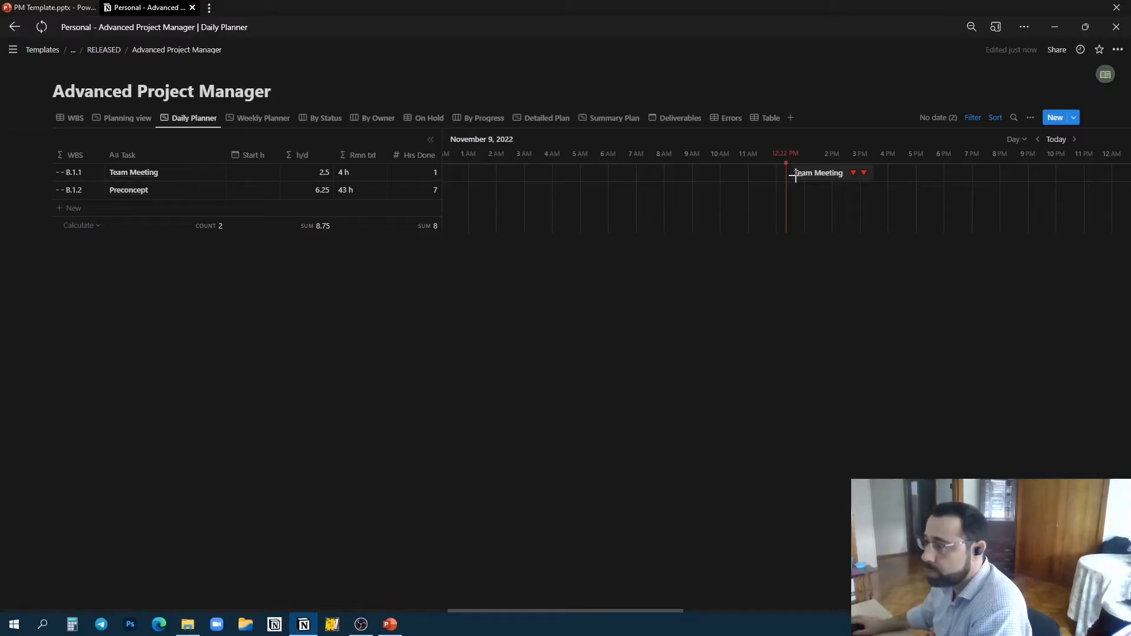
{"action": "left_click", "coordinate": [794, 176]}
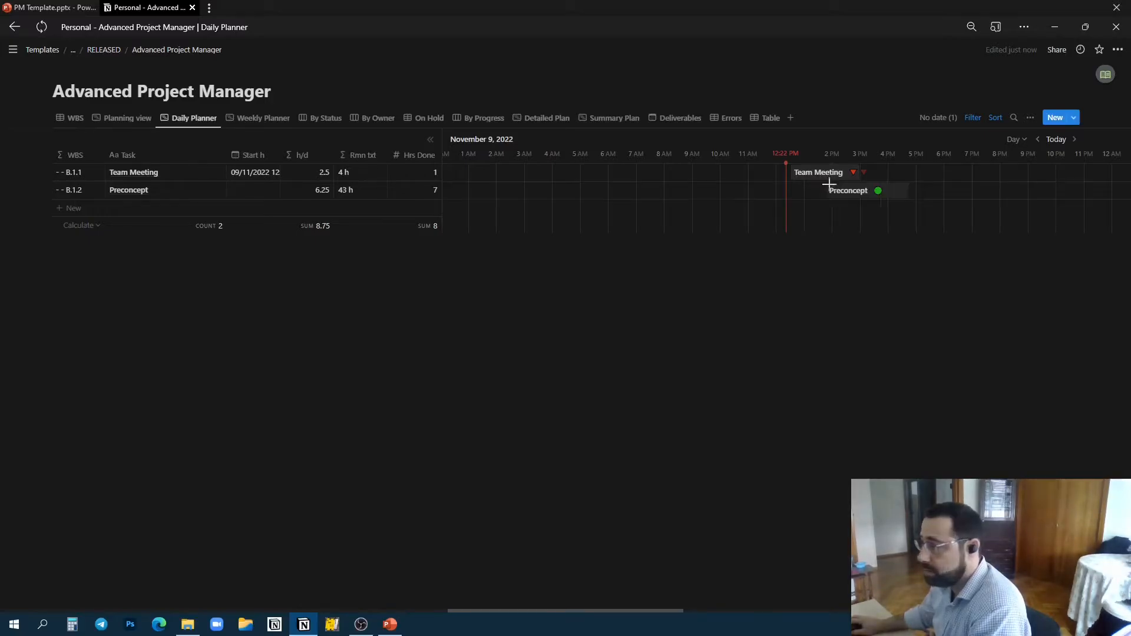
{"action": "left_click", "coordinate": [863, 190]}
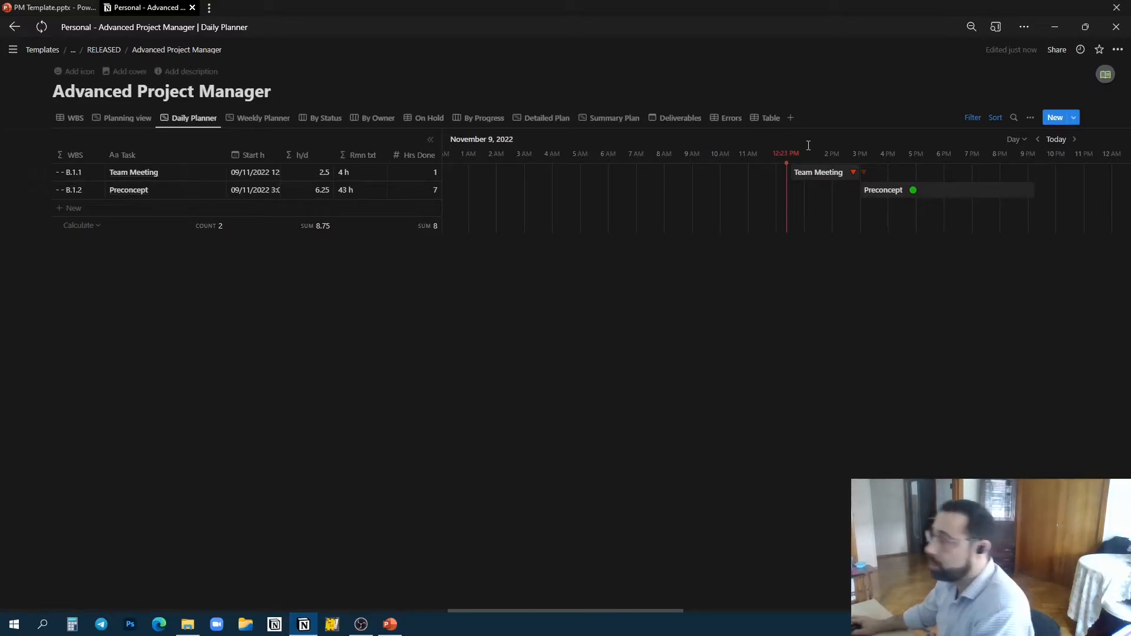
Step: Try to shorten the Preconcept block on the daily timeline, and close its page
{"action": "left_click_drag", "start_coordinate": [1036, 190], "coordinate": [942, 194]}
{"action": "left_click", "coordinate": [1032, 195]}
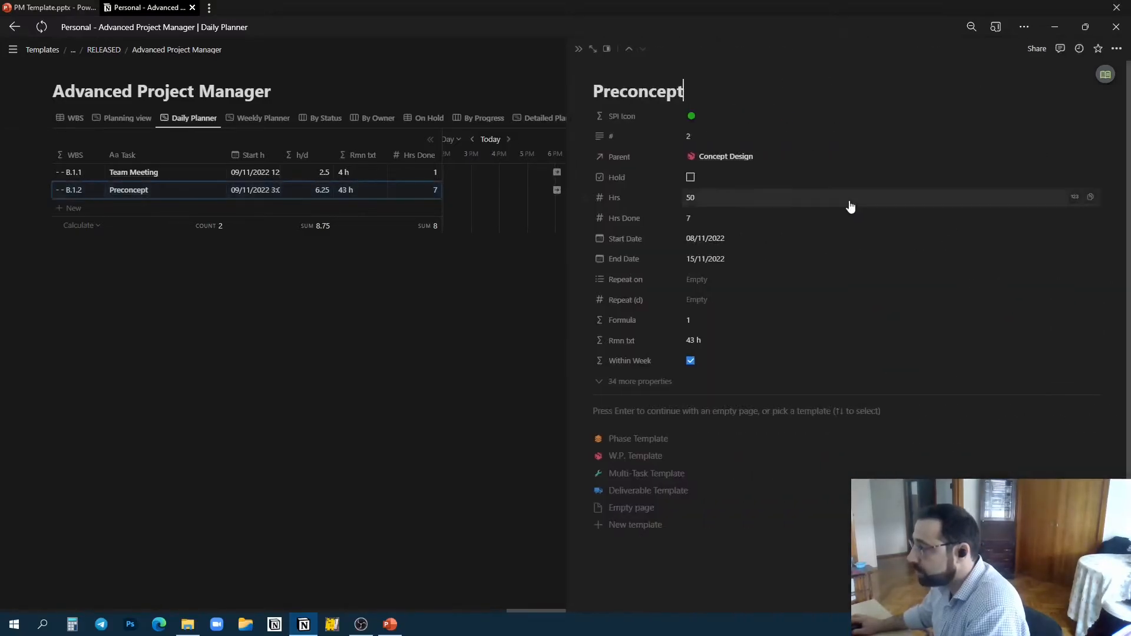
{"action": "left_click", "coordinate": [723, 63]}
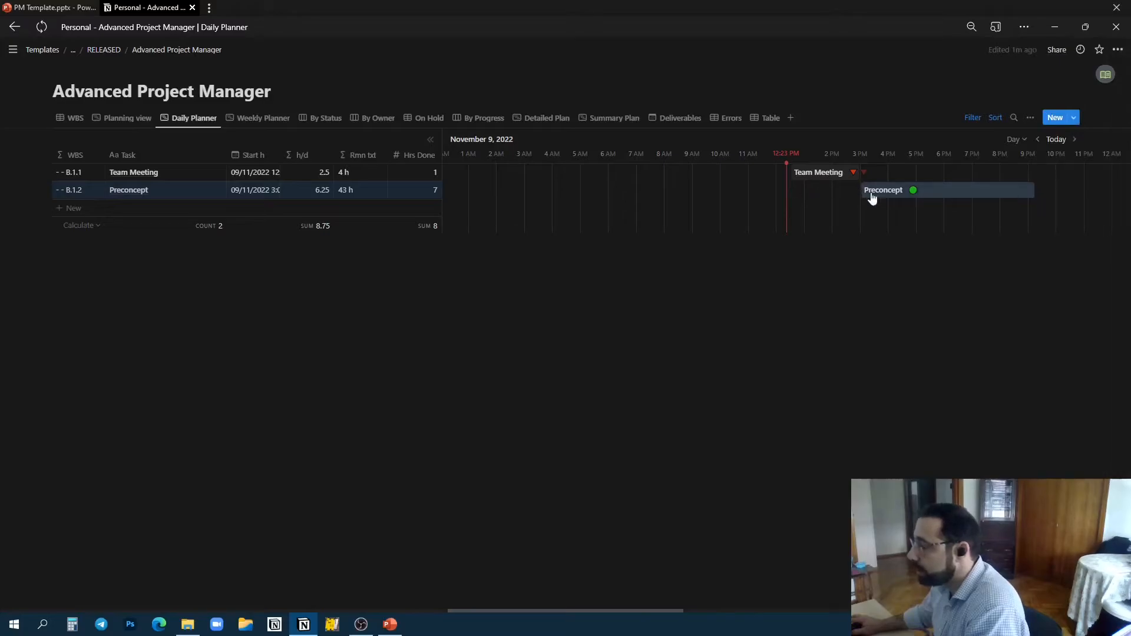
{"action": "mouse_move", "coordinate": [864, 192]}
{"action": "left_mouse_down"}
{"action": "mouse_move", "coordinate": [746, 191]}
{"action": "mouse_move", "coordinate": [859, 177]}
{"action": "left_mouse_up"}
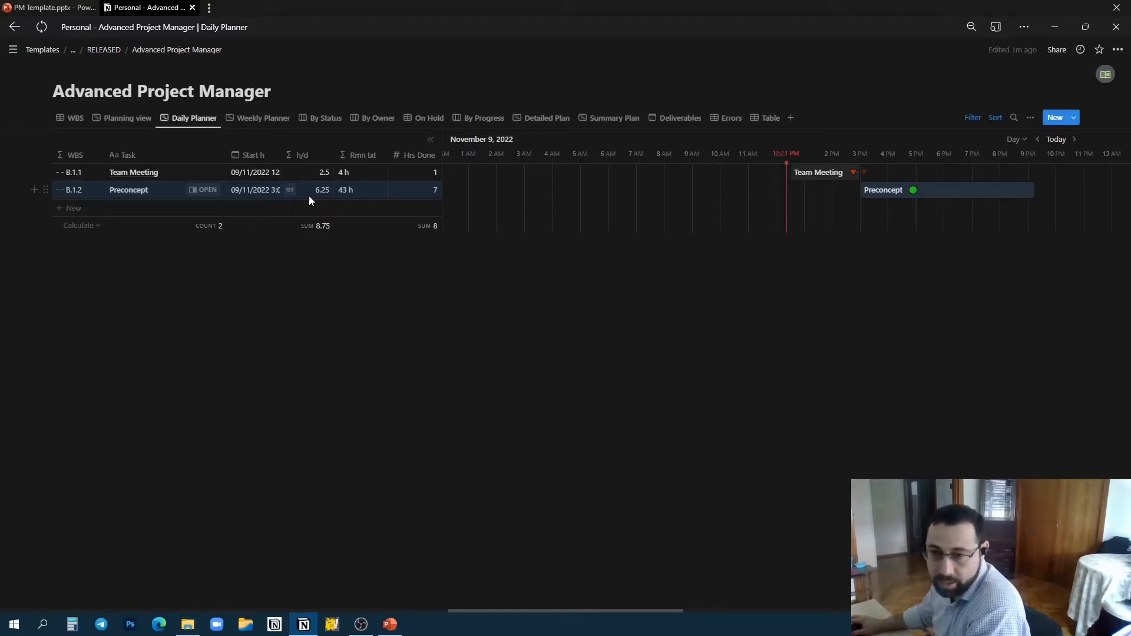
Step: In the Daily Planner, try Preconcept at 1:30 PM, return it to 3 PM, and shift Team Meeting to about 12:45 PM
{"action": "left_click", "coordinate": [124, 120]}
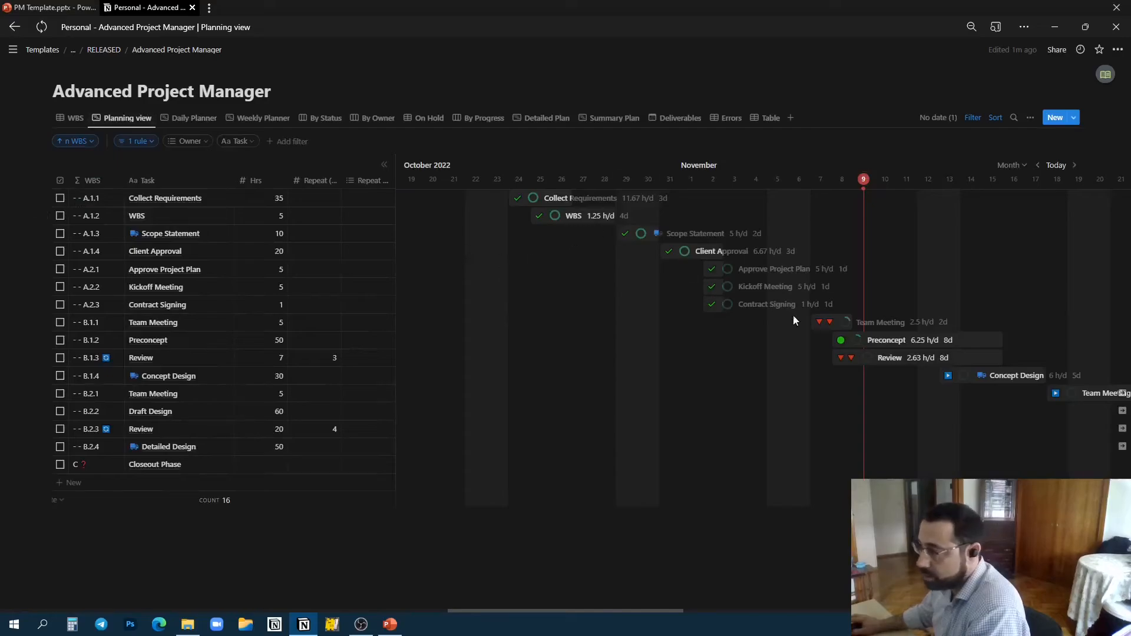
{"action": "left_click", "coordinate": [172, 120]}
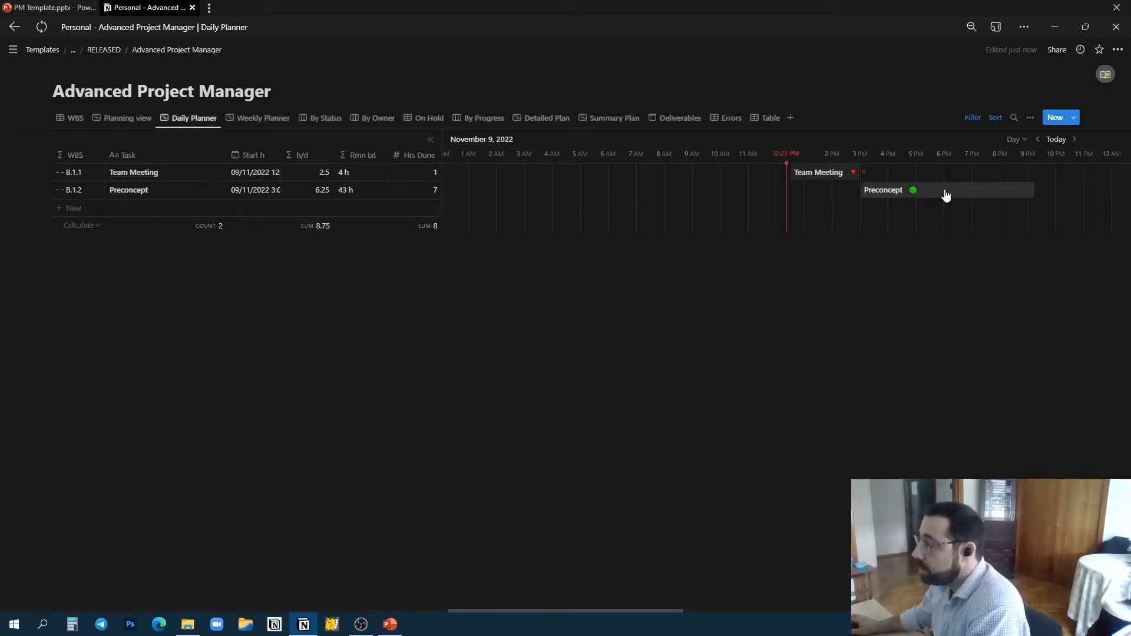
{"action": "left_click_drag", "start_coordinate": [945, 195], "coordinate": [900, 192]}
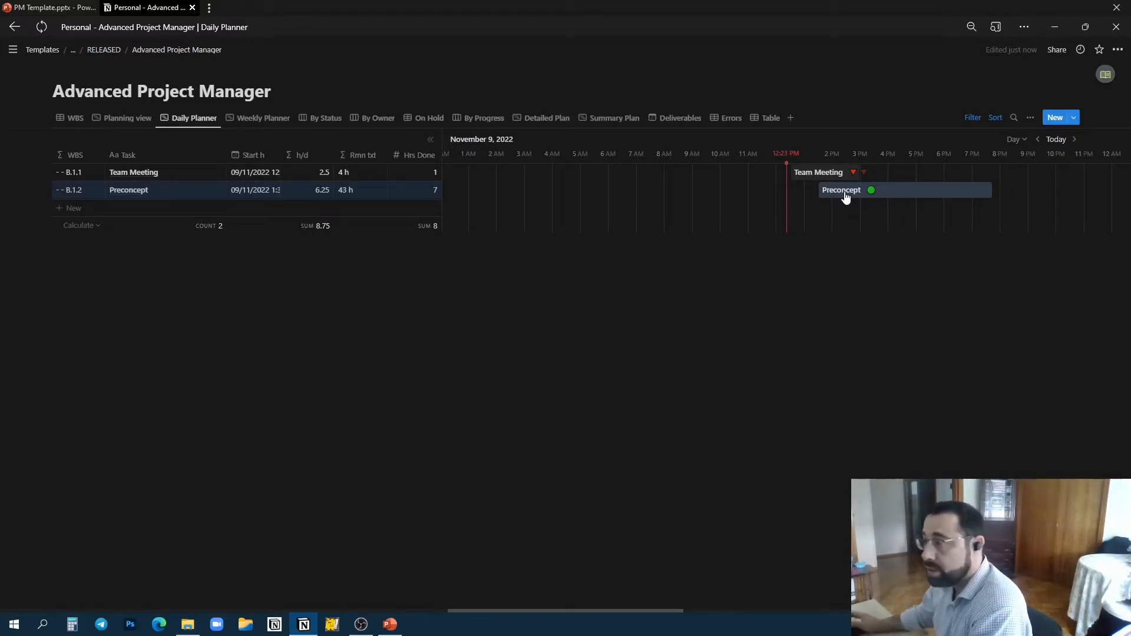
{"action": "left_click_drag", "start_coordinate": [846, 197], "coordinate": [897, 169]}
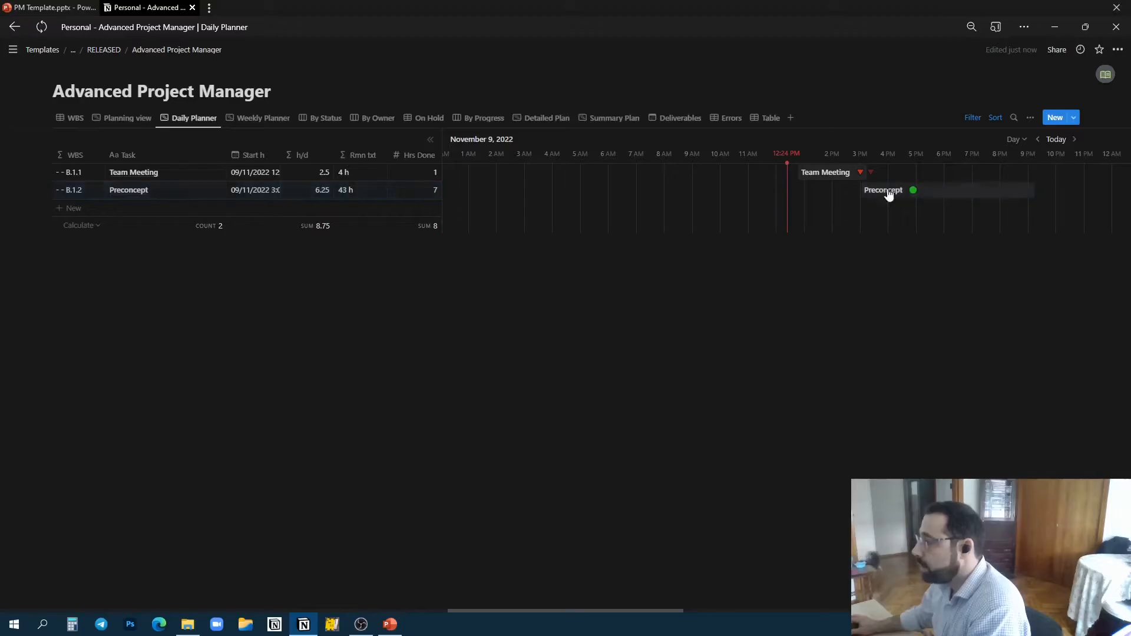
Step: Extend the B.1.4 Concept Design task on the Planning view timeline so it starts on November 9
{"action": "left_click", "coordinate": [124, 118]}
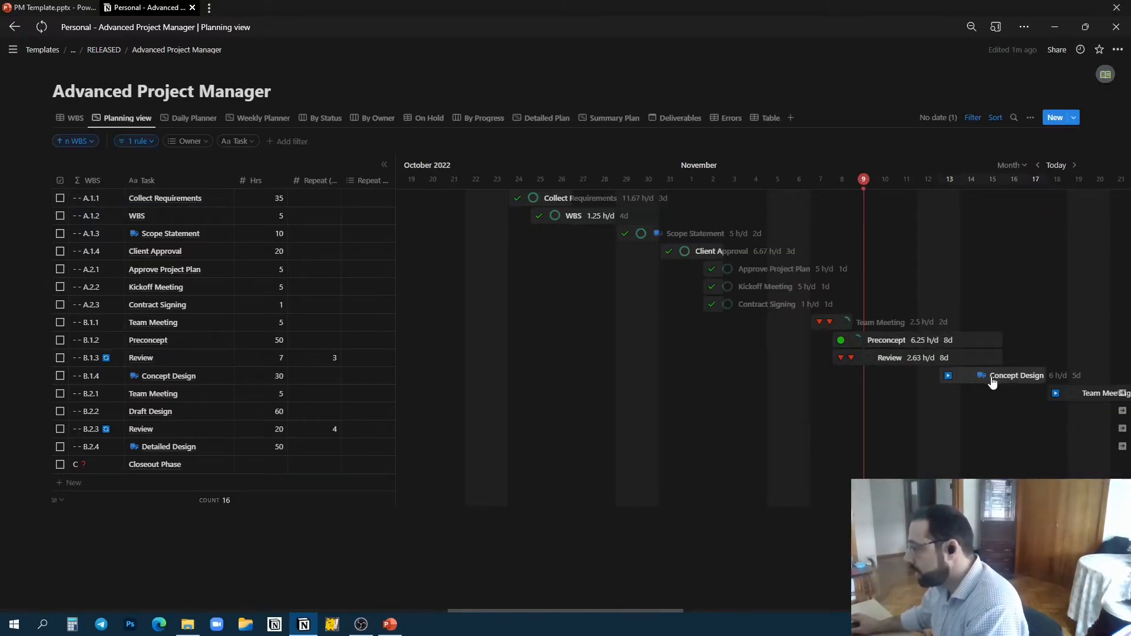
{"action": "left_click_drag", "start_coordinate": [938, 375], "coordinate": [849, 376]}
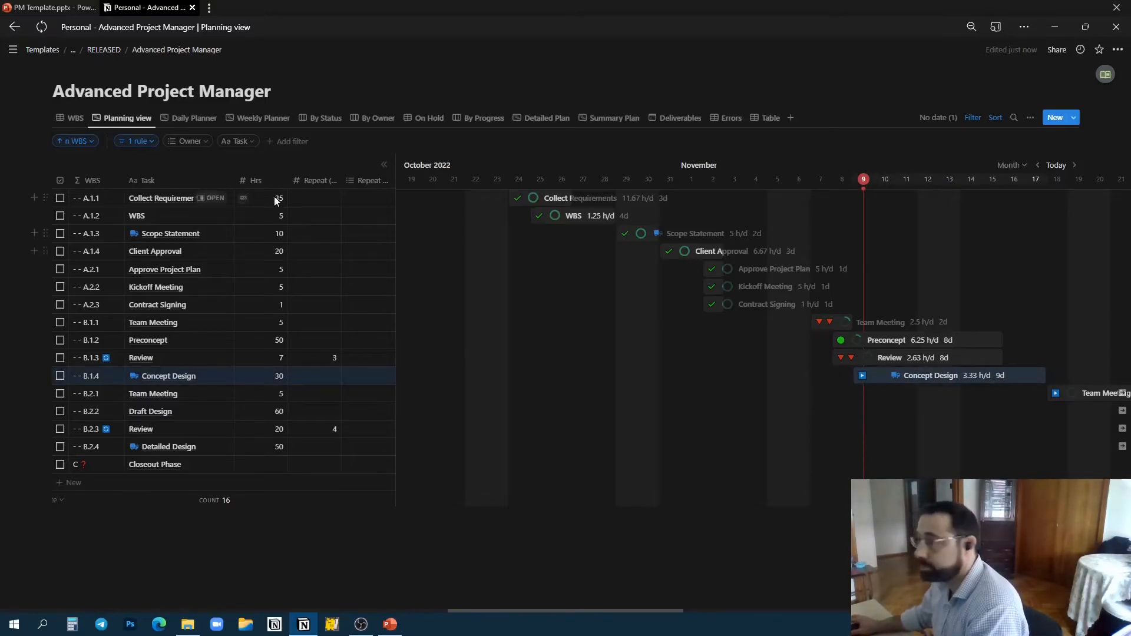
Step: On the Planning view timeline, shift Concept Design to start on November 12, try extending Review, and undo the extension
{"action": "left_click", "coordinate": [195, 118]}
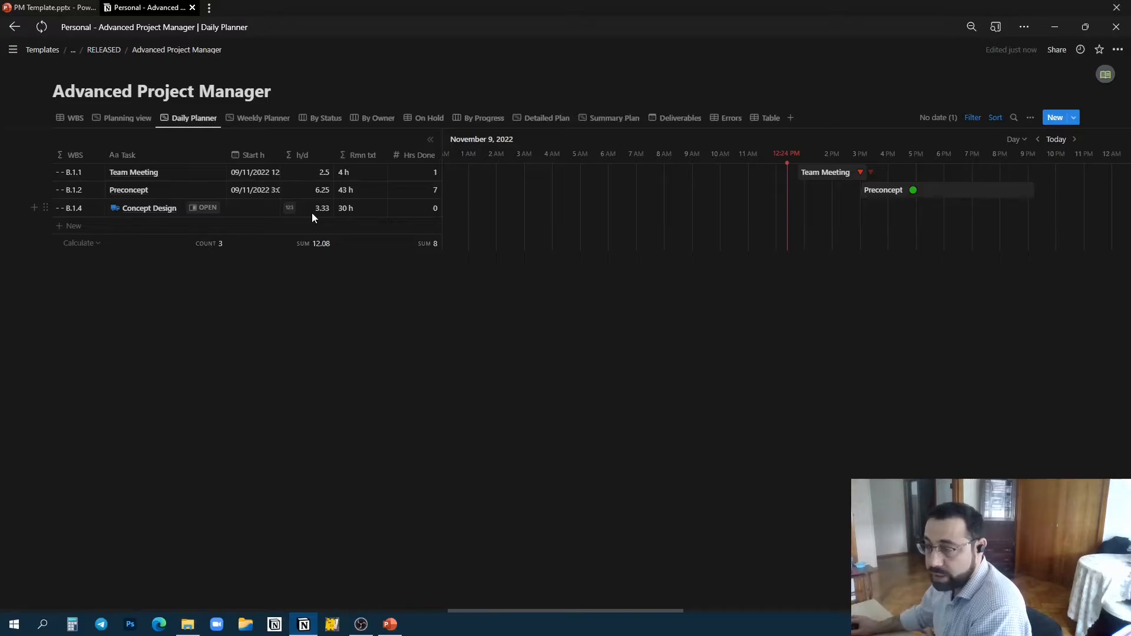
{"action": "left_click", "coordinate": [127, 118]}
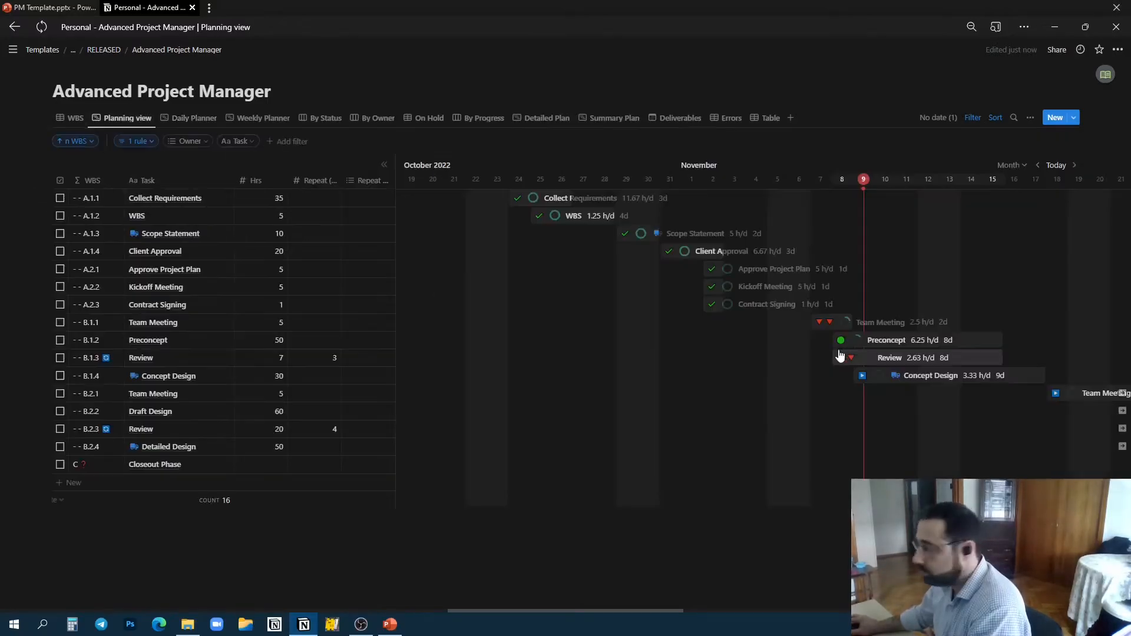
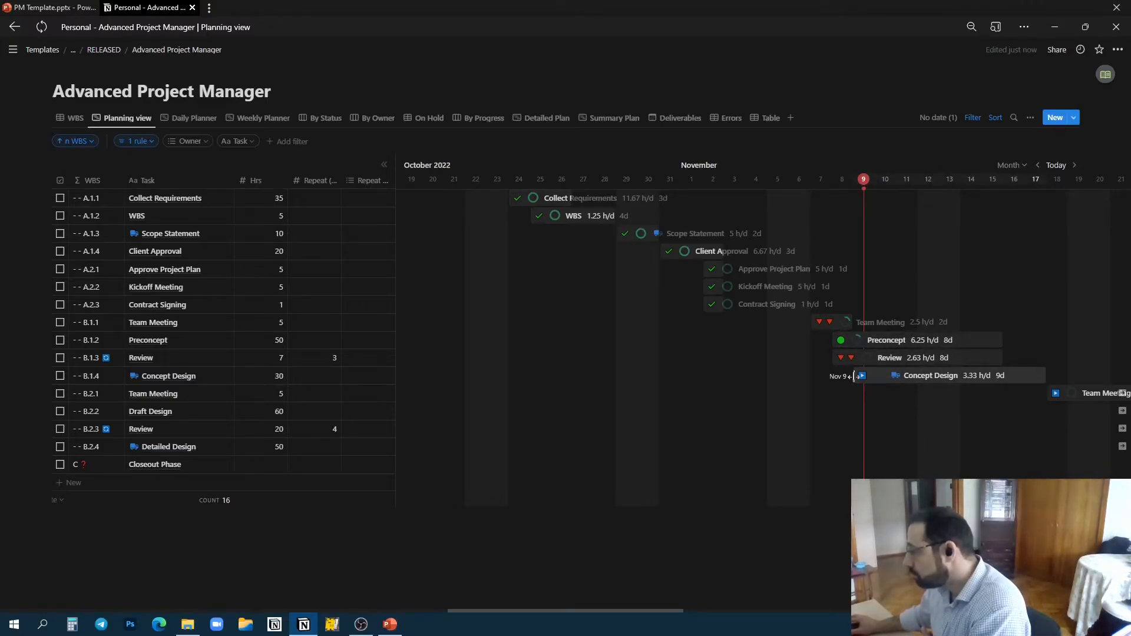
{"action": "left_click_drag", "start_coordinate": [917, 382], "coordinate": [1064, 358]}
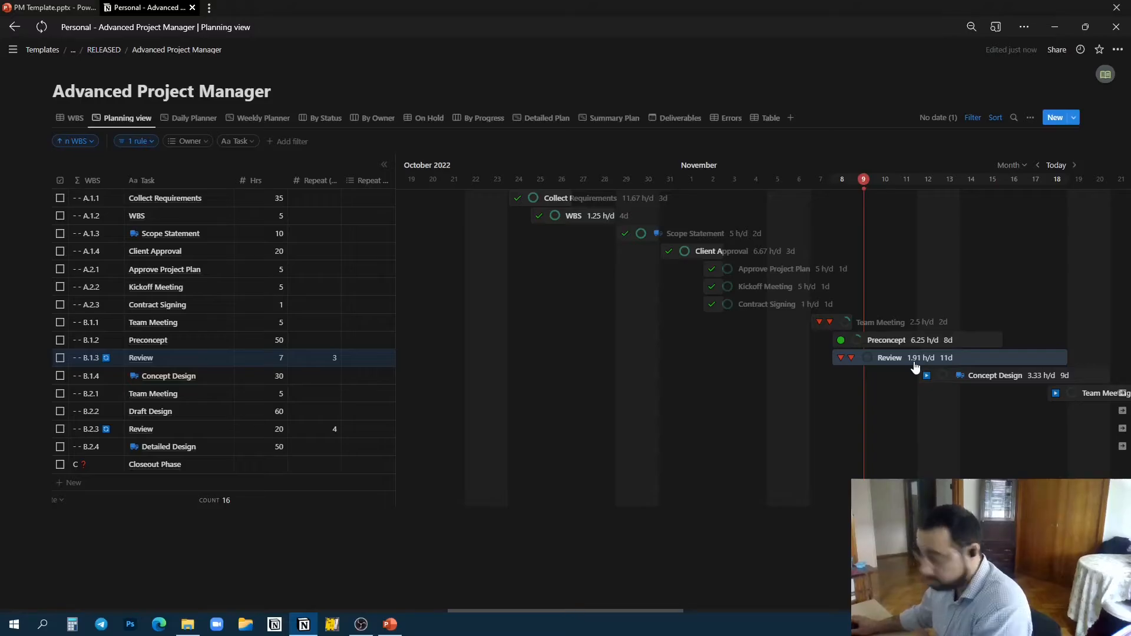
{"action": "key", "text": "ctrl+z"}
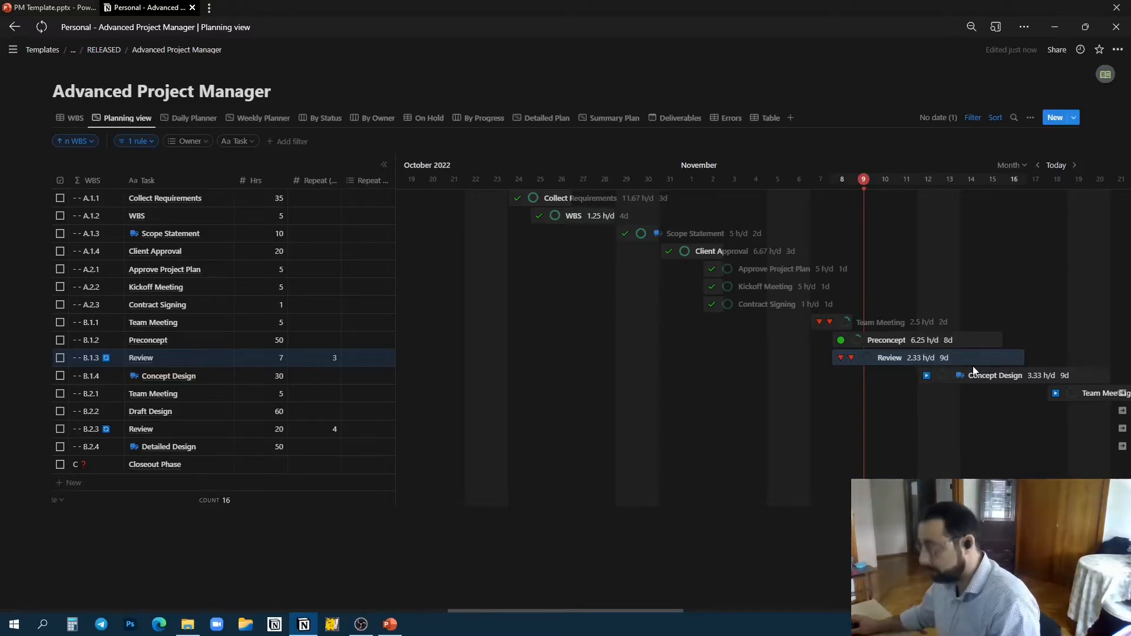
{"action": "key", "text": "ctrl+z"}
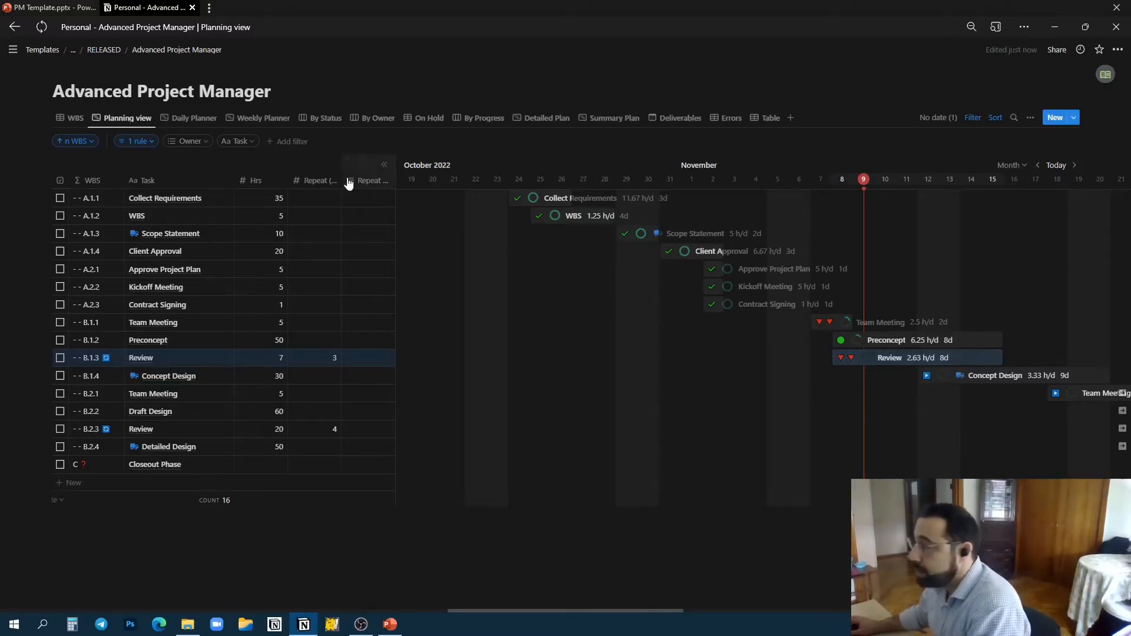
Step: Try starting Review on November 6, check it in the Daily Planner, and return it to November 8 on the Planning view timeline
{"action": "left_click", "coordinate": [184, 122]}
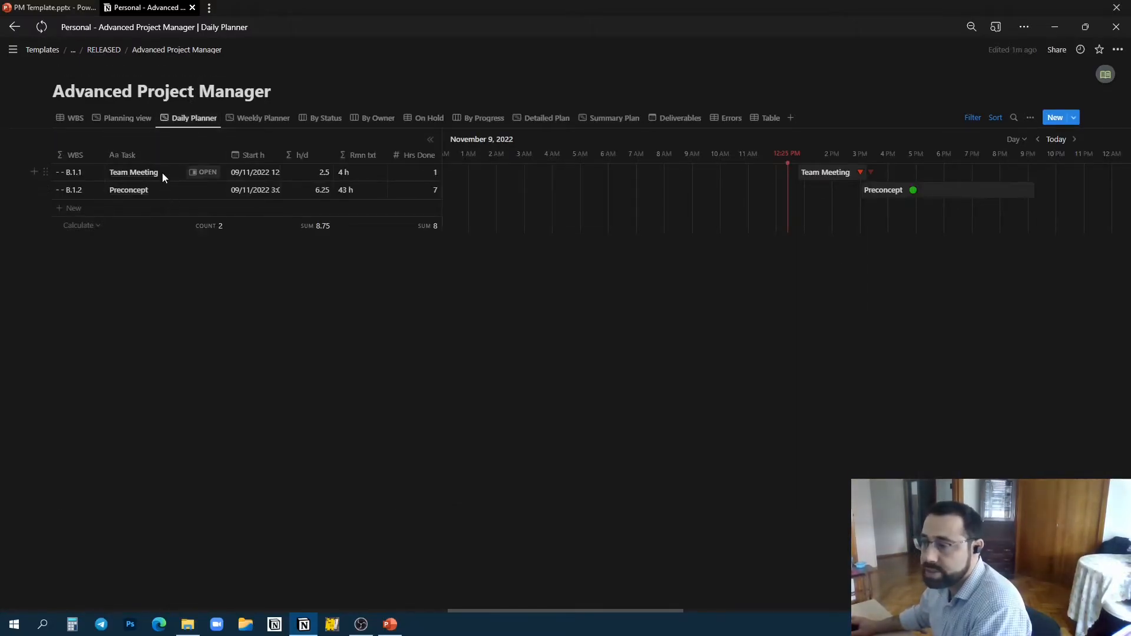
{"action": "left_click", "coordinate": [130, 120]}
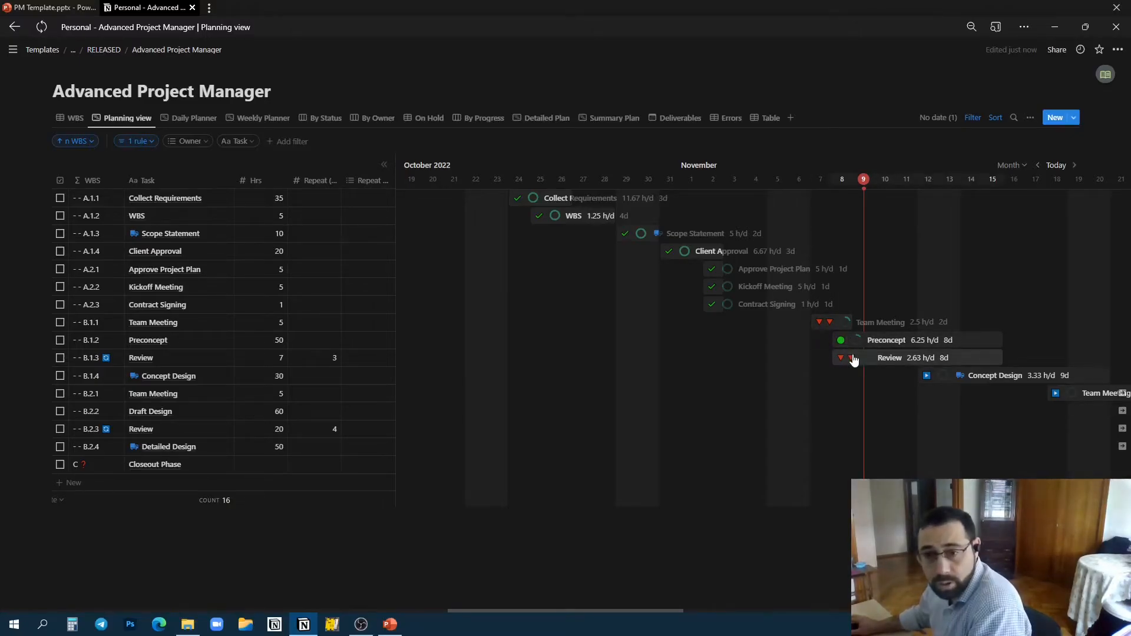
{"action": "left_click", "coordinate": [190, 118]}
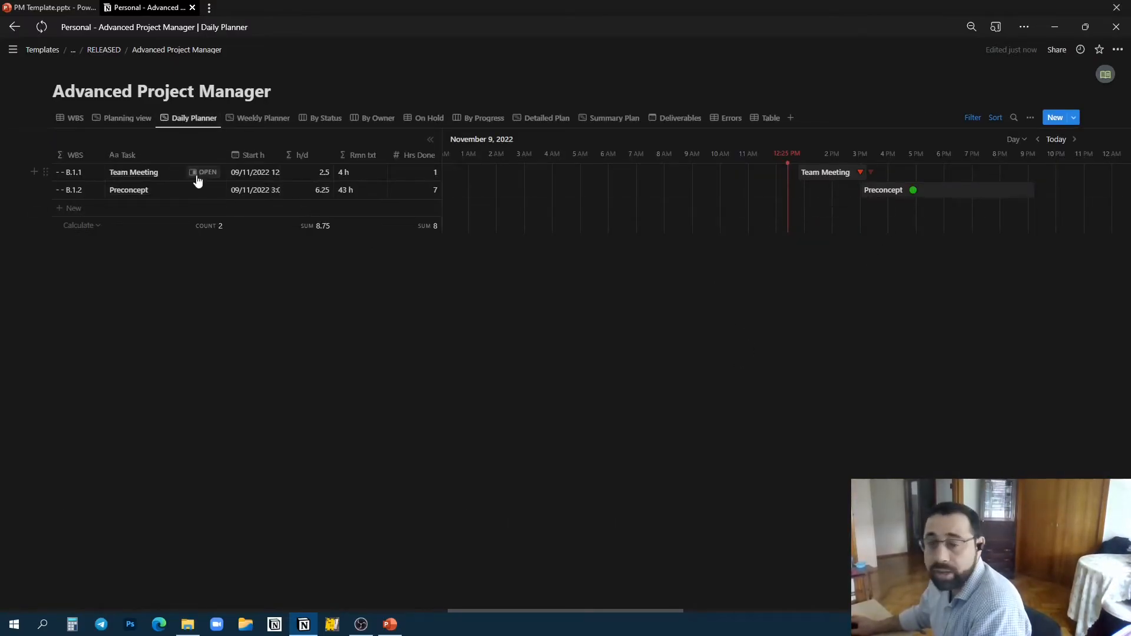
{"action": "left_click", "coordinate": [127, 118]}
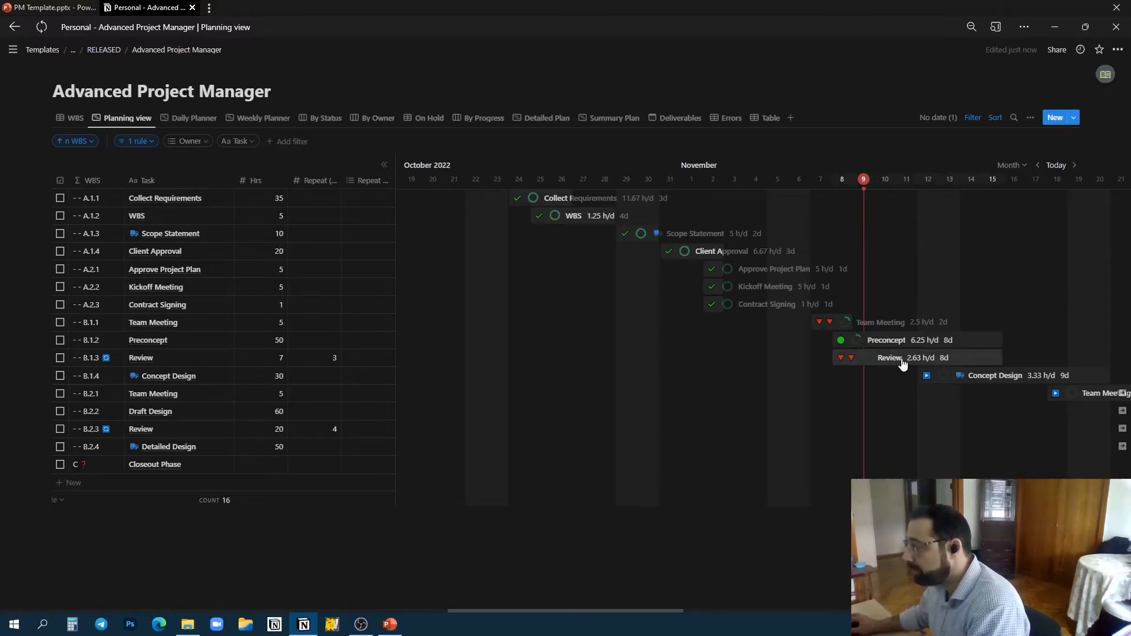
{"action": "left_click_drag", "start_coordinate": [903, 363], "coordinate": [878, 364]}
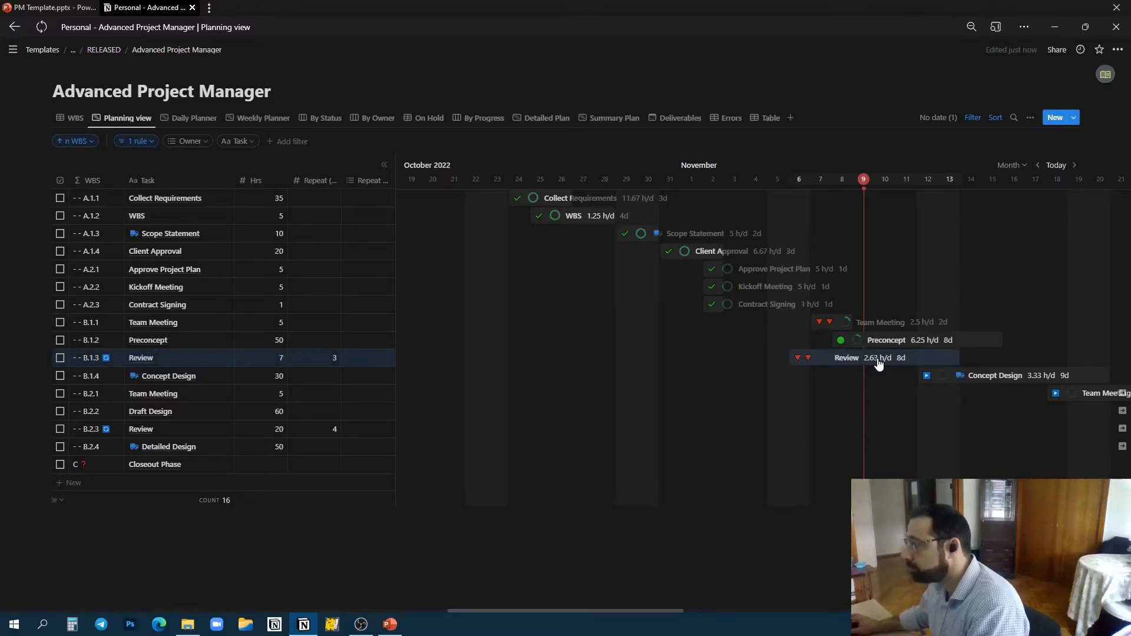
{"action": "left_click", "coordinate": [201, 124]}
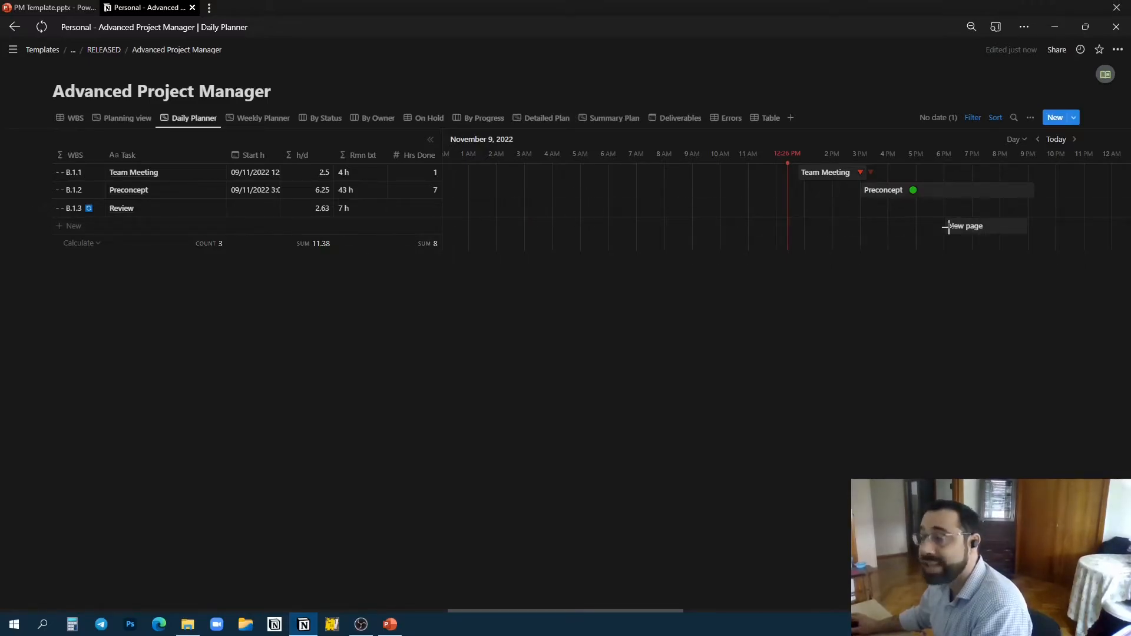
{"action": "left_click", "coordinate": [118, 118]}
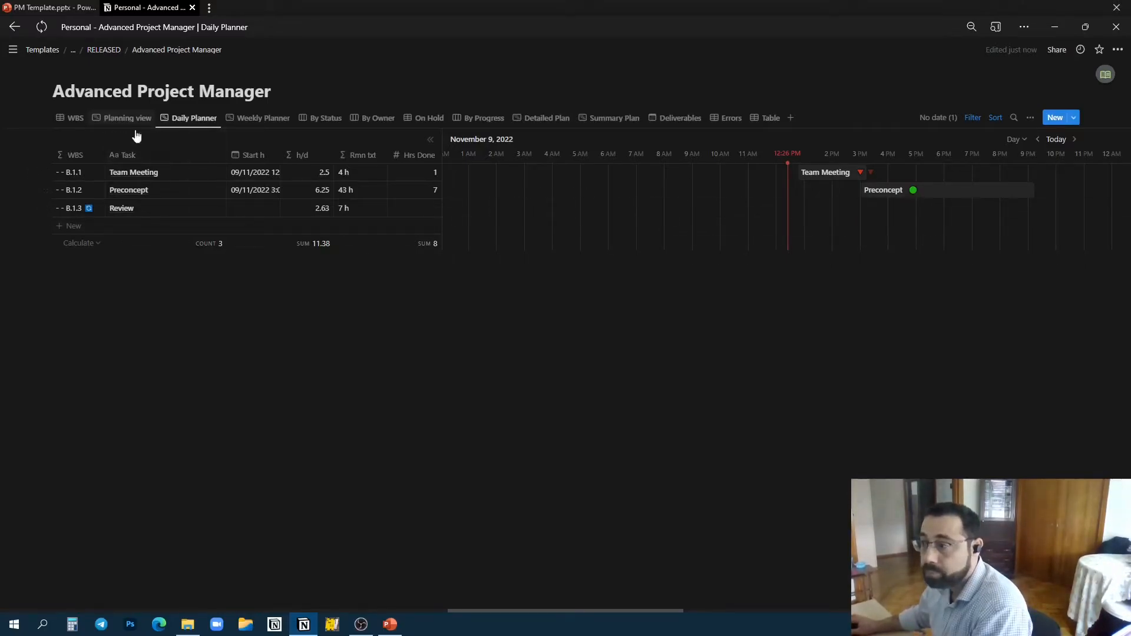
{"action": "left_click_drag", "start_coordinate": [836, 358], "coordinate": [877, 361]}
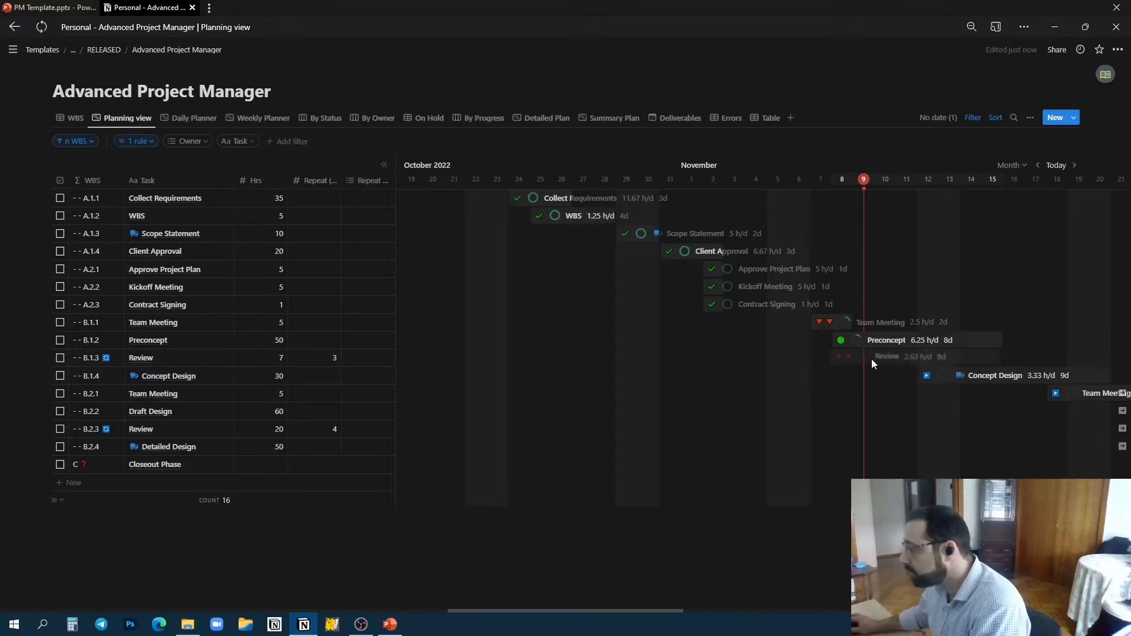
{"action": "left_click", "coordinate": [185, 120]}
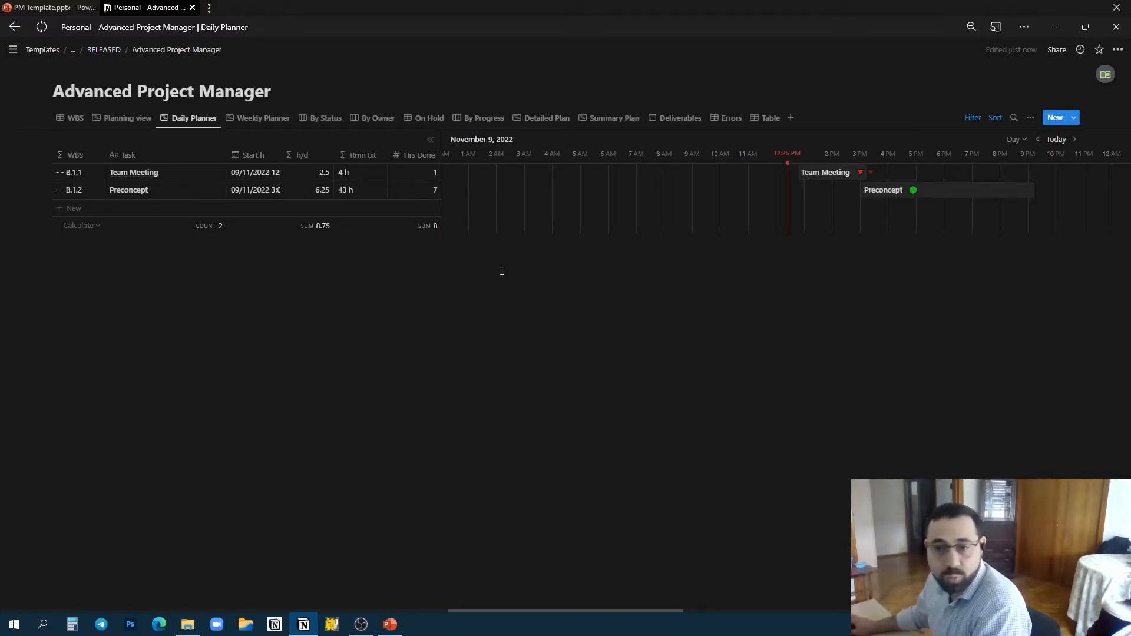
Step: In the Weekly Planner, move Concept Design to start on November 16, try November 17, and return it to November 16
{"action": "left_click", "coordinate": [252, 120]}
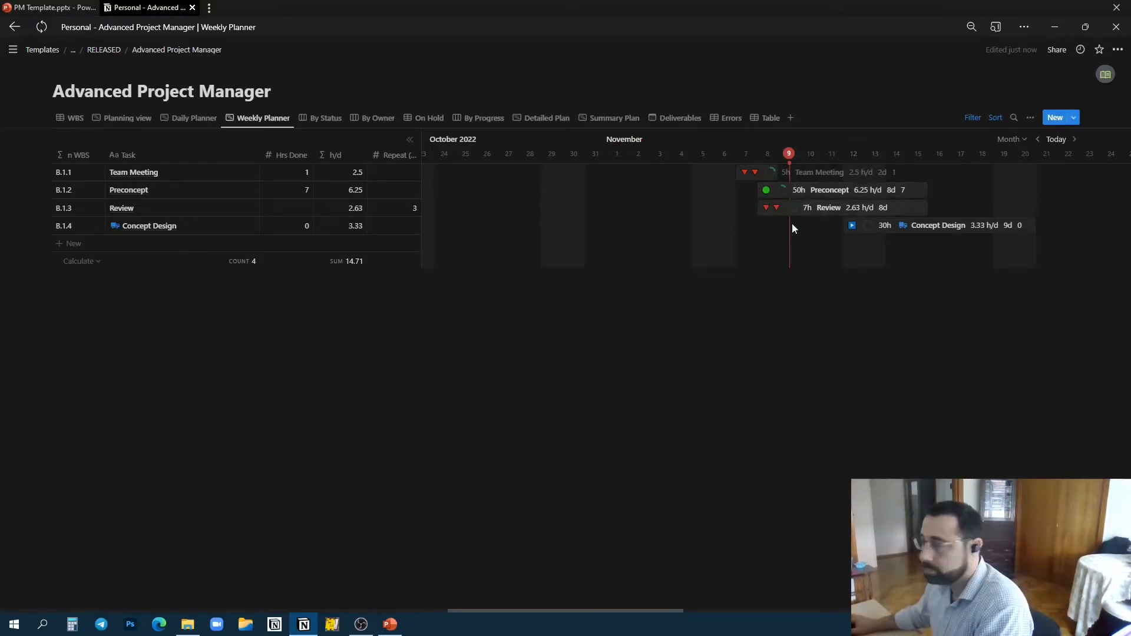
{"action": "left_click_drag", "start_coordinate": [867, 231], "coordinate": [995, 226]}
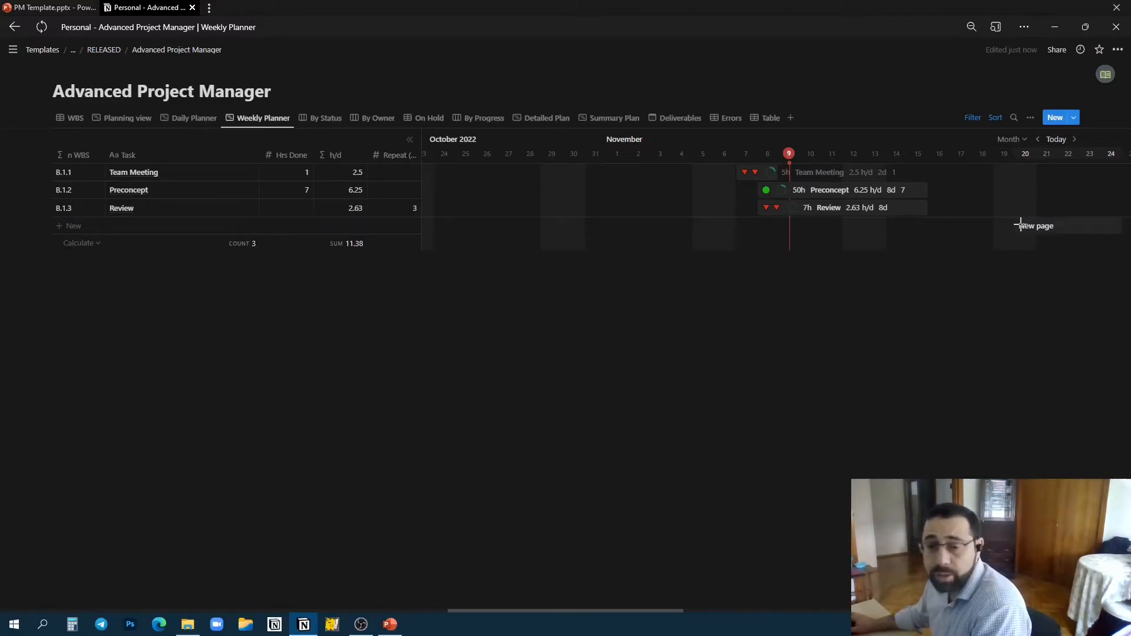
{"action": "left_click", "coordinate": [1021, 226]}
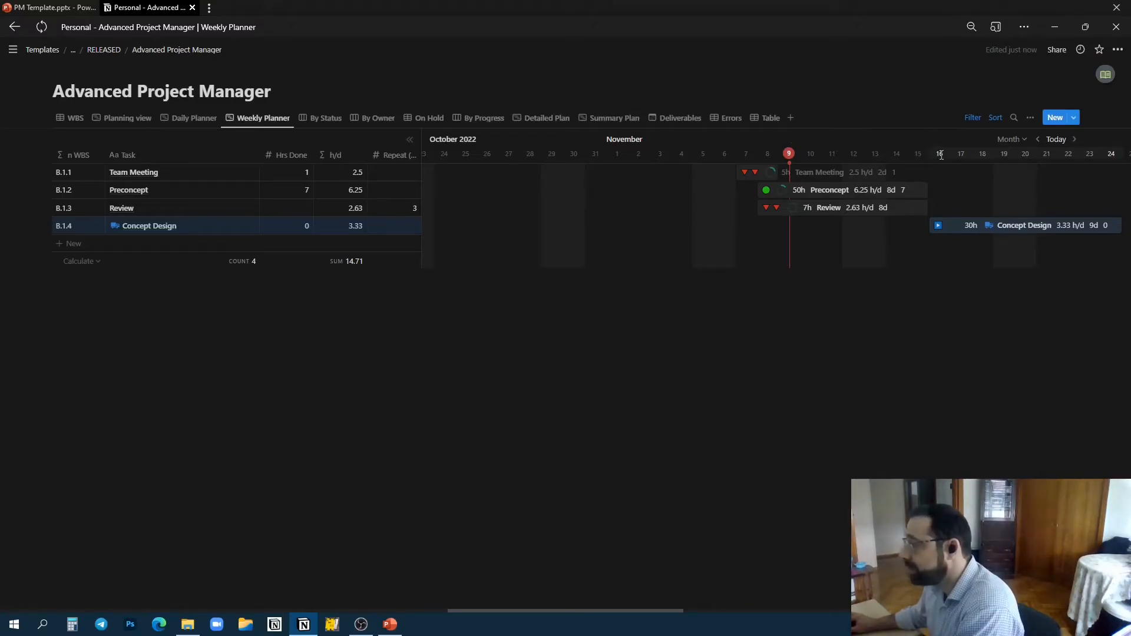
{"action": "left_click_drag", "start_coordinate": [948, 230], "coordinate": [969, 226]}
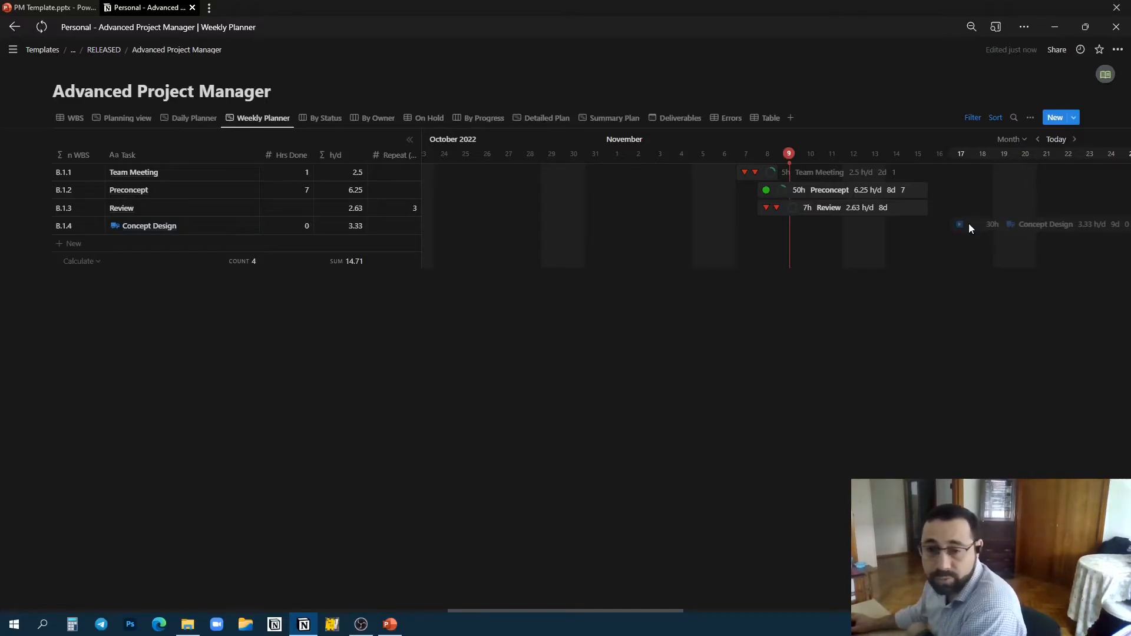
{"action": "left_click_drag", "start_coordinate": [969, 223], "coordinate": [969, 222]}
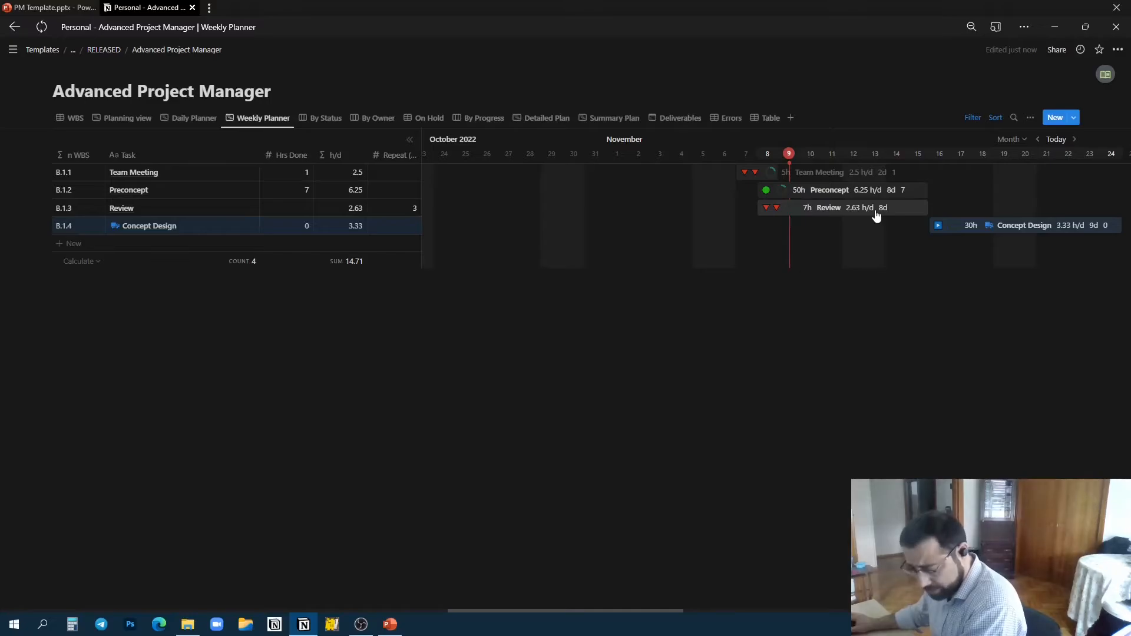
Step: Extend the Preconcept and B.1.3 Review tasks on the Planning view timeline so both end on November 22
{"action": "left_click", "coordinate": [191, 118]}
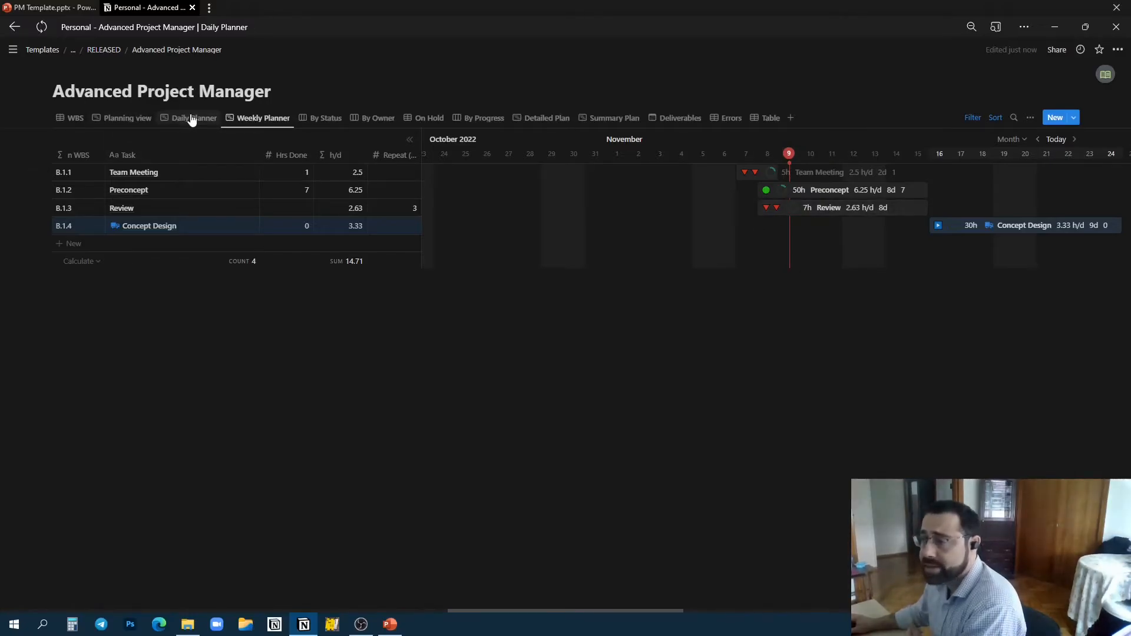
{"action": "left_click", "coordinate": [117, 118]}
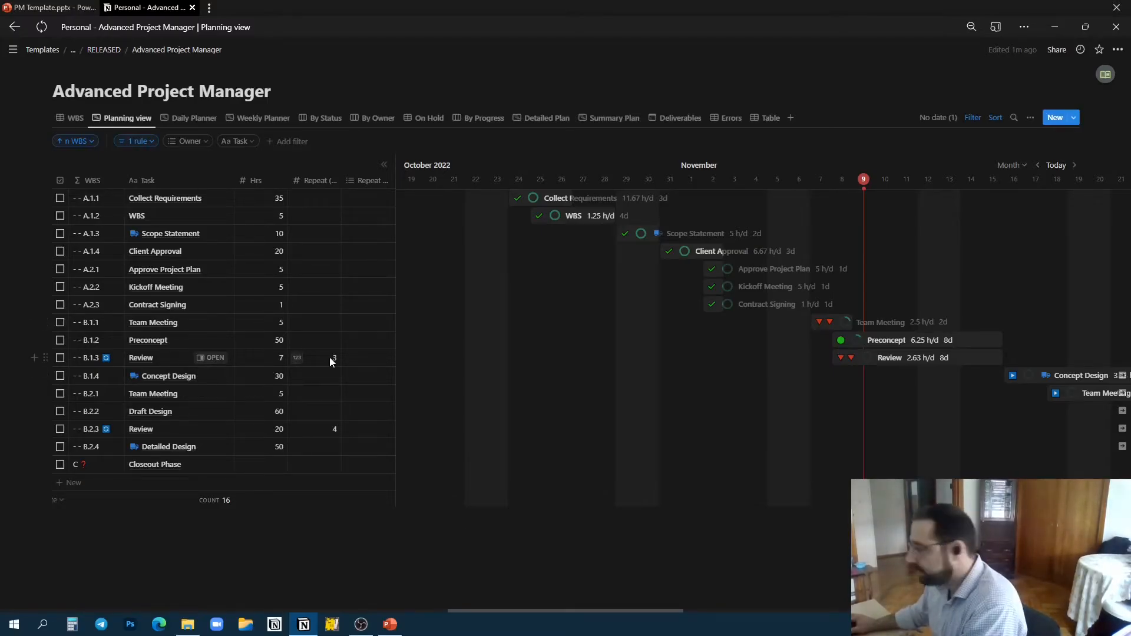
{"action": "scroll", "coordinate": [329, 357], "scroll_direction": "right", "scroll_amount": 6}
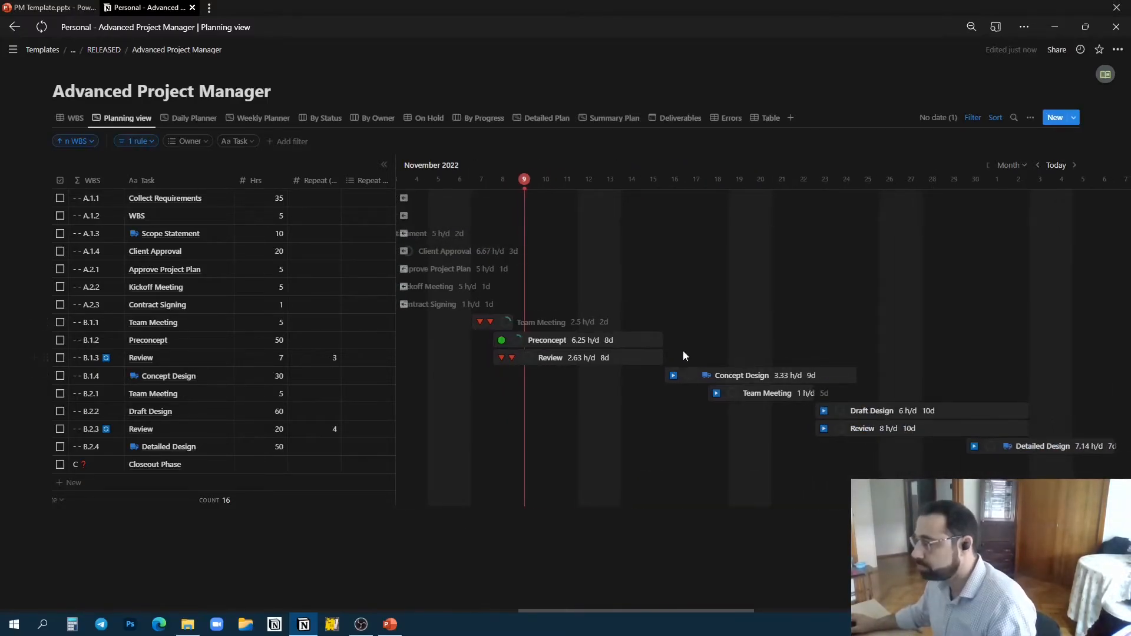
{"action": "left_click_drag", "start_coordinate": [662, 345], "coordinate": [819, 339]}
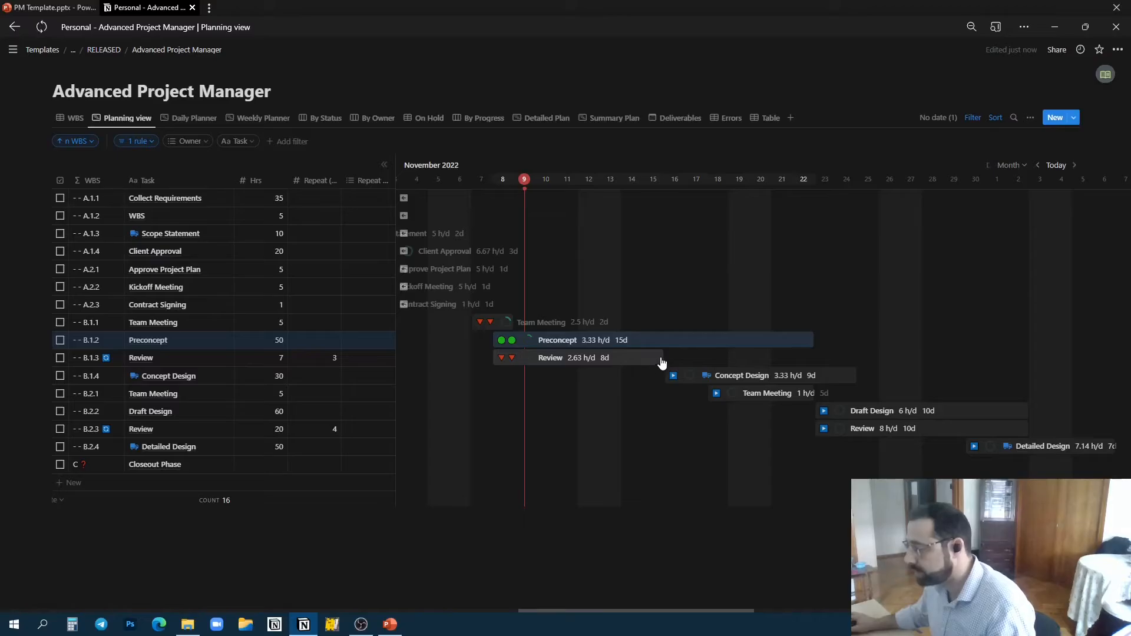
{"action": "left_click_drag", "start_coordinate": [662, 362], "coordinate": [816, 369]}
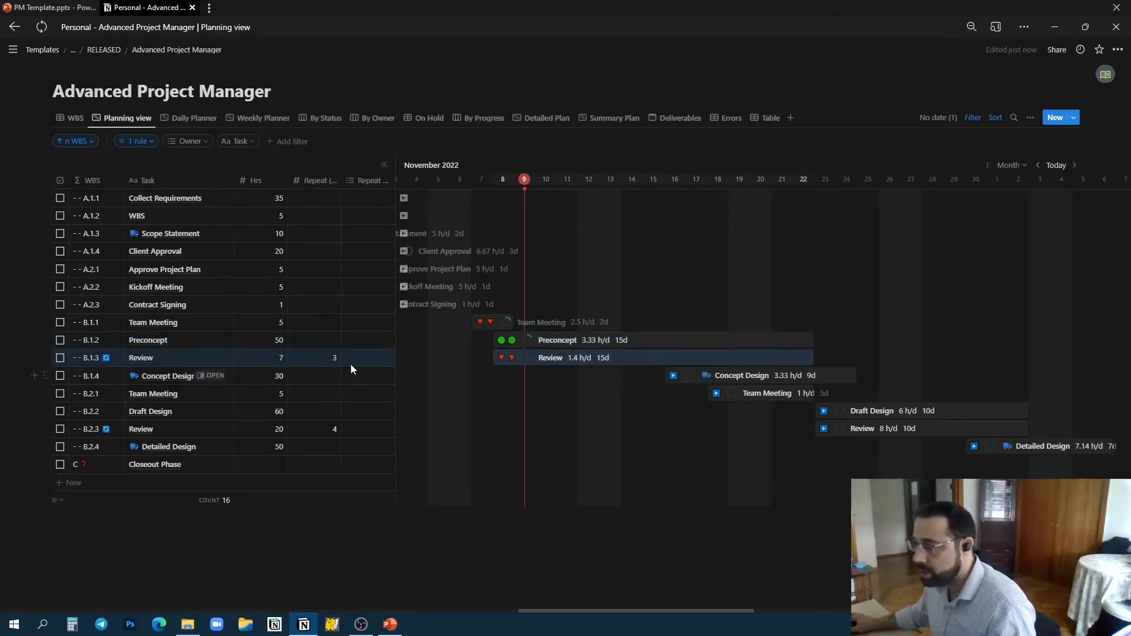
Step: Set the B.1.3 Review task's repeat value to 8, and extend Preconcept and Review to end on November 28
{"action": "left_click", "coordinate": [334, 357]}
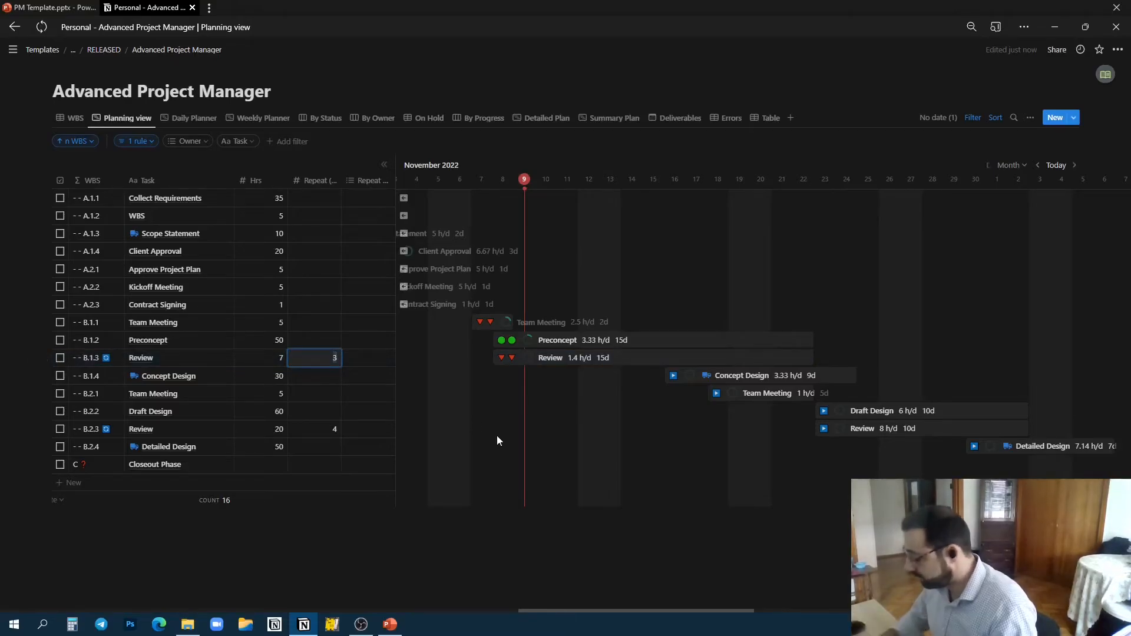
{"action": "type", "text": "8"}
{"action": "key", "text": "Return"}
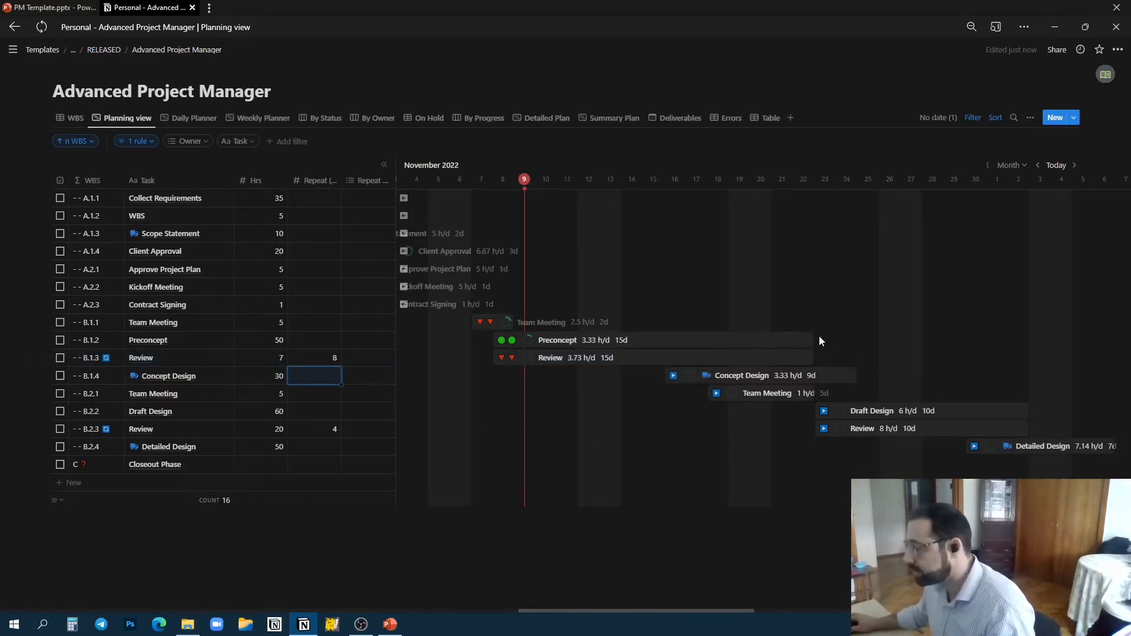
{"action": "left_click_drag", "start_coordinate": [818, 340], "coordinate": [941, 340]}
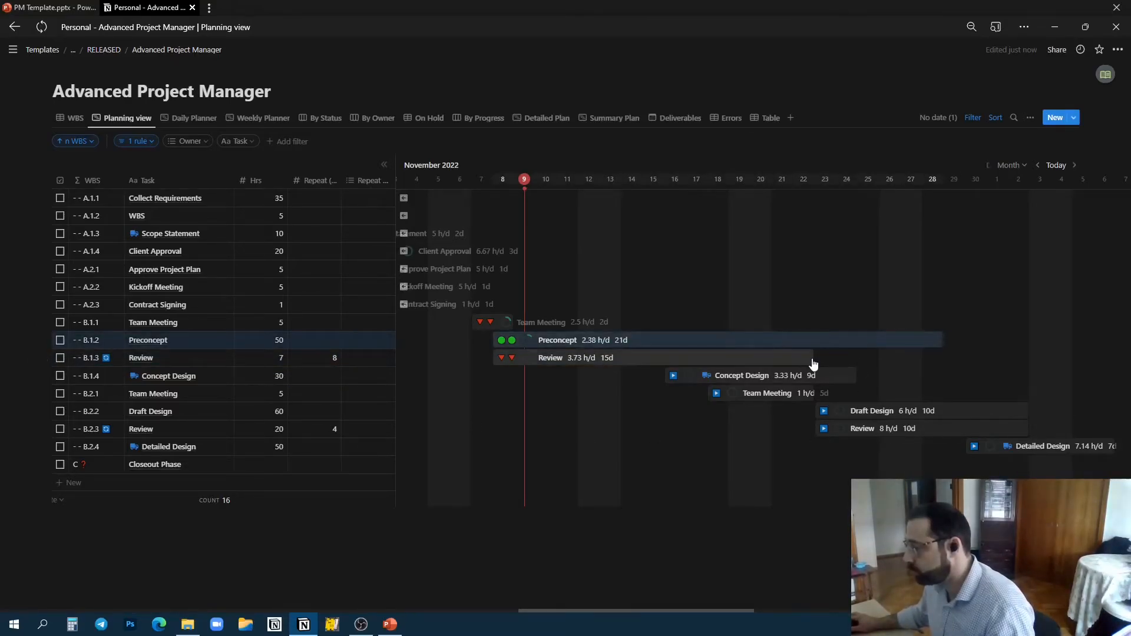
{"action": "left_click_drag", "start_coordinate": [812, 357], "coordinate": [929, 365]}
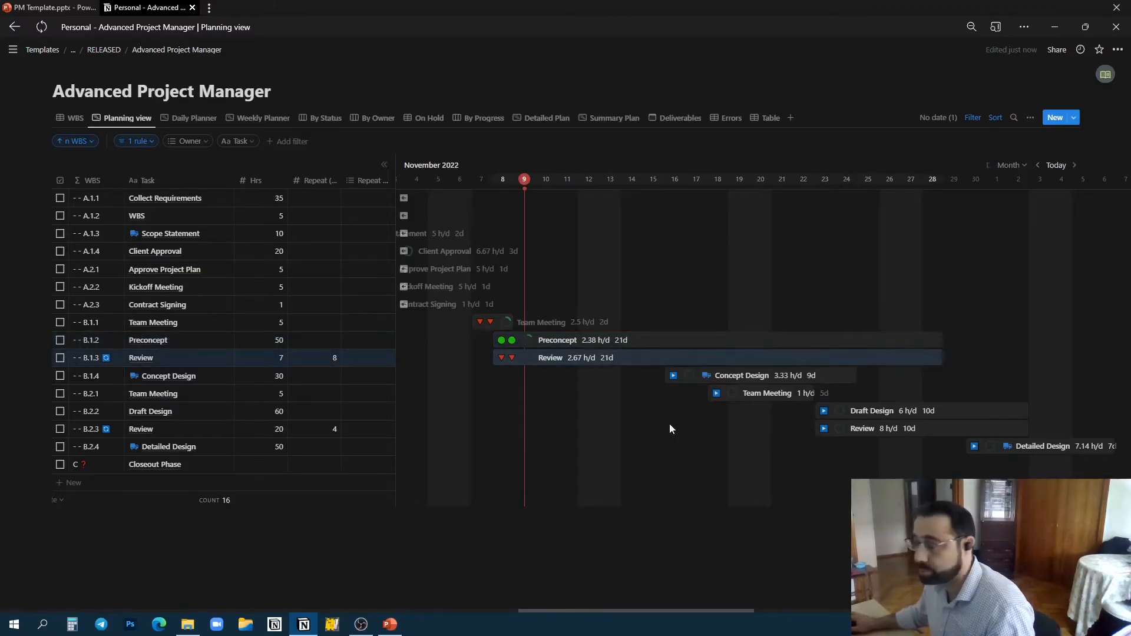
Step: In the Weekly Planner, move Review to start on November 6, undo a further change, and shift it about three days later
{"action": "left_click", "coordinate": [188, 119]}
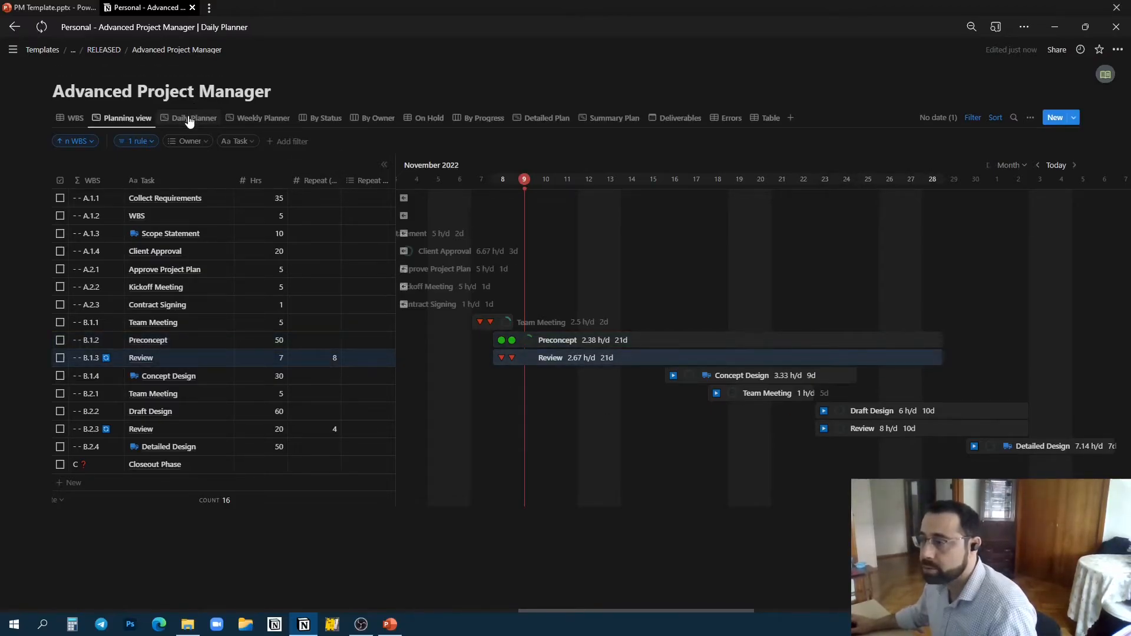
{"action": "left_click", "coordinate": [239, 124]}
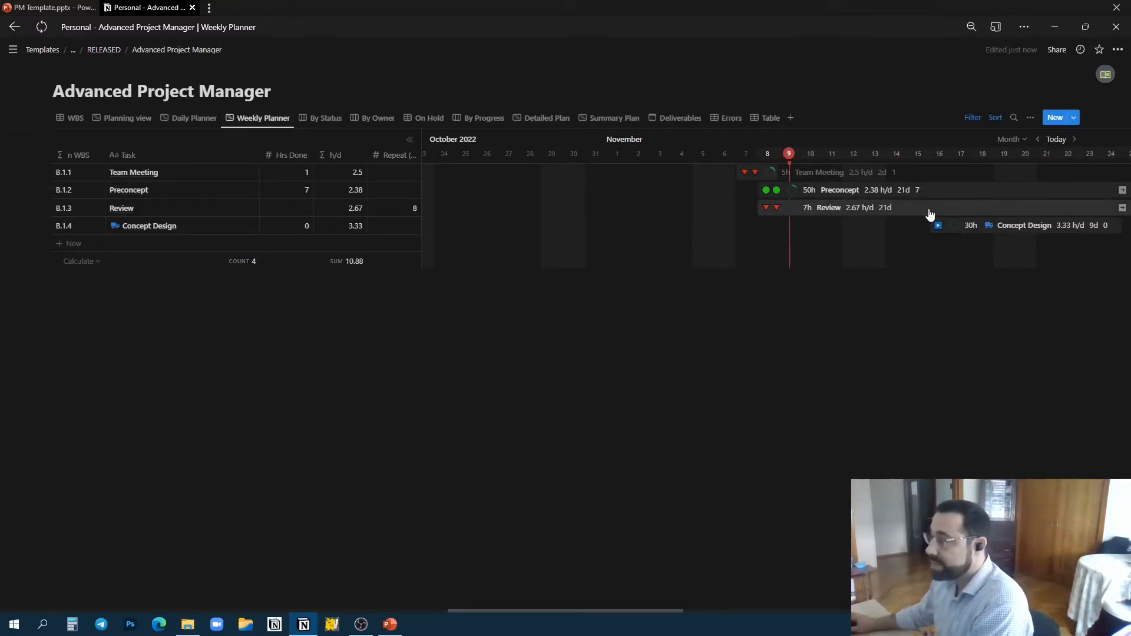
{"action": "left_click_drag", "start_coordinate": [922, 209], "coordinate": [901, 208]}
{"action": "left_click_drag", "start_coordinate": [808, 210], "coordinate": [877, 206]}
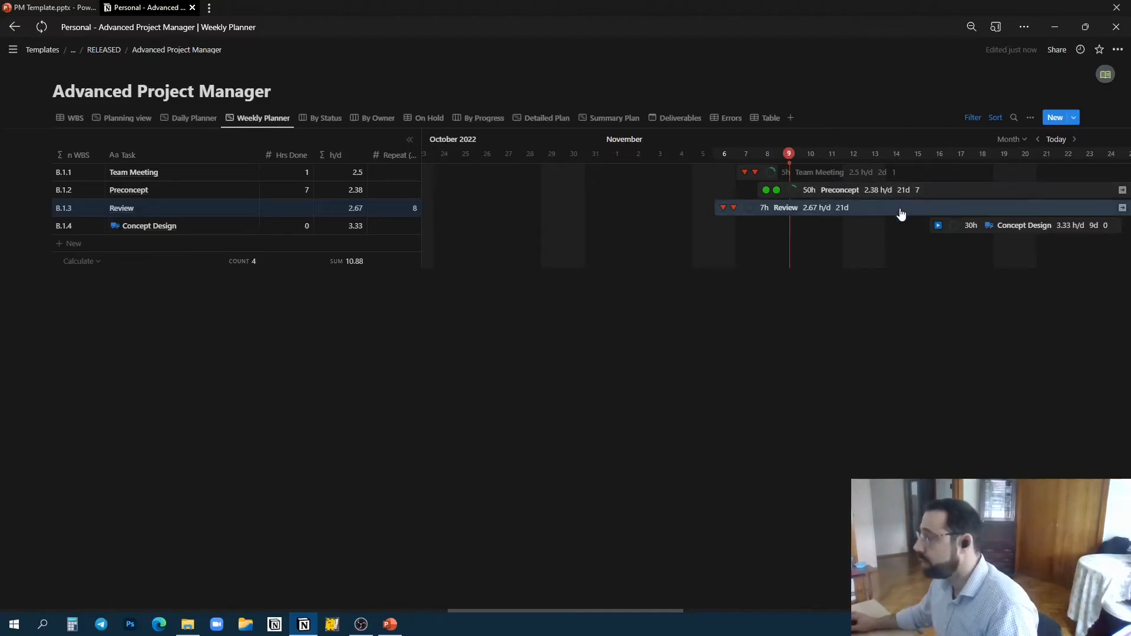
{"action": "key", "text": "Delete"}
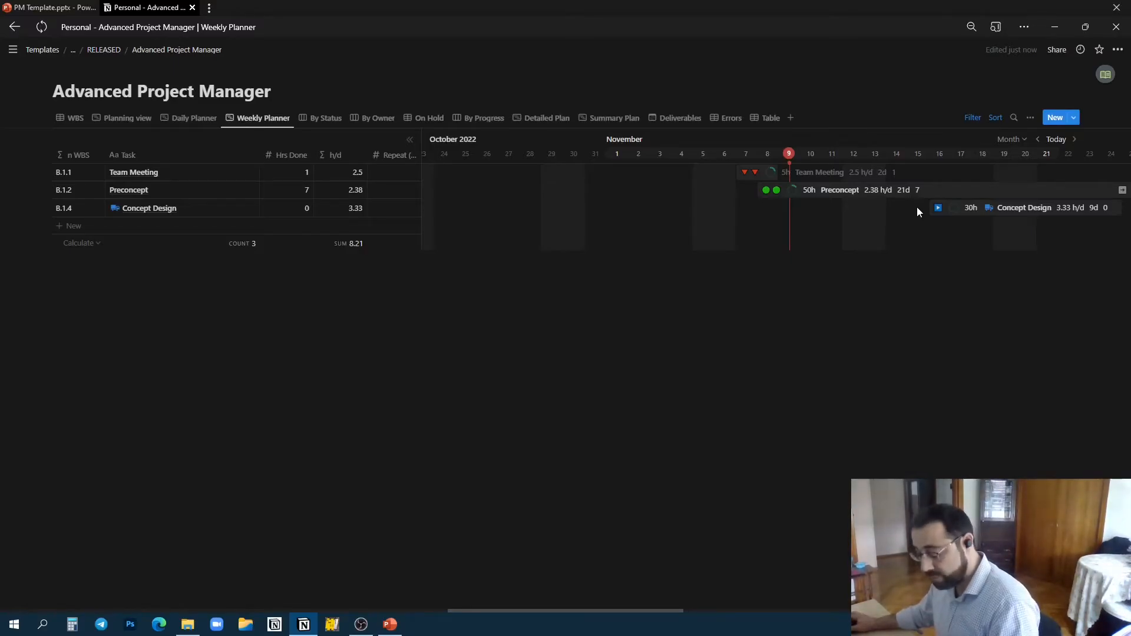
{"action": "key", "text": "ctrl+z"}
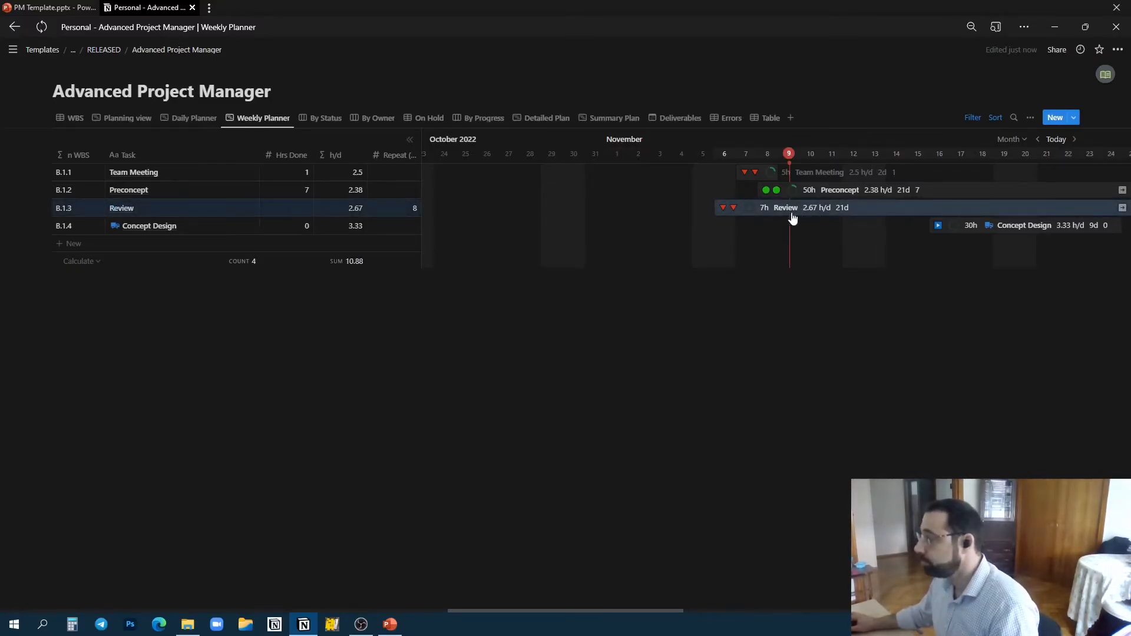
{"action": "left_click_drag", "start_coordinate": [759, 215], "coordinate": [827, 209]}
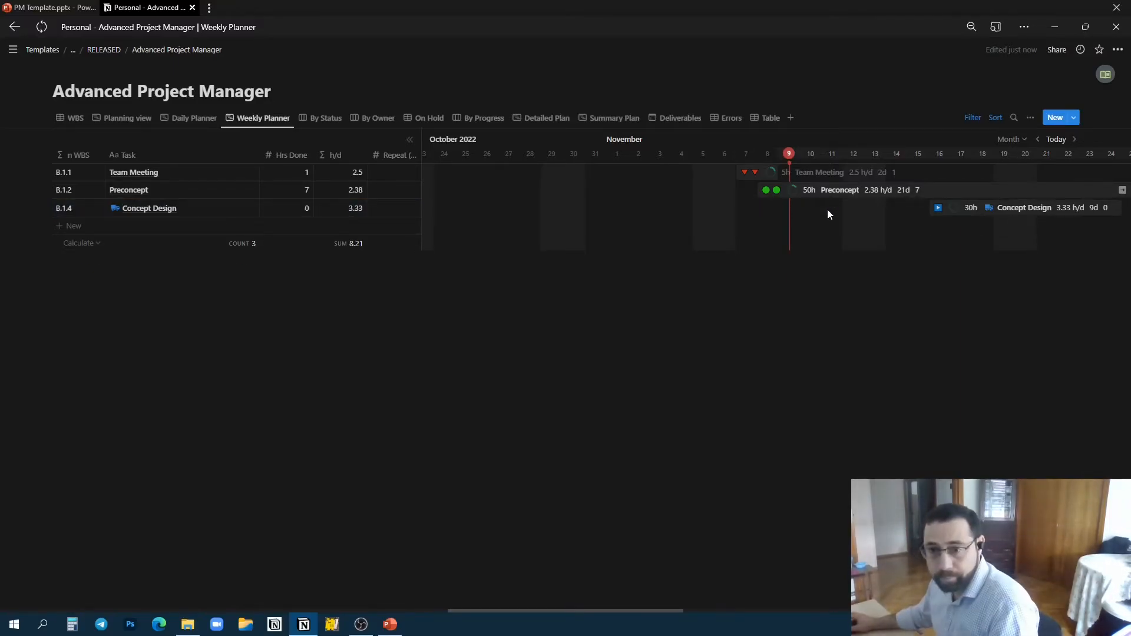
Step: Review the day's tasks in the Daily Planner and Weekly Planner, and examine the task groups on the By Status board
{"action": "left_click", "coordinate": [188, 119]}
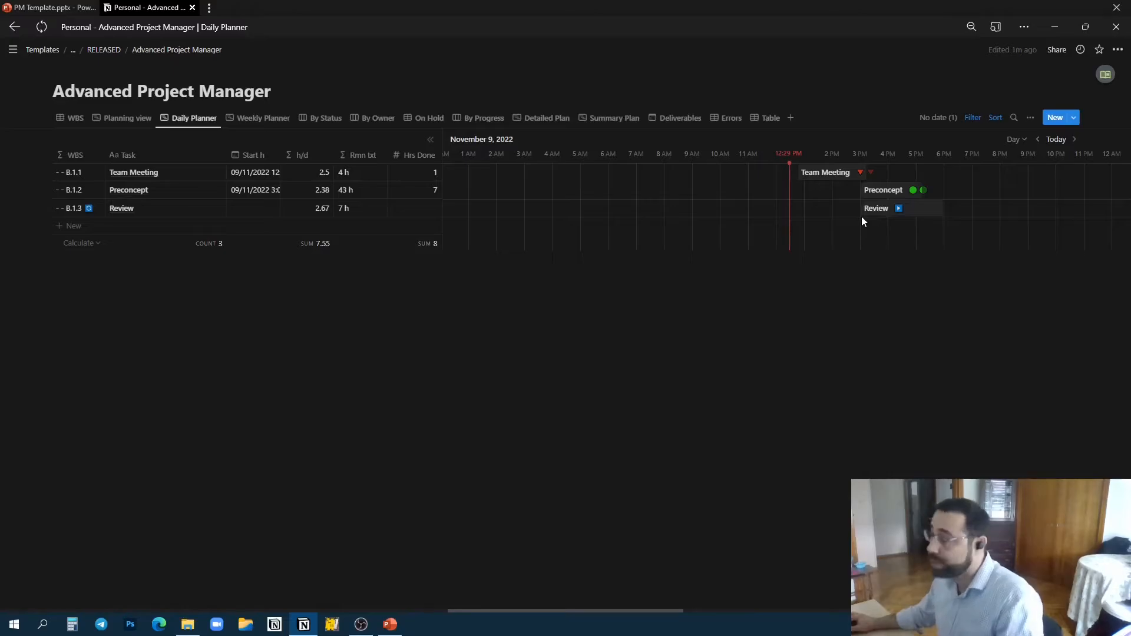
{"action": "left_click", "coordinate": [239, 121]}
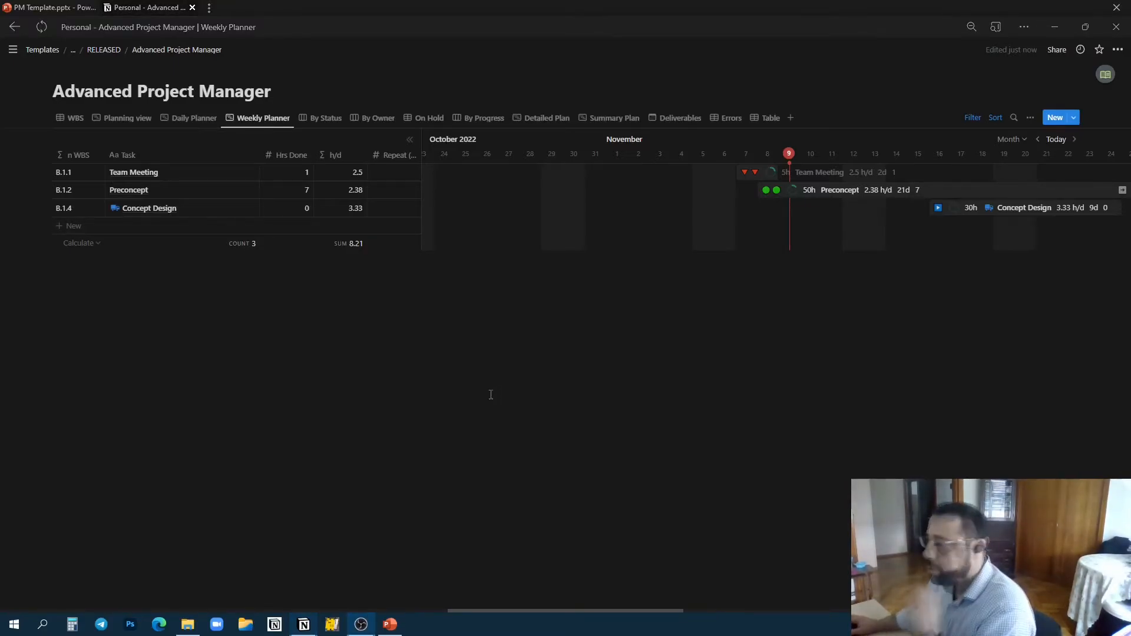
{"action": "left_click", "coordinate": [334, 121]}
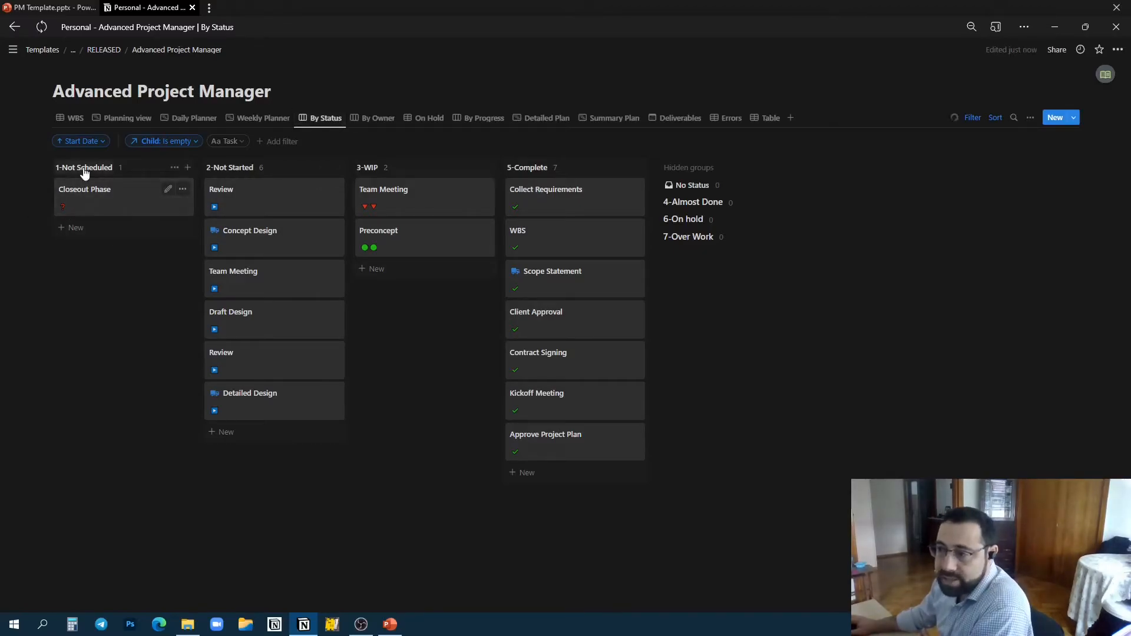
Step: Schedule the Closeout Phase from November 18 on the Planning view timeline, and check its group on the By Status board
{"action": "left_click", "coordinate": [125, 121]}
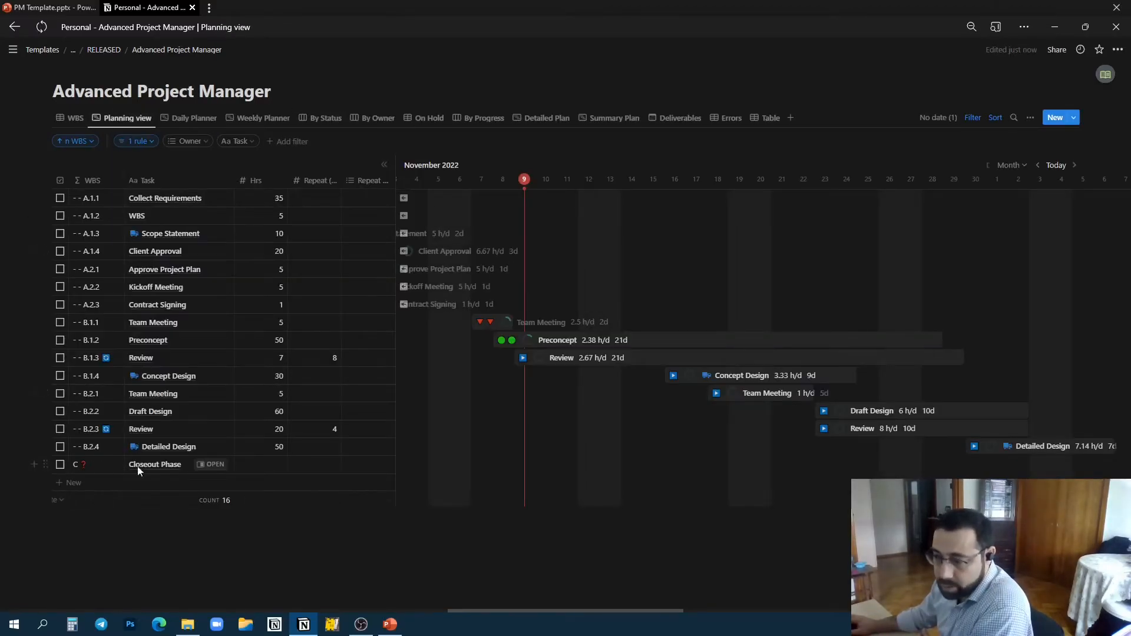
{"action": "left_click", "coordinate": [719, 464]}
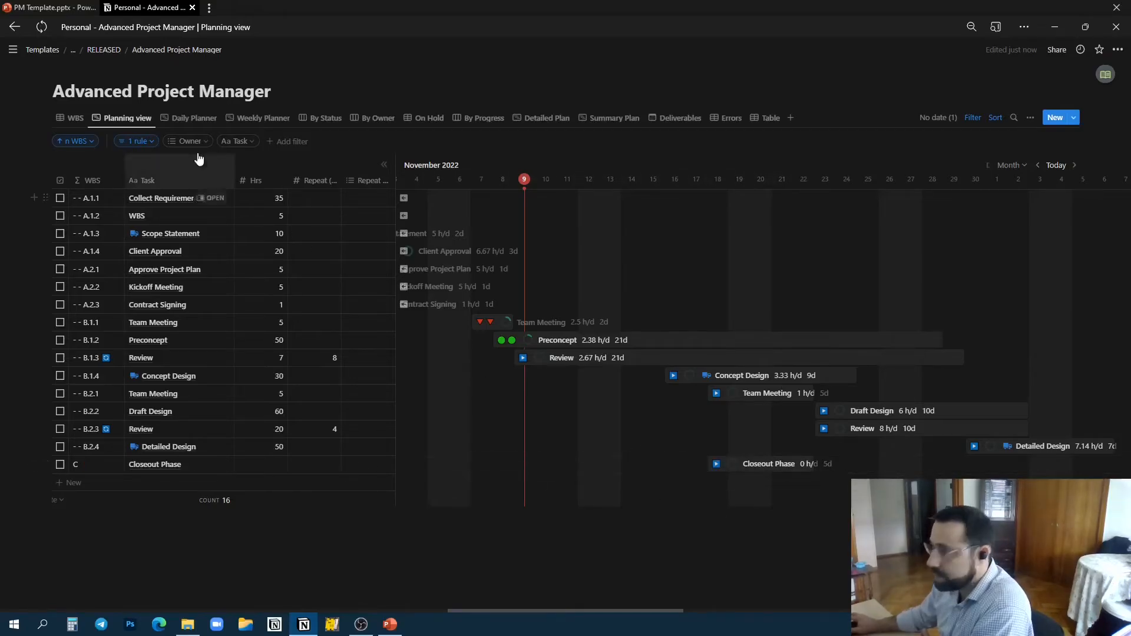
{"action": "left_click", "coordinate": [329, 120]}
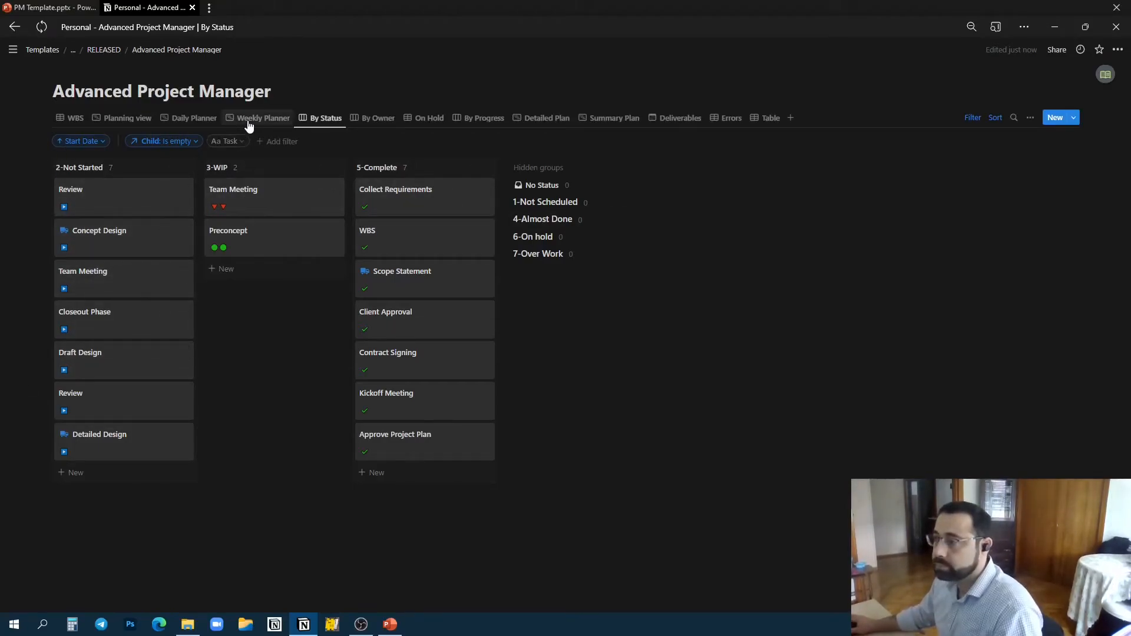
Step: In the Daily Planner, clear the start hours of the Team Meeting, Preconcept and Review tasks
{"action": "left_click", "coordinate": [190, 125]}
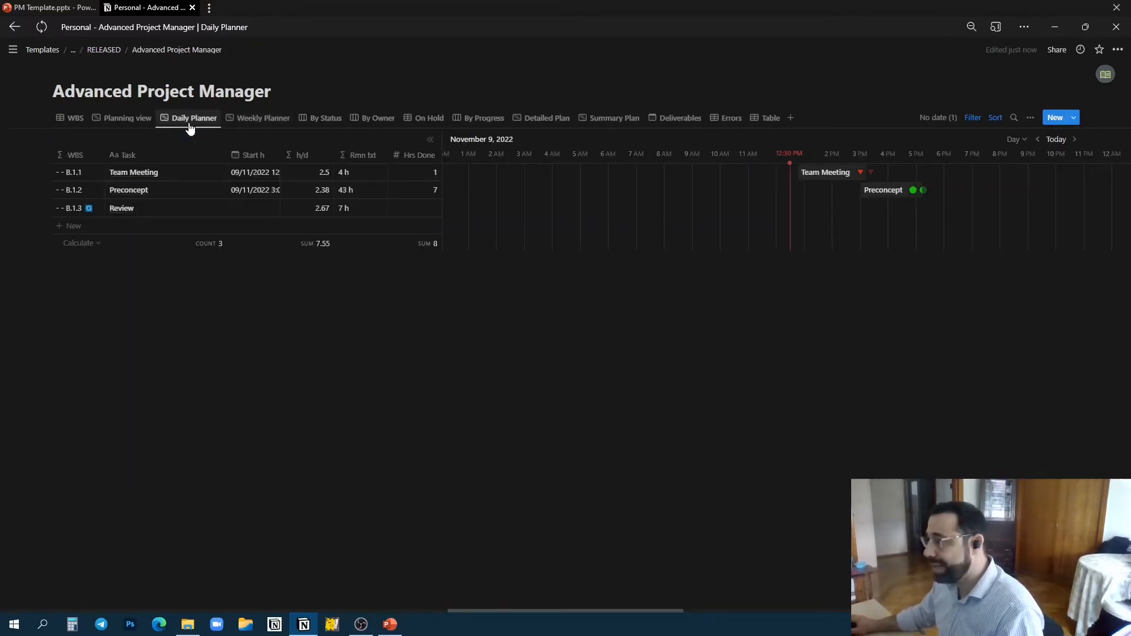
{"action": "left_click", "coordinate": [253, 173]}
{"action": "left_click", "coordinate": [252, 209], "text": "shift"}
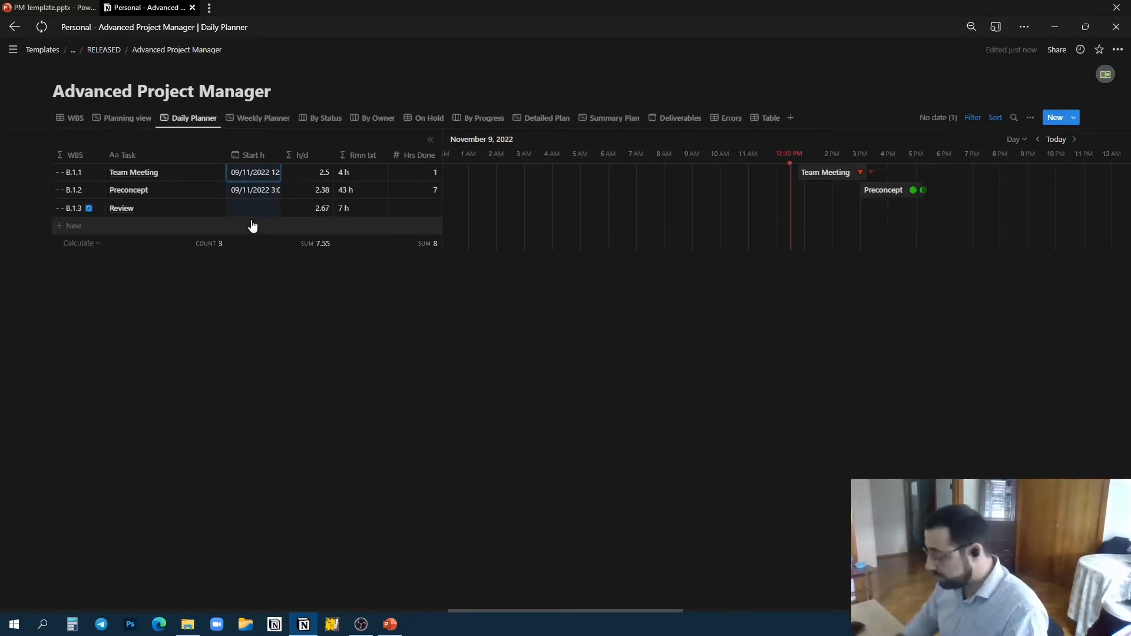
{"action": "key", "text": "Delete"}
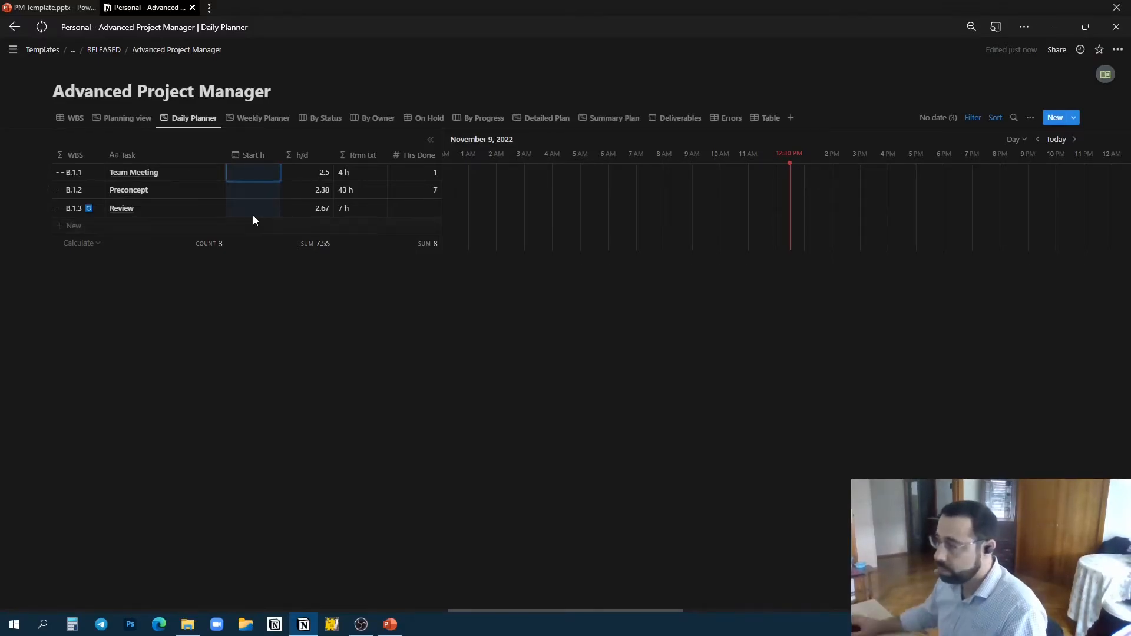
Step: Place Team Meeting, Preconcept and Review in succession on the November 9 day timeline, and shift Team Meeting to start just after 12 PM
{"action": "left_click", "coordinate": [549, 172]}
{"action": "left_click", "coordinate": [629, 189]}
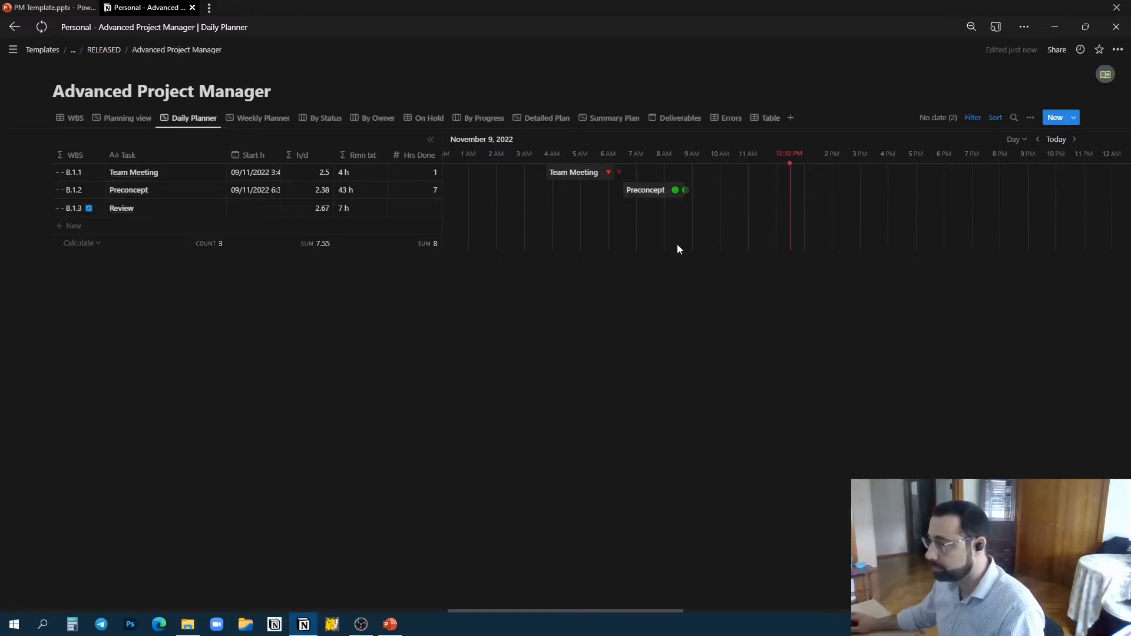
{"action": "left_click", "coordinate": [683, 208]}
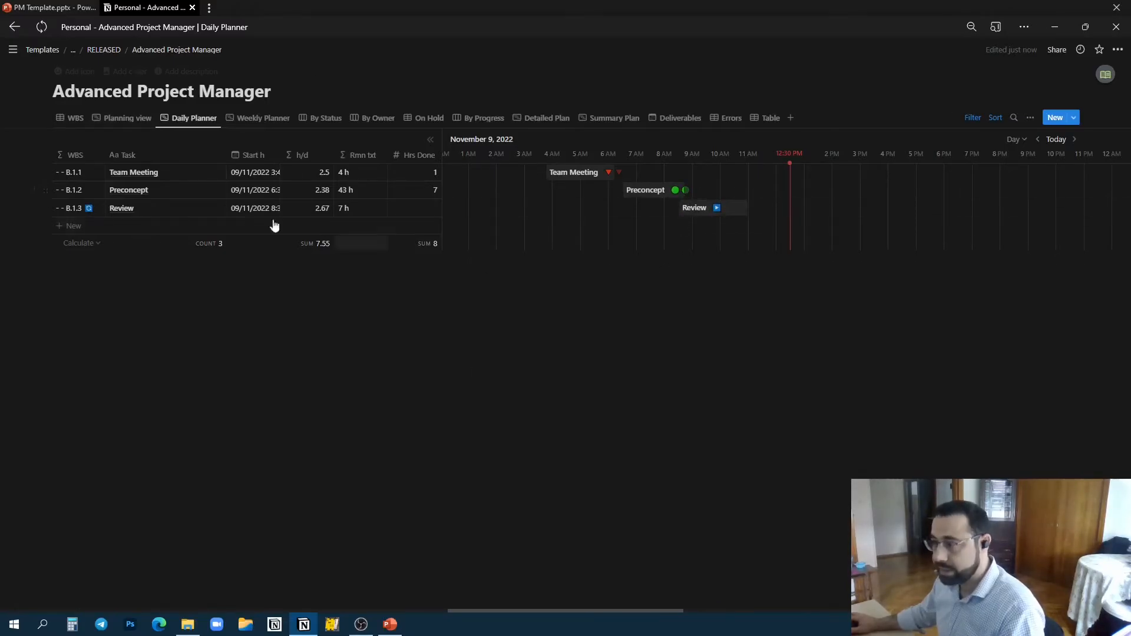
{"action": "left_click_drag", "start_coordinate": [245, 170], "coordinate": [238, 209]}
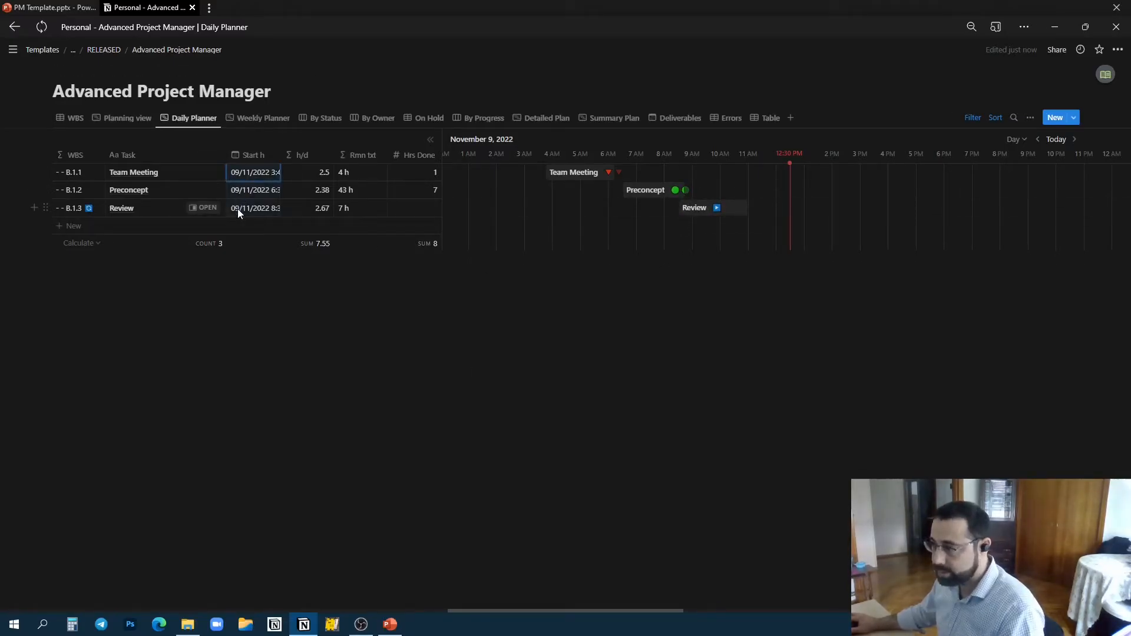
{"action": "left_click_drag", "start_coordinate": [589, 172], "coordinate": [828, 176]}
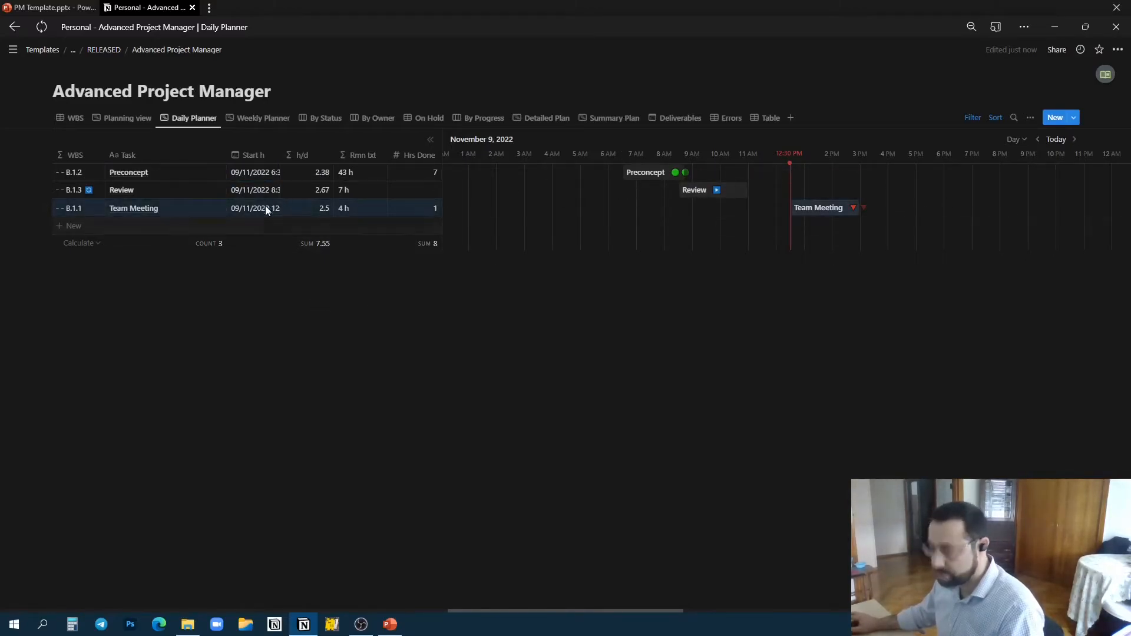
Step: Remove the newly placed start hours from all three Daily Planner tasks
{"action": "left_click_drag", "start_coordinate": [260, 178], "coordinate": [256, 216]}
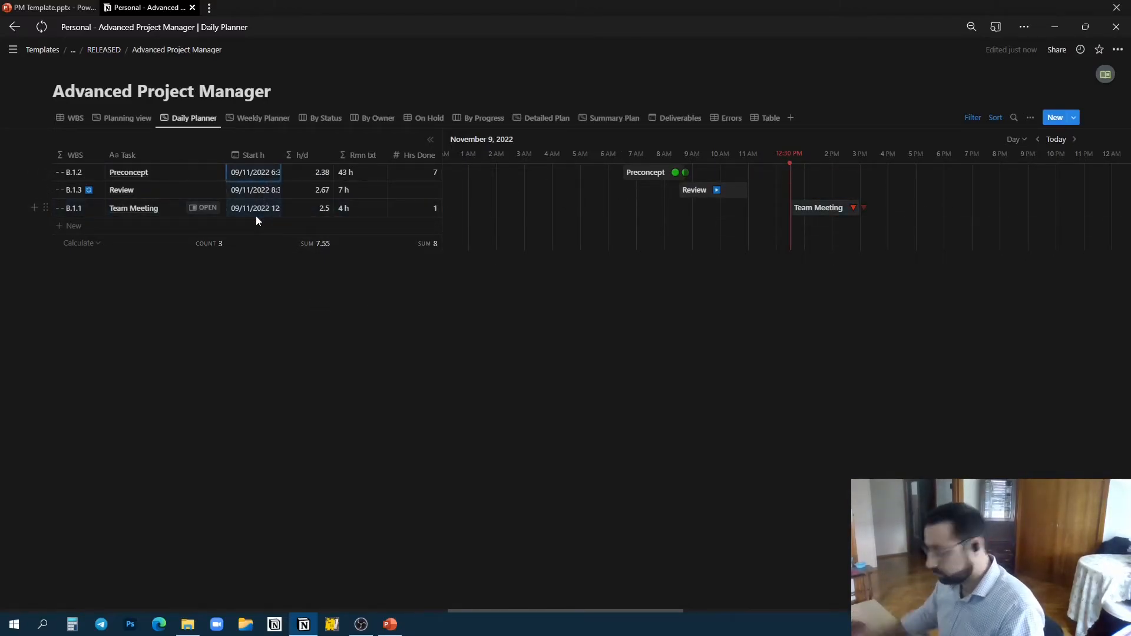
{"action": "key", "text": "Delete"}
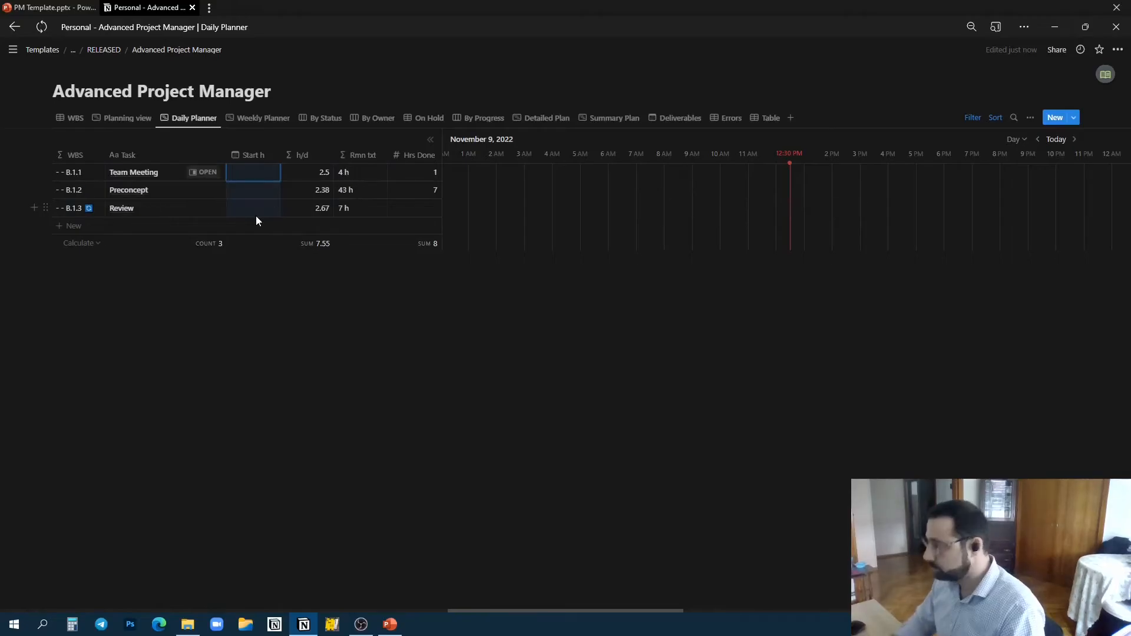
Step: Examine the tasks on the By Status board and the owner columns on the By Owner board
{"action": "left_click", "coordinate": [251, 119]}
{"action": "left_click", "coordinate": [311, 122]}
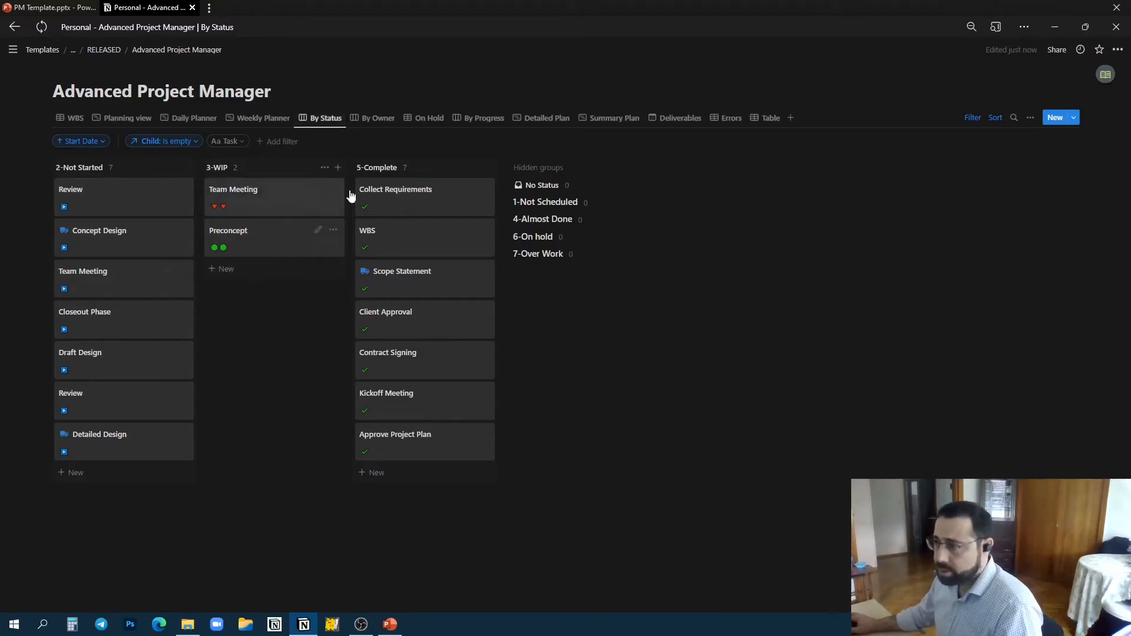
{"action": "left_click", "coordinate": [374, 121]}
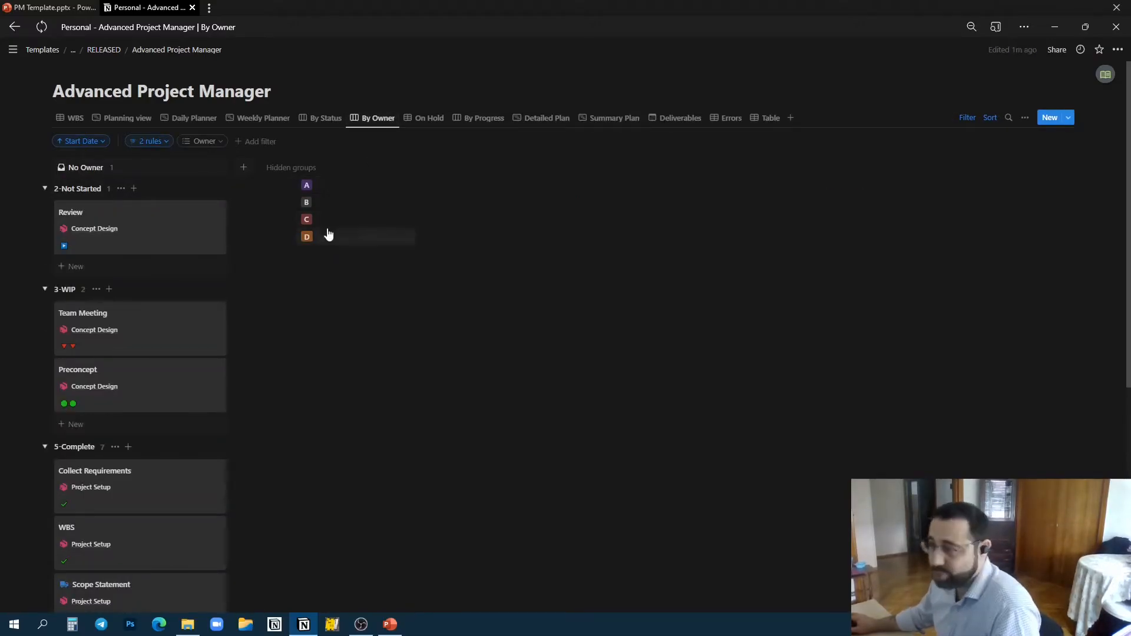
Step: Assign owner A to the Collect Requirements task from the Planning view, and check it on the By Owner board
{"action": "left_click", "coordinate": [120, 120]}
{"action": "left_click", "coordinate": [168, 199]}
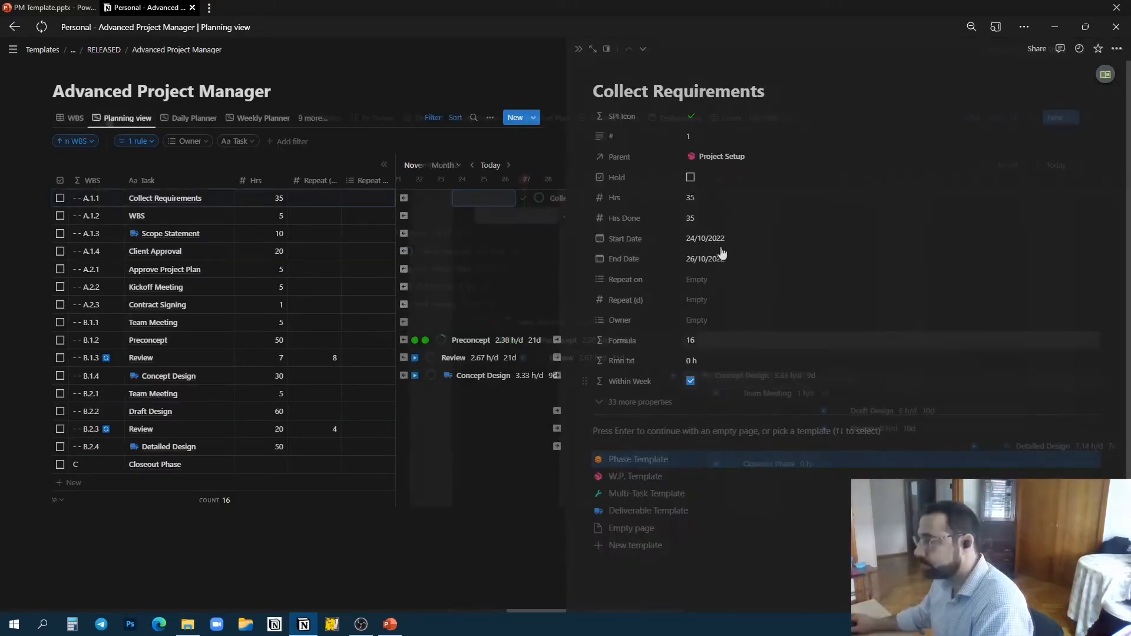
{"action": "left_click", "coordinate": [725, 319]}
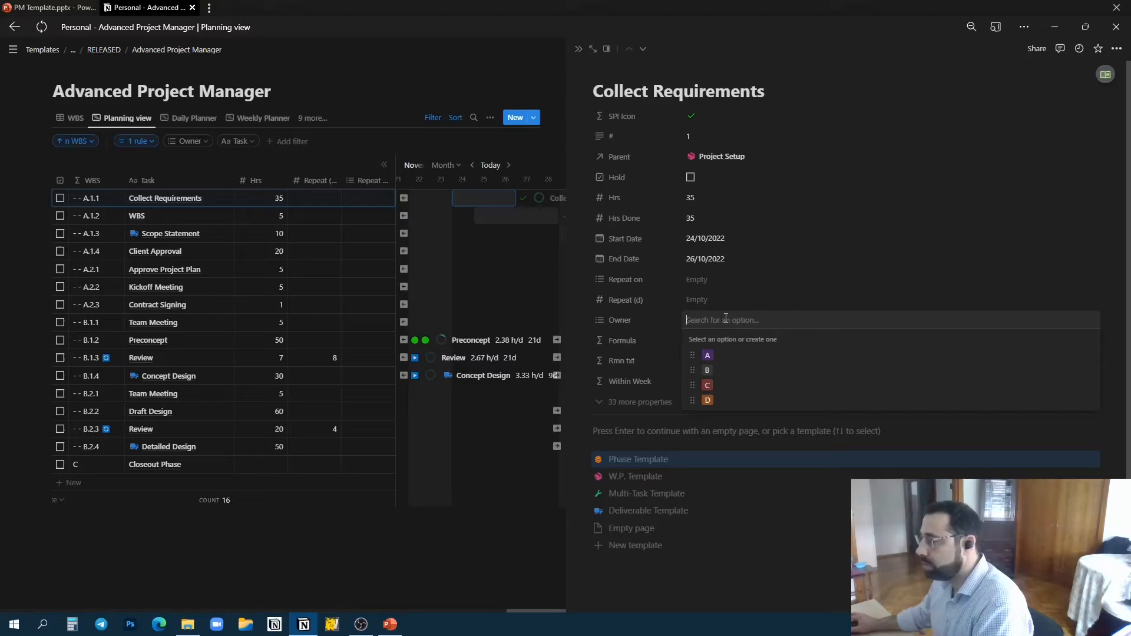
{"action": "left_click", "coordinate": [706, 355]}
{"action": "left_click", "coordinate": [220, 119]}
{"action": "left_click", "coordinate": [256, 120]}
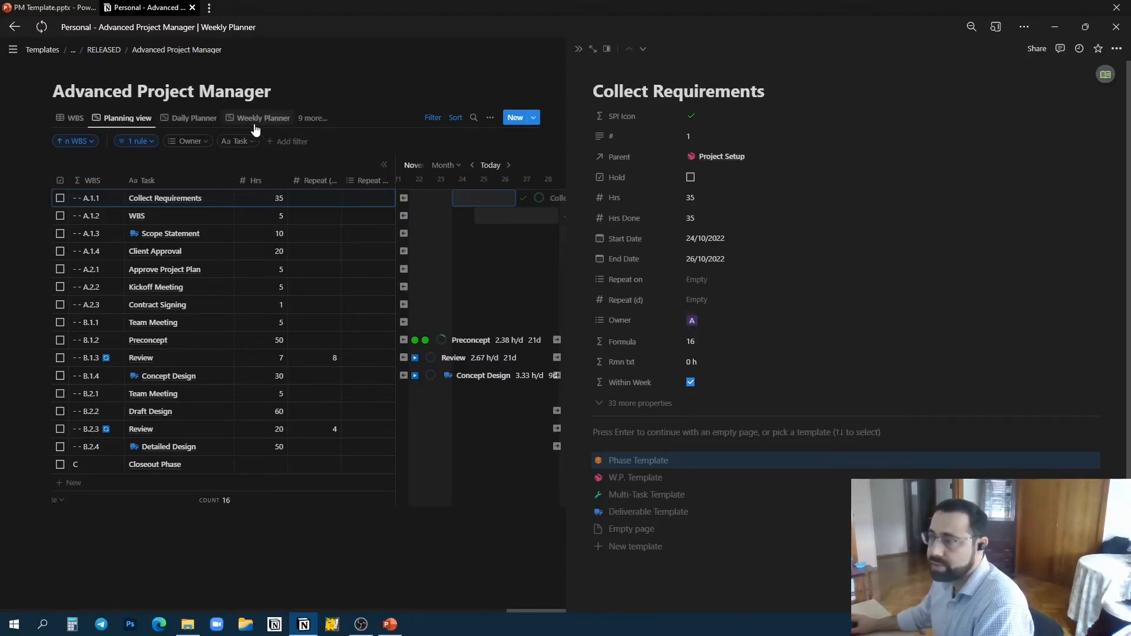
{"action": "left_click", "coordinate": [319, 119]}
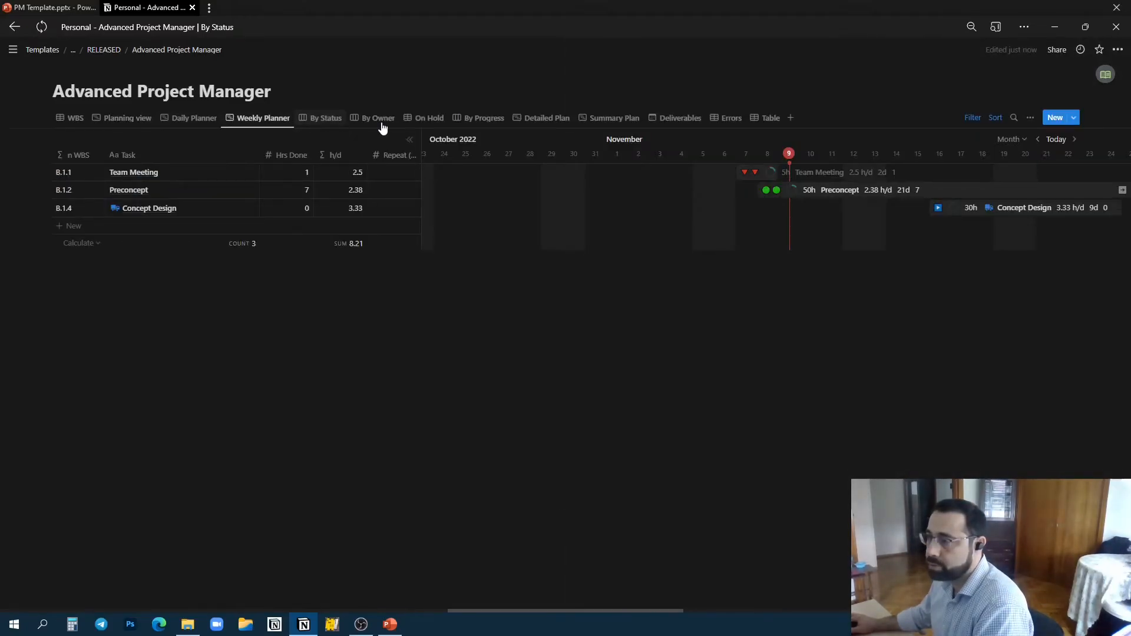
{"action": "left_click", "coordinate": [380, 119]}
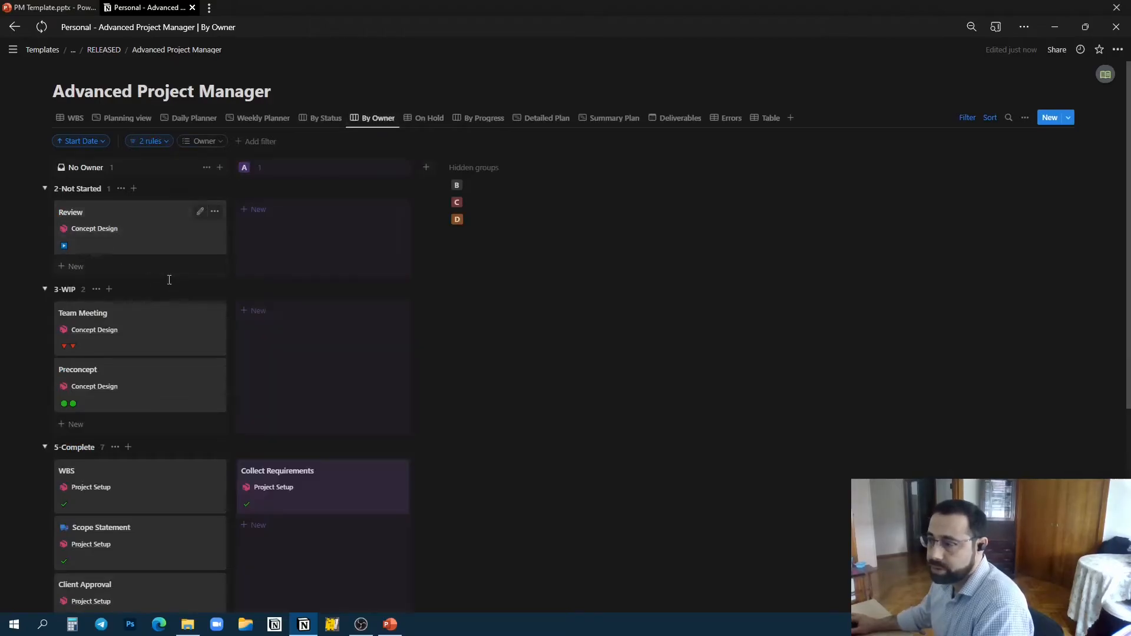
Step: On the By Owner board, assign the WBS task to owner B and the Client Approval task to owner C
{"action": "left_click_drag", "start_coordinate": [287, 249], "coordinate": [289, 171]}
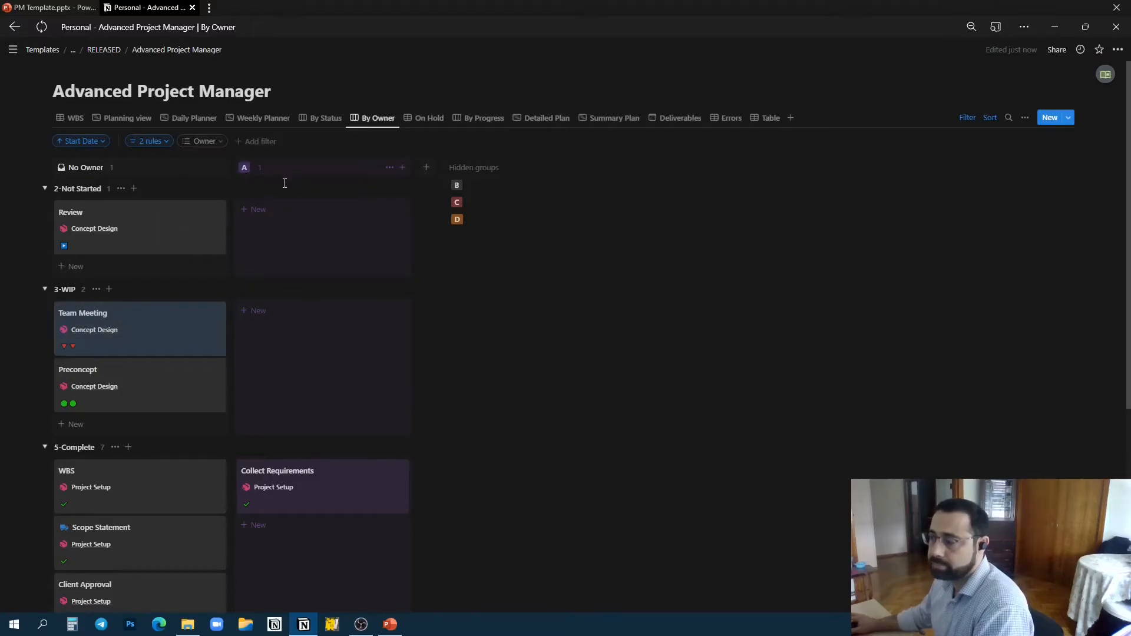
{"action": "left_click_drag", "start_coordinate": [134, 505], "coordinate": [483, 195]}
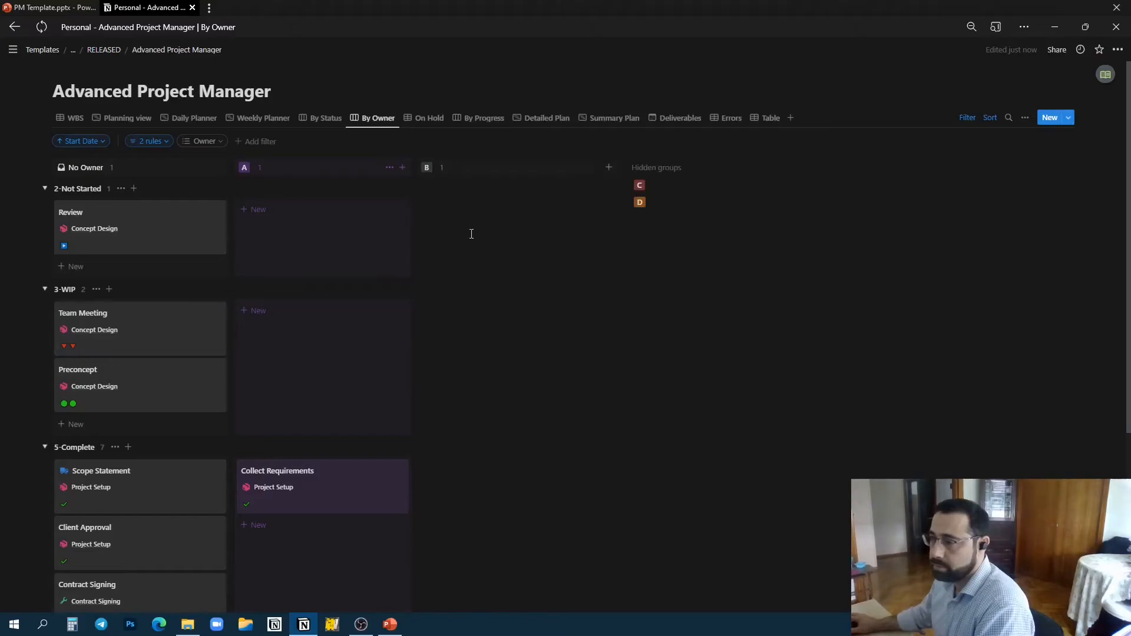
{"action": "left_click_drag", "start_coordinate": [106, 543], "coordinate": [667, 203]}
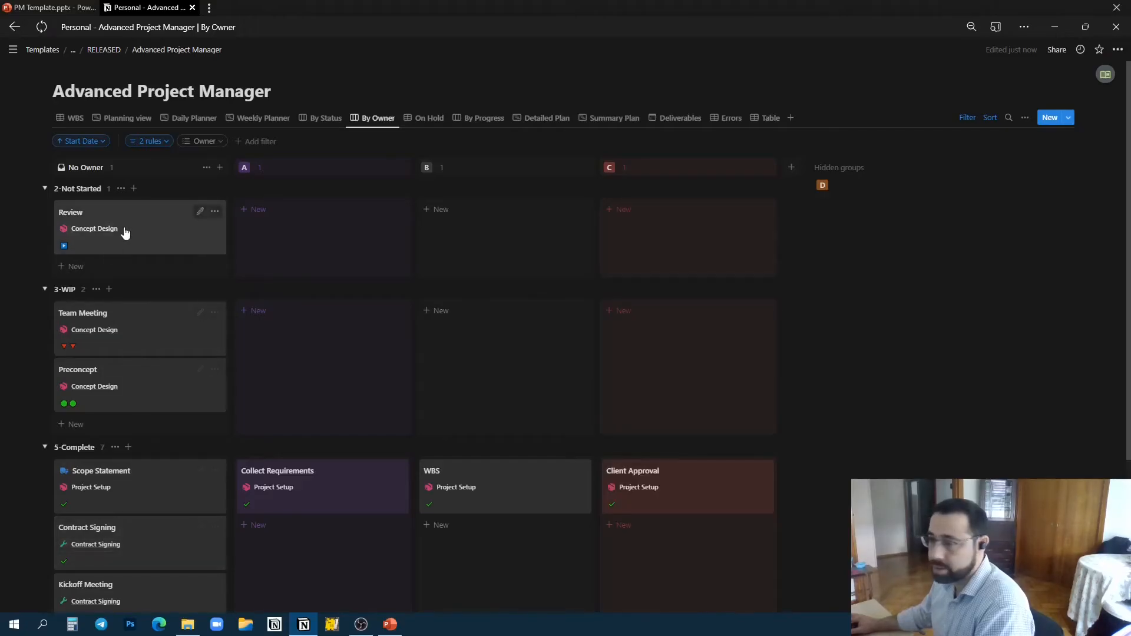
Step: In the WBS view, put the Project Setup work package and the Collect Requirements task on hold in turn, releasing each again
{"action": "left_click", "coordinate": [72, 119]}
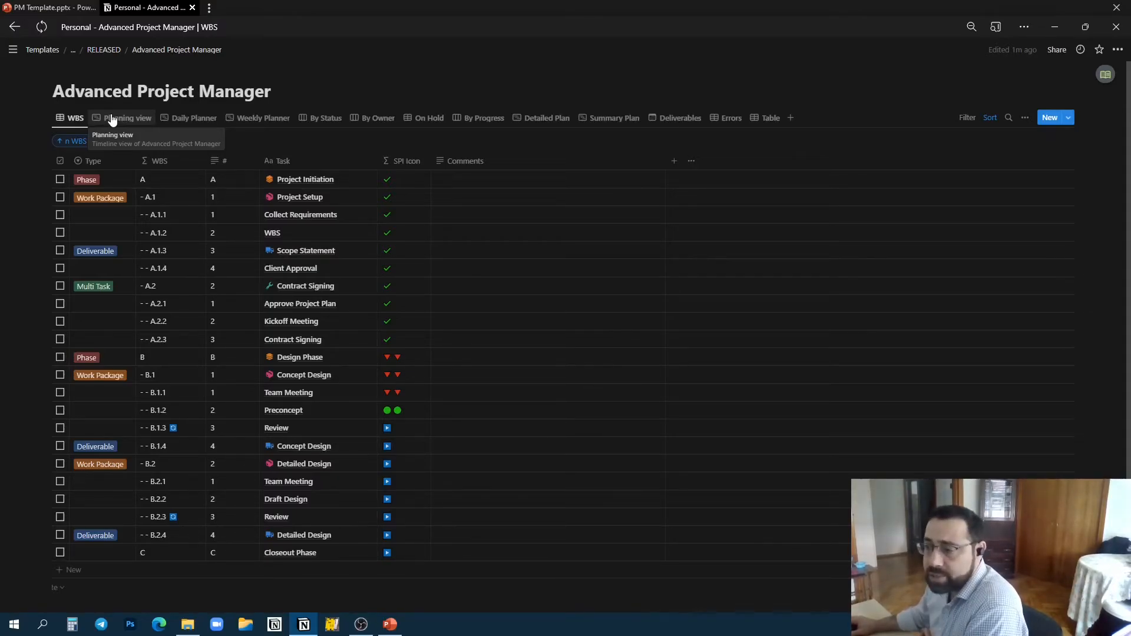
{"action": "left_click", "coordinate": [60, 198]}
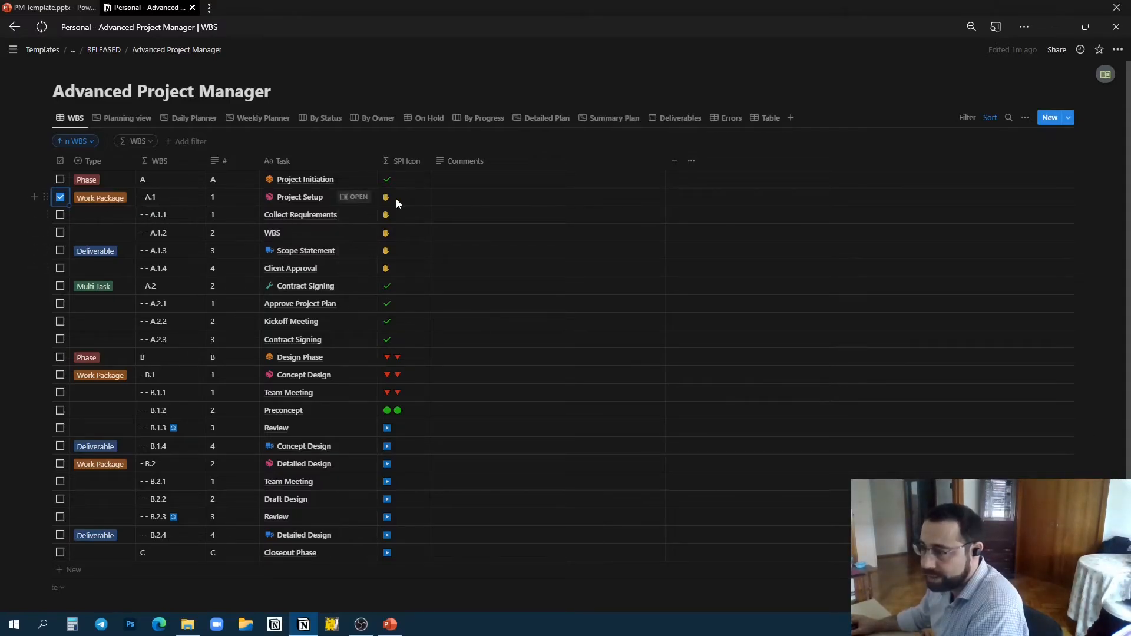
{"action": "left_click", "coordinate": [59, 196]}
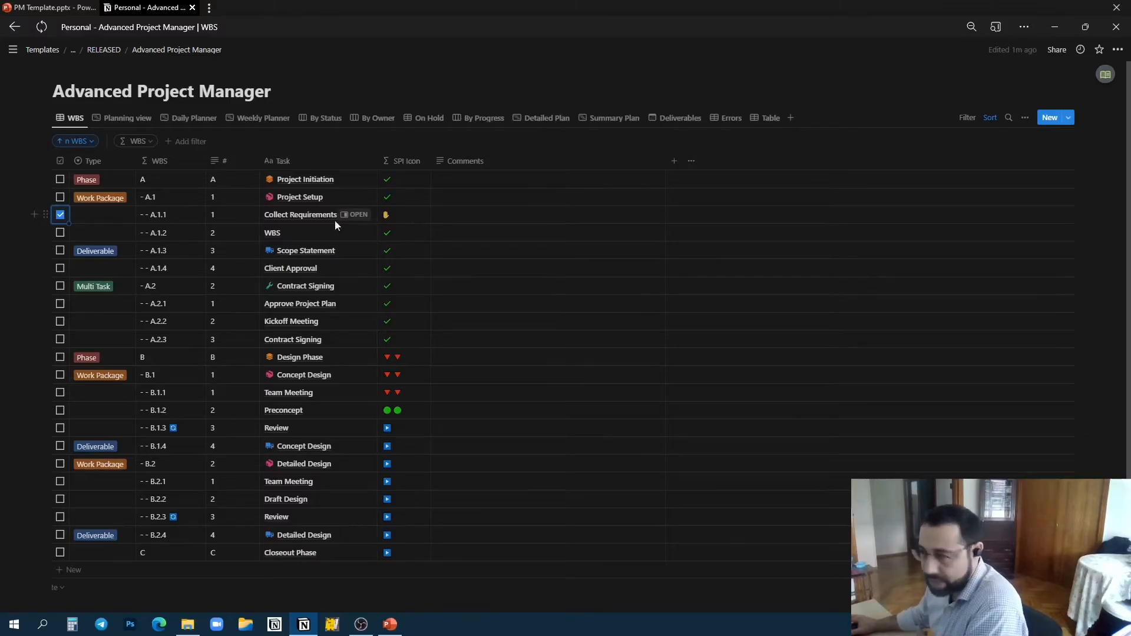
{"action": "left_click", "coordinate": [60, 214]}
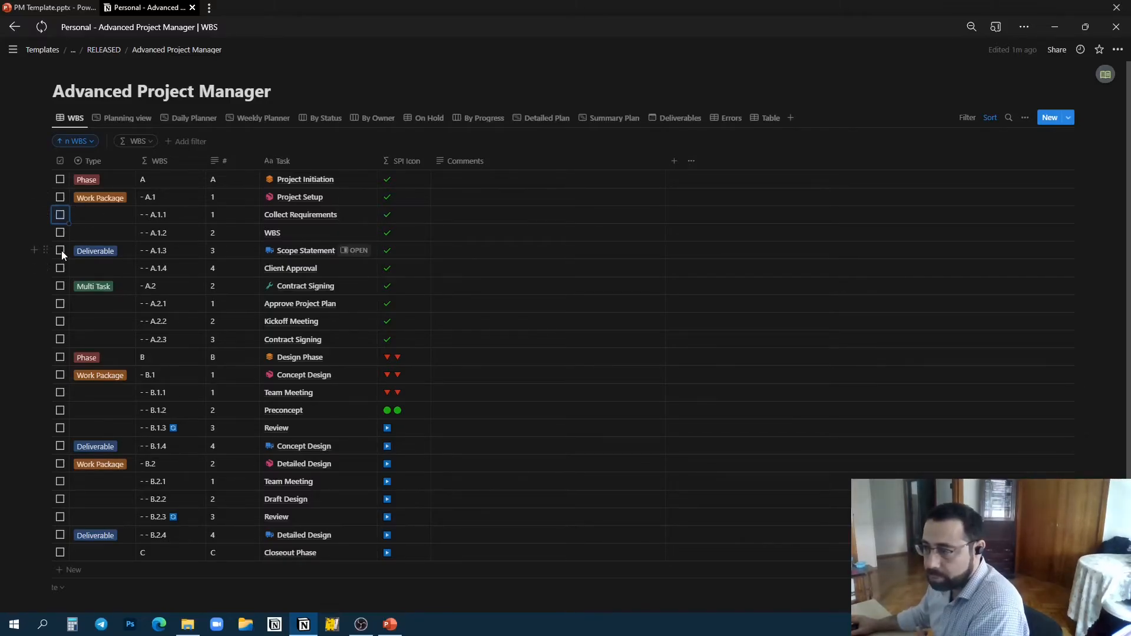
Step: Put the A.2 Contract Signing multi-task on hold in the WBS view, and check its subtasks in the On Hold view
{"action": "left_click", "coordinate": [60, 286]}
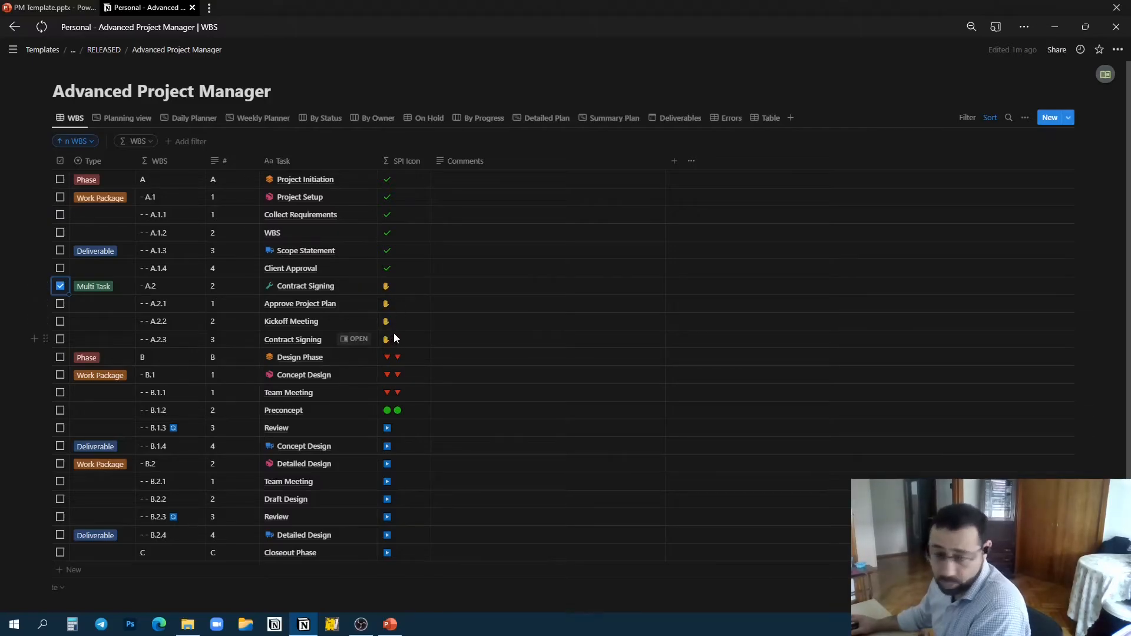
{"action": "left_click", "coordinate": [60, 285]}
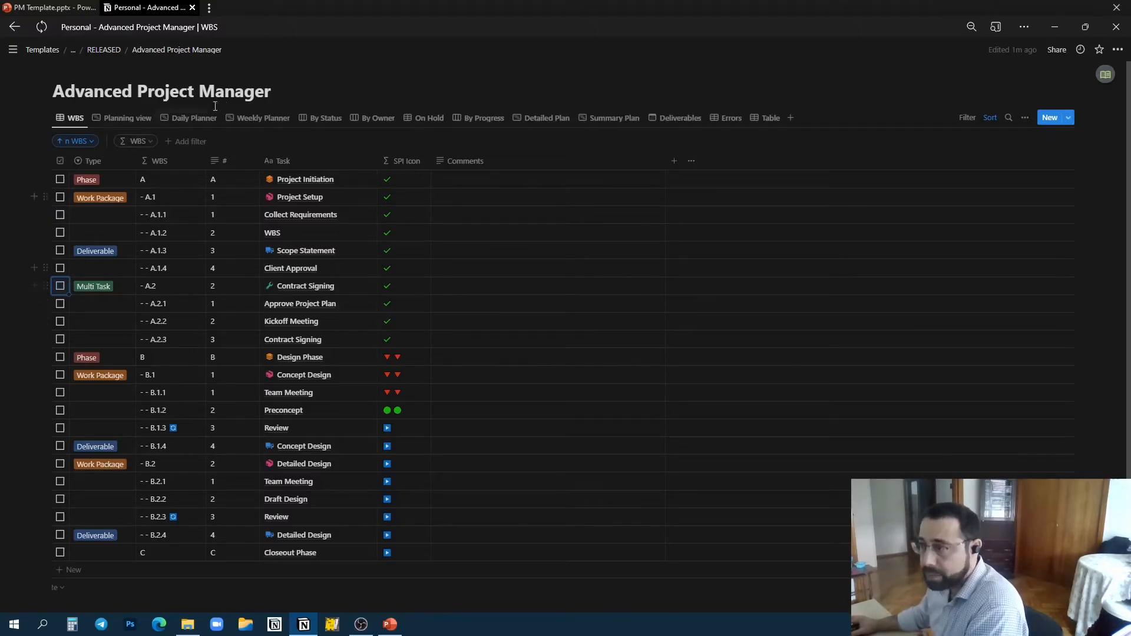
{"action": "left_click", "coordinate": [60, 285]}
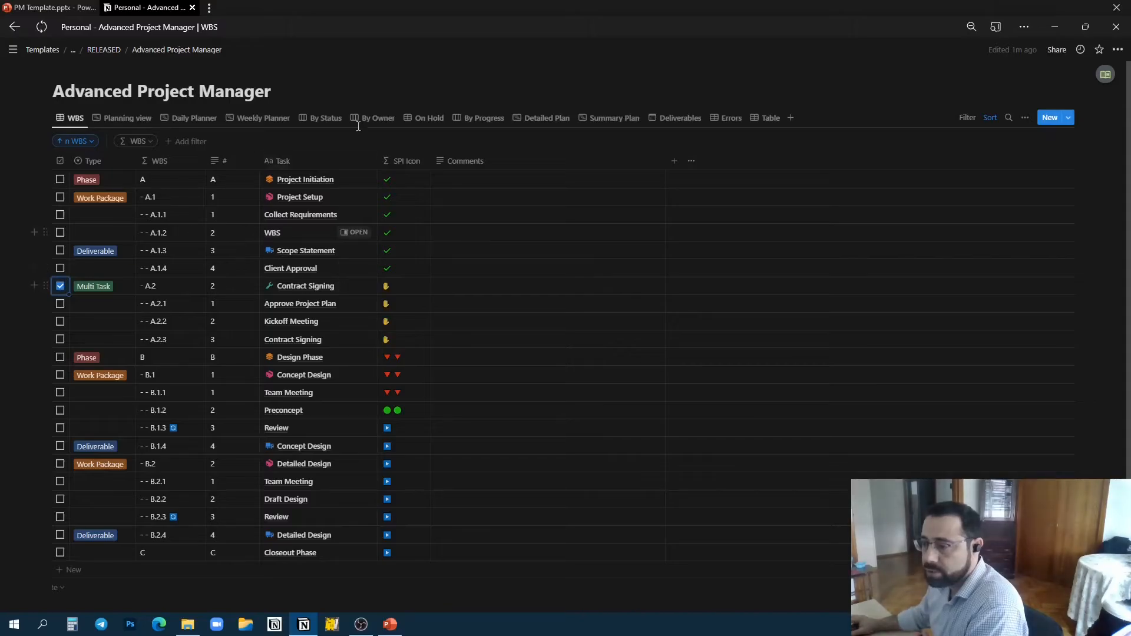
{"action": "left_click", "coordinate": [428, 119]}
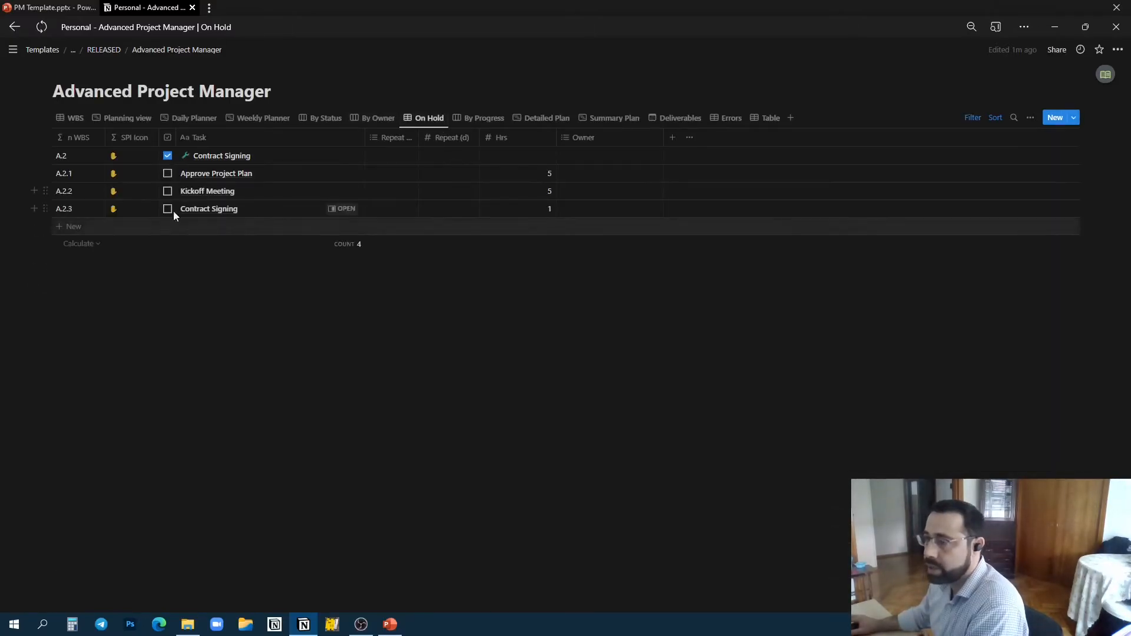
Step: Examine the By Progress board and the Detailed Plan, and return to the By Owner board
{"action": "left_click", "coordinate": [485, 120]}
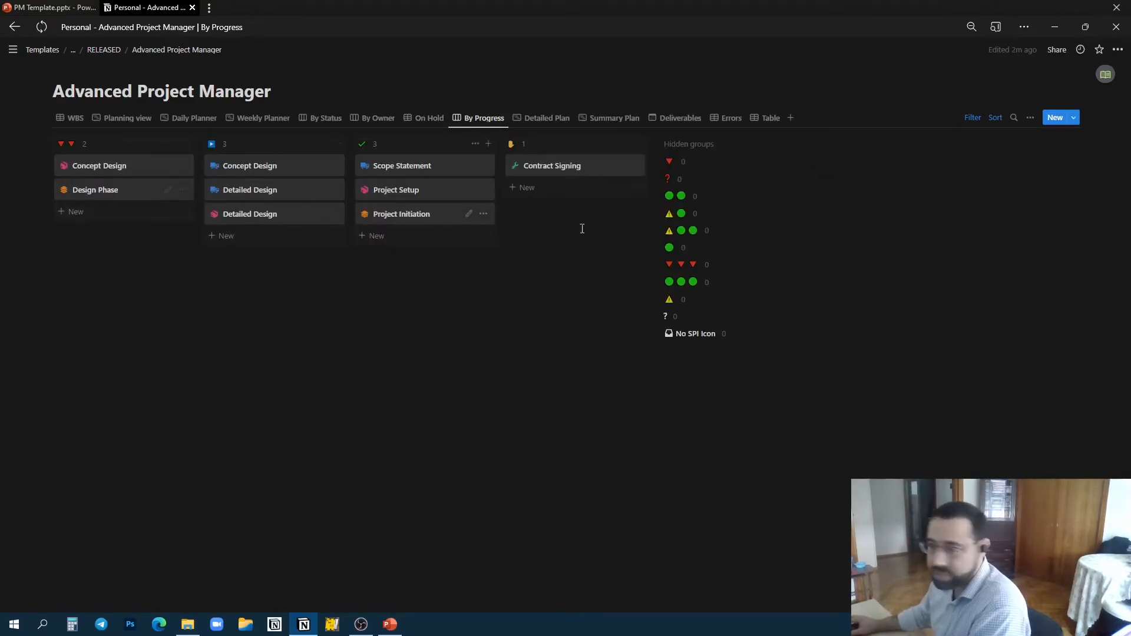
{"action": "left_click", "coordinate": [537, 121]}
{"action": "left_click", "coordinate": [394, 119]}
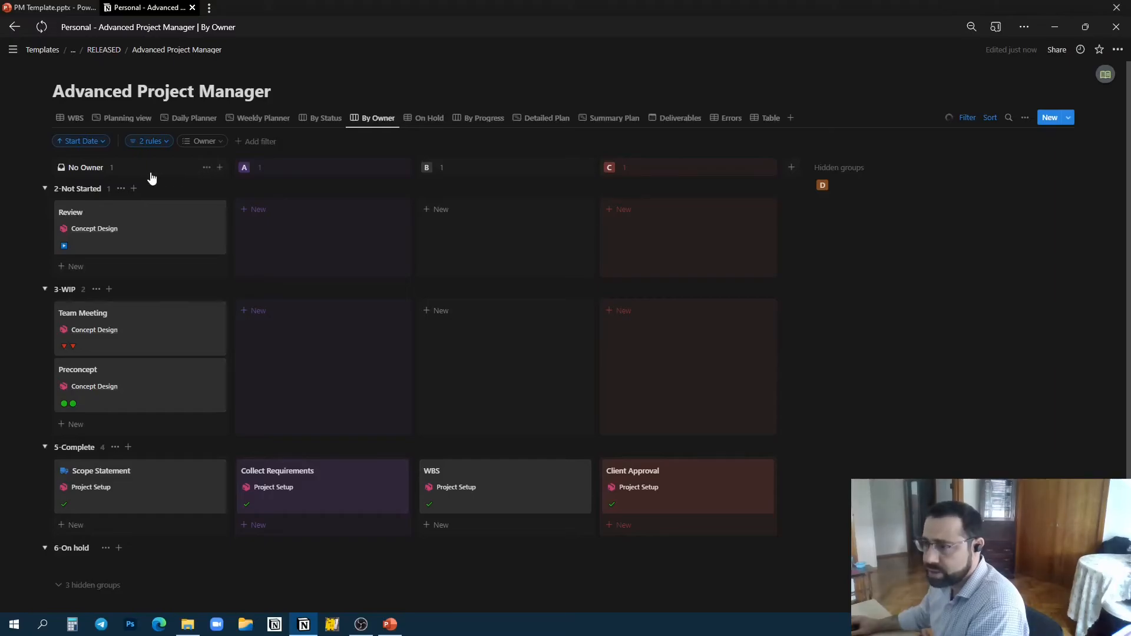
Step: Assign the Team Meeting task to owner A on the By Owner board and check that owner's average SPI
{"action": "left_click", "coordinate": [442, 173]}
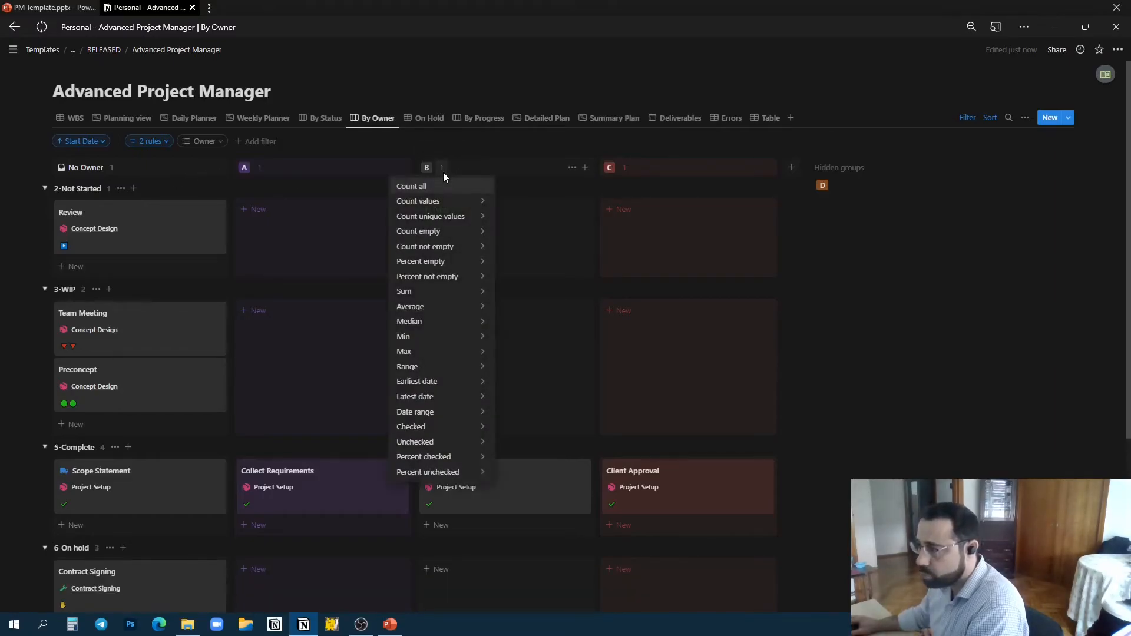
{"action": "left_click", "coordinate": [442, 173]}
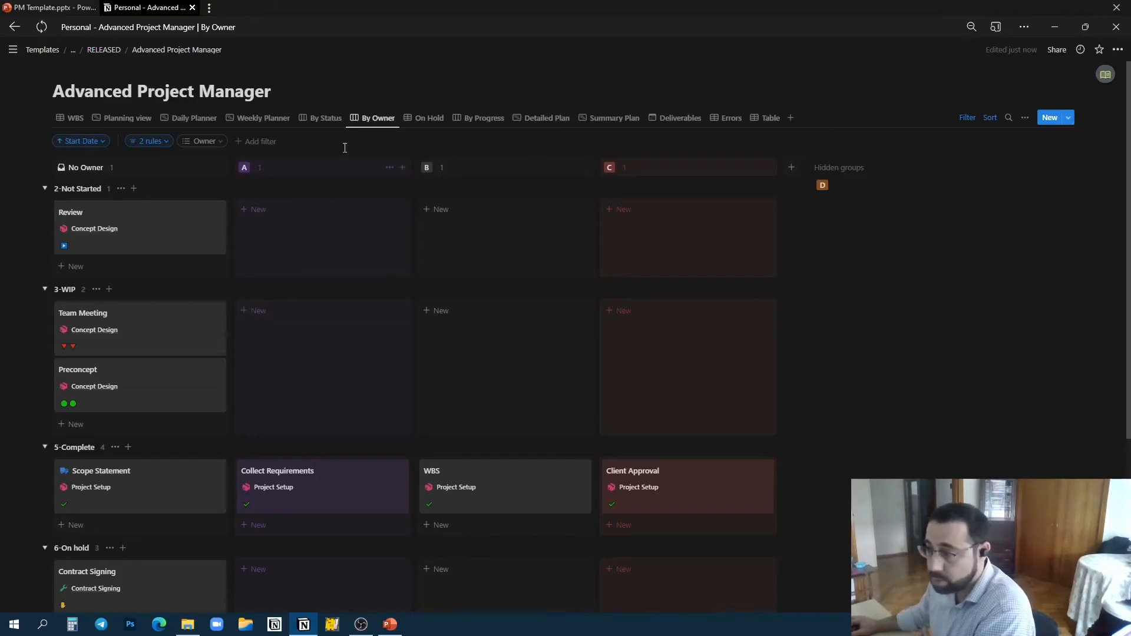
{"action": "left_click", "coordinate": [152, 328]}
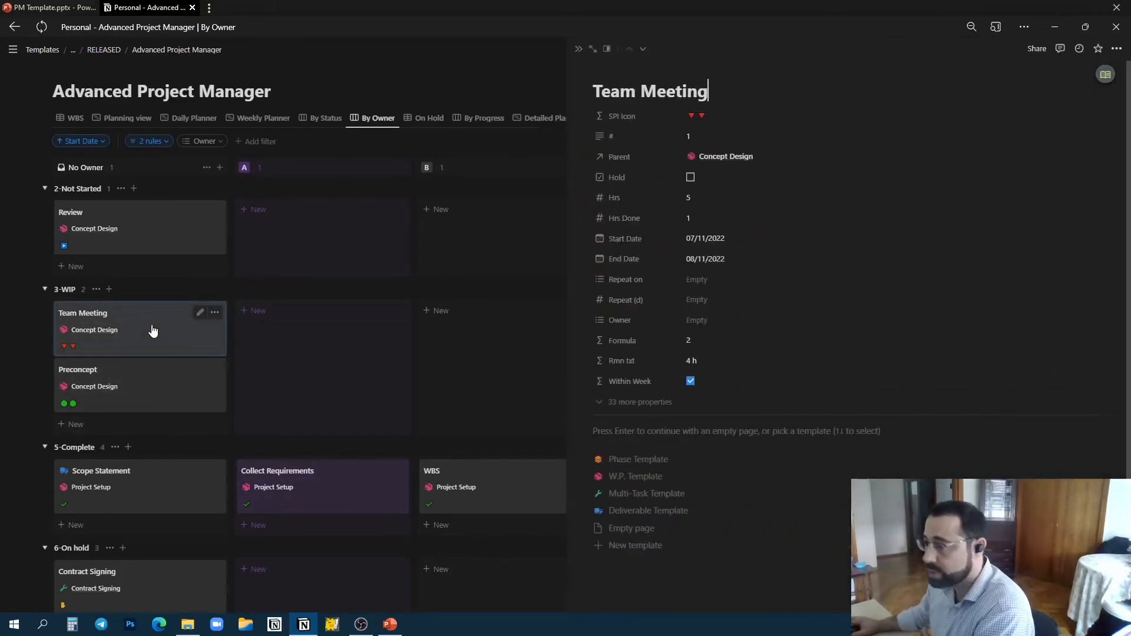
{"action": "left_click", "coordinate": [706, 321]}
{"action": "left_click", "coordinate": [713, 356]}
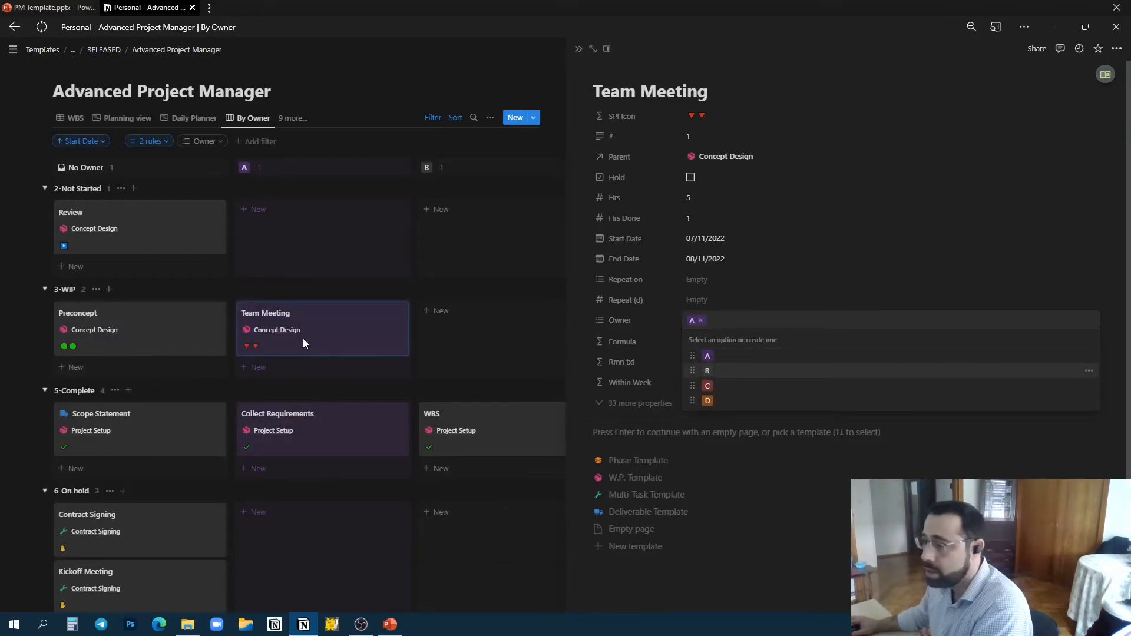
{"action": "left_click", "coordinate": [398, 58]}
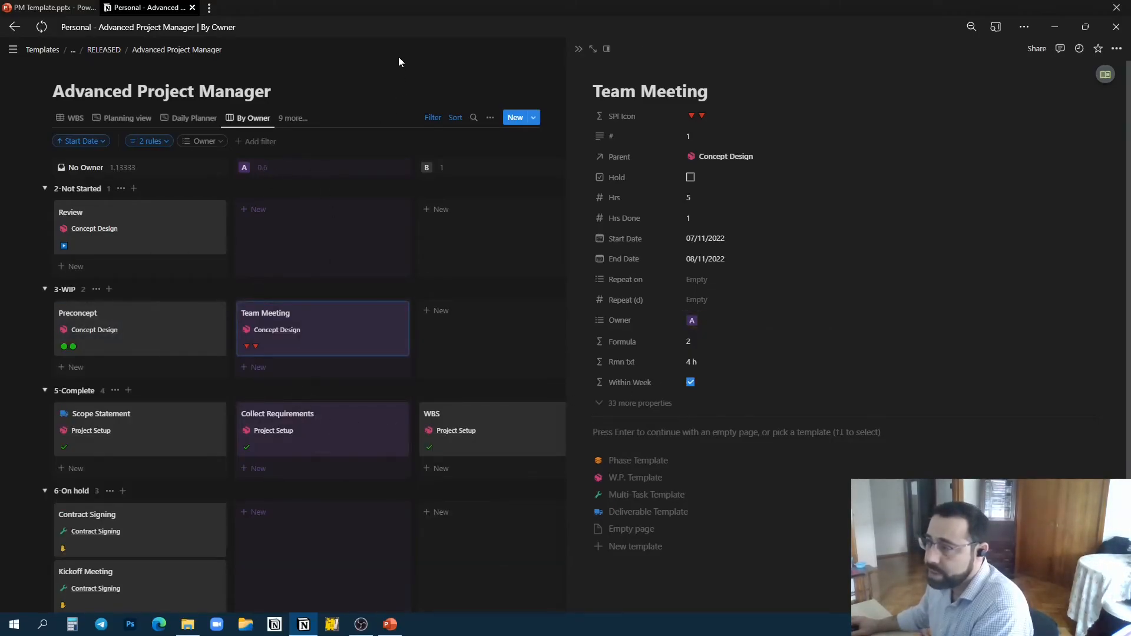
{"action": "mouse_move", "coordinate": [259, 181]}
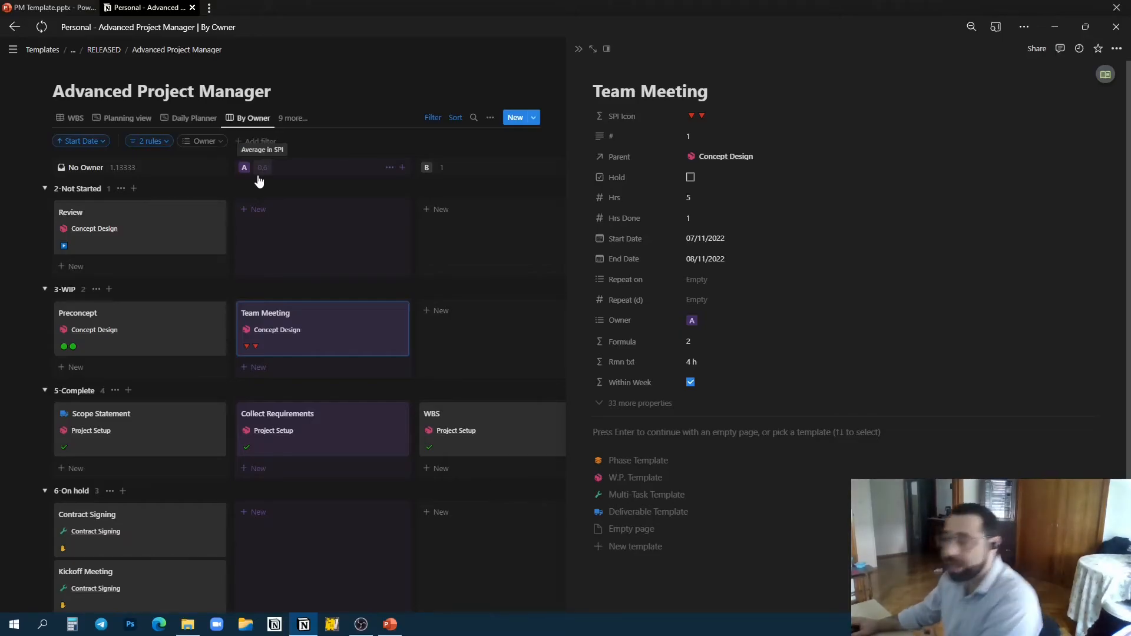
{"action": "scroll", "coordinate": [295, 224], "scroll_direction": "down", "scroll_amount": 3}
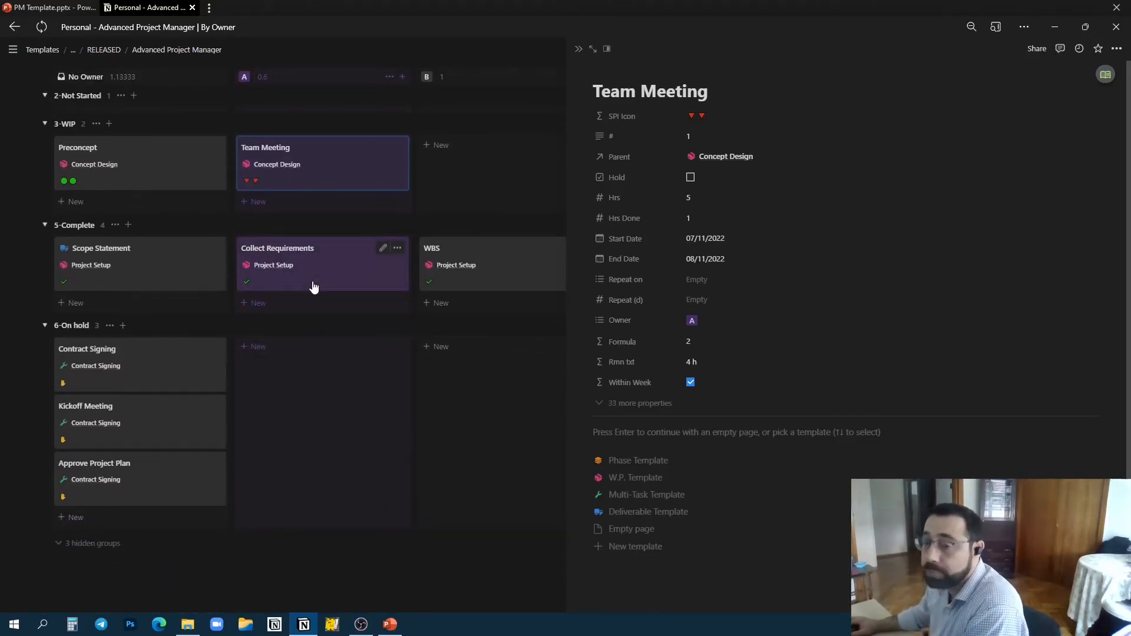
{"action": "scroll", "coordinate": [314, 286], "scroll_direction": "up", "scroll_amount": 2}
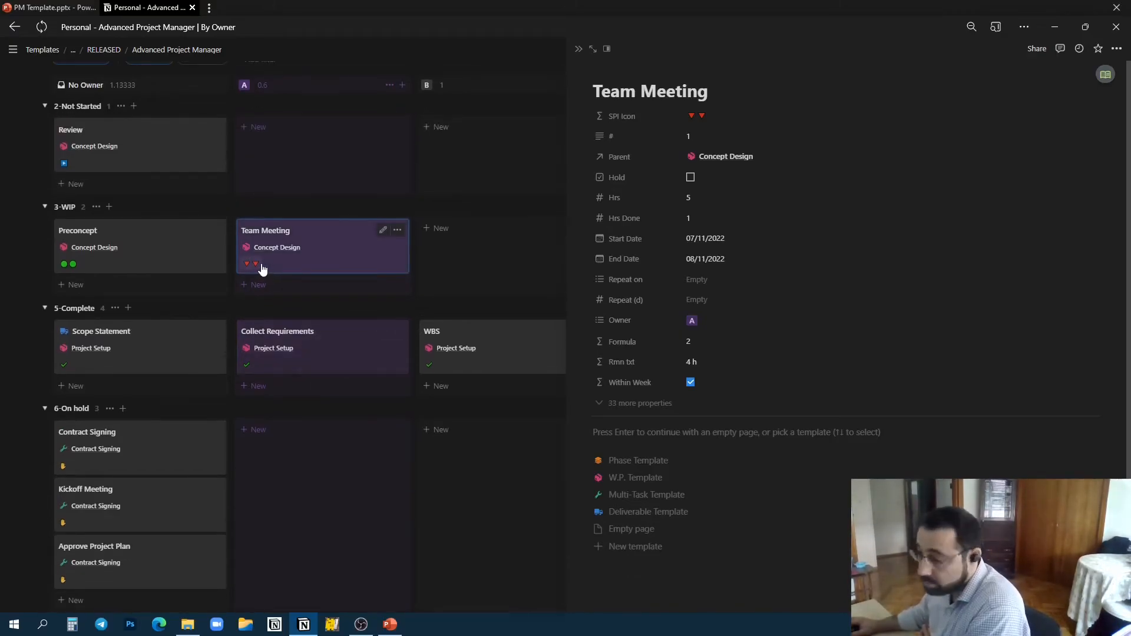
{"action": "scroll", "coordinate": [262, 268], "scroll_direction": "up", "scroll_amount": 2}
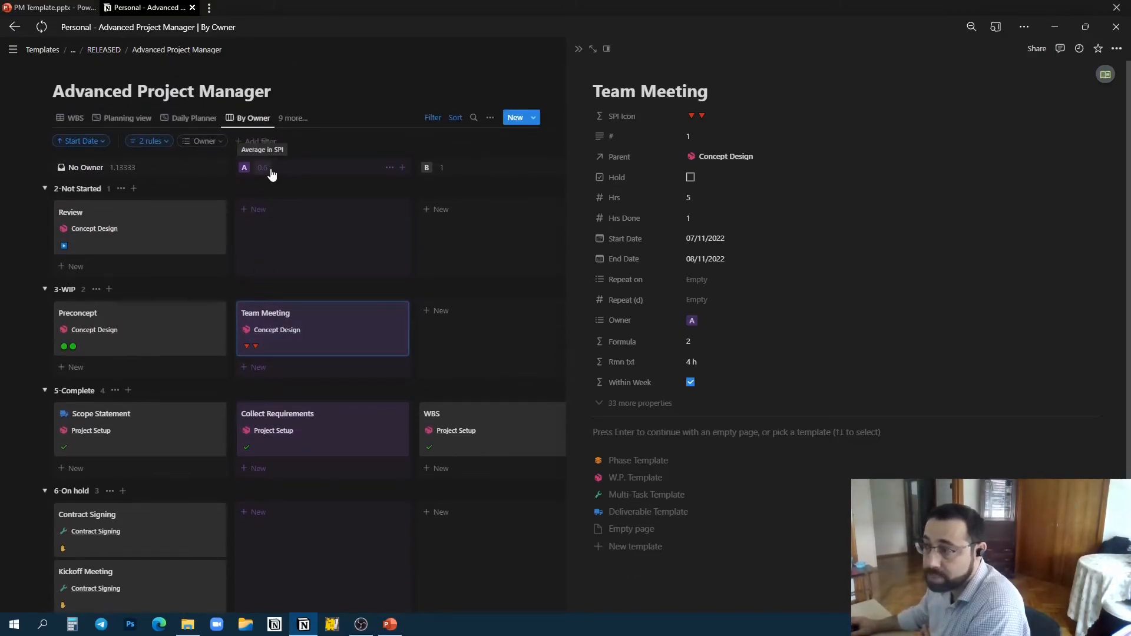
Step: Assign the Preconcept task to owner A and close its details
{"action": "left_click", "coordinate": [166, 344]}
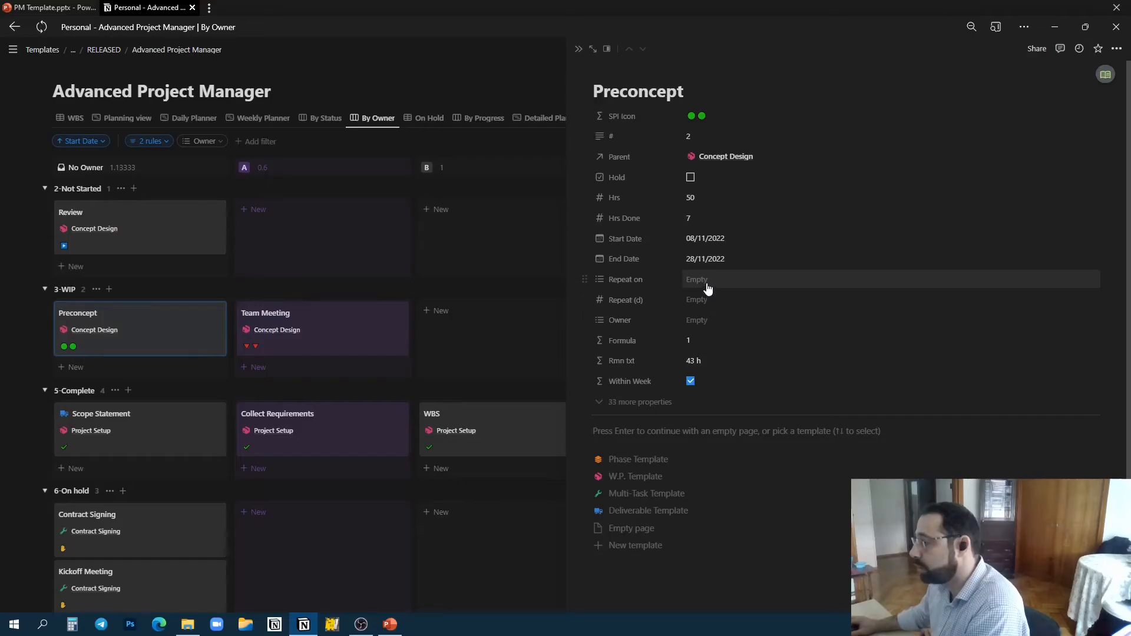
{"action": "left_click", "coordinate": [704, 324]}
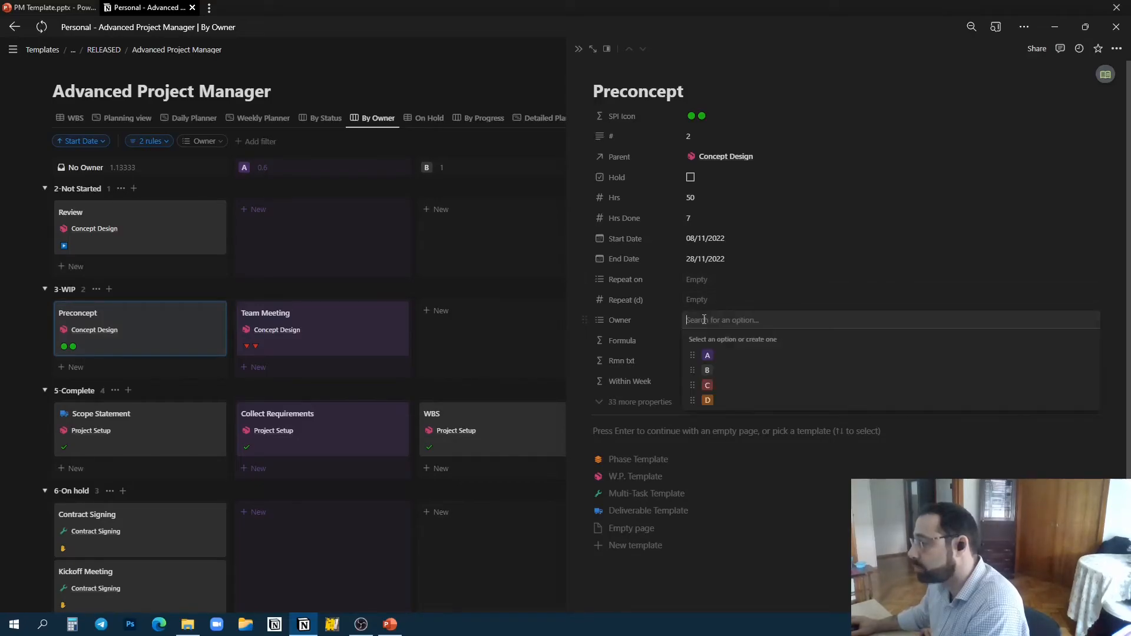
{"action": "left_click", "coordinate": [716, 356]}
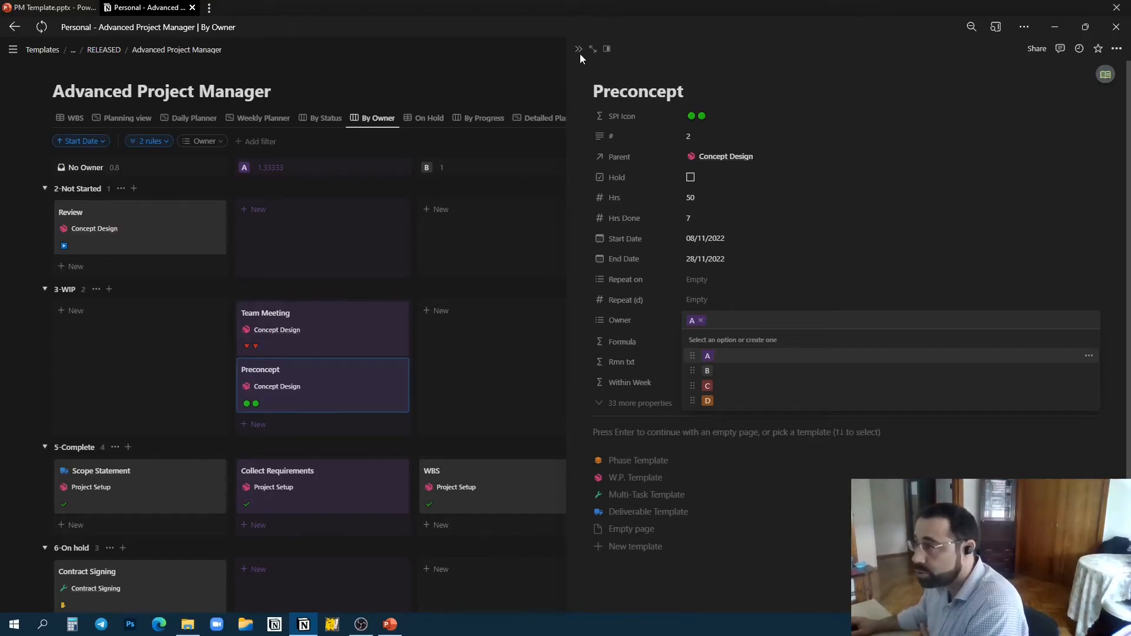
{"action": "key", "text": "Escape"}
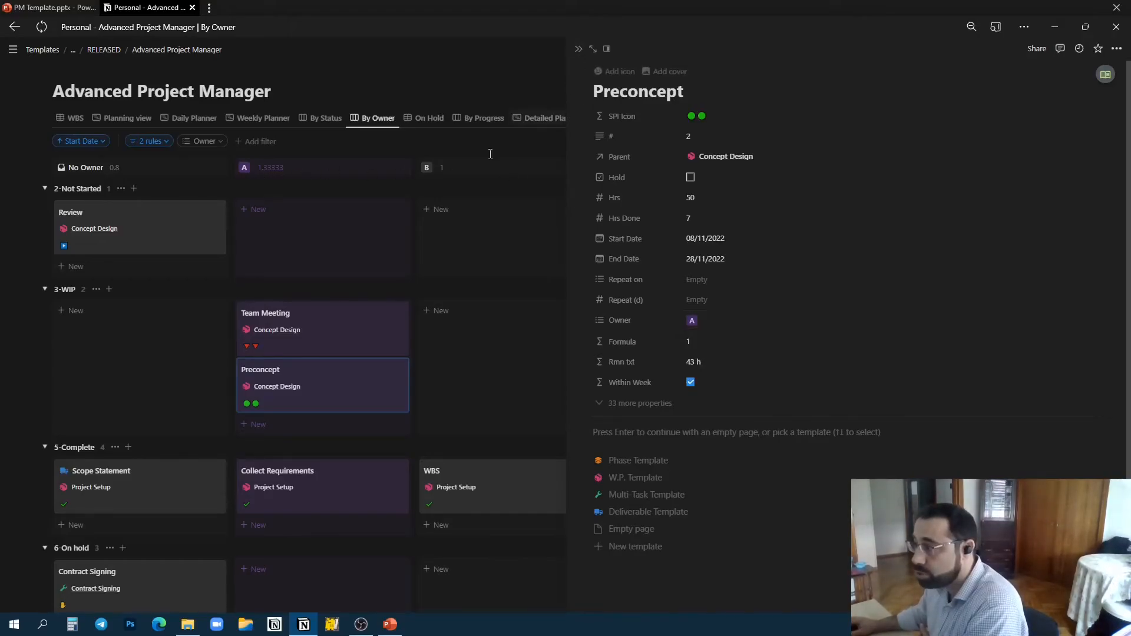
{"action": "left_click", "coordinate": [578, 50]}
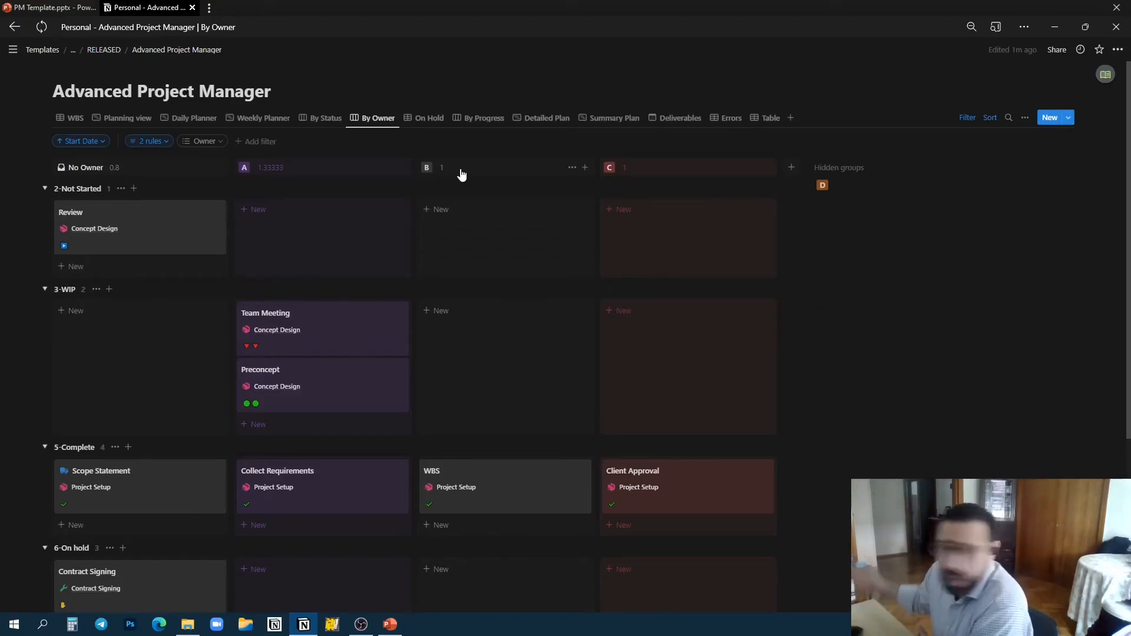
Step: Open the Detailed Plan and try to reschedule the Project Setup and WBS bars directly on the timeline
{"action": "left_click", "coordinate": [548, 120]}
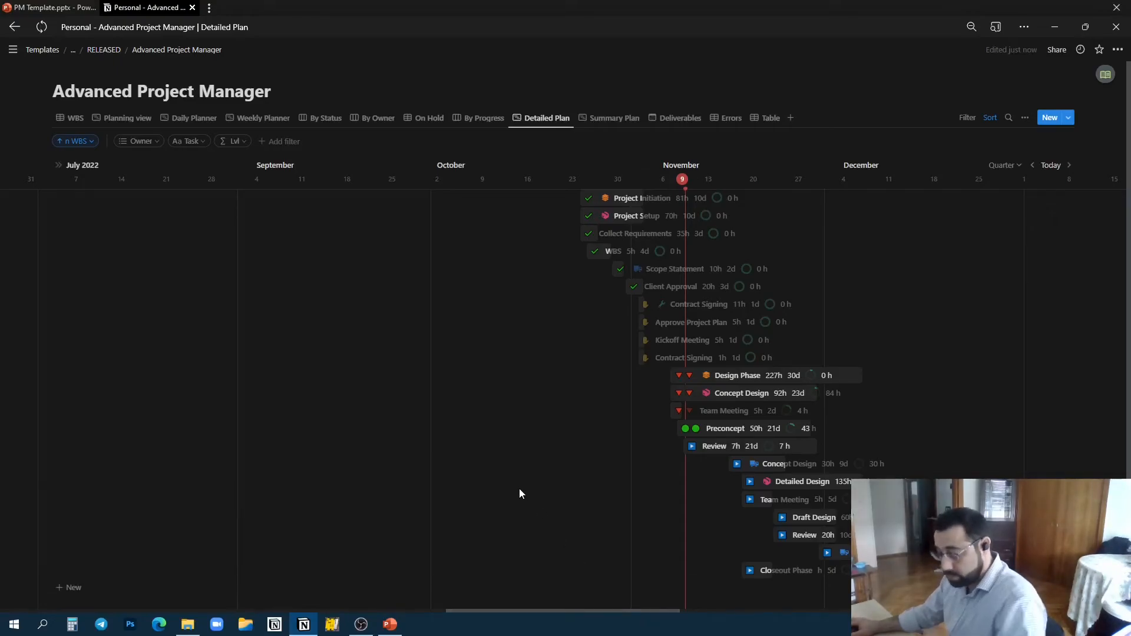
{"action": "scroll", "coordinate": [510, 491], "scroll_direction": "down", "scroll_amount": 1}
{"action": "scroll", "coordinate": [506, 475], "scroll_direction": "right", "scroll_amount": 3}
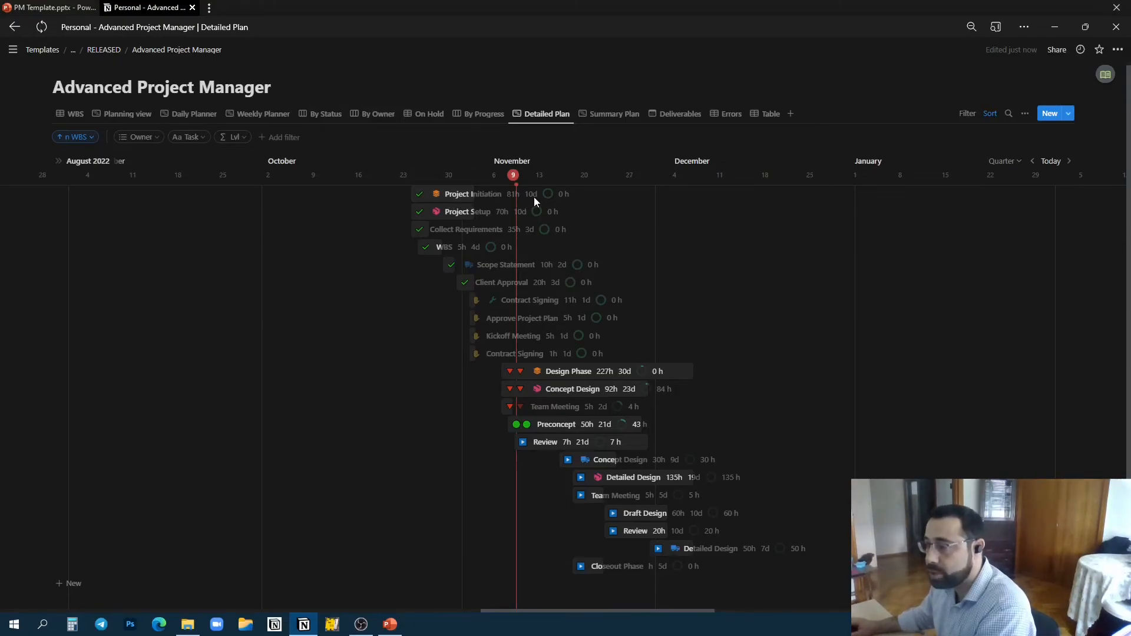
{"action": "left_click_drag", "start_coordinate": [474, 193], "coordinate": [784, 207]}
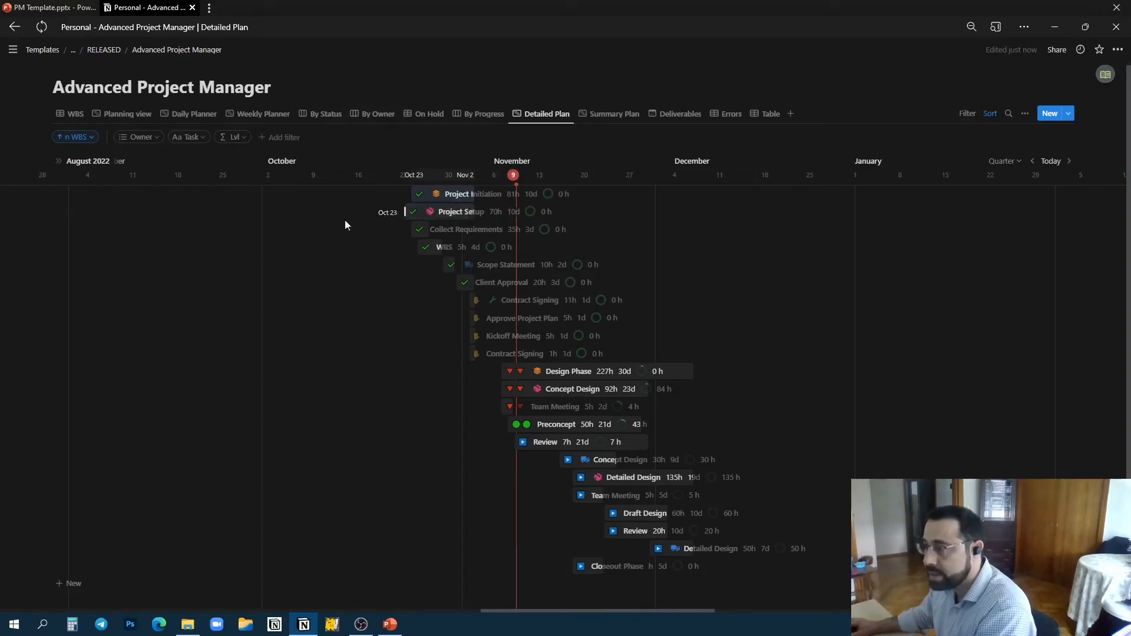
{"action": "left_click_drag", "start_coordinate": [421, 255], "coordinate": [121, 280]}
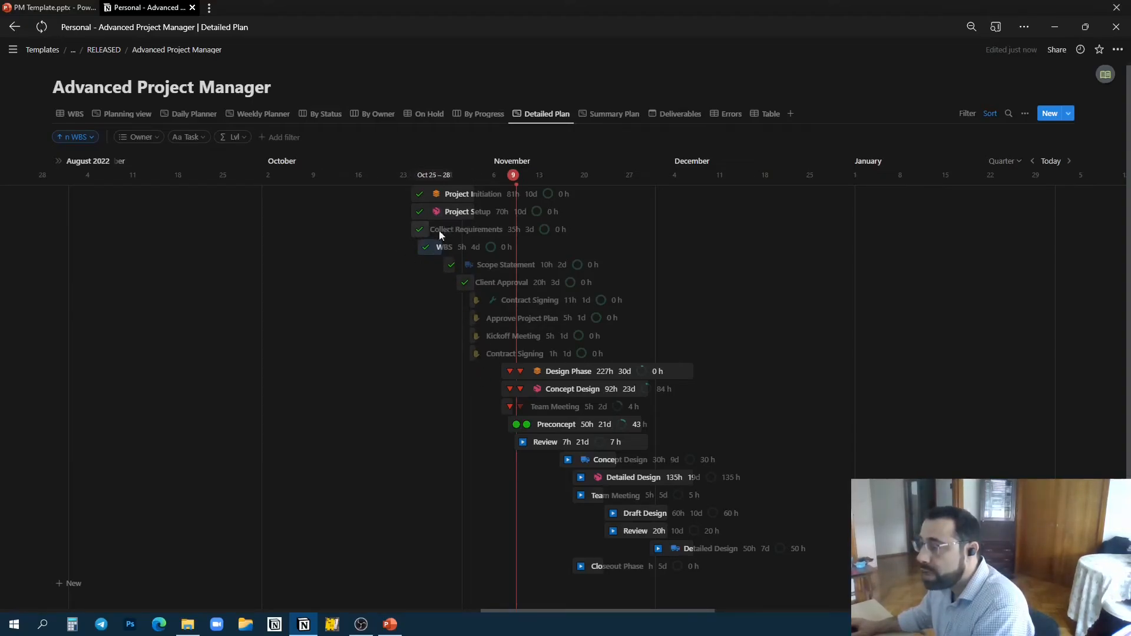
Step: Try 08/11/2022 and 19/11/2022 as the WBS task's End Date, and settle on 01/11/2022
{"action": "left_click", "coordinate": [431, 249]}
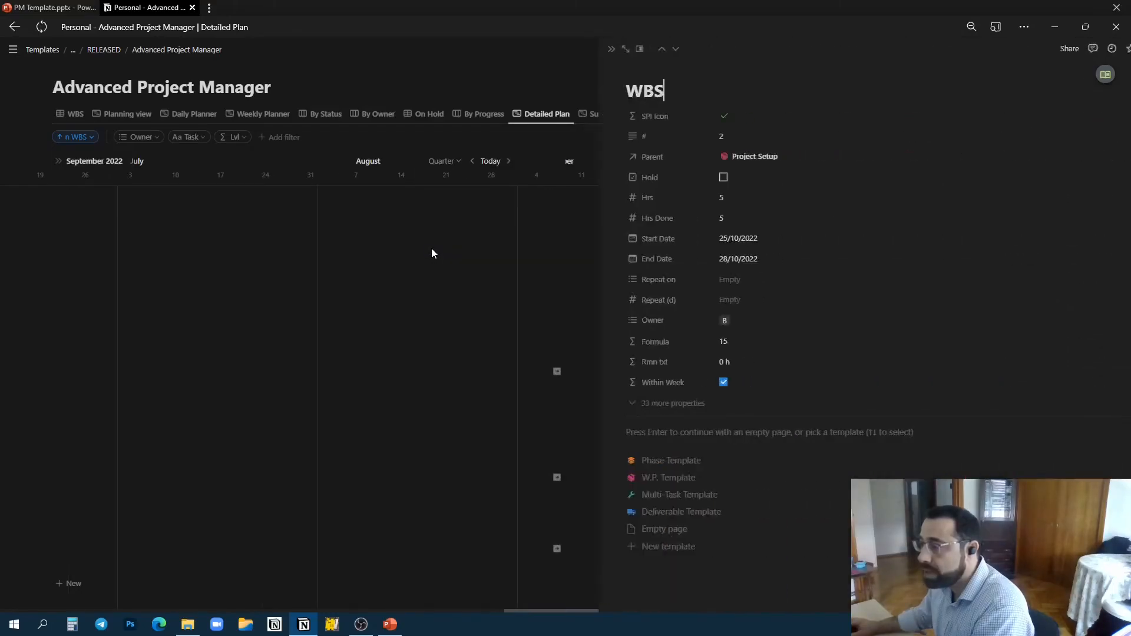
{"action": "left_click", "coordinate": [737, 259]}
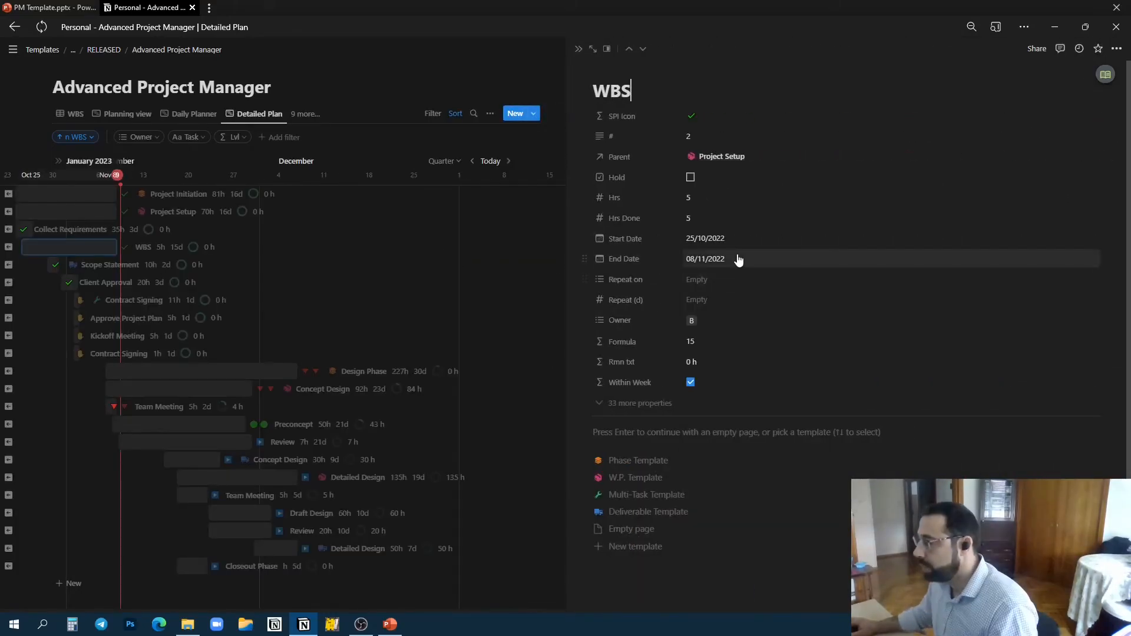
{"action": "left_click", "coordinate": [736, 258]}
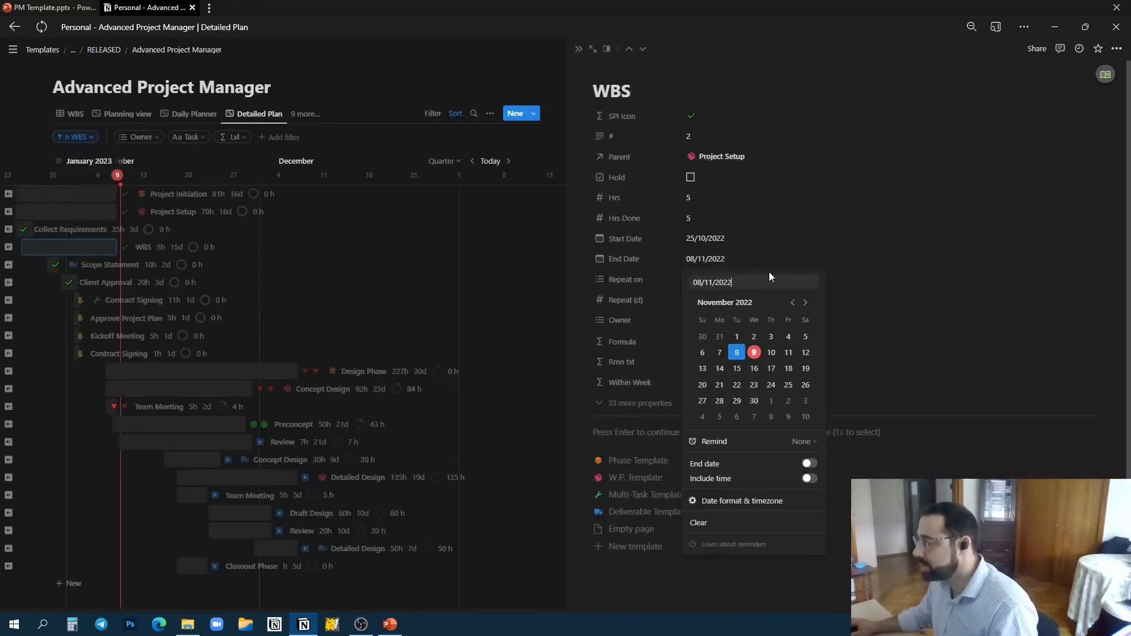
{"action": "left_click", "coordinate": [806, 369]}
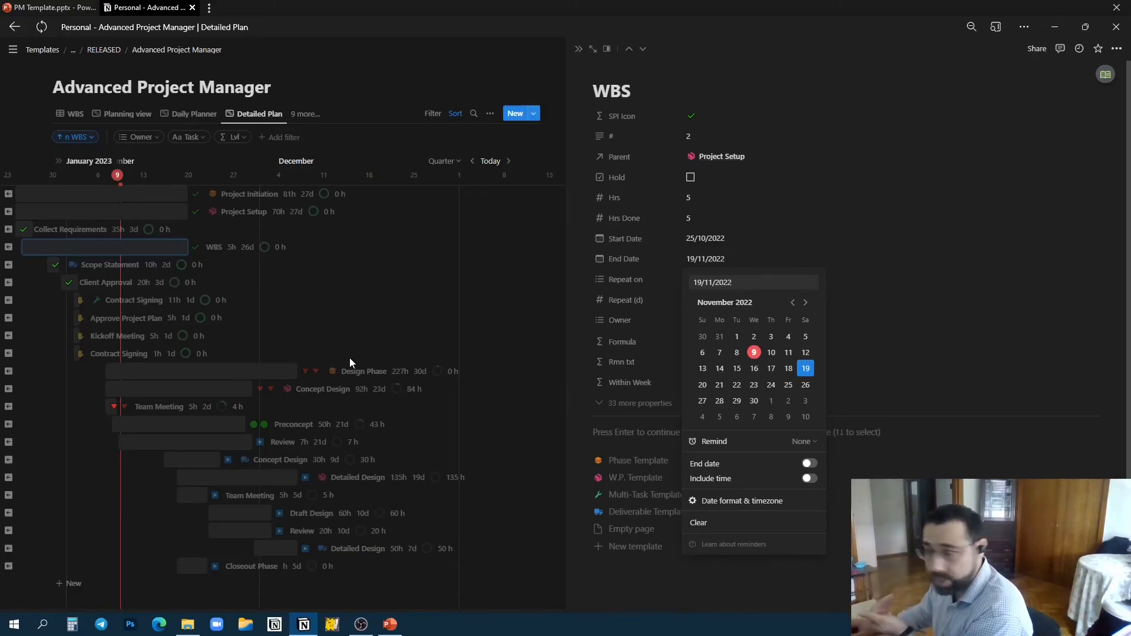
{"action": "left_click", "coordinate": [735, 336]}
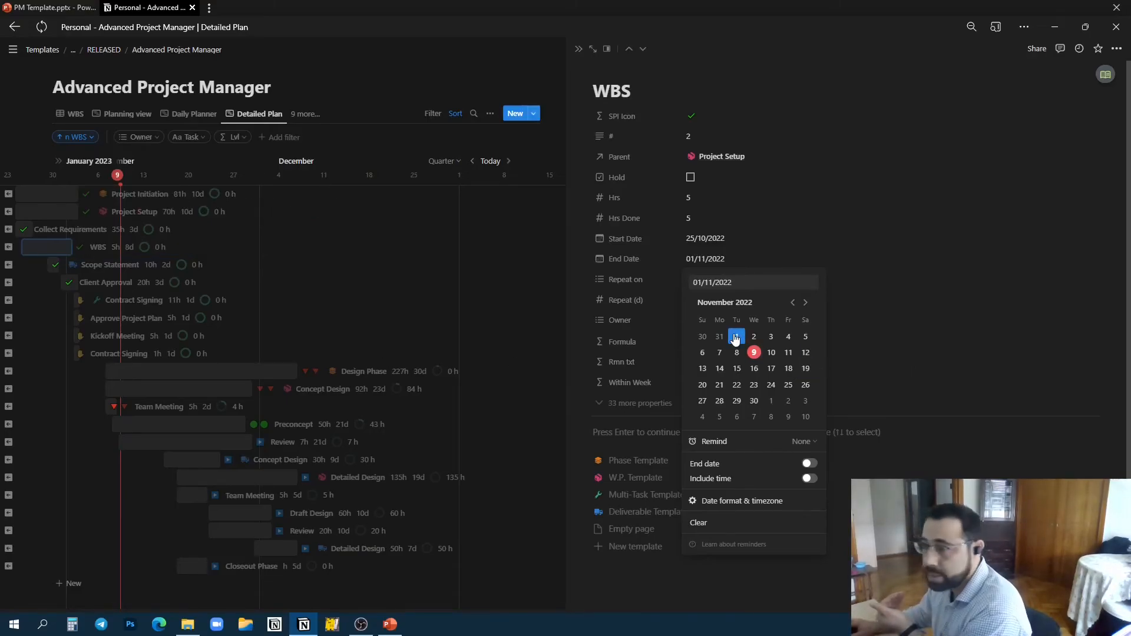
{"action": "left_click", "coordinate": [578, 49]}
{"action": "left_click", "coordinate": [577, 48]}
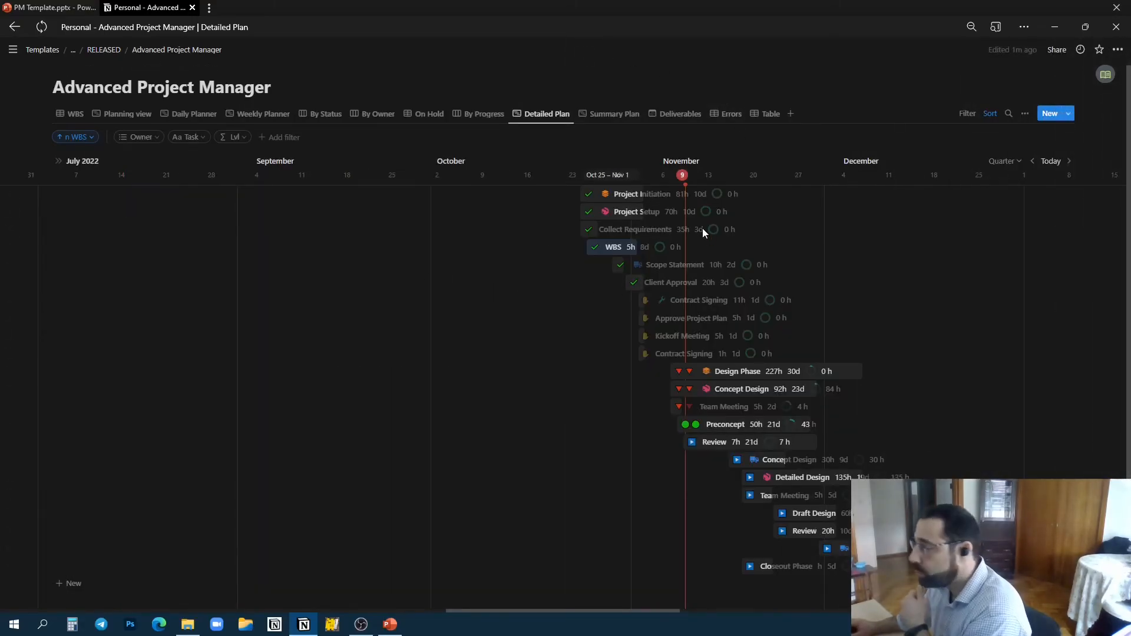
Step: Set the Client Approval task's Hrs Done to 10 and check the SPI icons of its parent items in the Detailed Plan
{"action": "scroll", "coordinate": [563, 277], "scroll_direction": "left", "scroll_amount": 3}
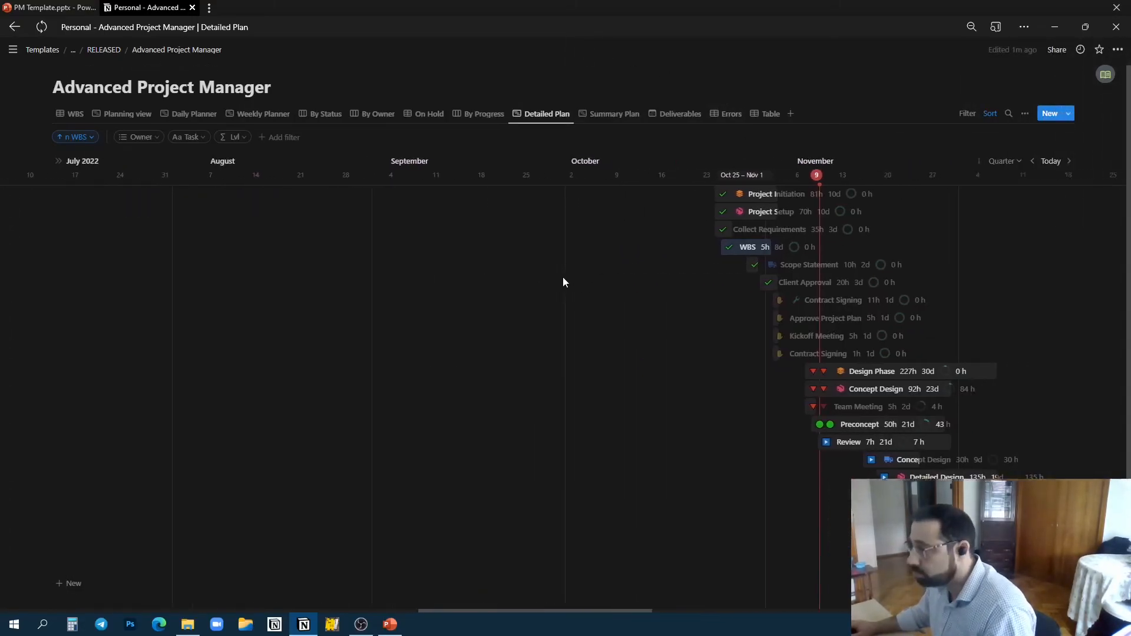
{"action": "scroll", "coordinate": [563, 282], "scroll_direction": "right", "scroll_amount": 6}
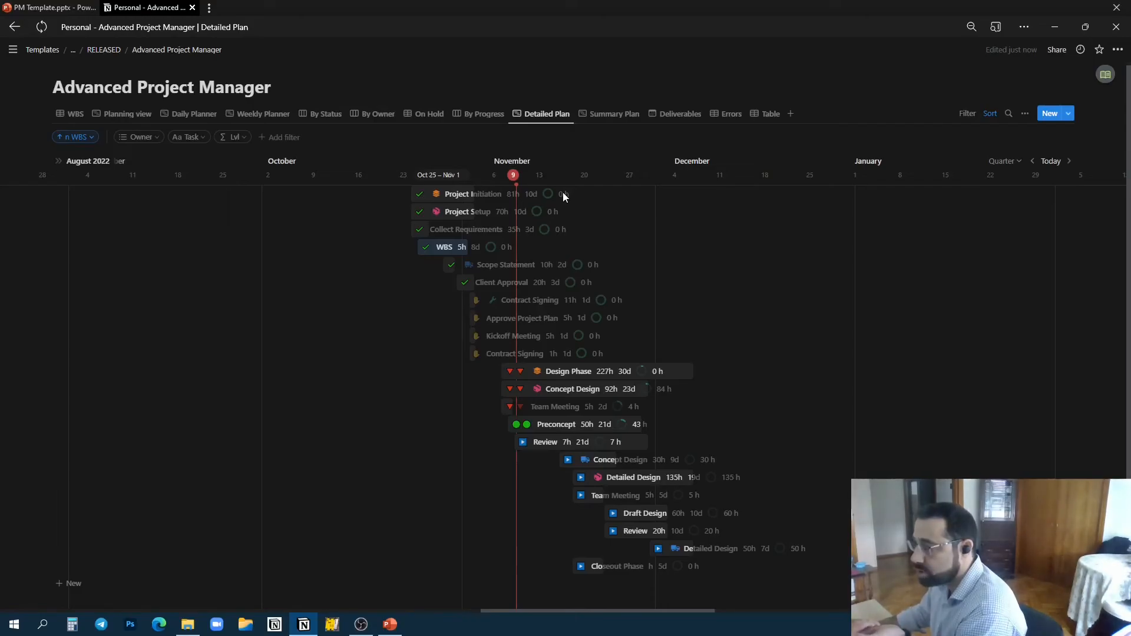
{"action": "mouse_move", "coordinate": [547, 197]}
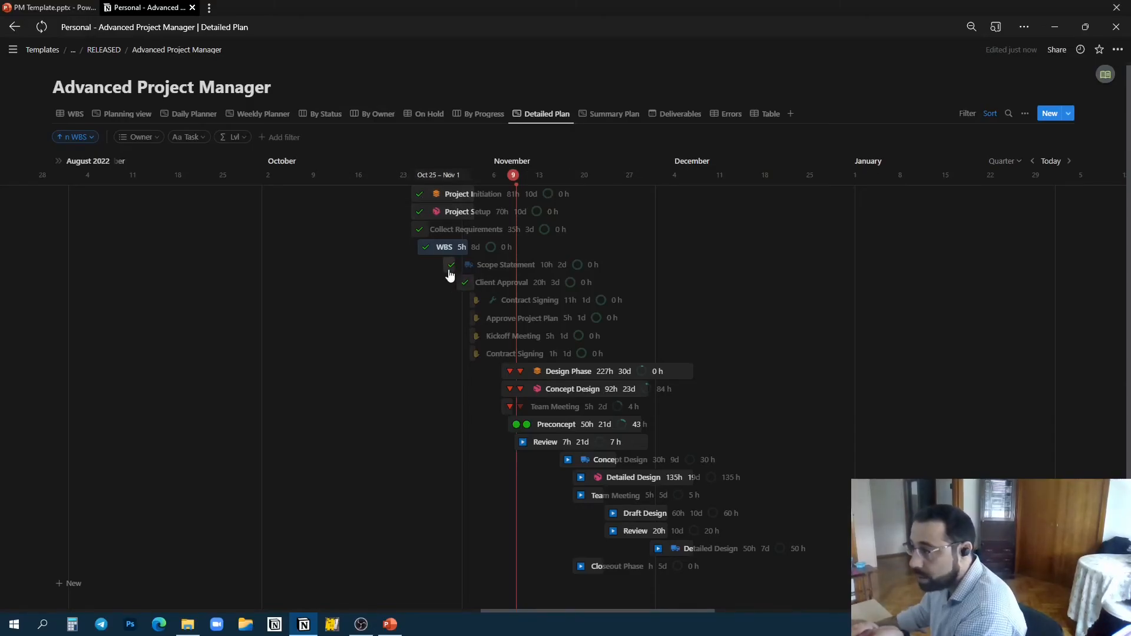
{"action": "left_click", "coordinate": [469, 287]}
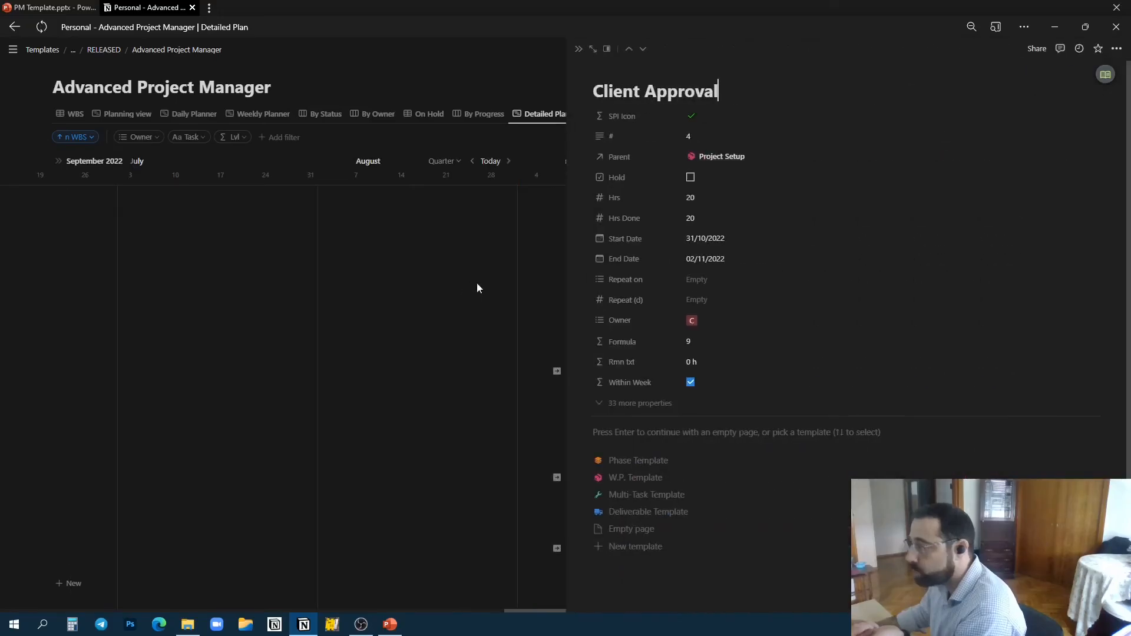
{"action": "left_click", "coordinate": [754, 218]}
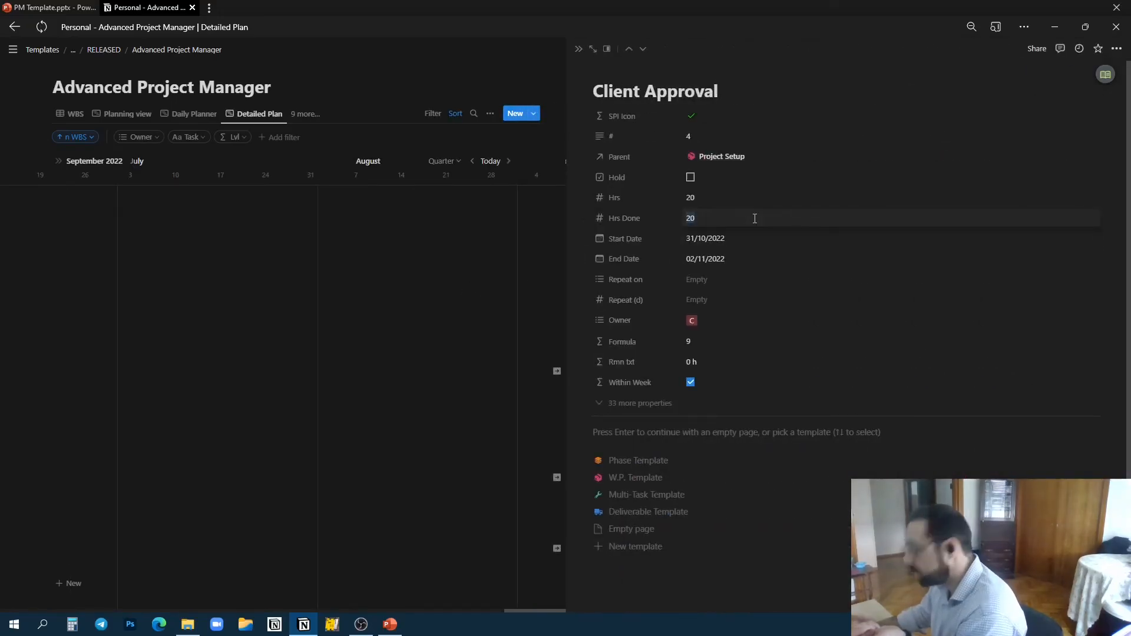
{"action": "left_click", "coordinate": [578, 48]}
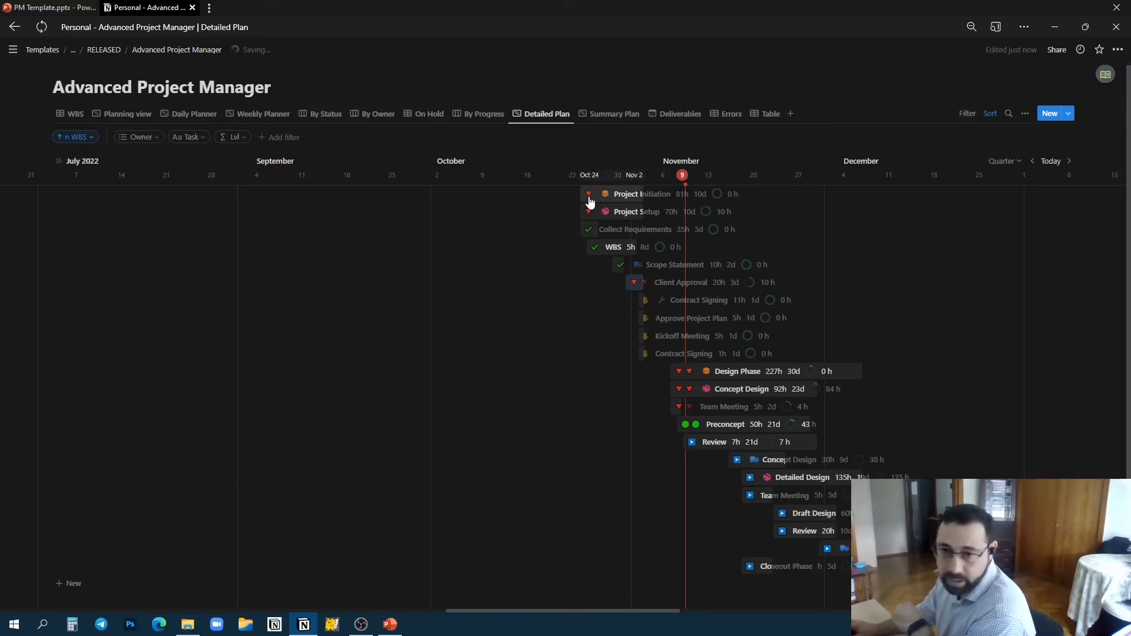
{"action": "mouse_move", "coordinate": [715, 195]}
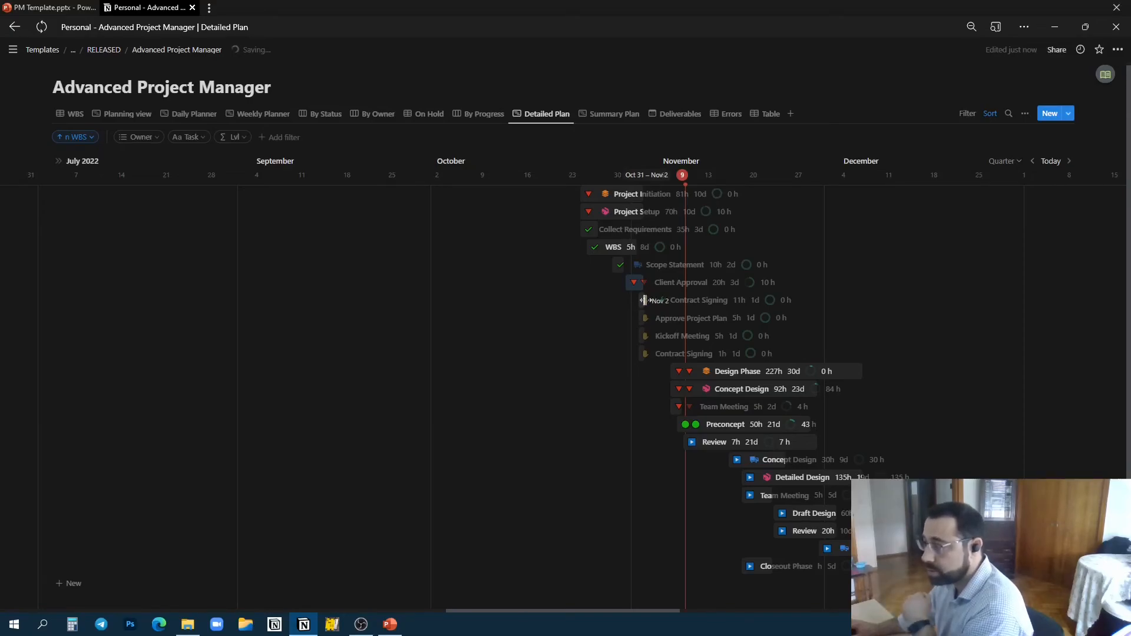
Step: Show the Summary Plan timeline at Month scale and view the Design Phase items through December
{"action": "left_click", "coordinate": [613, 115]}
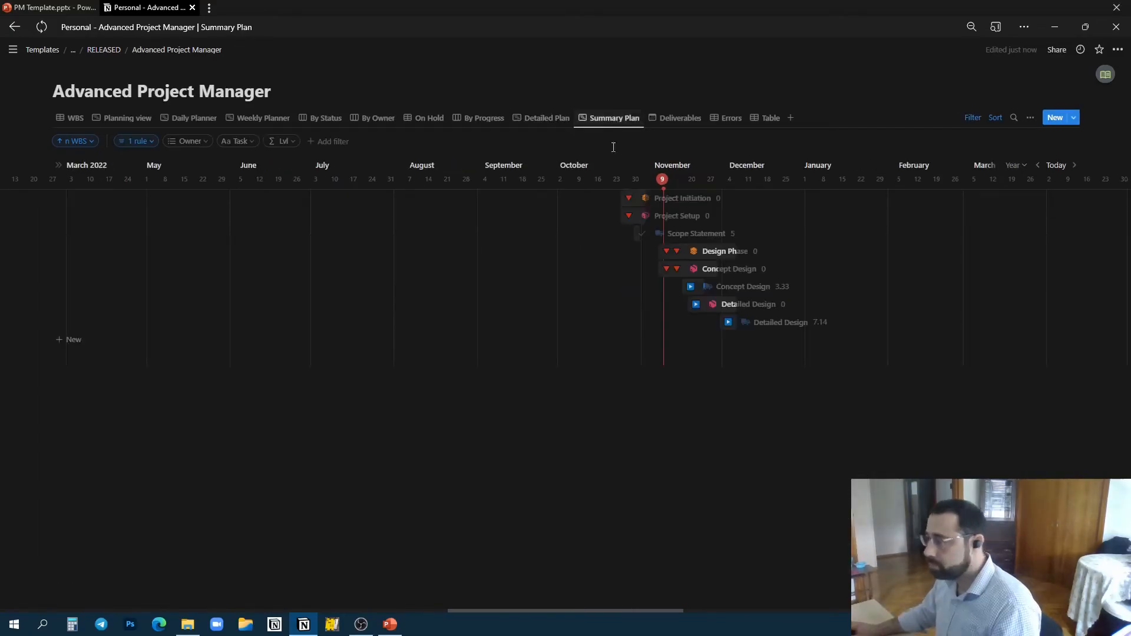
{"action": "left_click", "coordinate": [1013, 167]}
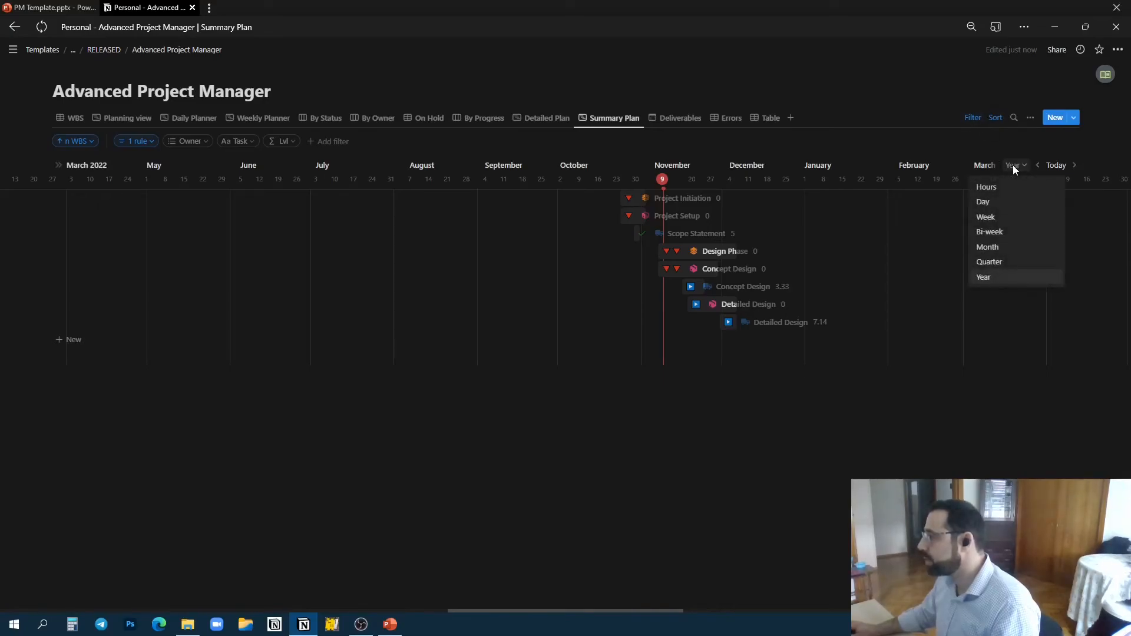
{"action": "left_click", "coordinate": [996, 247]}
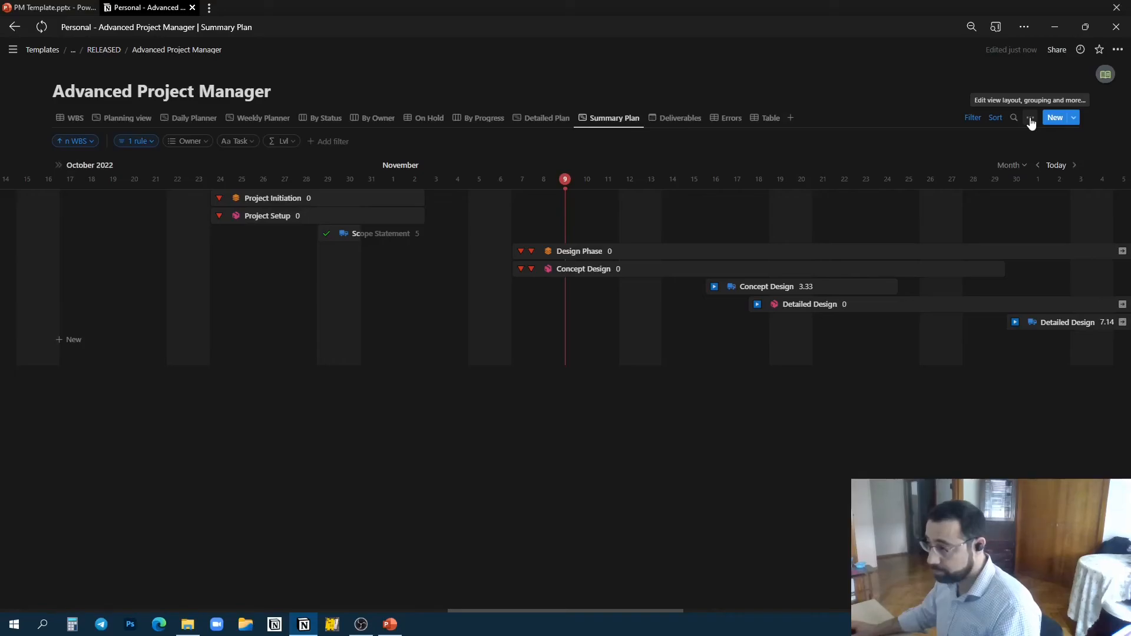
{"action": "scroll", "coordinate": [718, 272], "scroll_direction": "right", "scroll_amount": 5}
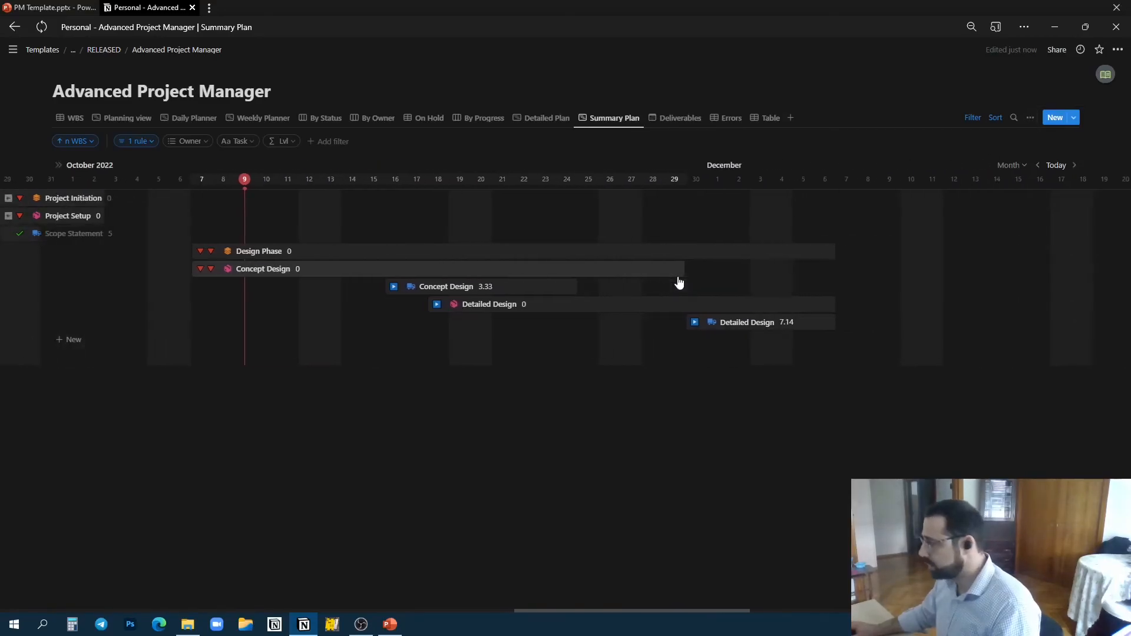
Step: Review the start of the Summary Plan timeline, and browse the Deliverables calendar for October and November 2022
{"action": "scroll", "coordinate": [679, 283], "scroll_direction": "left", "scroll_amount": 5}
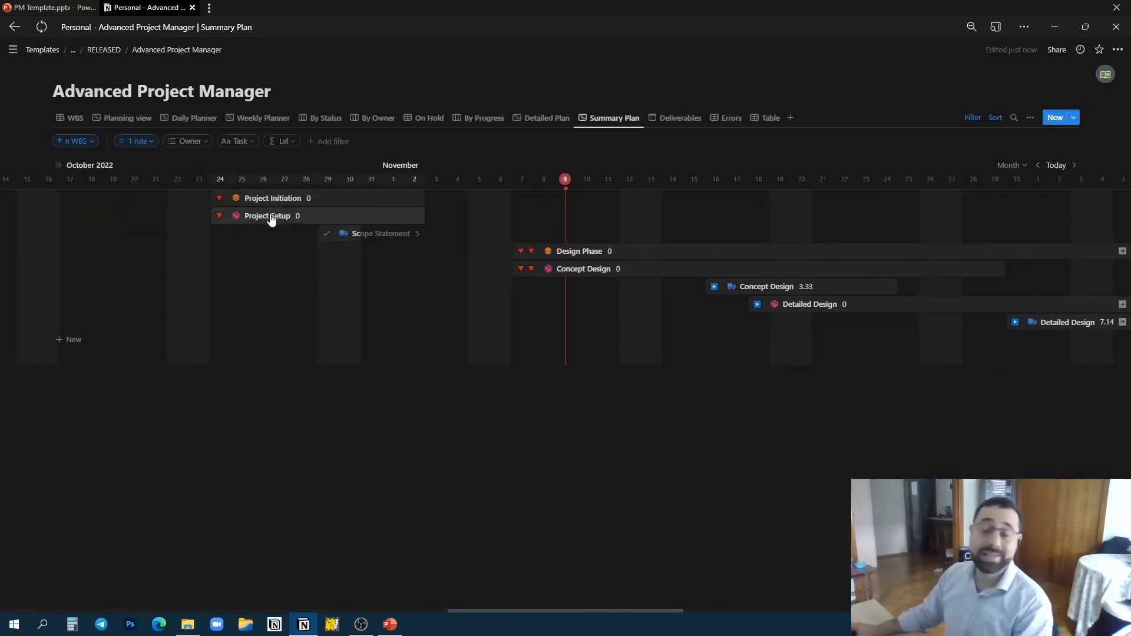
{"action": "scroll", "coordinate": [333, 240], "scroll_direction": "right", "scroll_amount": 3}
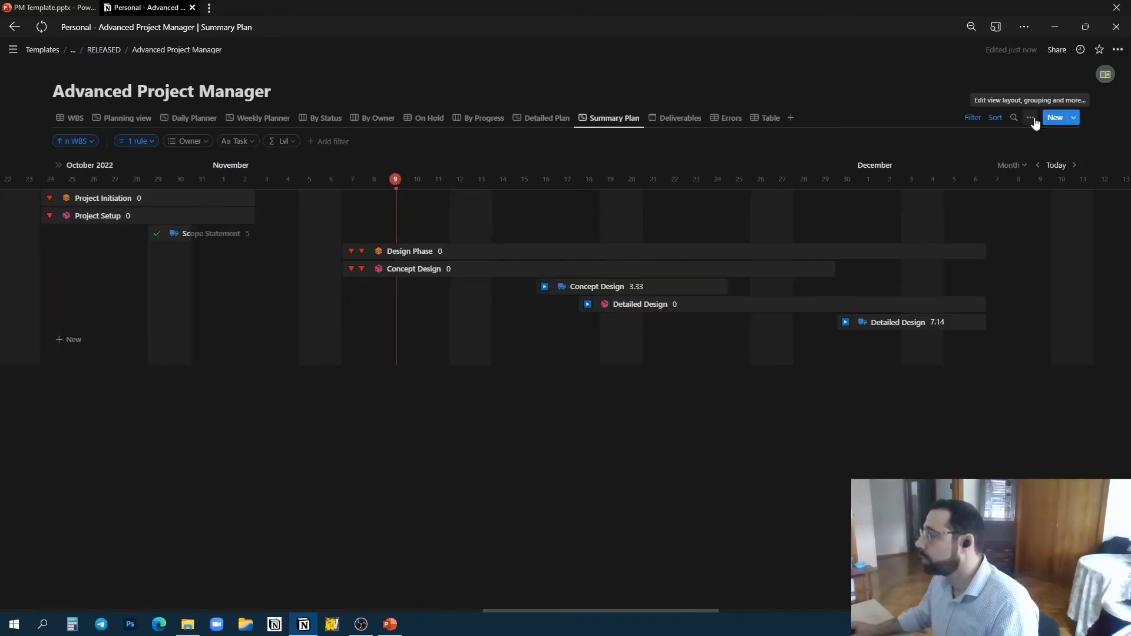
{"action": "left_click", "coordinate": [664, 119]}
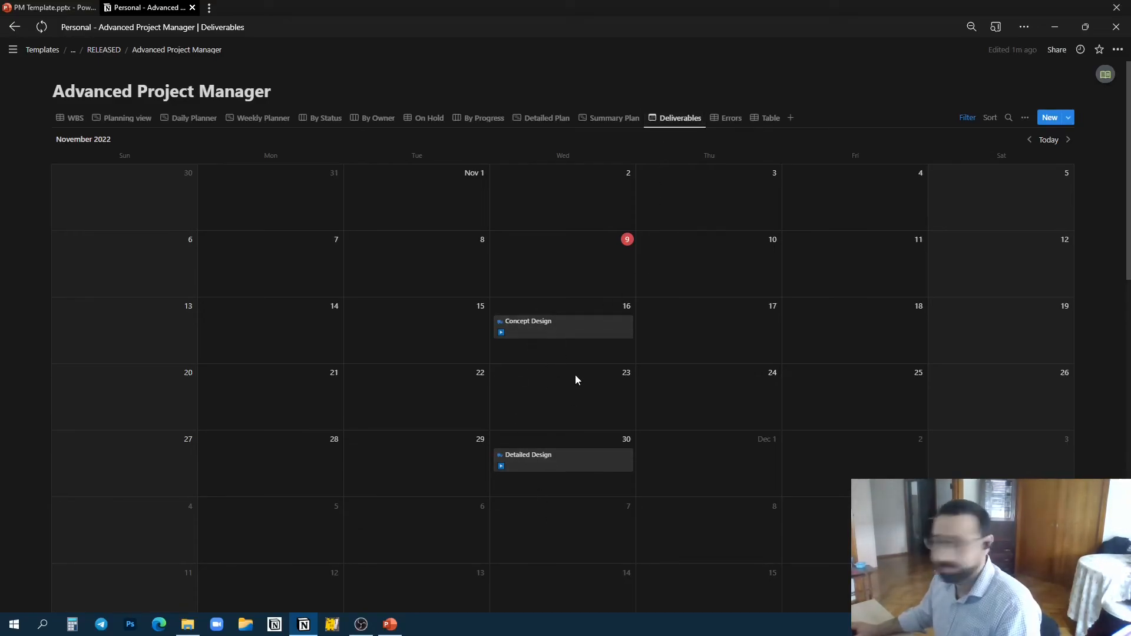
{"action": "left_click", "coordinate": [1029, 141]}
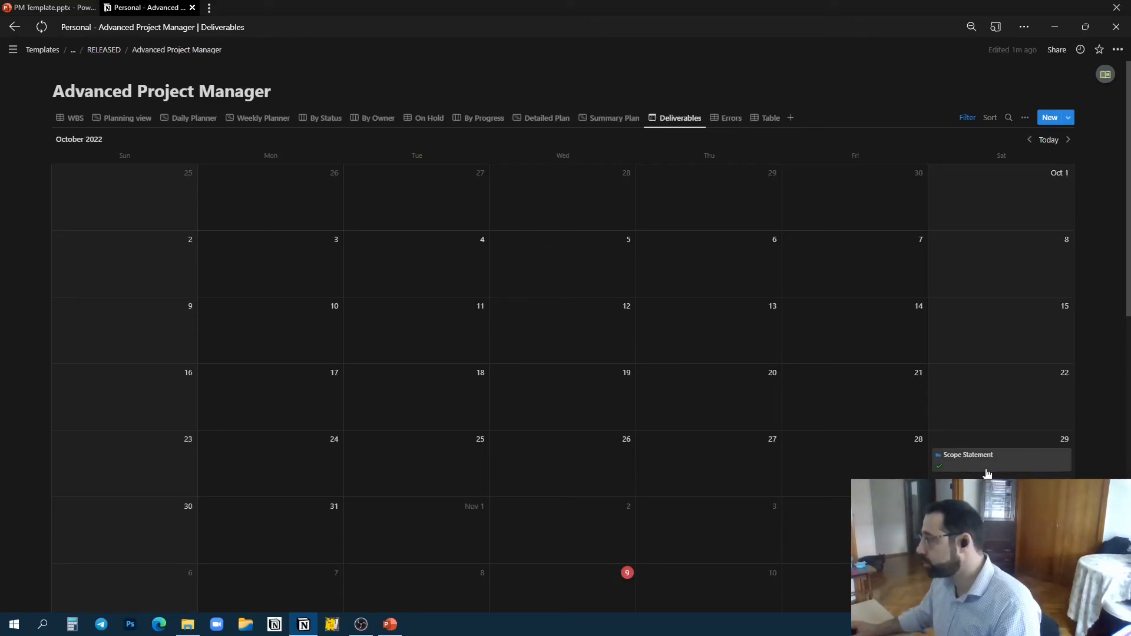
{"action": "left_click", "coordinate": [1067, 143]}
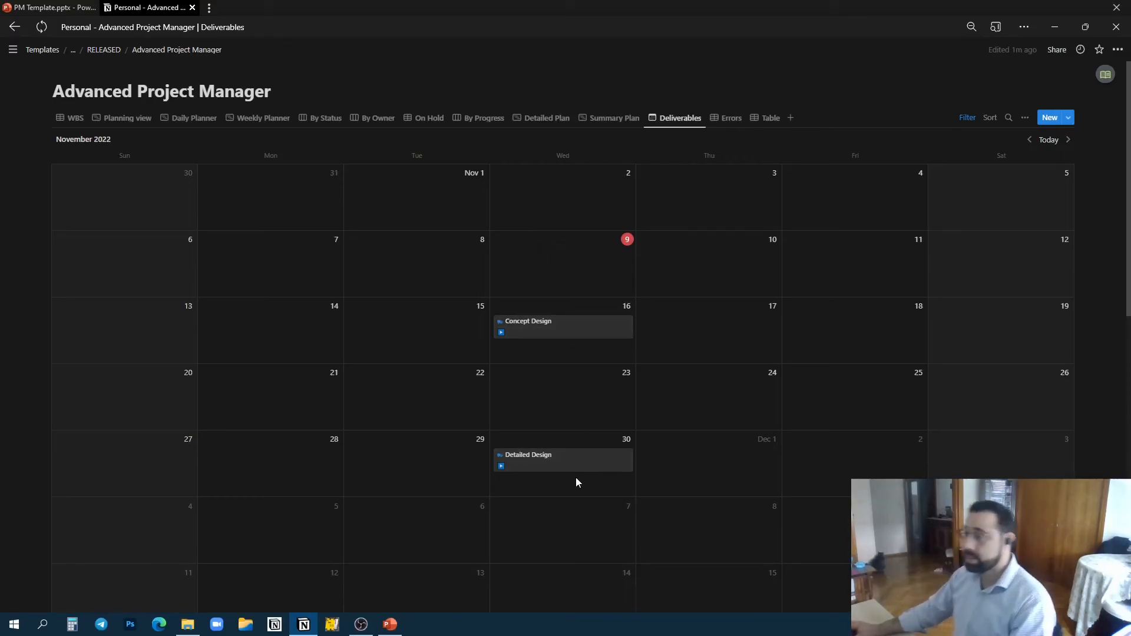
Step: Check the Errors view, and reschedule the Preconcept bar in the Planning view to run from 12/11/2022 to 02/12/2022
{"action": "left_click", "coordinate": [735, 126]}
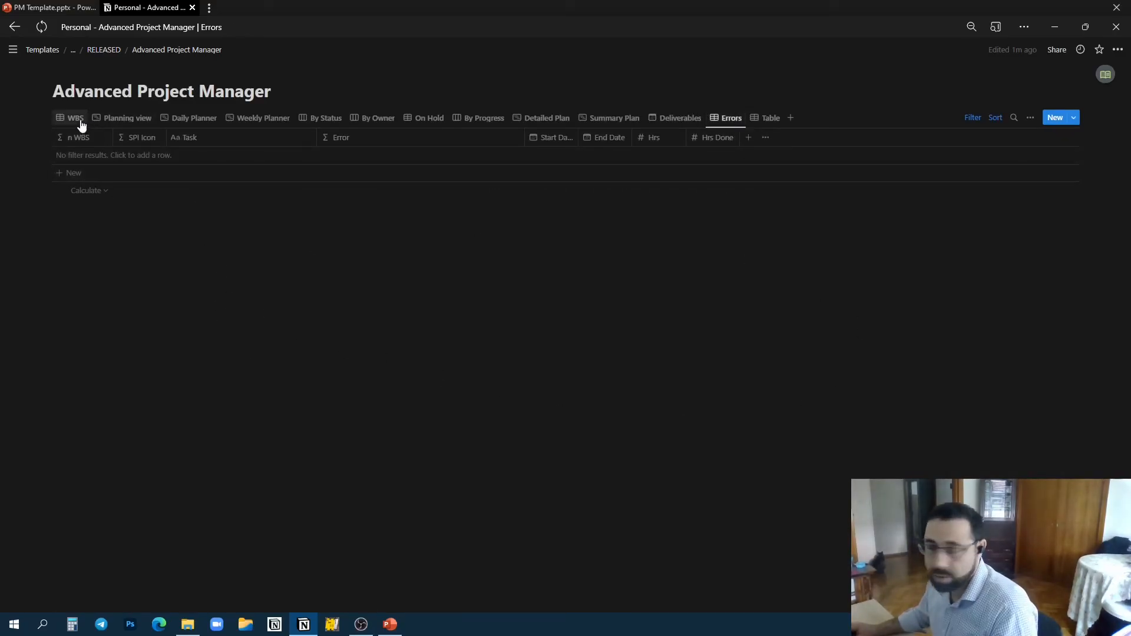
{"action": "left_click", "coordinate": [112, 122]}
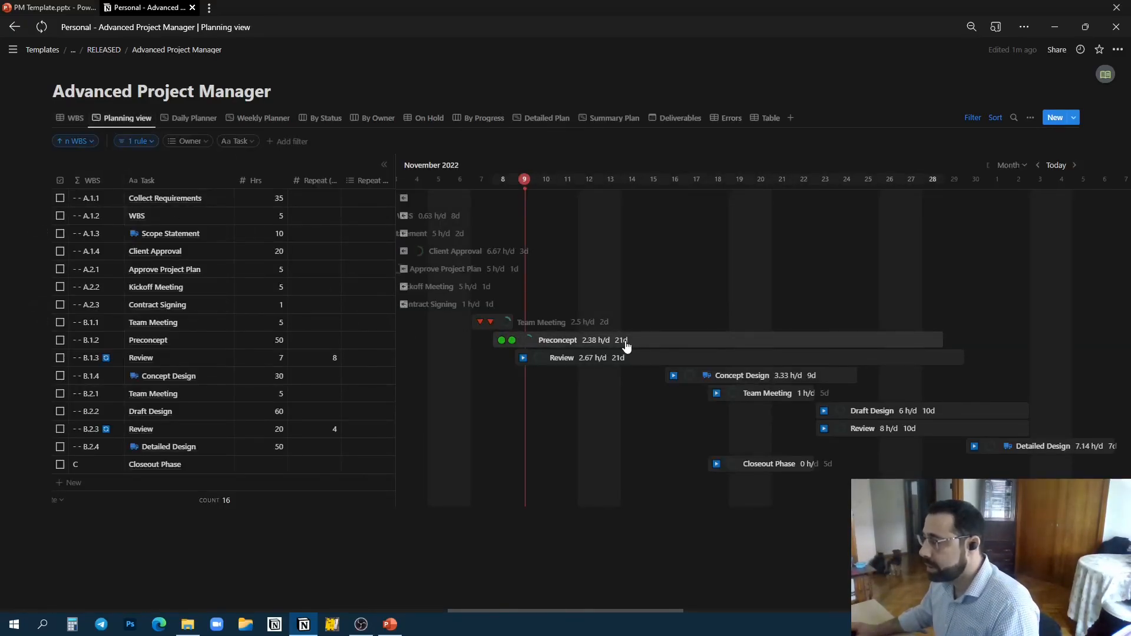
{"action": "left_click_drag", "start_coordinate": [601, 341], "coordinate": [687, 340]}
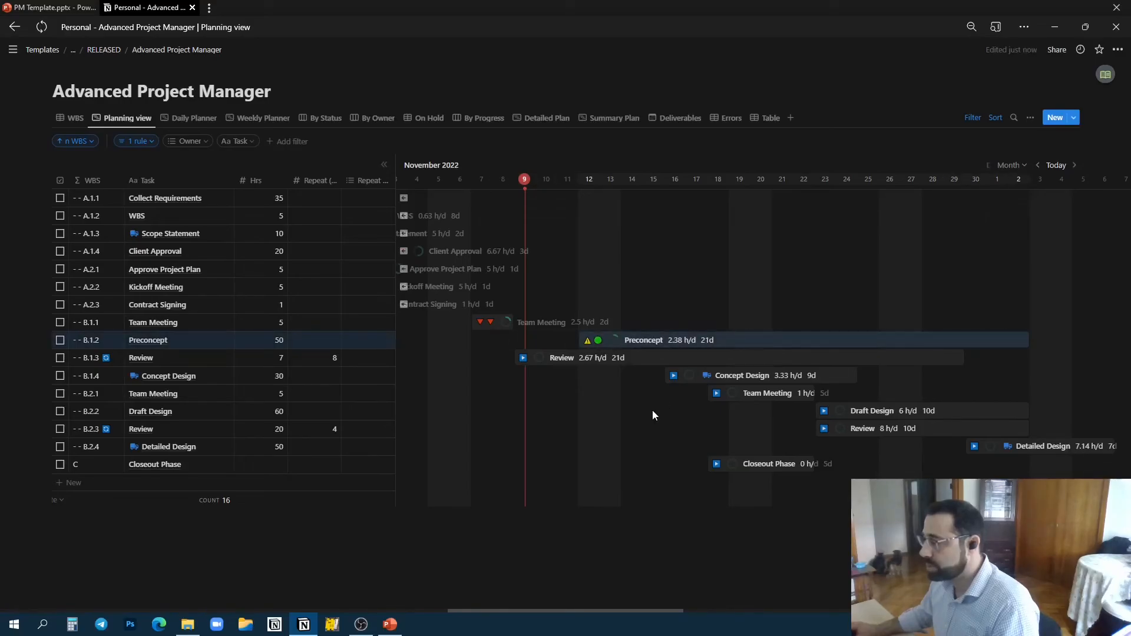
Step: Set the End Date of the Concept Design package's Team Meeting task to 01/11/2022, before its Start Date
{"action": "left_click", "coordinate": [490, 325]}
{"action": "left_click", "coordinate": [728, 260]}
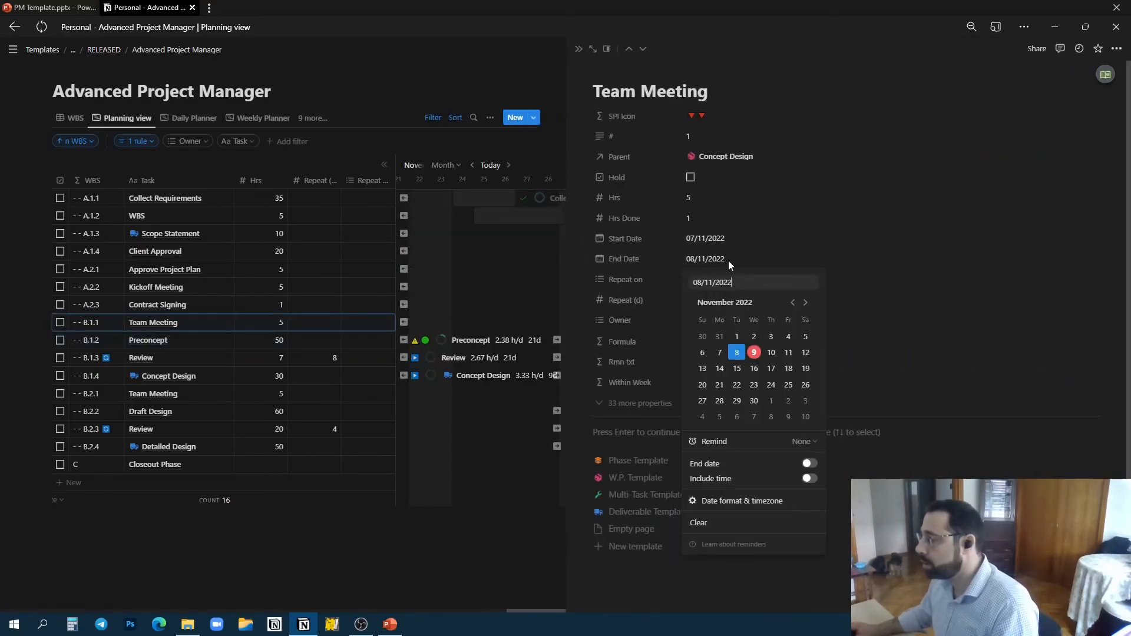
{"action": "left_click", "coordinate": [736, 337]}
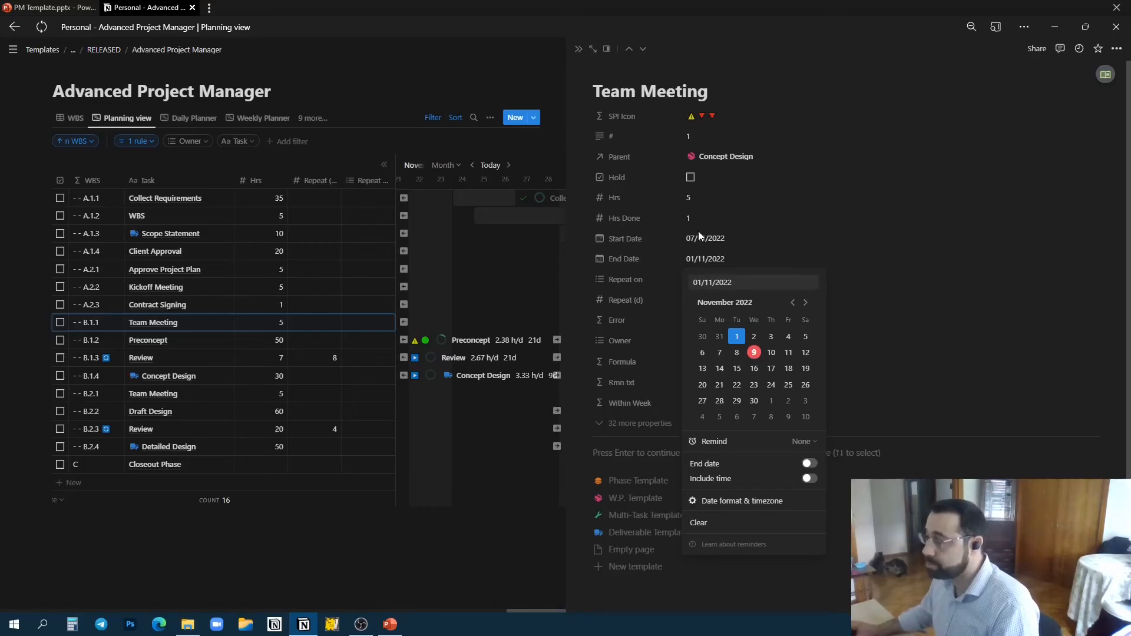
{"action": "left_click", "coordinate": [576, 51]}
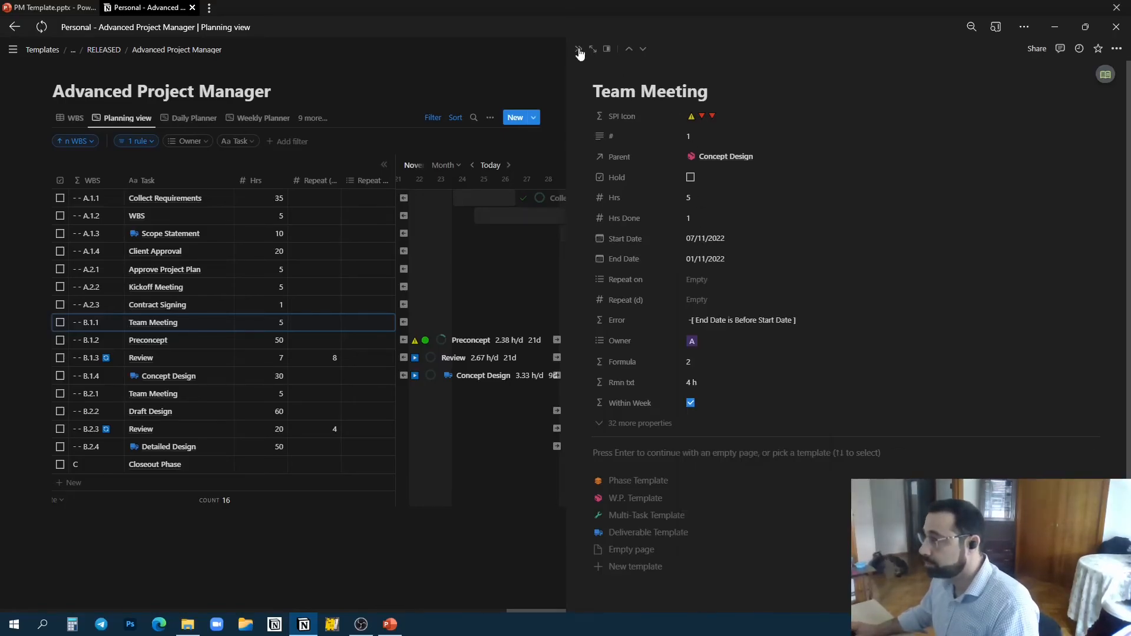
{"action": "left_click", "coordinate": [578, 50]}
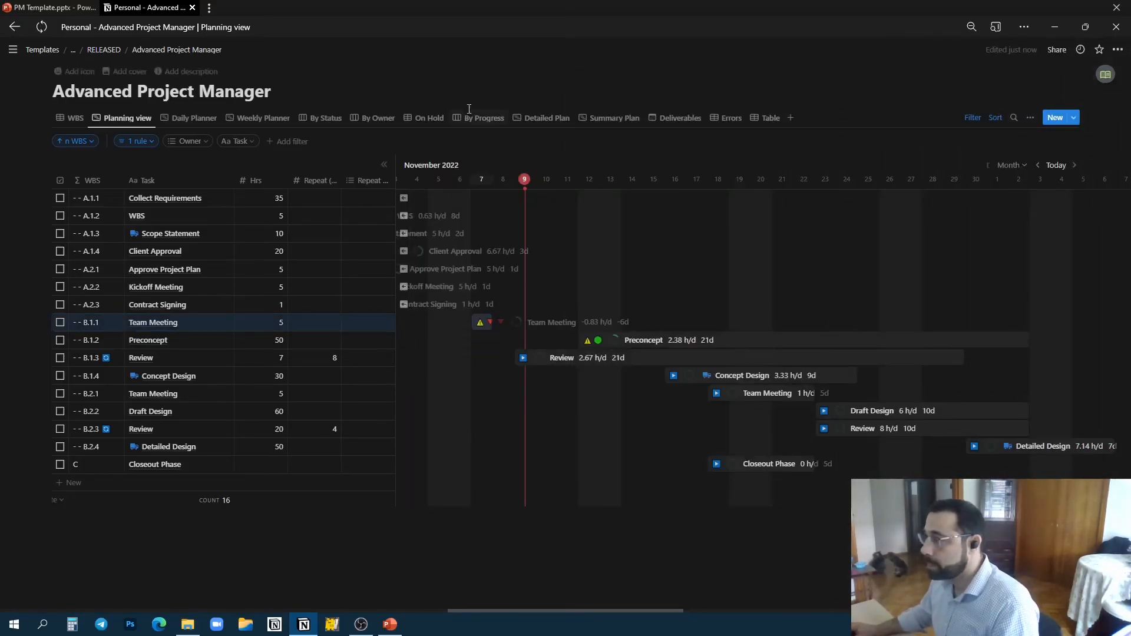
Step: Open the Preconcept task from the Errors view and set its Hrs Done to 60
{"action": "left_click", "coordinate": [675, 121]}
{"action": "left_click", "coordinate": [722, 119]}
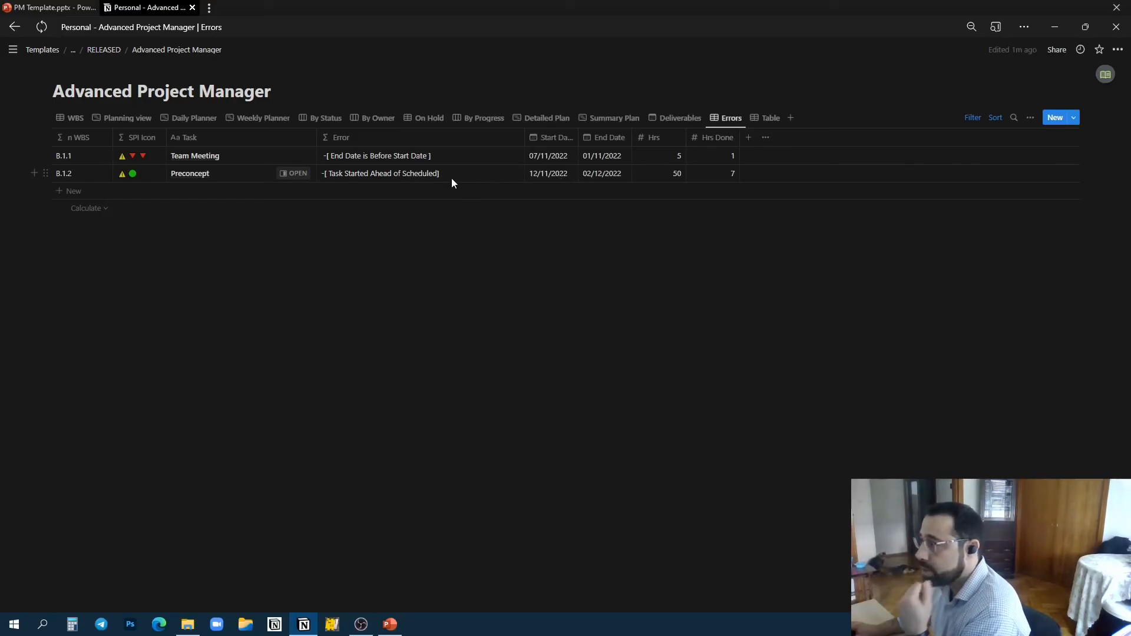
{"action": "left_click", "coordinate": [296, 174]}
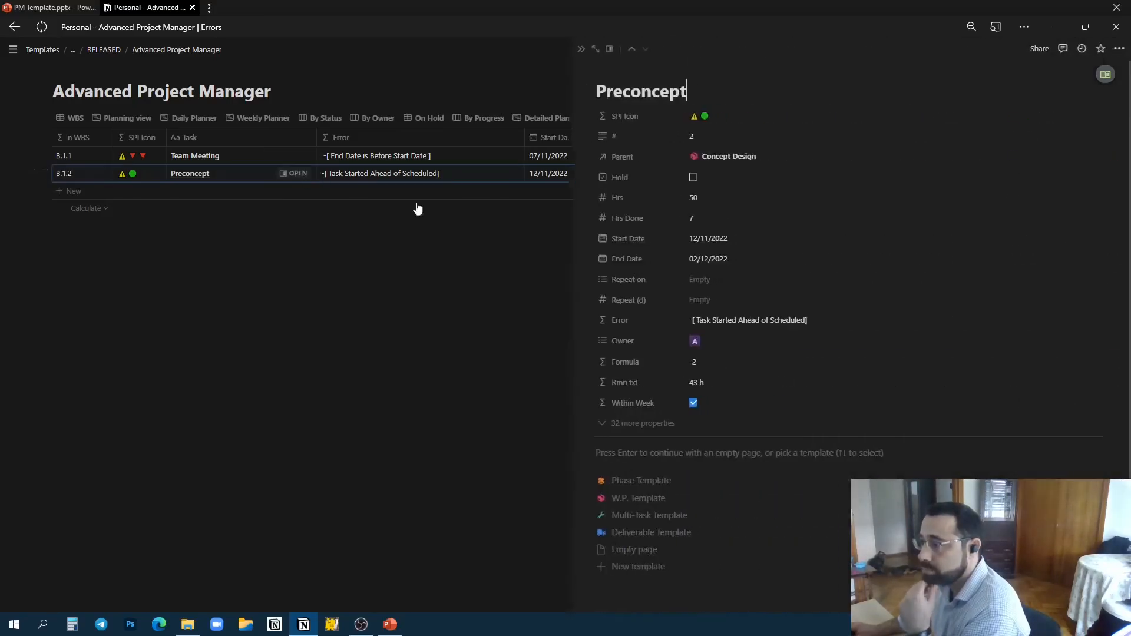
{"action": "left_click", "coordinate": [749, 223]}
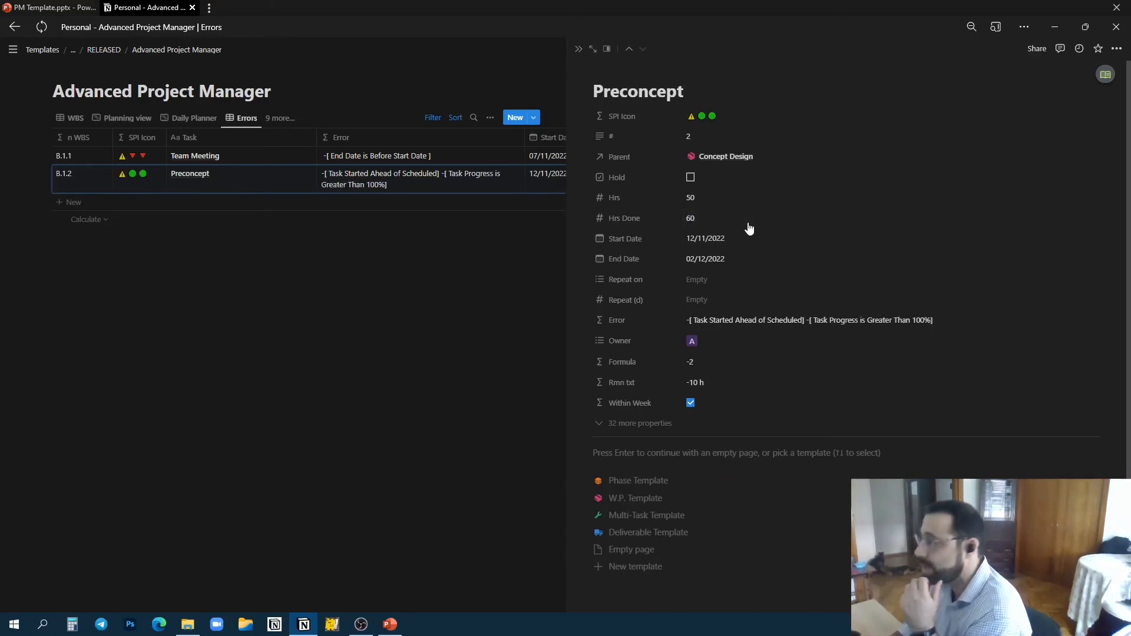
{"action": "left_click", "coordinate": [446, 277]}
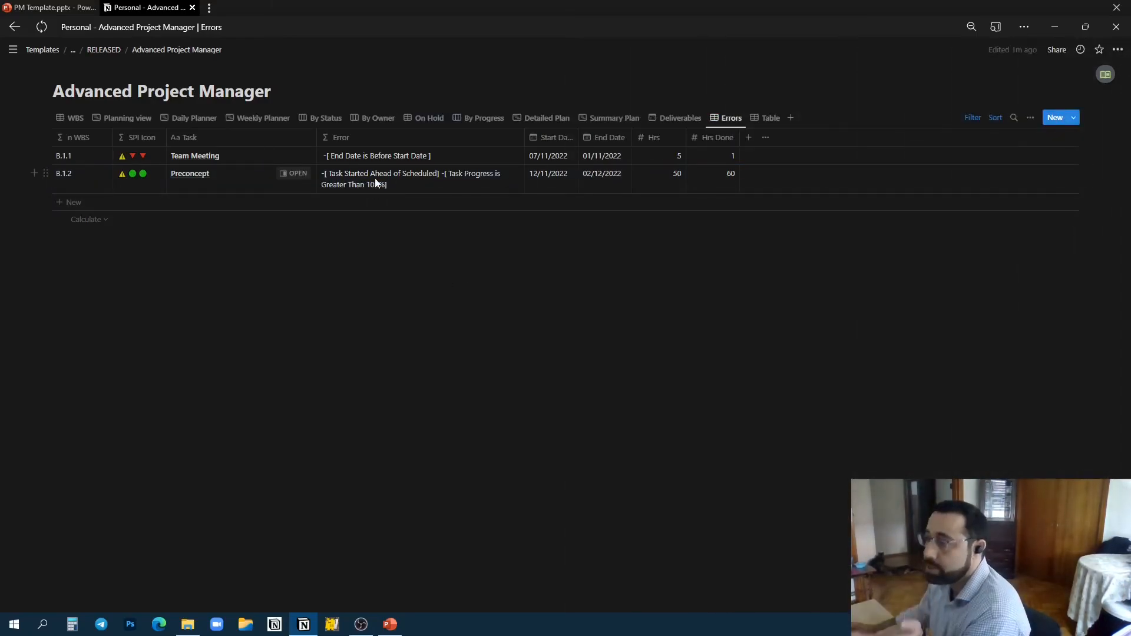